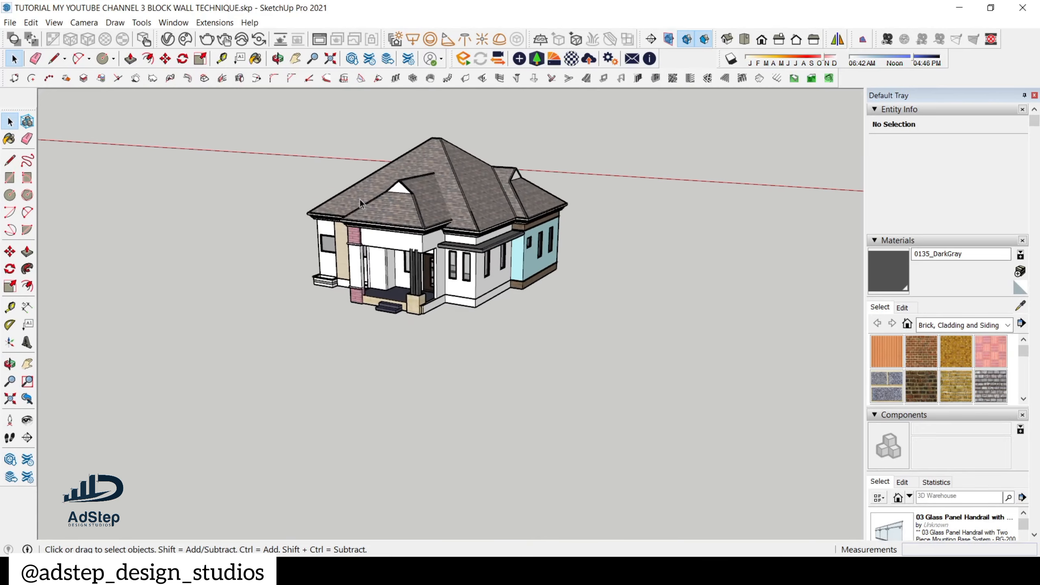
- Examine the house model's front porch, side walls and roof from several angles and distances
scroll(410, 273, "up", 2)
scroll(409, 272, "down", 2)
mouse_move(411, 275)
middle_mouse_down()
mouse_move(541, 341)
mouse_move(425, 269)
middle_mouse_up()
scroll(341, 259, "up", 2)
scroll(341, 258, "up", 1)
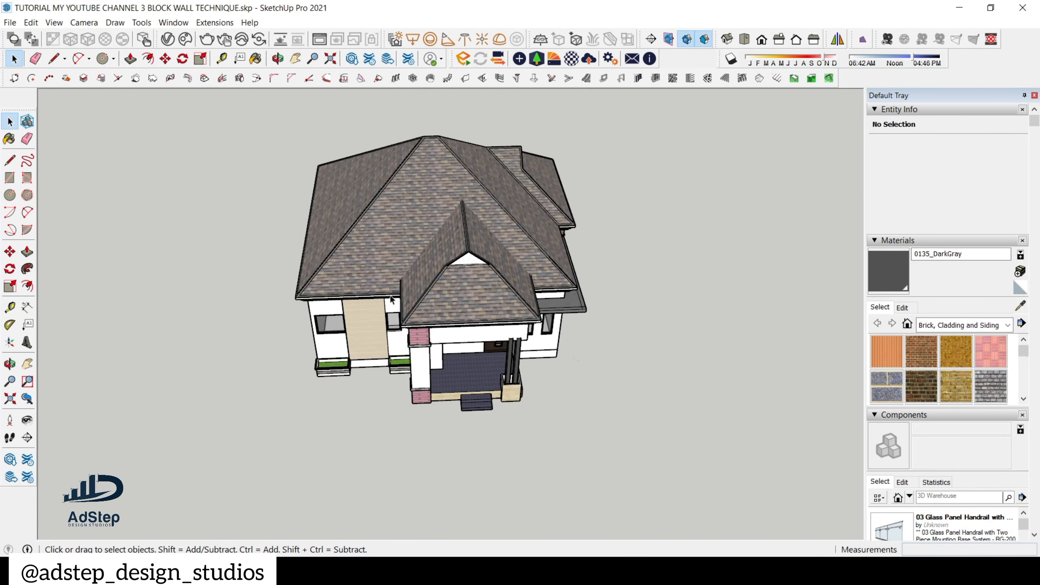
scroll(431, 291, "down", 1)
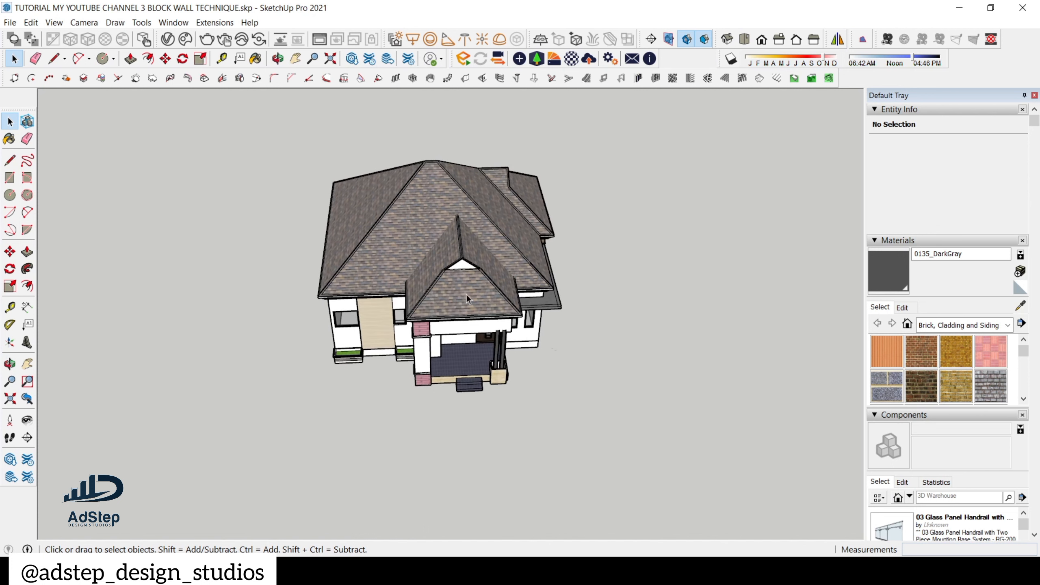
scroll(467, 295, "down", 6)
scroll(396, 292, "up", 3)
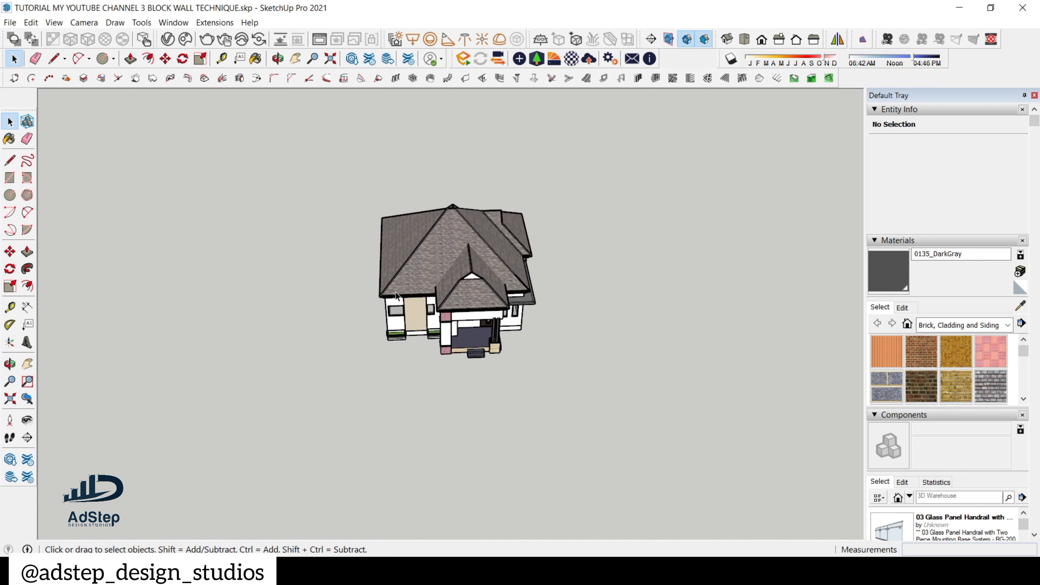
scroll(396, 306, "up", 2)
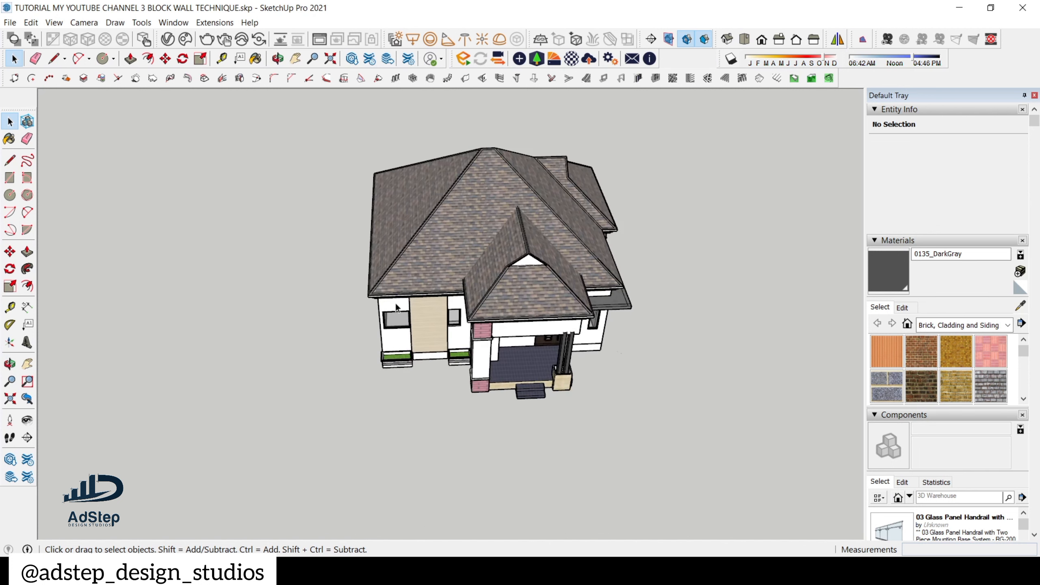
scroll(439, 333, "down", 5)
middle_click_drag(439, 328, 296, 219)
scroll(499, 322, "up", 2)
scroll(497, 319, "up", 2)
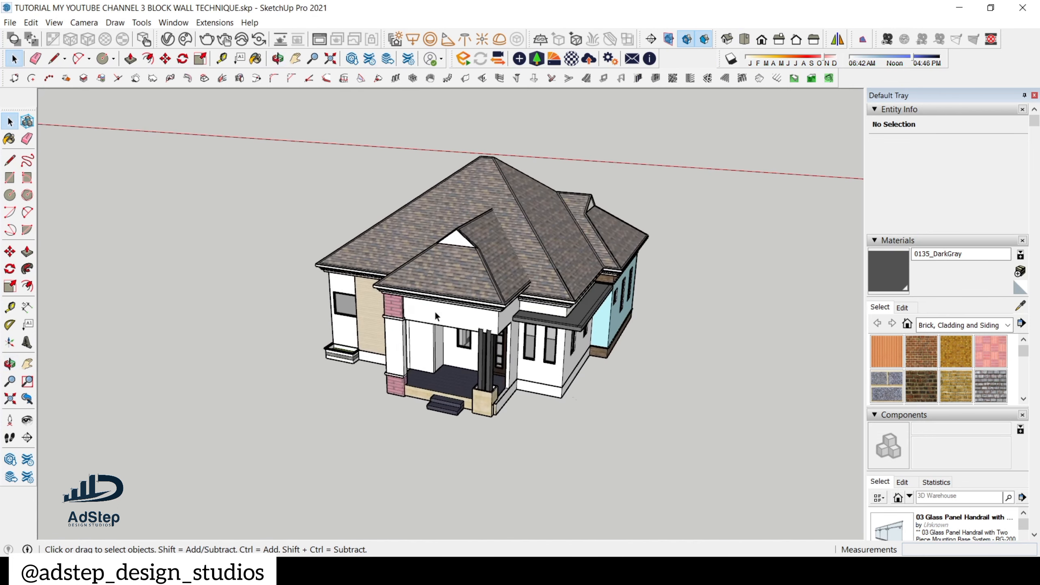
scroll(434, 310, "down", 3)
middle_click_drag(434, 310, 455, 316)
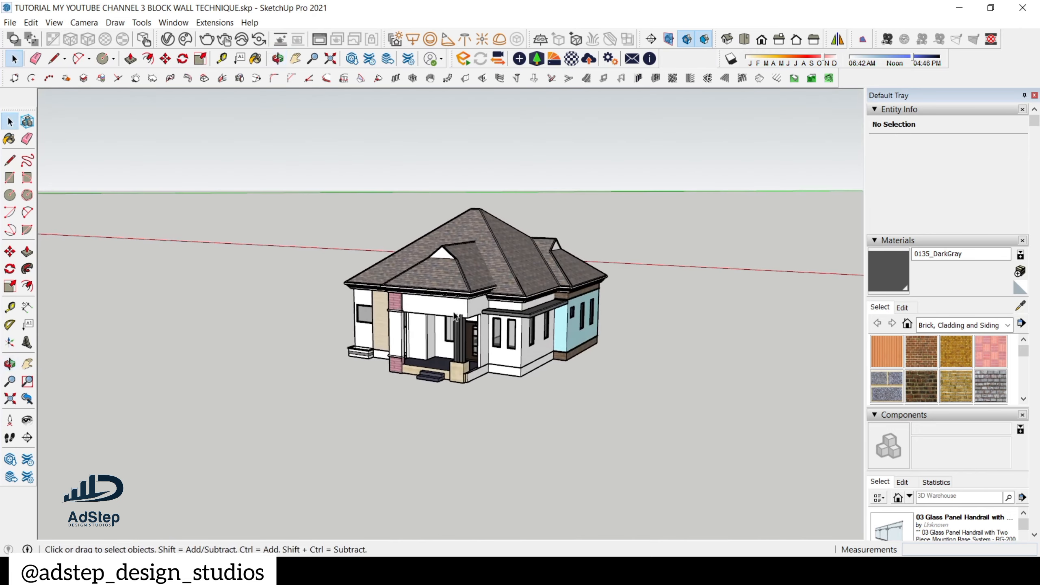
scroll(455, 316, "up", 2)
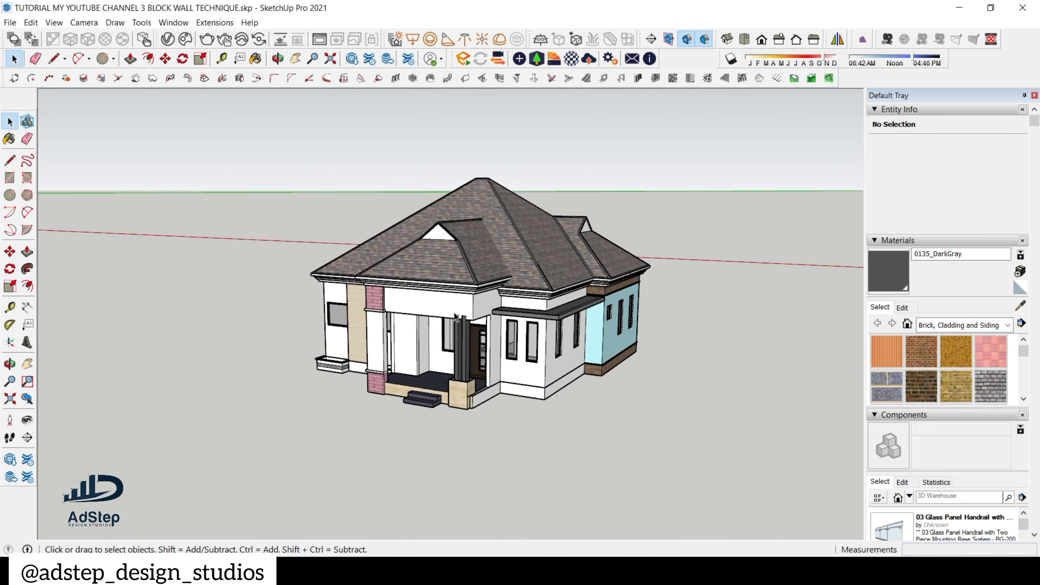
scroll(446, 343, "up", 1)
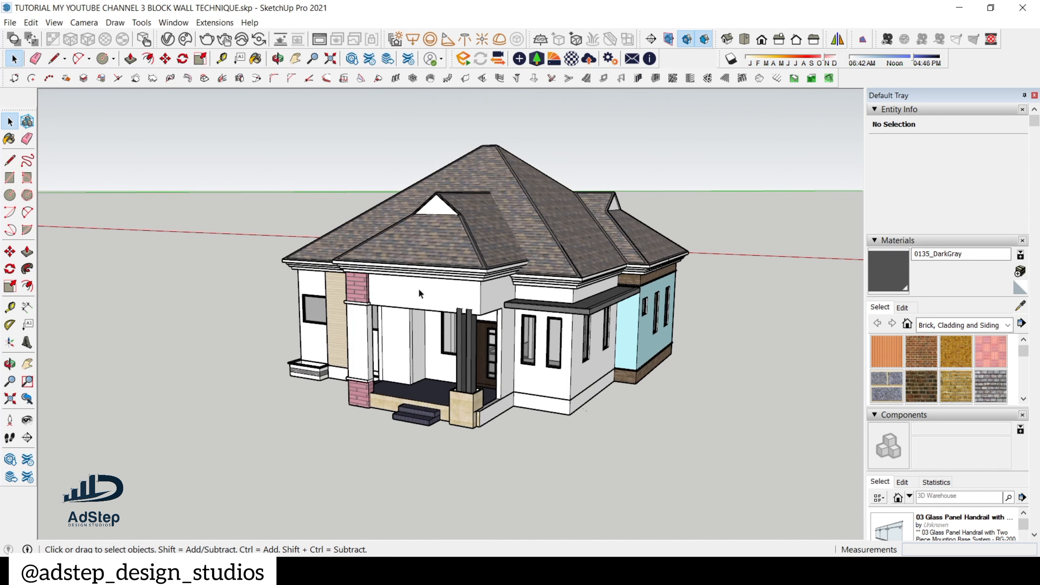
scroll(418, 288, "down", 1)
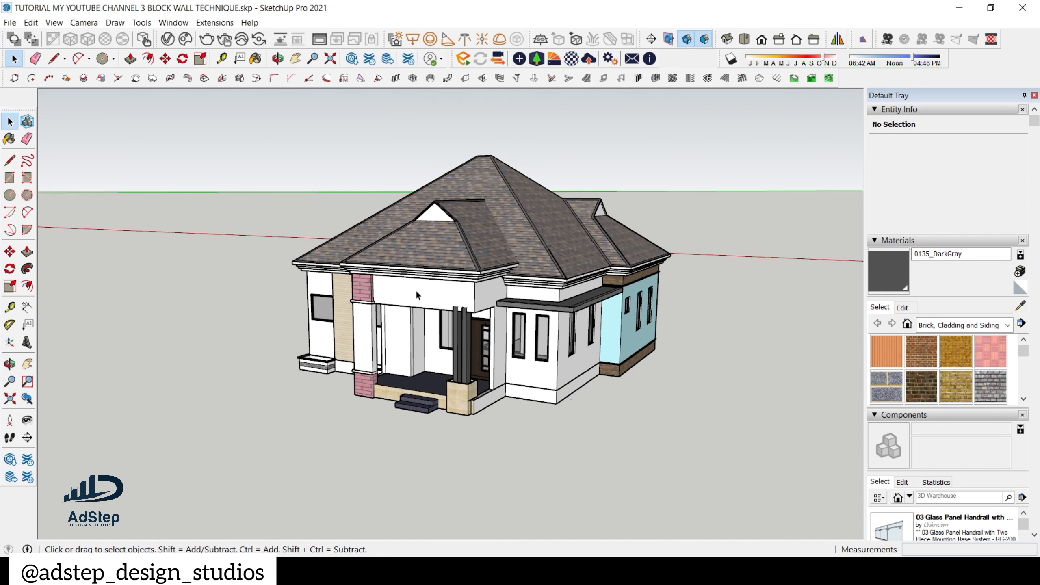
scroll(512, 323, "up", 2)
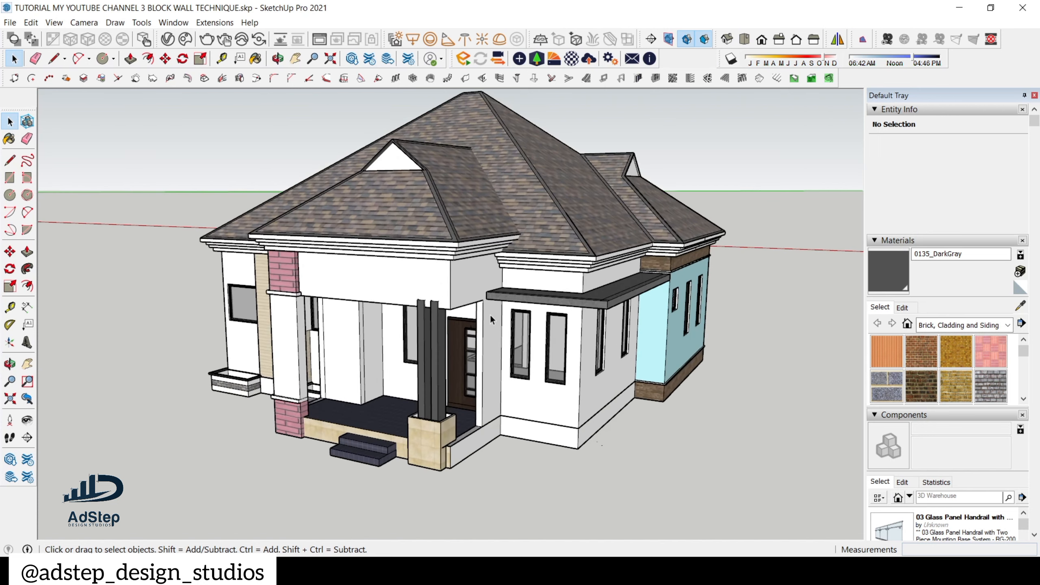
middle_click_drag(489, 314, 356, 288)
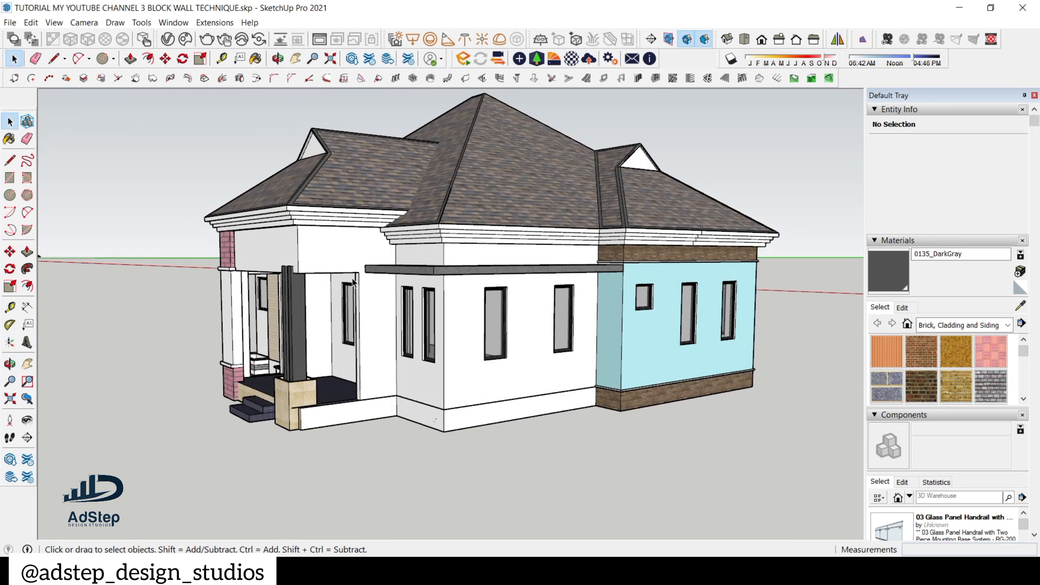
scroll(353, 283, "down", 4)
middle_click_drag(353, 283, 602, 375)
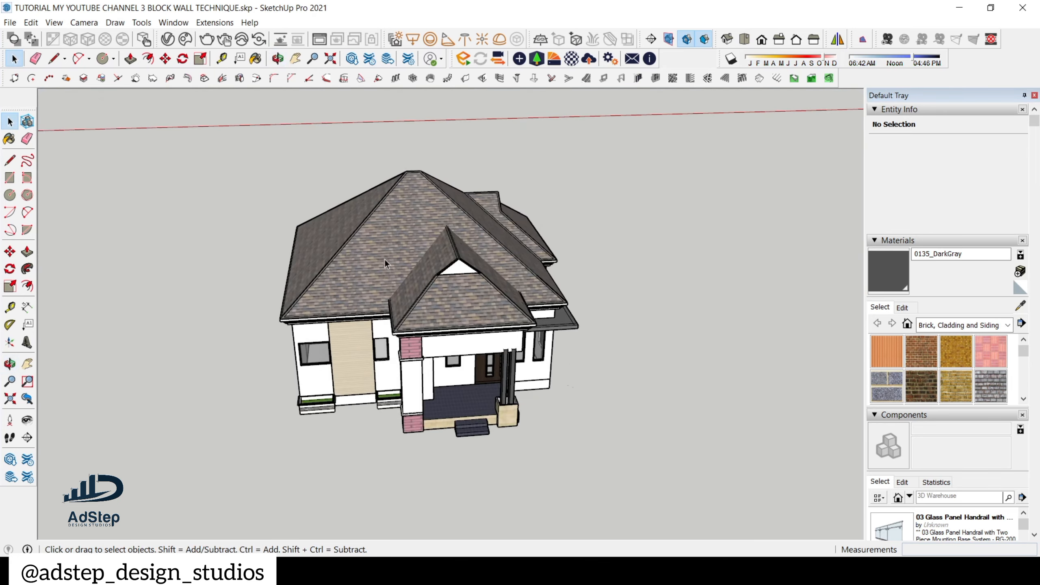
scroll(386, 256, "down", 3)
scroll(400, 268, "up", 4)
middle_click_drag(400, 269, 500, 250)
scroll(392, 246, "down", 2)
scroll(500, 251, "up", 1)
scroll(426, 255, "down", 3)
scroll(417, 256, "up", 4)
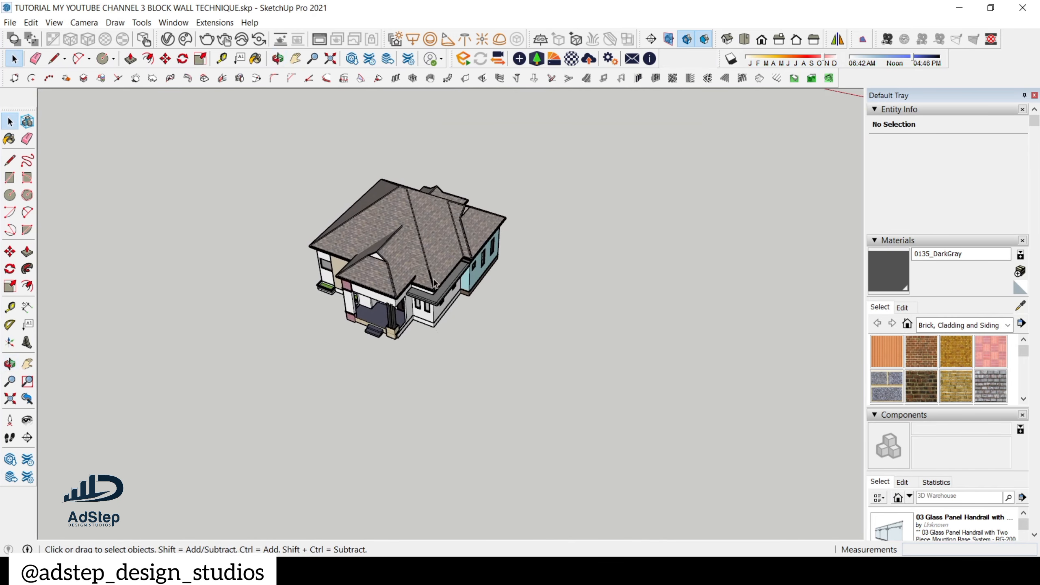
scroll(414, 257, "down", 3)
scroll(414, 257, "up", 2)
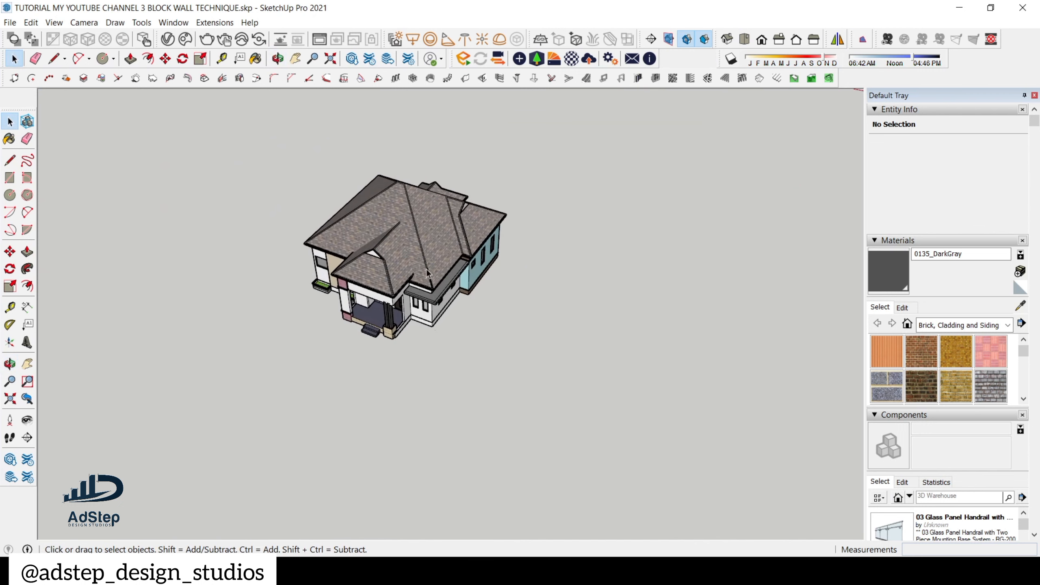
scroll(345, 244, "down", 3)
middle_click_drag(346, 246, 379, 242)
scroll(377, 243, "up", 2)
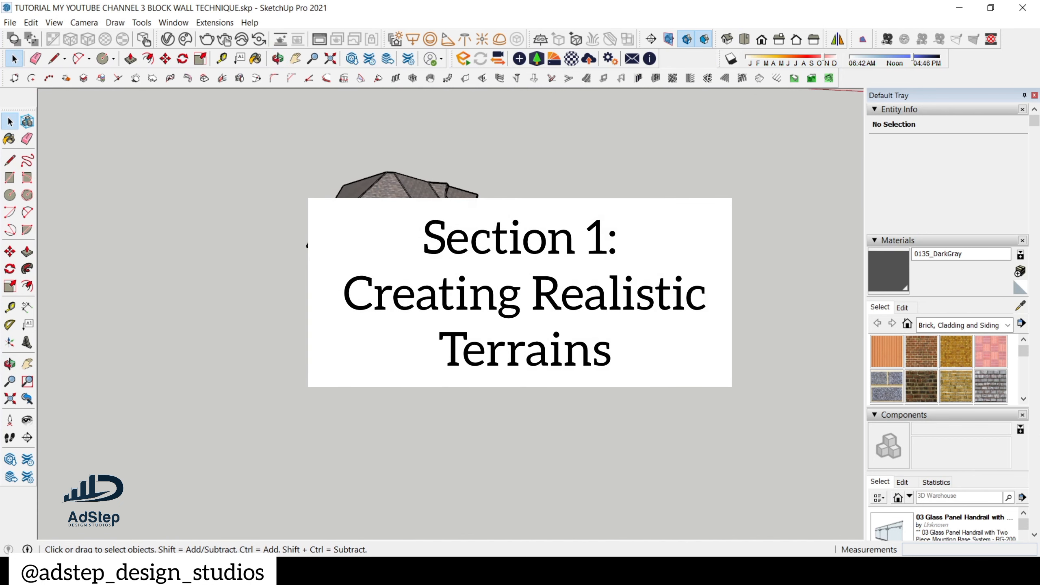
- Inspect the house from above and check that it selects as a single group, leaving nothing selected
scroll(402, 250, "up", 3)
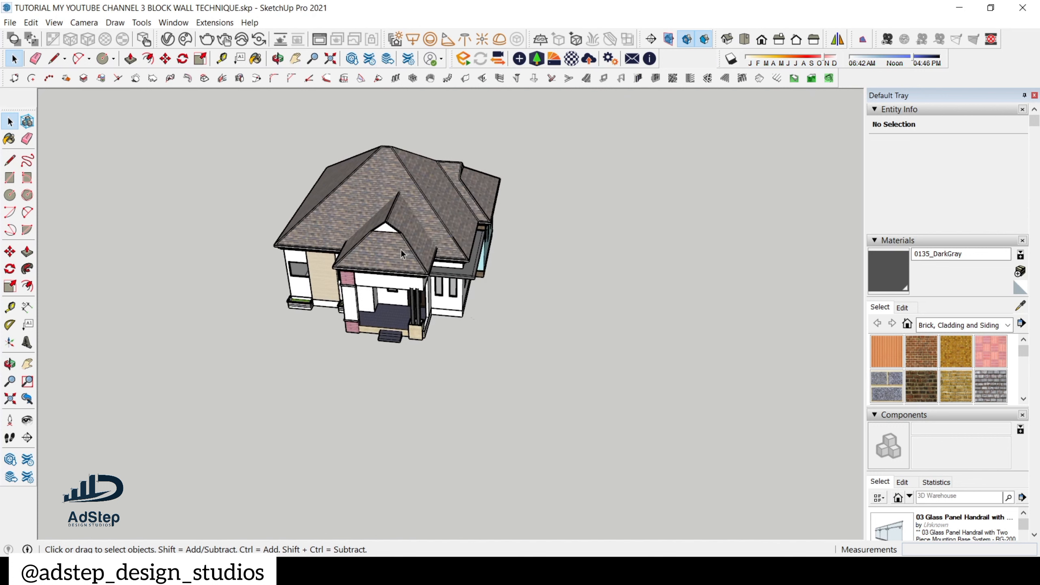
scroll(414, 237, "up", 1)
scroll(374, 243, "down", 1)
middle_click_drag(374, 243, 393, 257)
scroll(431, 260, "down", 3)
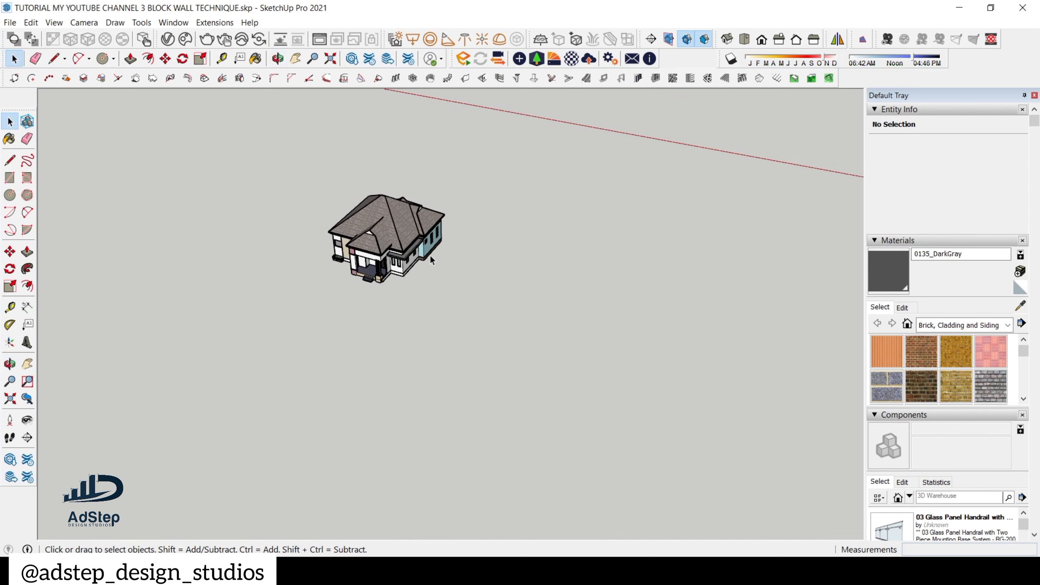
scroll(442, 263, "up", 5)
left_click(371, 249)
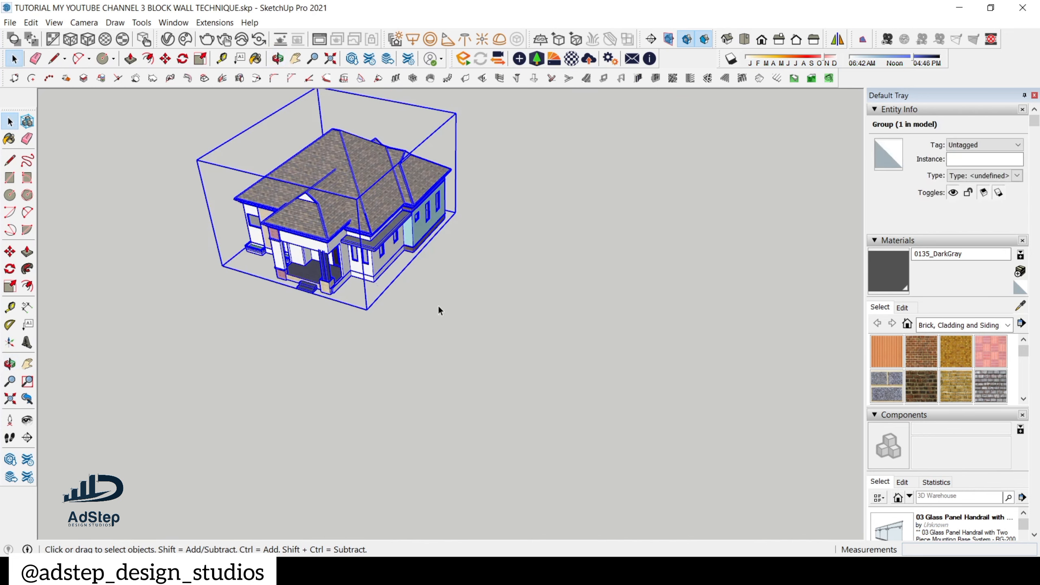
left_click(435, 315)
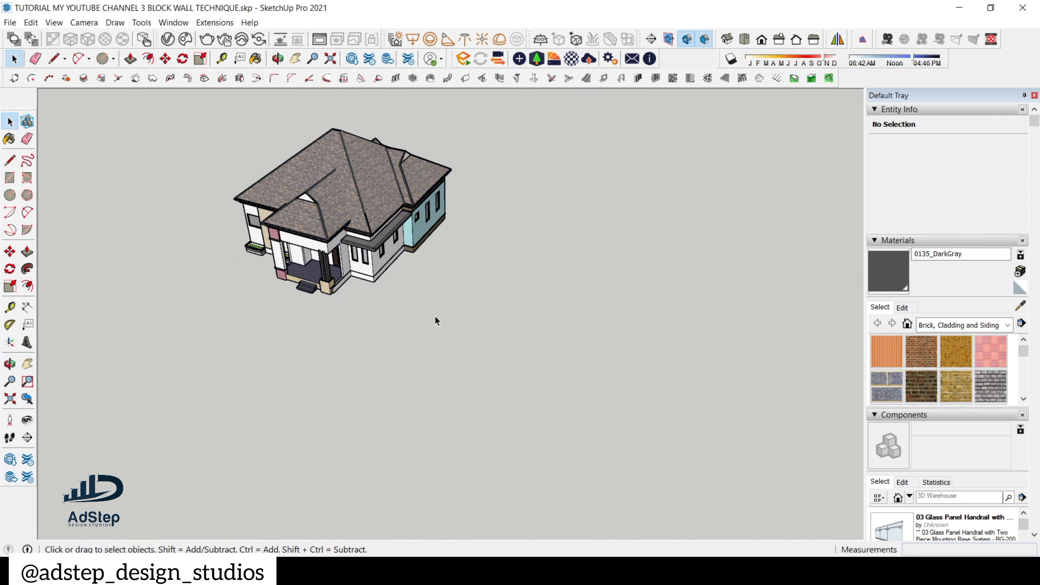
- Draw two connected plot edges beside the house: 36000 mm along the green axis and 18000 mm along the red axis
key("l")
left_click(465, 367)
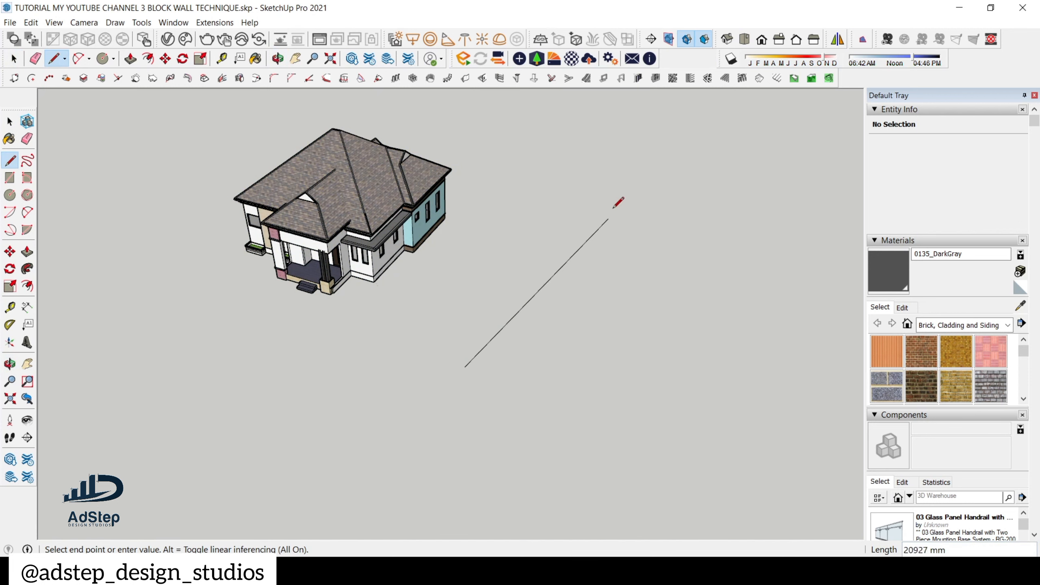
scroll(573, 263, "down", 2)
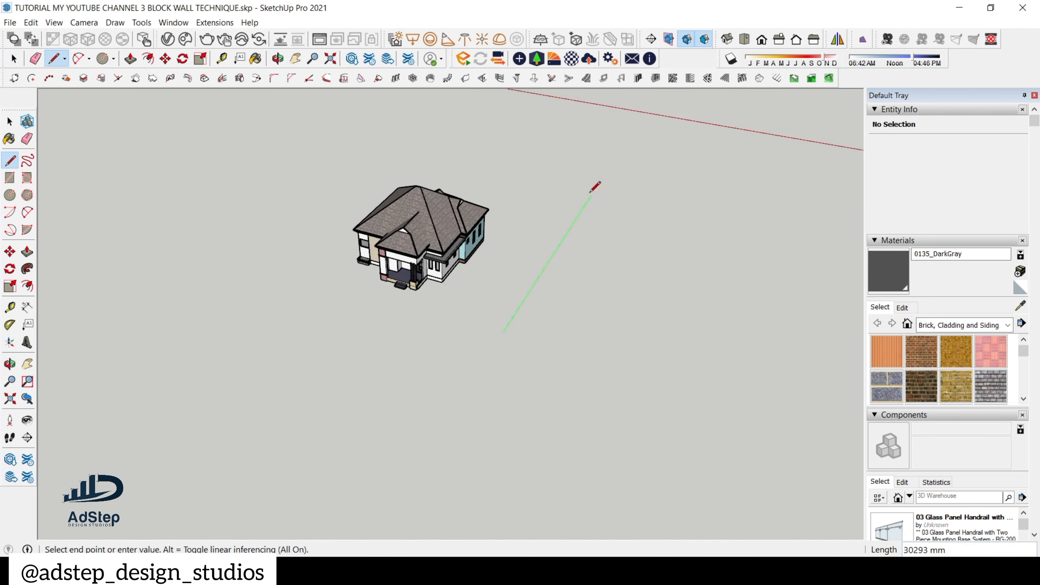
type("36000")
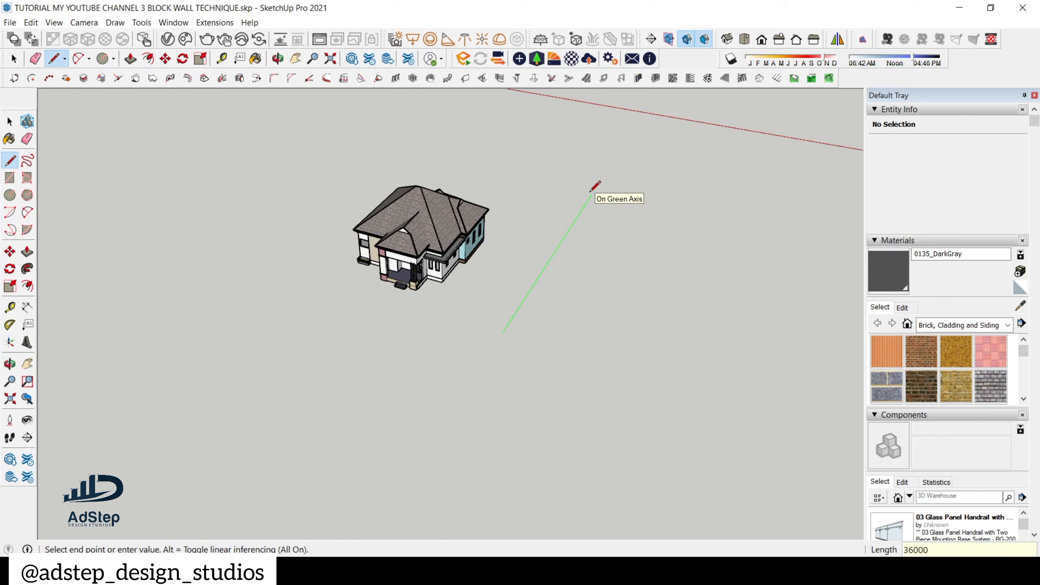
key("Return")
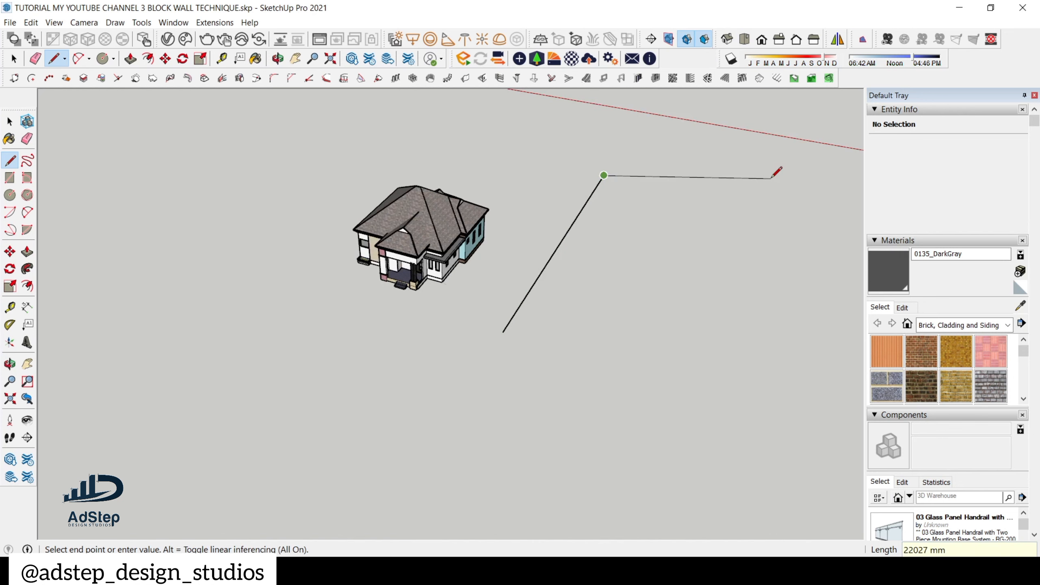
type("18000")
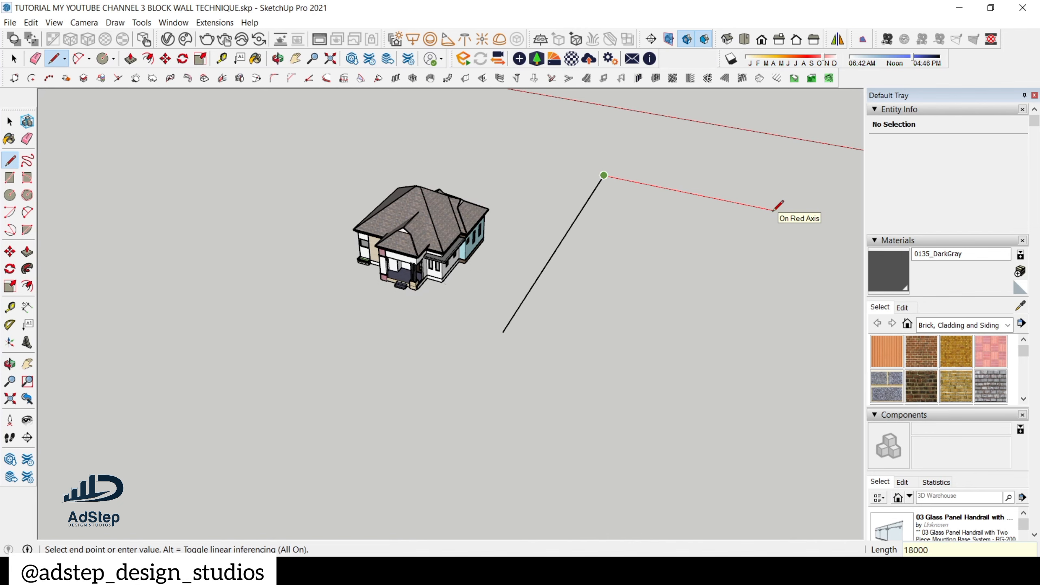
key("Return")
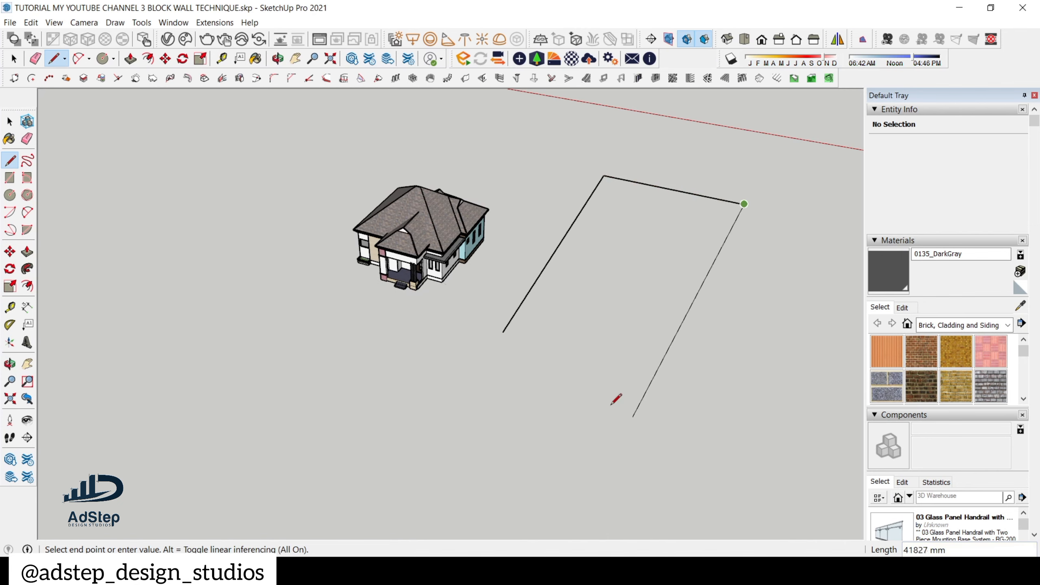
- Draw the second long side parallel to the first and close the plot with a fourth edge along the red axis, forming a rectangular face
mouse_move(611, 405)
middle_mouse_down()
mouse_move(569, 367)
mouse_move(564, 347)
middle_mouse_up()
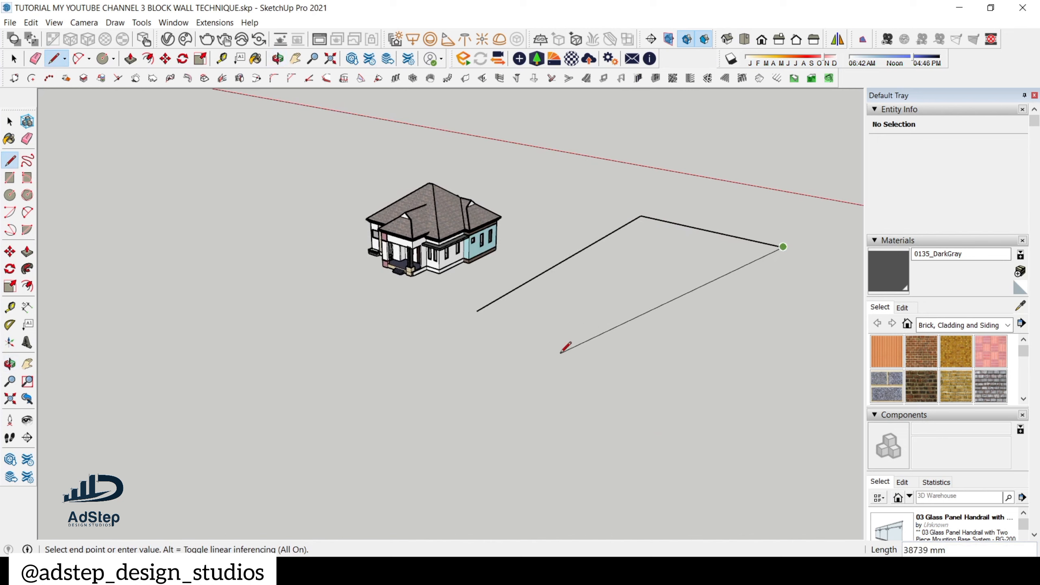
left_click(619, 403)
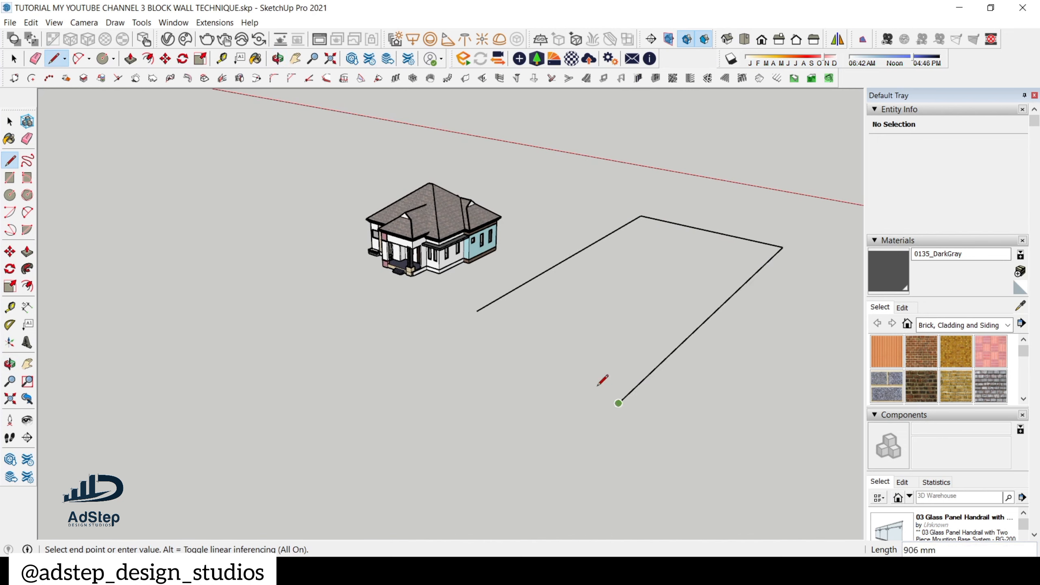
key("Escape")
left_click(477, 310)
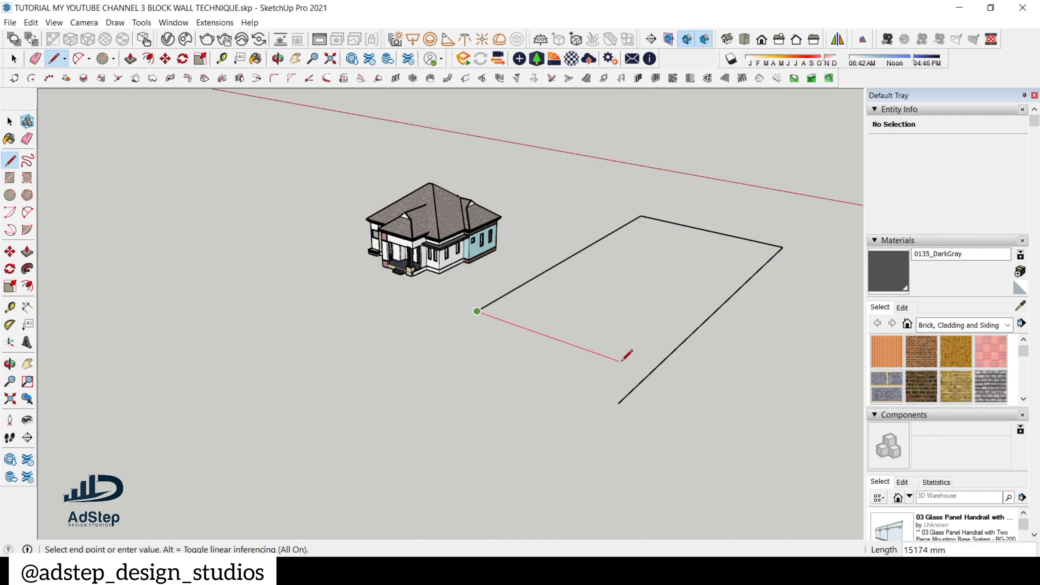
left_click(651, 372)
key("space")
- Select the whole plot rectangle with its edges and make it a group
middle_click_drag(646, 372, 470, 187)
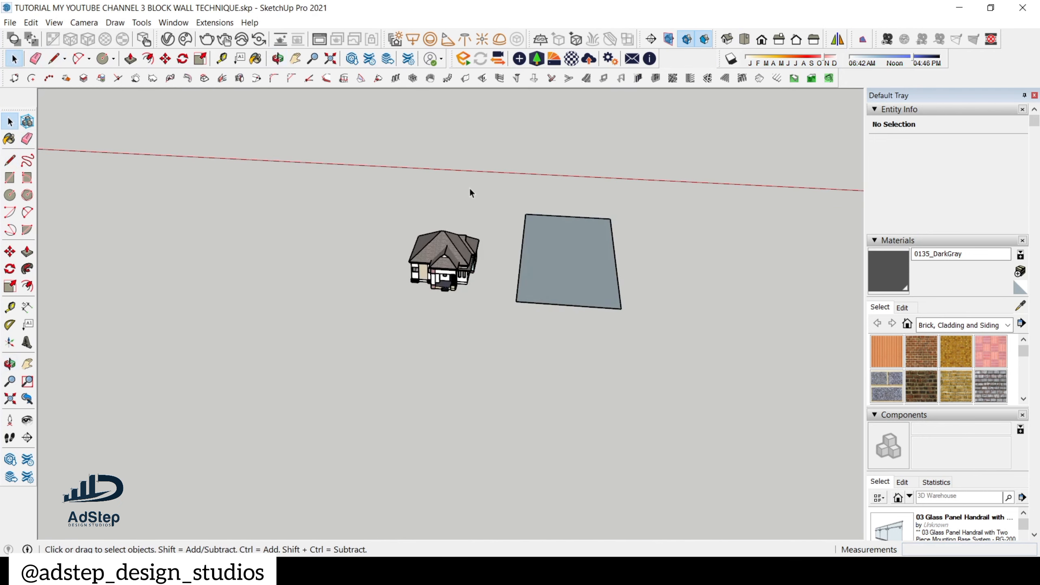
left_click_drag(572, 281, 639, 372)
right_click(590, 261)
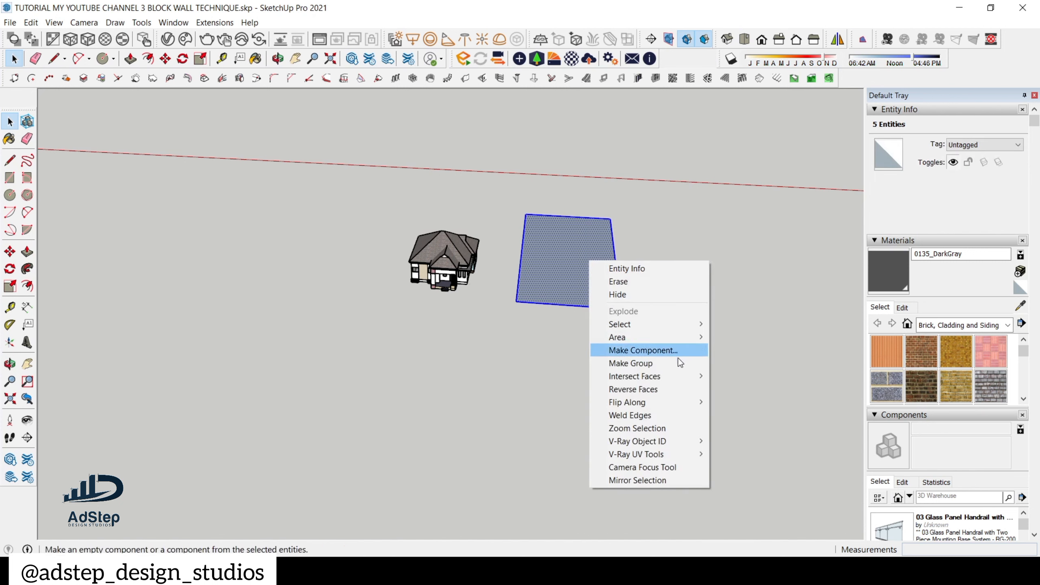
left_click(668, 365)
- Move the plot group beneath the house, snapping its grab point to the base corner of the house's side wall
middle_click_drag(559, 279, 481, 207)
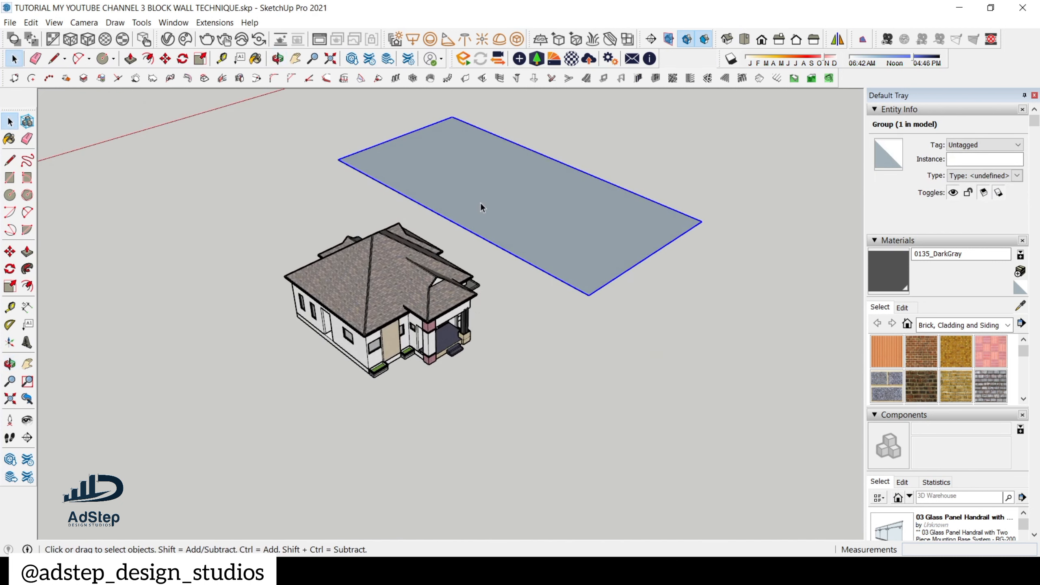
key("m")
left_click(431, 191)
scroll(510, 200, "down", 2)
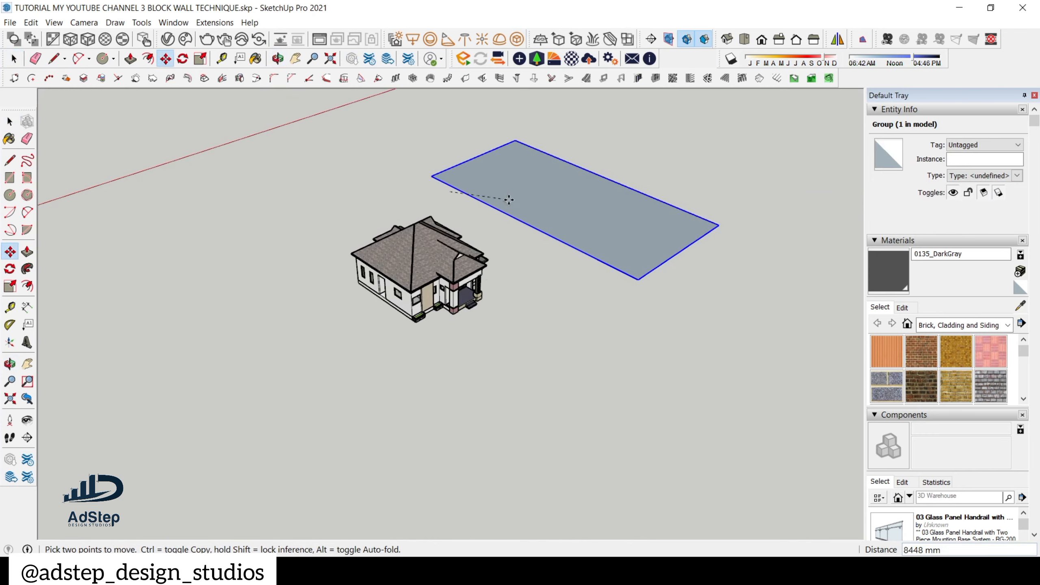
scroll(320, 295, "up", 4)
scroll(445, 243, "up", 2)
left_click(446, 225)
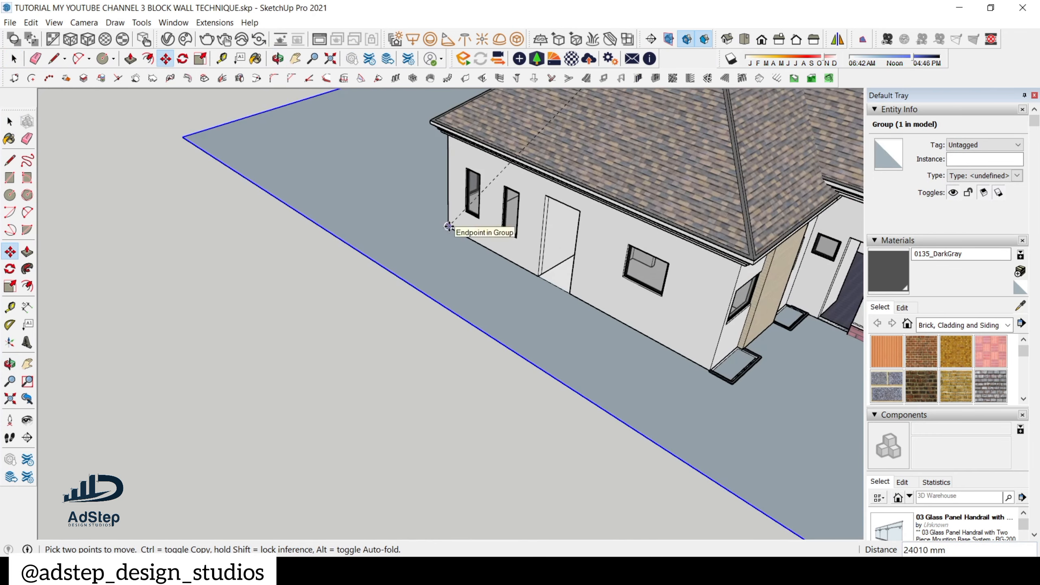
scroll(385, 225, "down", 4)
middle_click_drag(386, 225, 155, 323)
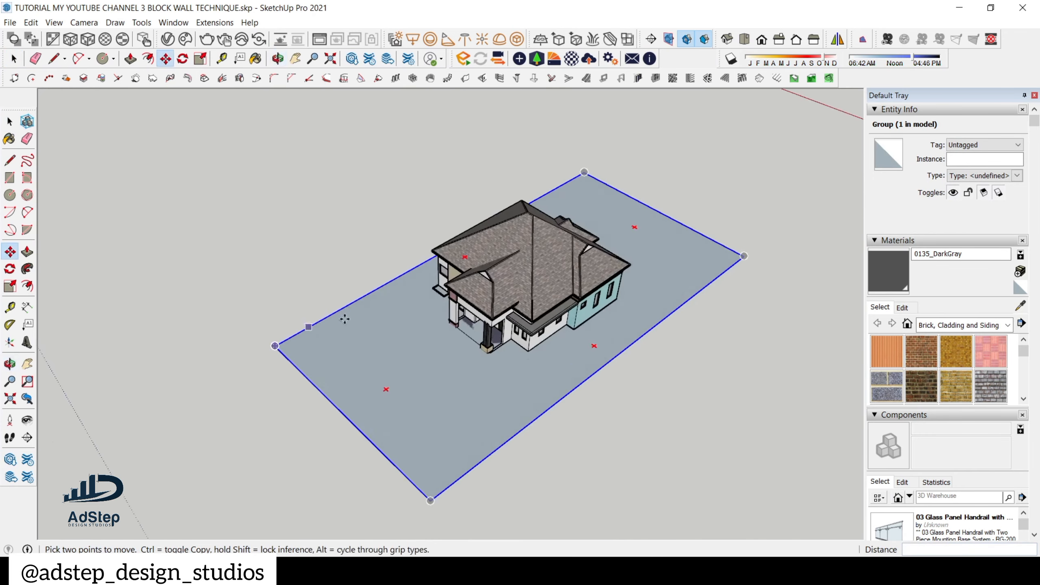
scroll(351, 313, "down", 3)
middle_click_drag(504, 289, 835, 285)
scroll(384, 317, "up", 4)
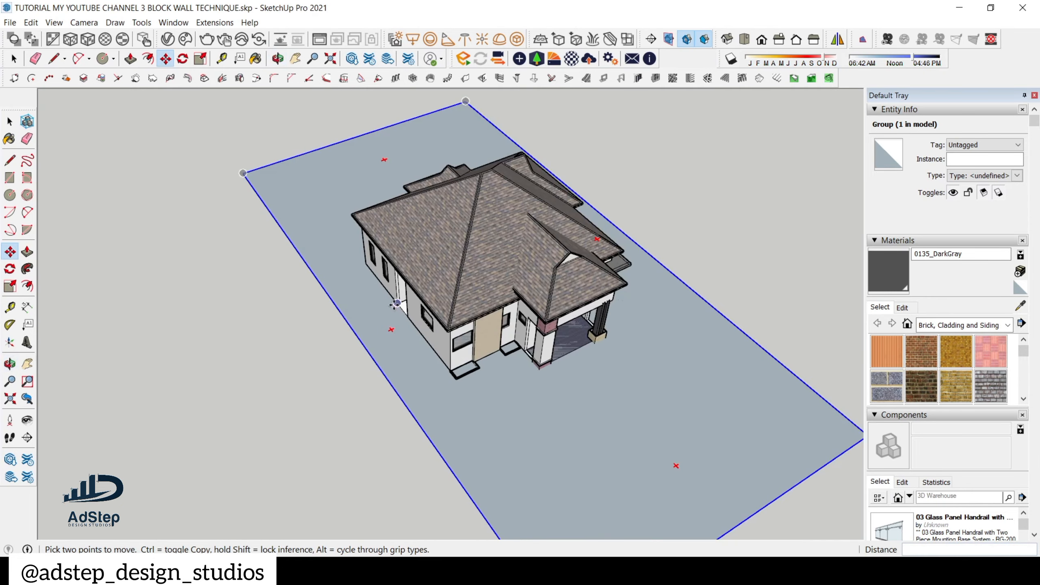
- Lower the plot group about 450 mm from the wall base to the bottom corner of the house's foundation and deselect it
middle_click_drag(386, 315, 506, 117)
scroll(328, 279, "up", 3)
scroll(360, 267, "up", 5)
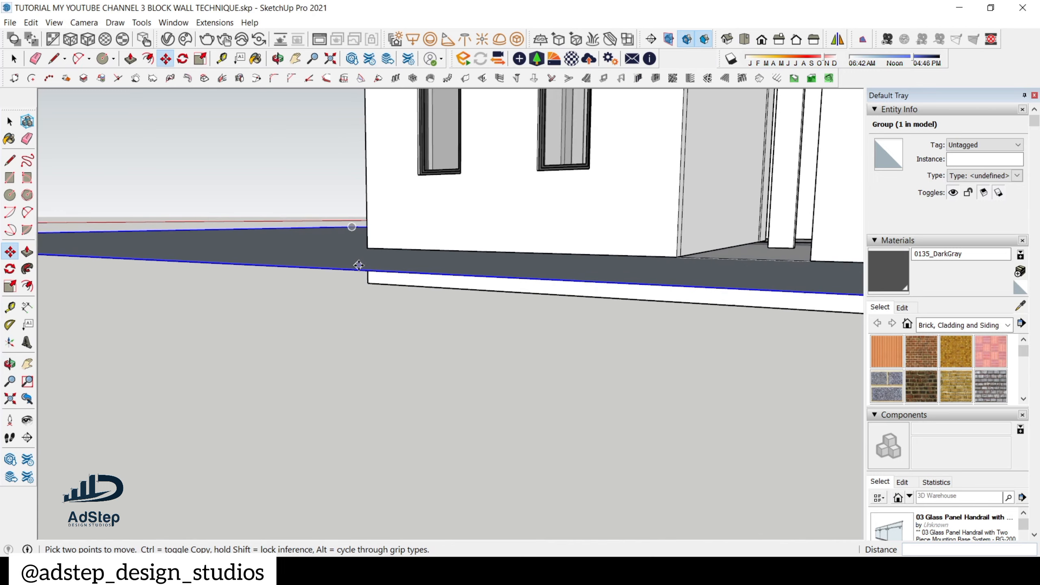
left_click(368, 249)
left_click(367, 280)
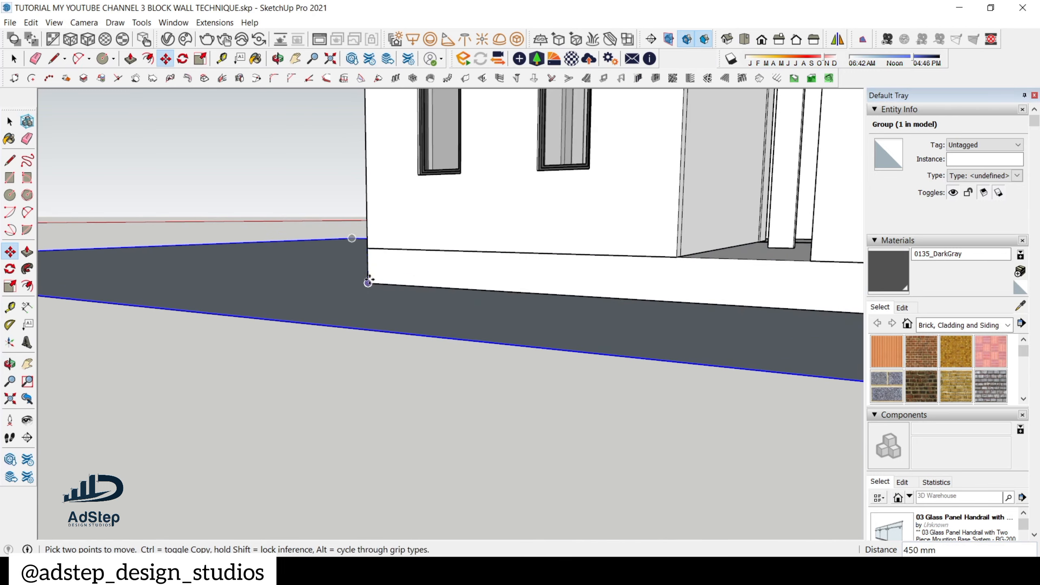
scroll(367, 280, "down", 2)
scroll(340, 274, "down", 6)
middle_click_drag(377, 283, 193, 364)
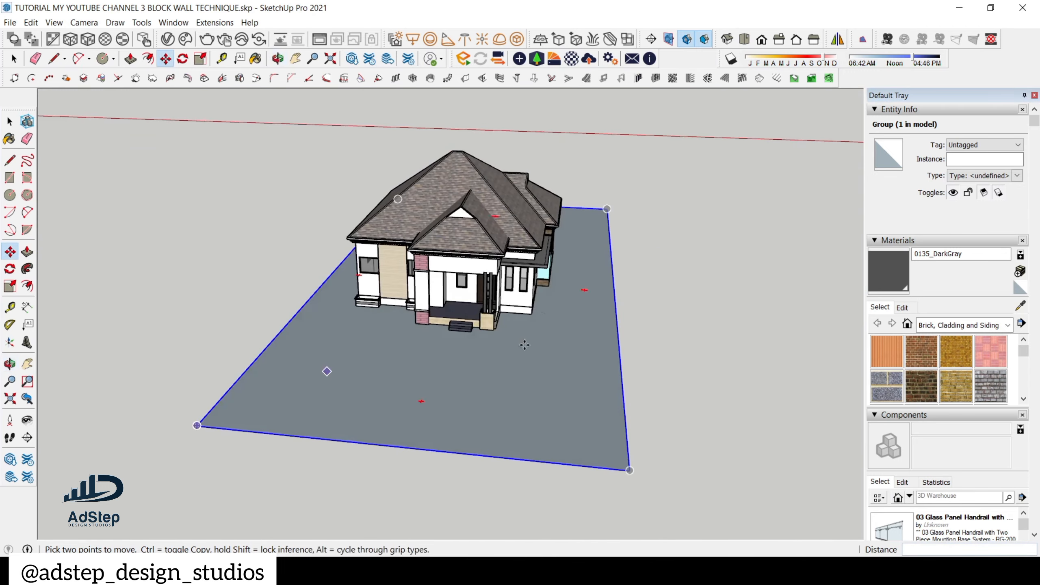
middle_click_drag(525, 346, 365, 365)
scroll(571, 262, "down", 4)
key("space")
left_click(592, 340)
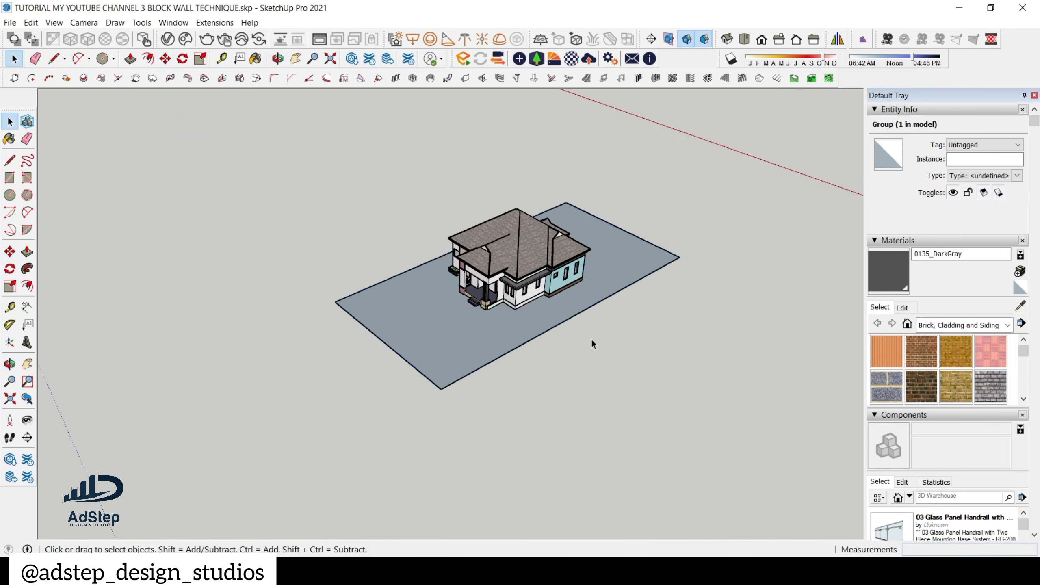
- Reverse the plot's face inside its group so the front side points up, and close the group
scroll(525, 314, "up", 2)
double_click(451, 347)
double_click(451, 347)
right_click(451, 347)
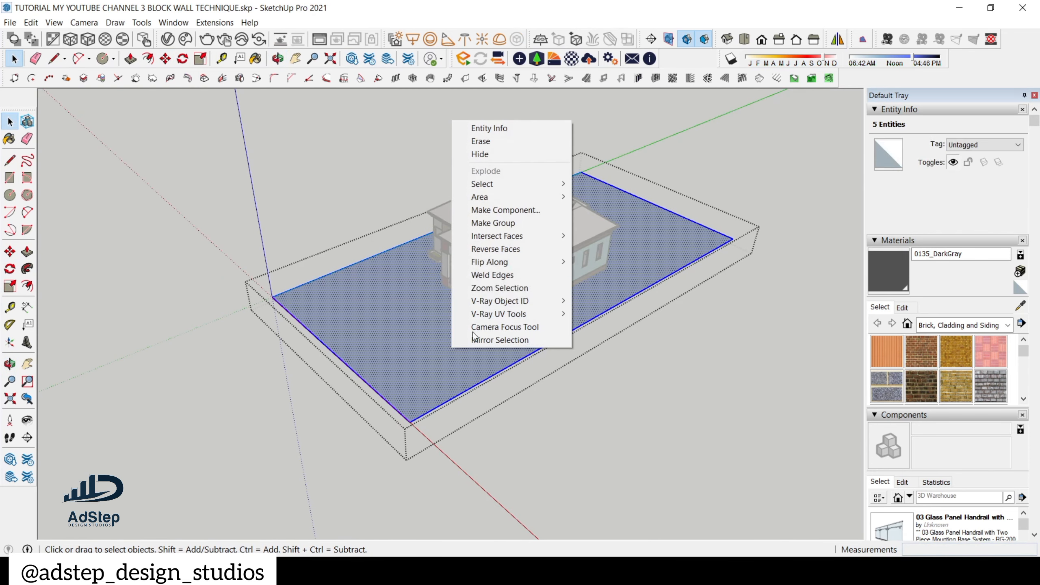
left_click(531, 249)
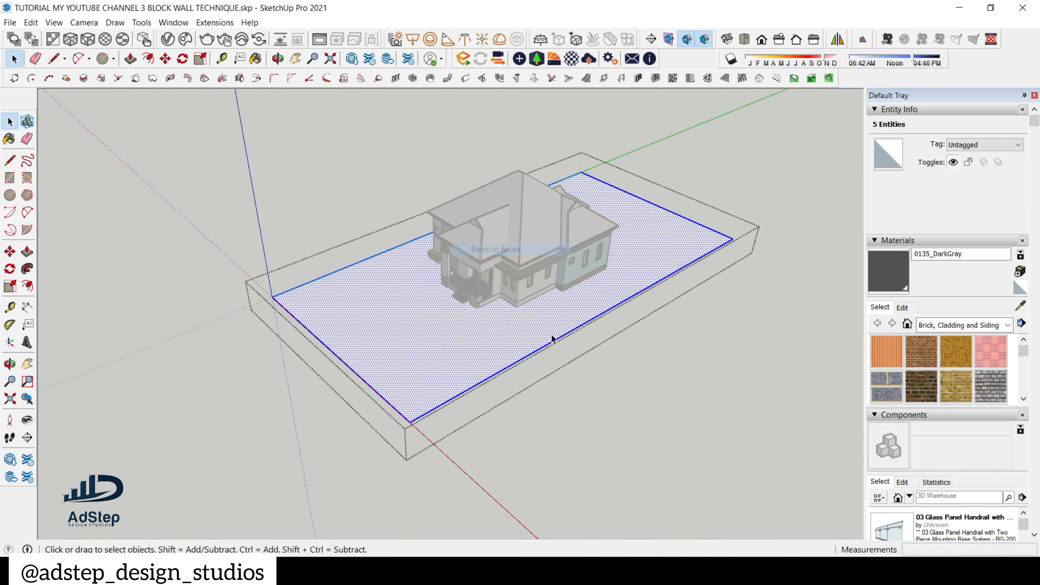
key("Escape")
- Open the plot group for editing near its front edge and select the face with its edges
middle_click_drag(439, 330, 422, 282)
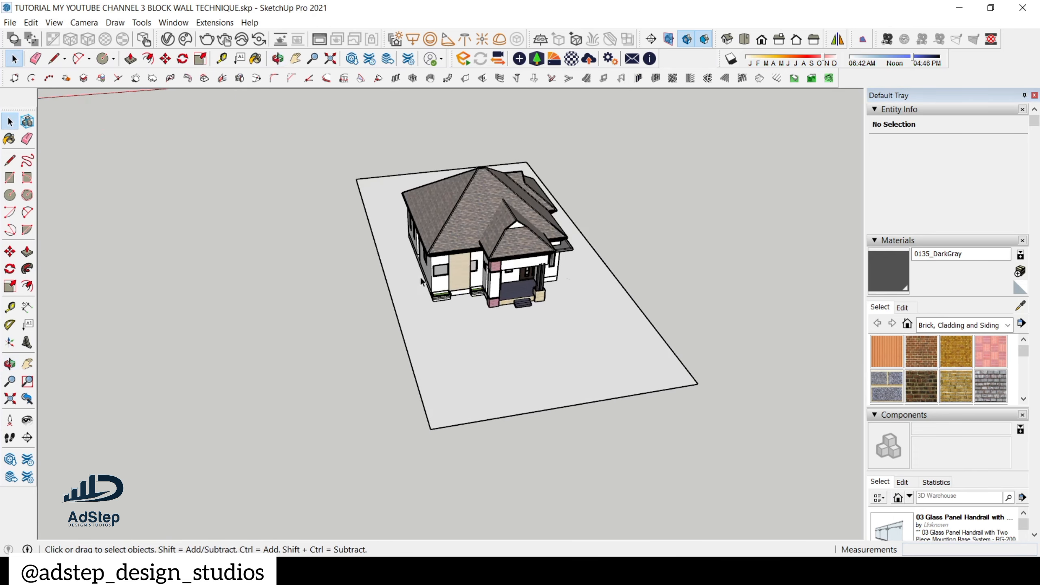
middle_click_drag(516, 278, 471, 245)
scroll(470, 241, "down", 2)
scroll(480, 299, "up", 2)
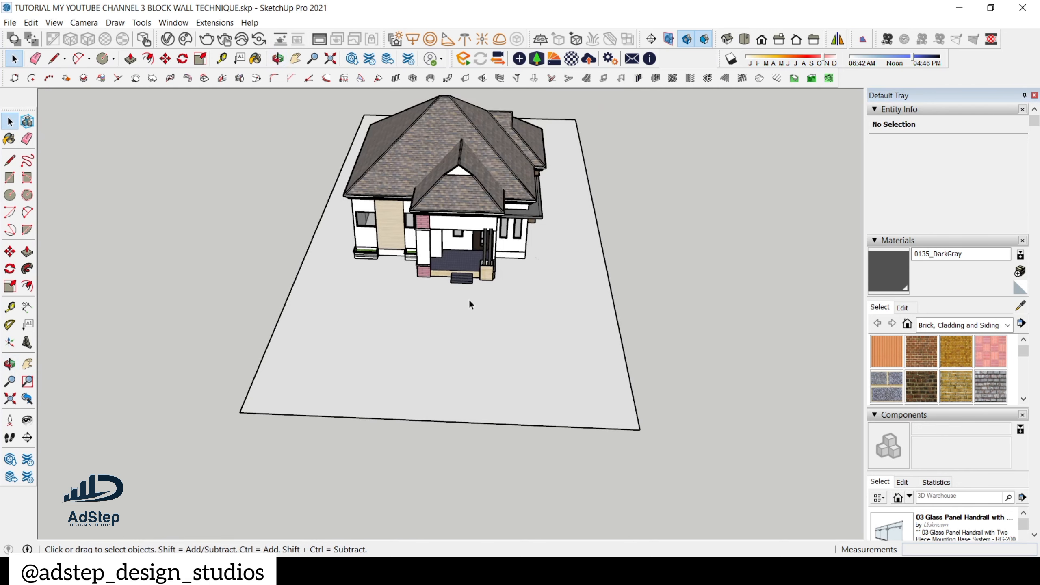
scroll(468, 299, "down", 2)
scroll(538, 357, "up", 2)
scroll(497, 369, "up", 2)
scroll(508, 375, "up", 3)
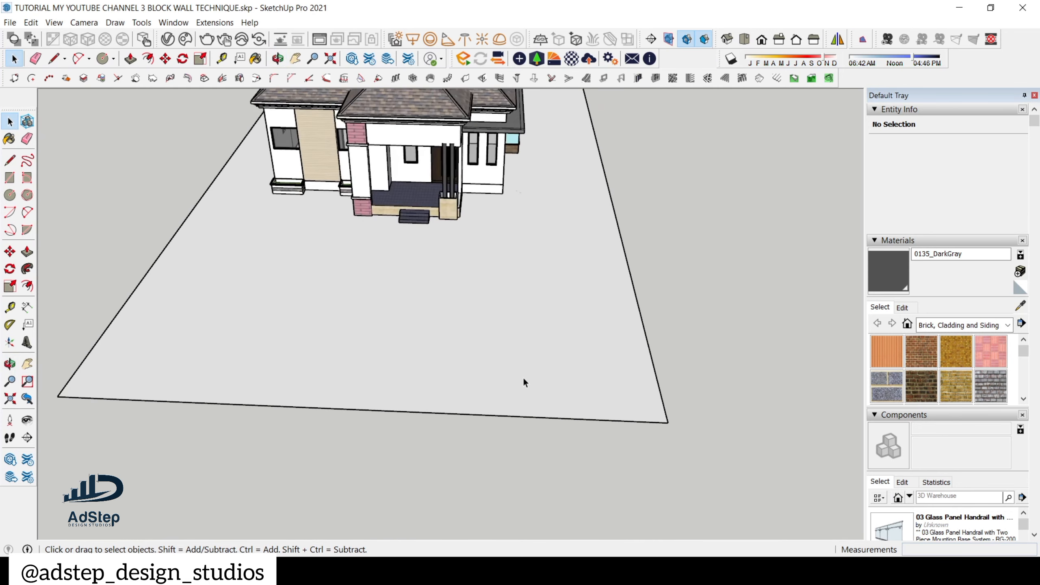
key("l")
key("space")
left_click(535, 394)
double_click(535, 387)
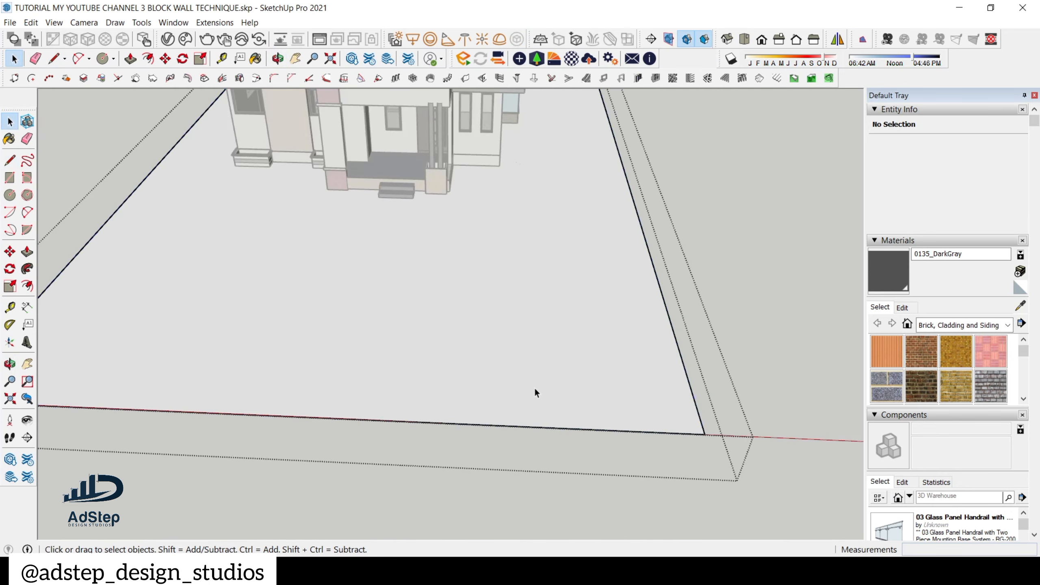
double_click(534, 386)
- Draw a short line from the plot's front edge toward the house, then a long line parallel to the front edge
key("l")
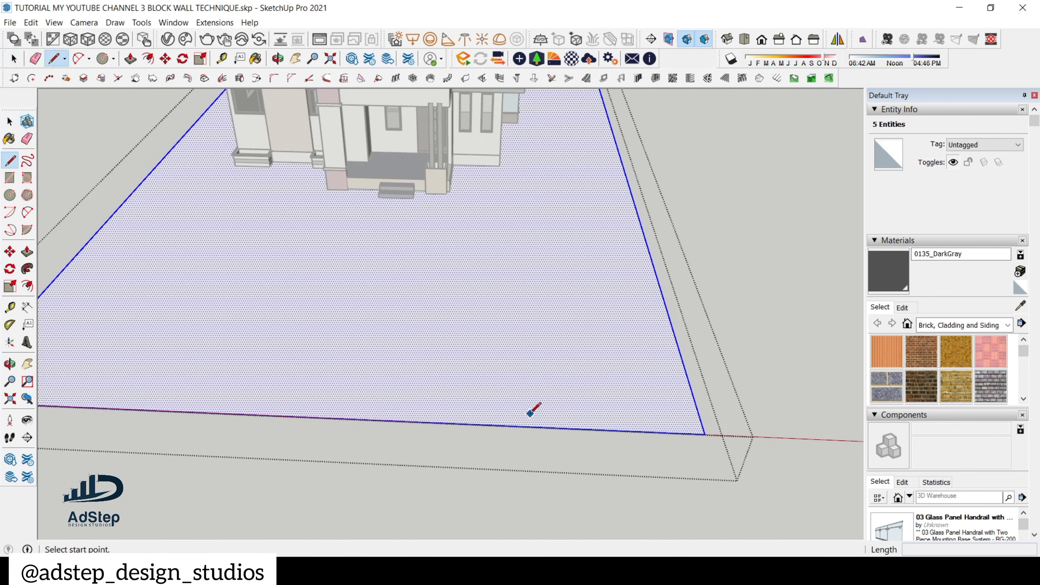
scroll(531, 422, "down", 1)
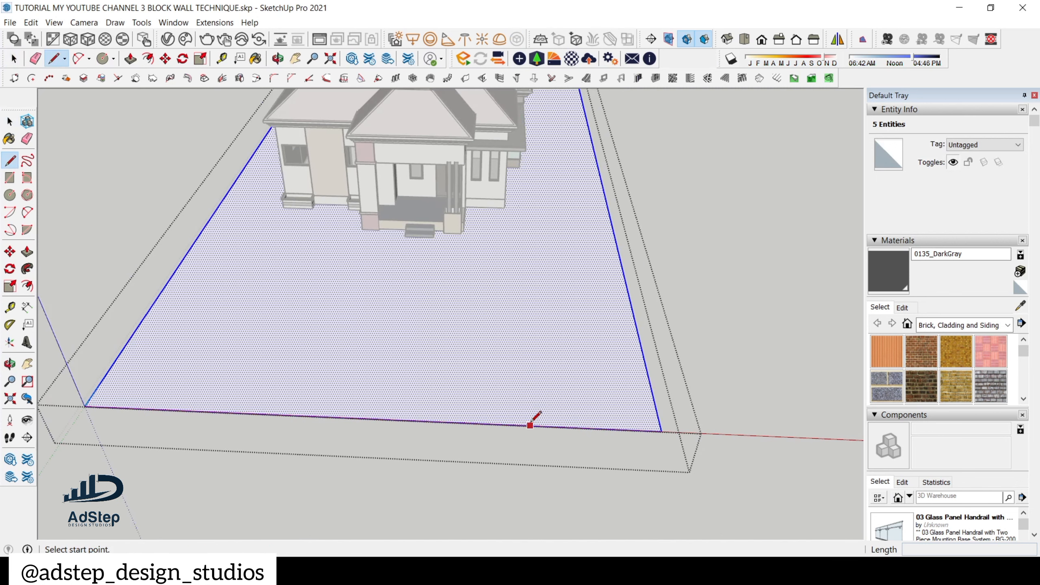
left_click(510, 425)
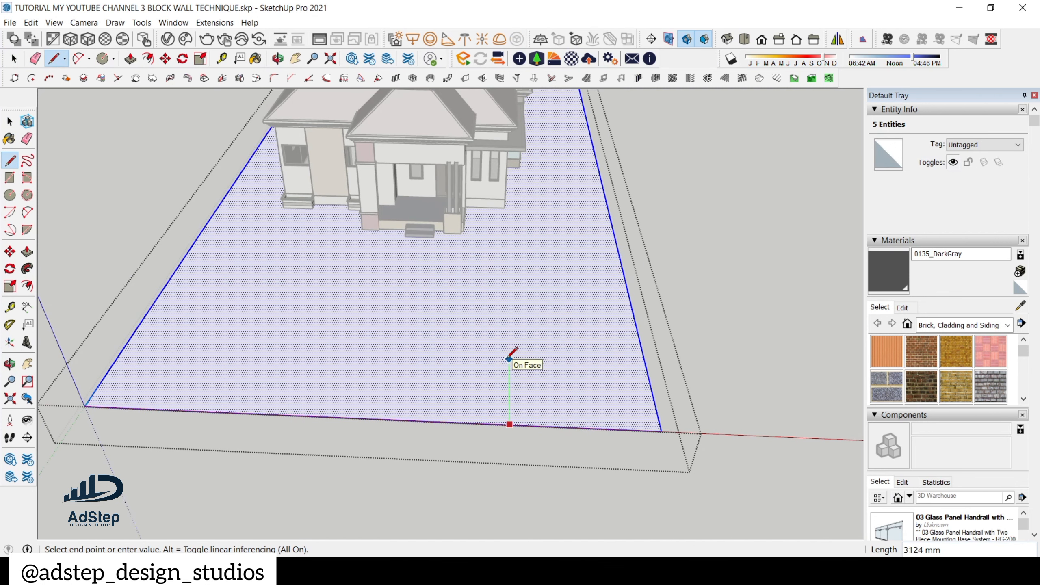
left_click(509, 367)
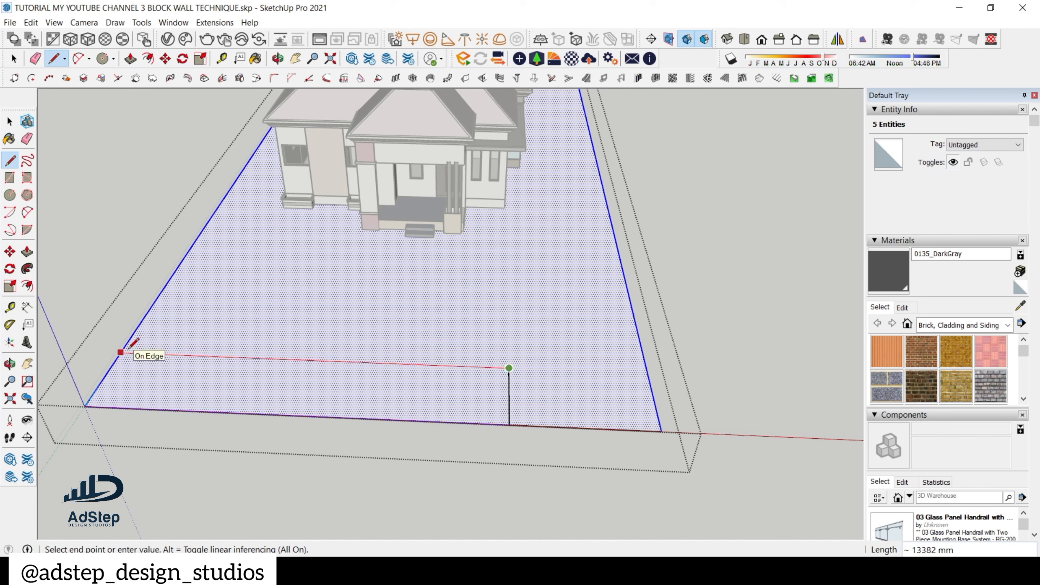
left_click(206, 359)
scroll(465, 359, "down", 5)
scroll(387, 307, "up", 5)
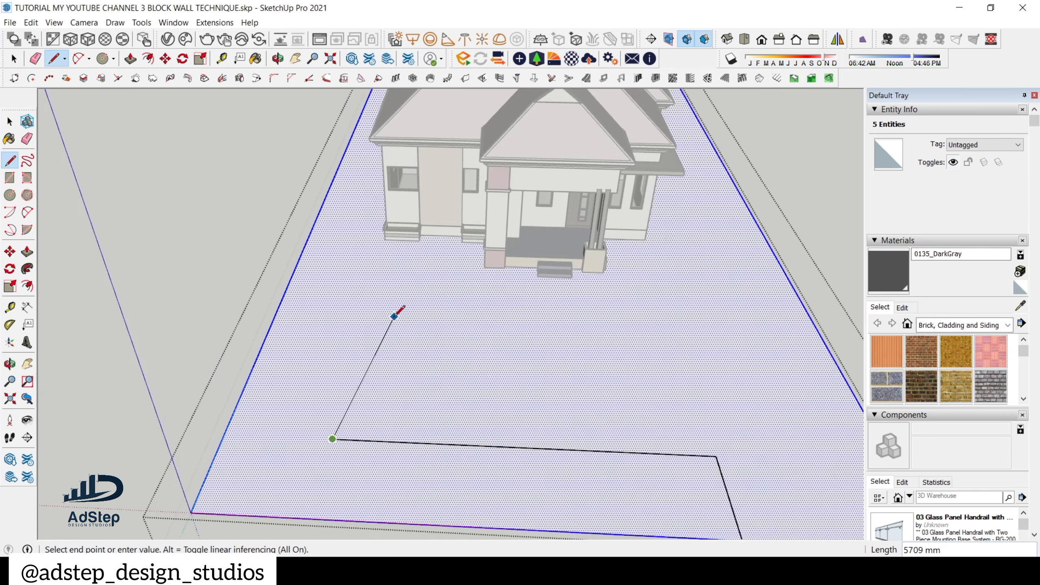
- Draw a line from the long line's end toward the house, then extend the long line outward and add a parallel green-axis line
left_click(367, 307)
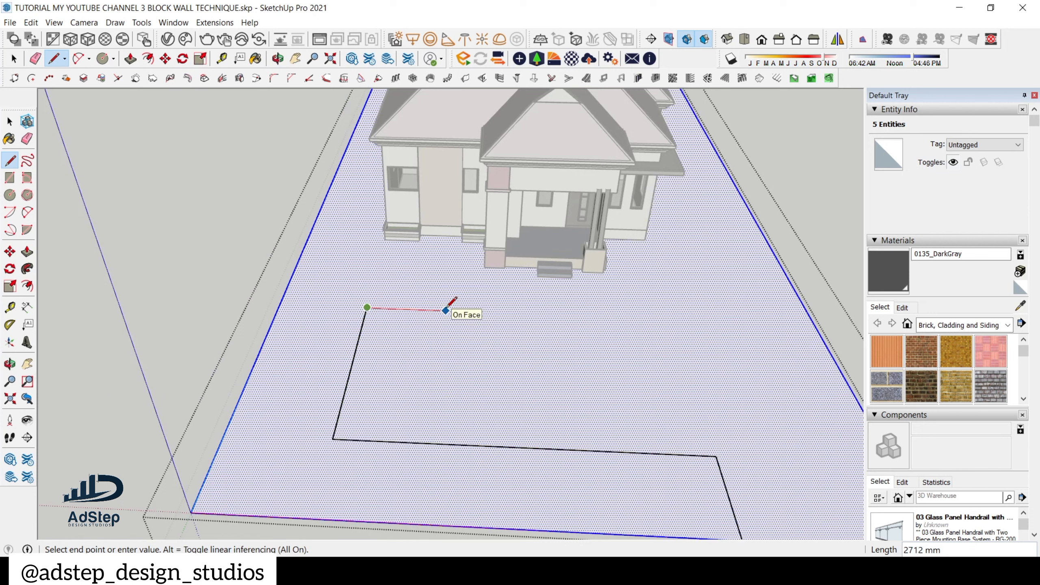
key("Escape")
left_click(334, 438)
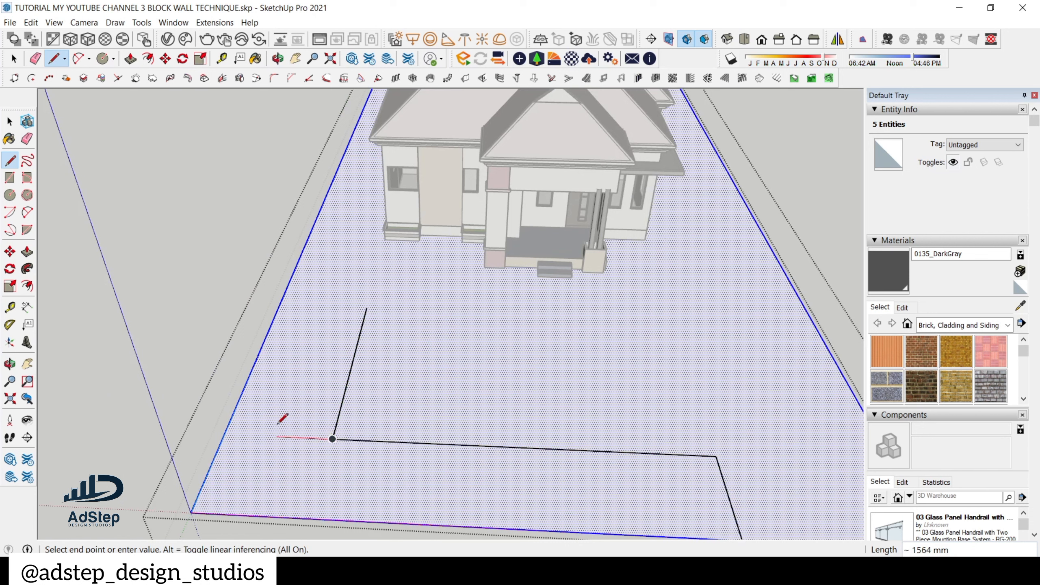
left_click(270, 436)
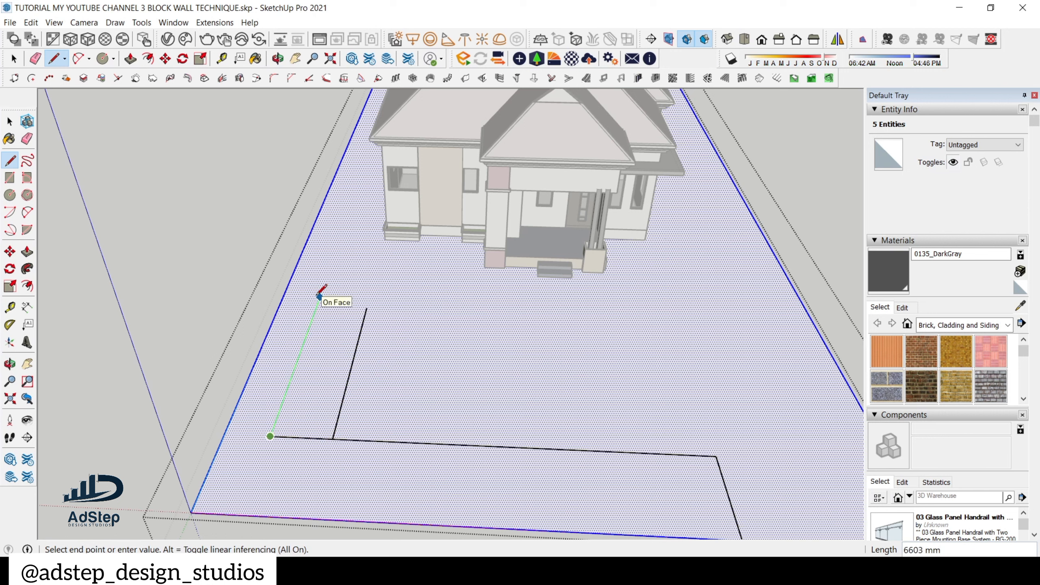
left_click(317, 306)
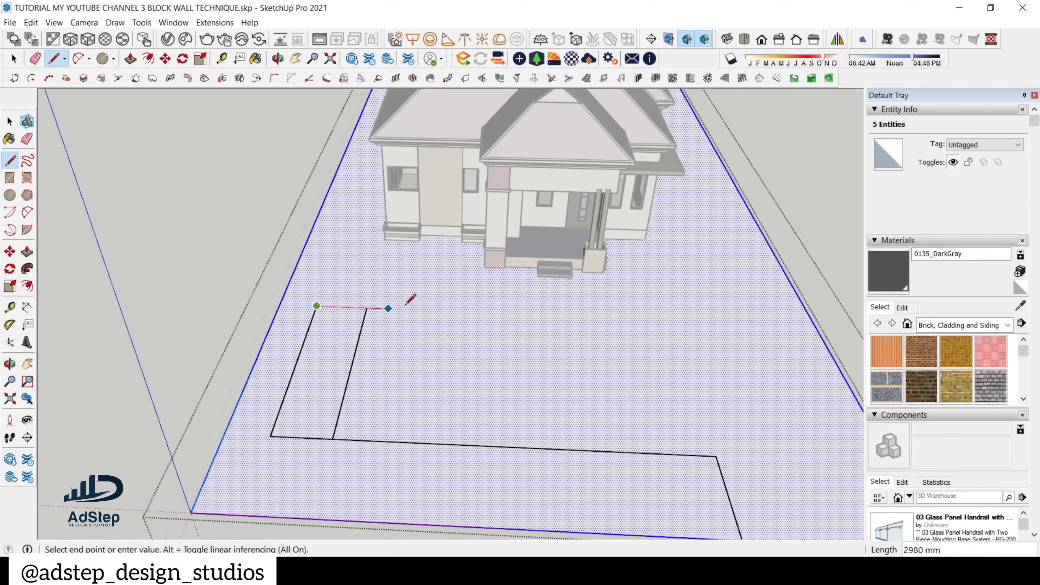
- Continue the outline along the red axis past the inner line, then about 4980 mm along the green axis to the house's front wall
left_click(444, 310)
scroll(439, 241, "up", 2)
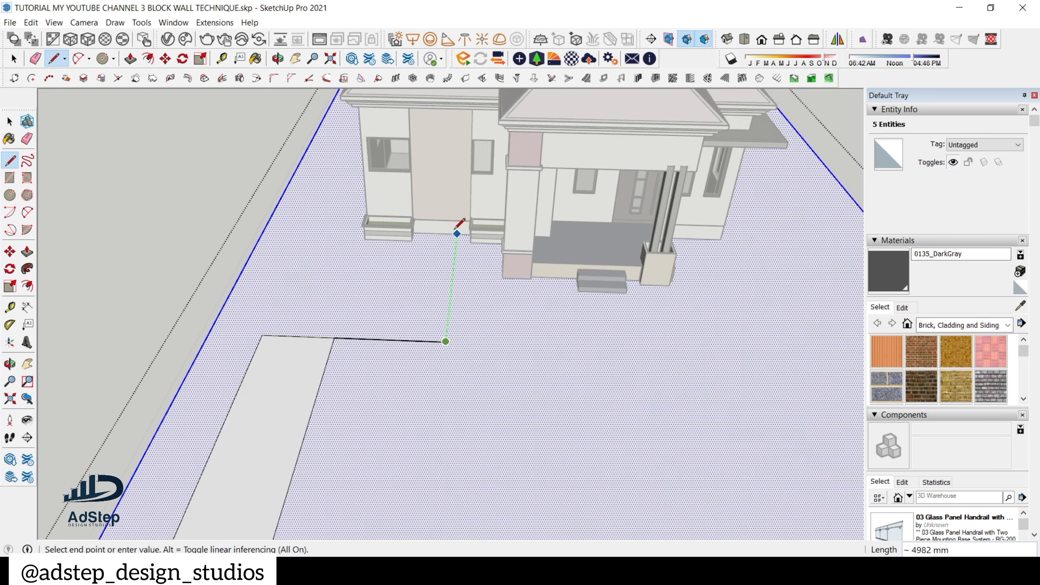
left_click(457, 234)
scroll(457, 231, "down", 3)
key("Escape")
- Erase the inner line parallel to the outer side so a single stepped driveway outline remains
key("e")
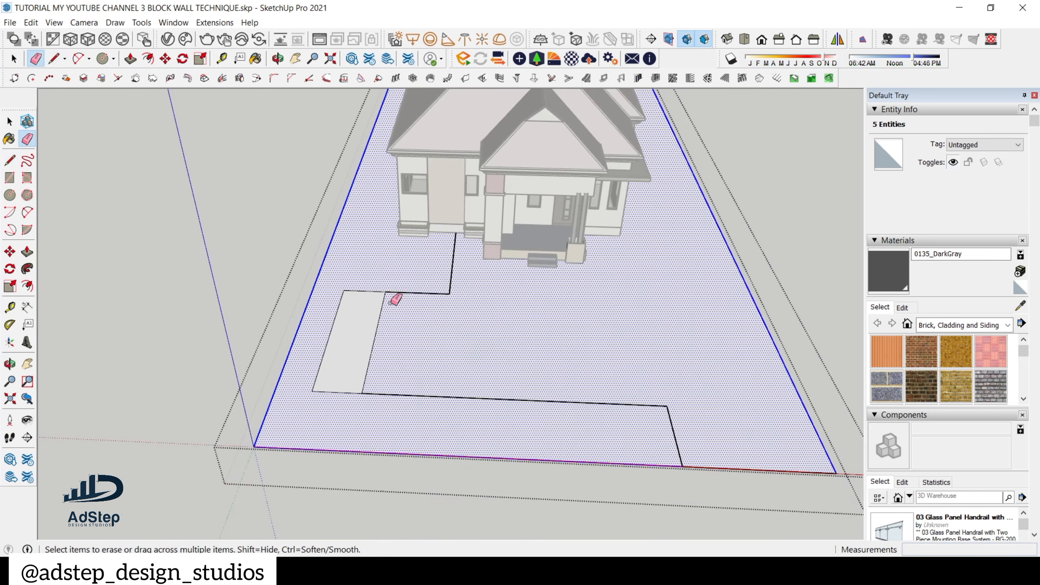
left_click(381, 312)
key("space")
scroll(410, 303, "down", 3)
scroll(444, 291, "up", 3)
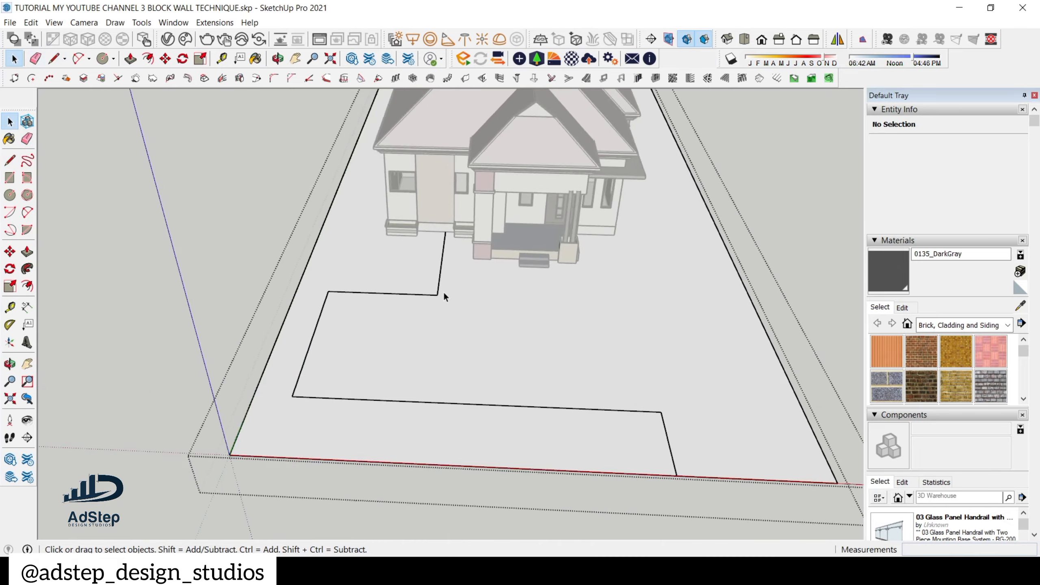
scroll(444, 291, "down", 4)
mouse_move(400, 319)
middle_mouse_down()
mouse_move(485, 302)
mouse_move(360, 313)
mouse_move(418, 225)
middle_mouse_up()
scroll(457, 291, "up", 6)
scroll(420, 229, "down", 5)
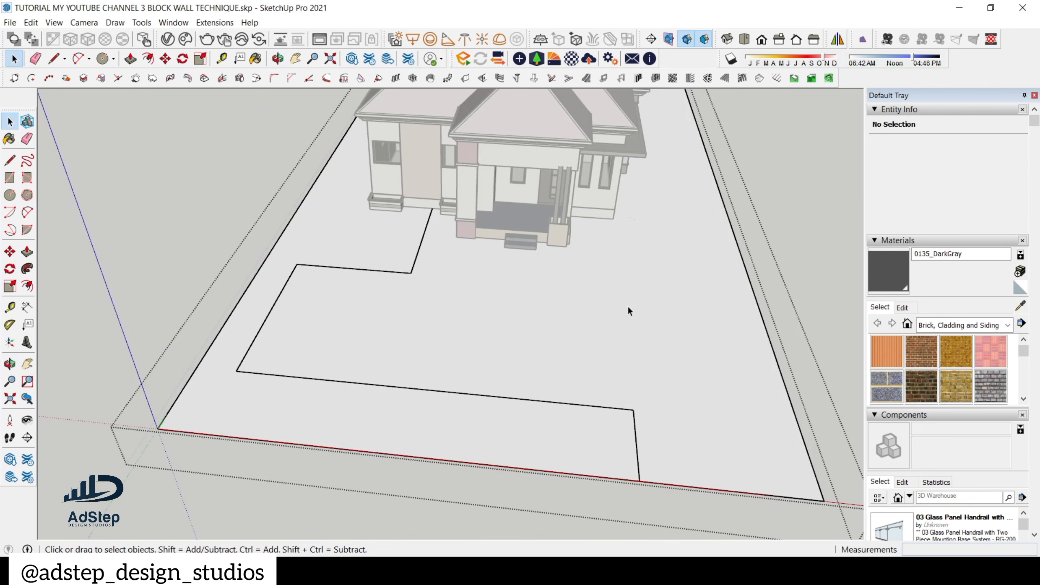
scroll(577, 236, "down", 3)
scroll(432, 348, "up", 2)
scroll(507, 319, "down", 2)
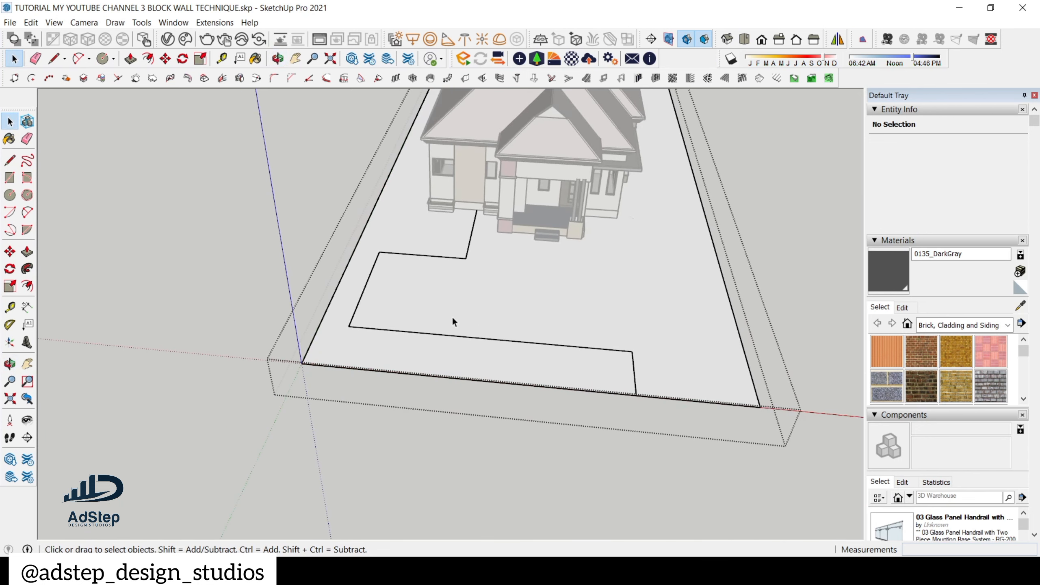
- Place a guide line 600 mm inside the plot's front edge with the Tape Measure tool
scroll(453, 318, "up", 5)
key("t")
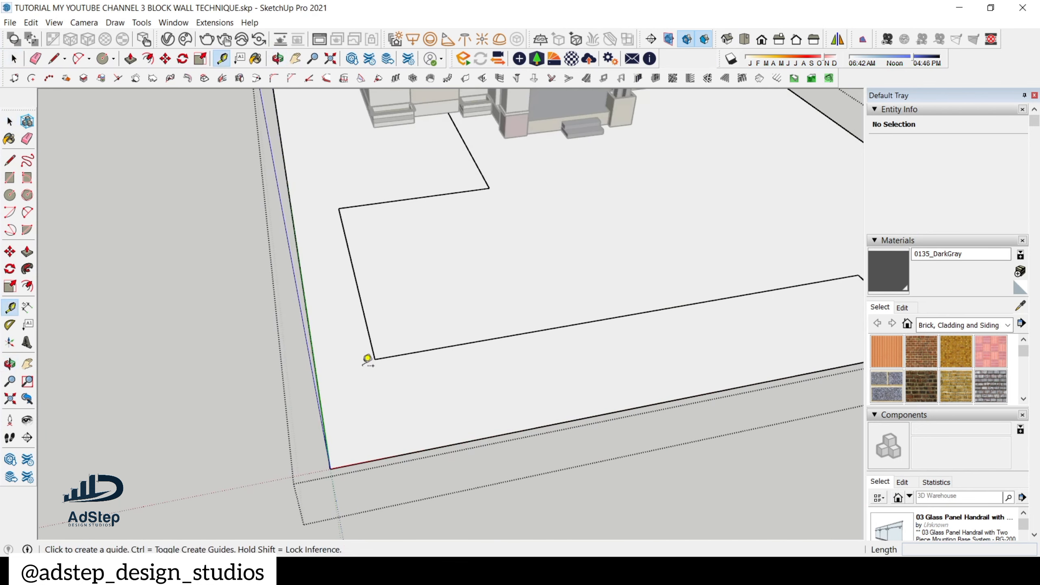
scroll(426, 451, "up", 1)
left_click(430, 446)
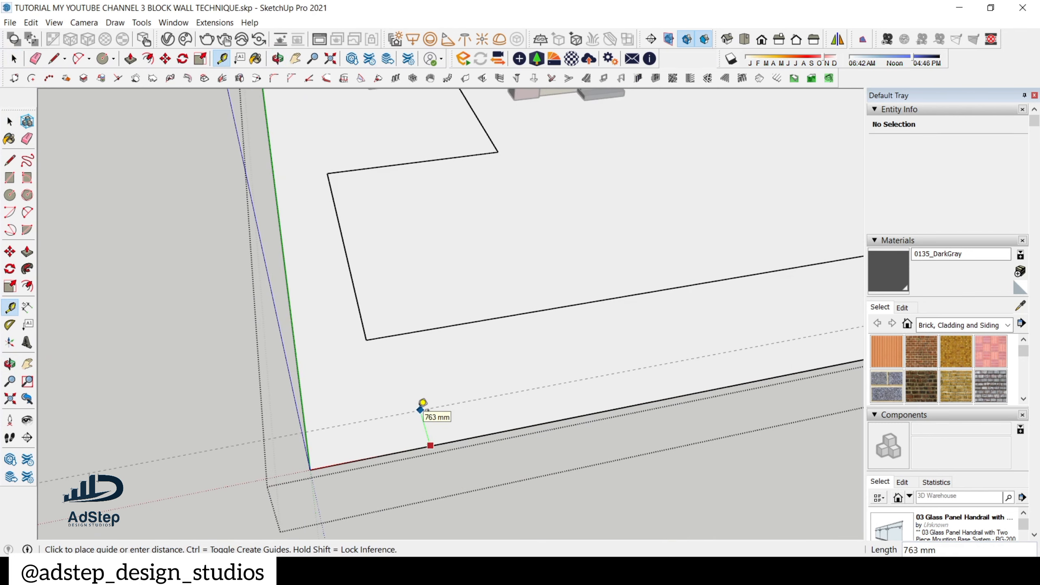
type("600")
key("Return")
scroll(334, 376, "down", 2)
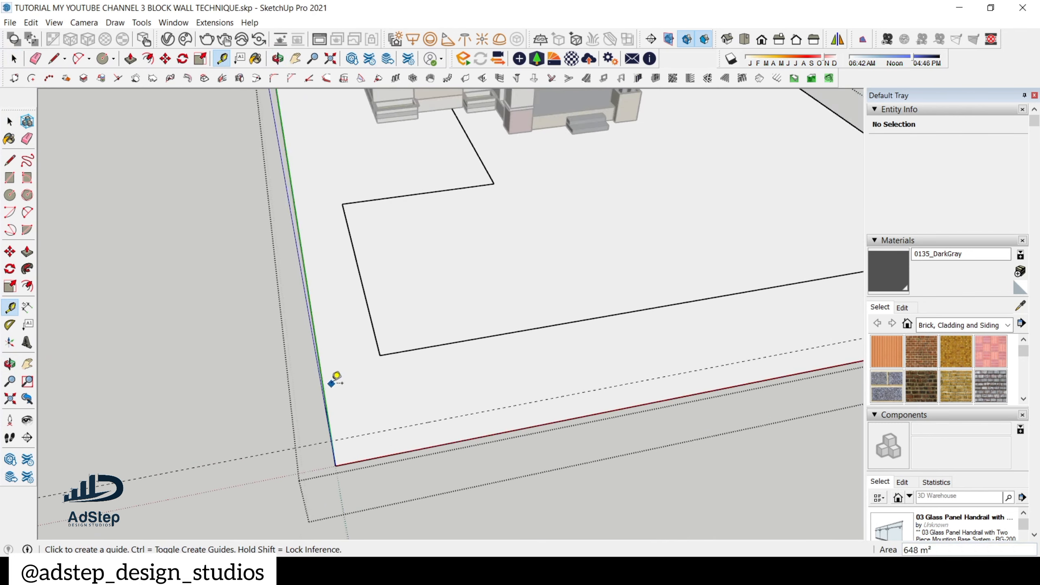
- Place a guide line inside the plot's long edge on the green axis, matching the front guide's offset
scroll(334, 386, "up", 2)
left_click(322, 401)
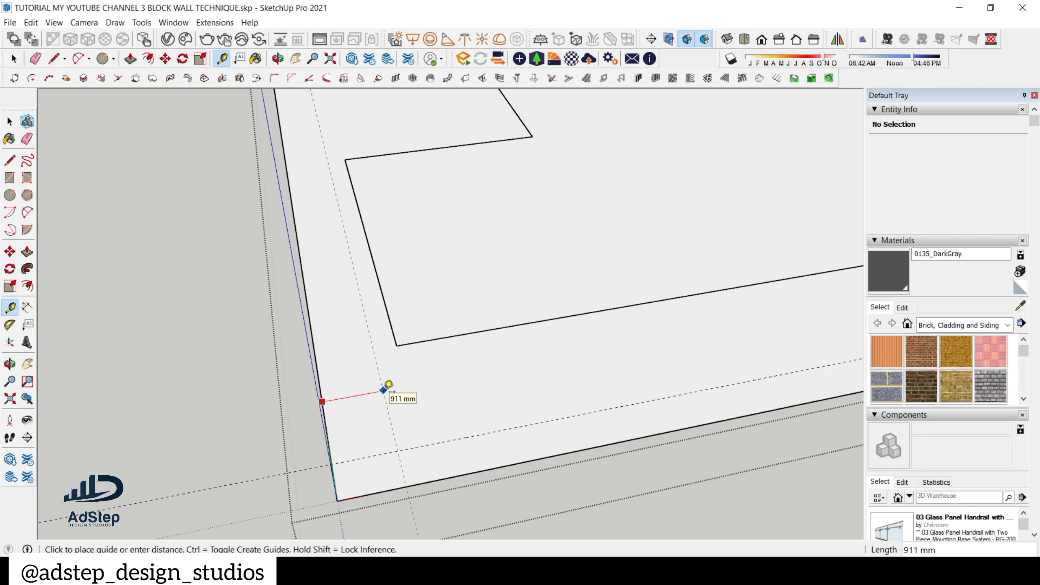
scroll(362, 399, "down", 6)
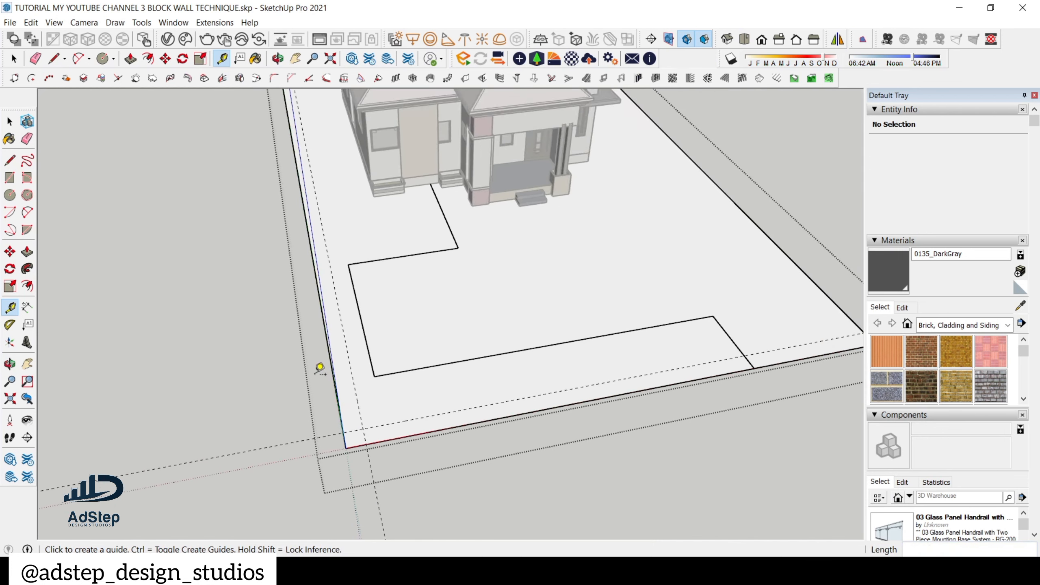
- Place a guide line inside the plot's rear edge behind the house, using the same offset as the other guides
middle_click_drag(383, 275, 384, 145)
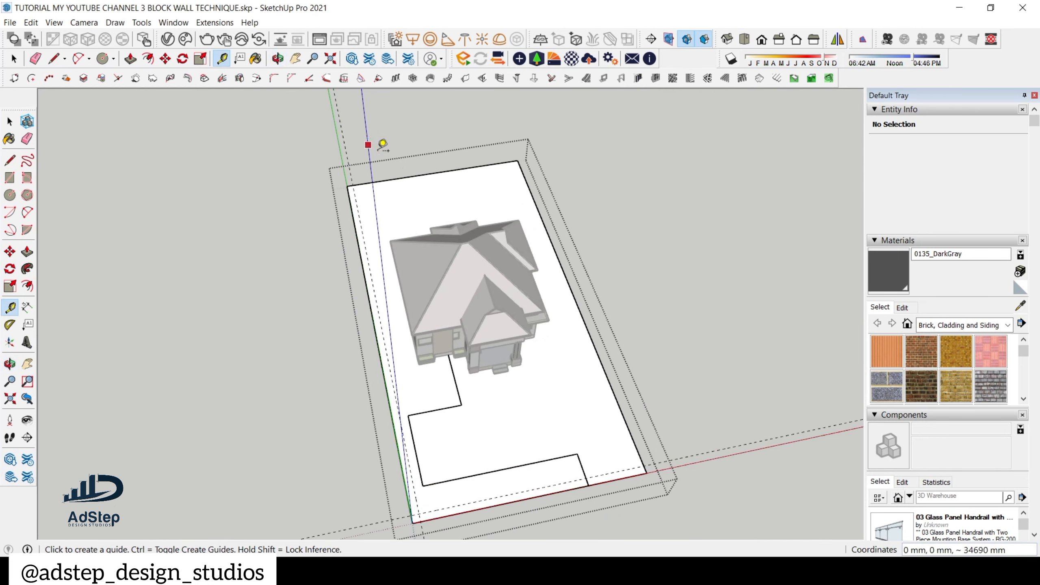
scroll(392, 157, "up", 5)
left_click(401, 180)
key("Escape")
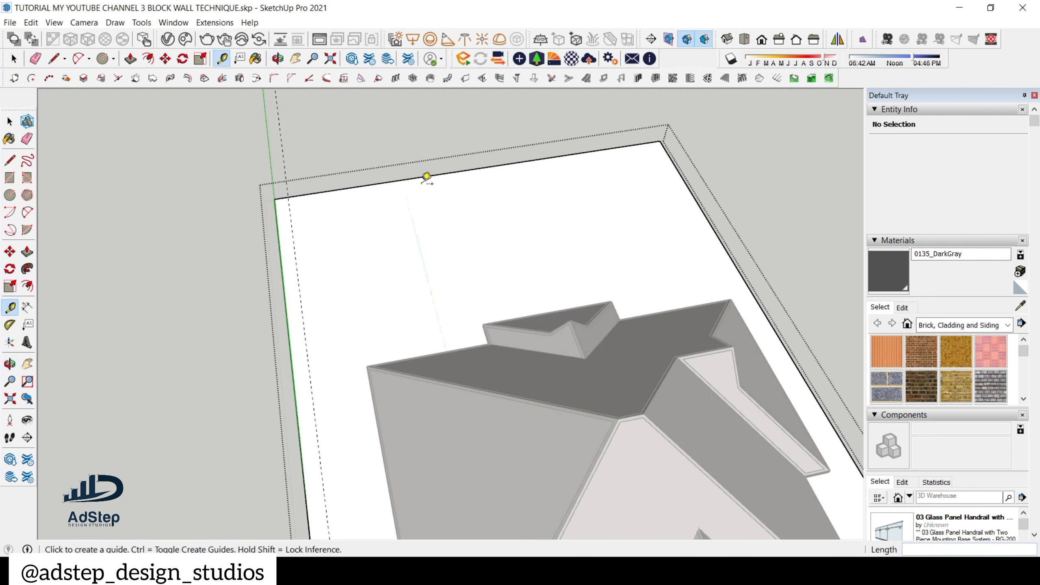
left_click(427, 176)
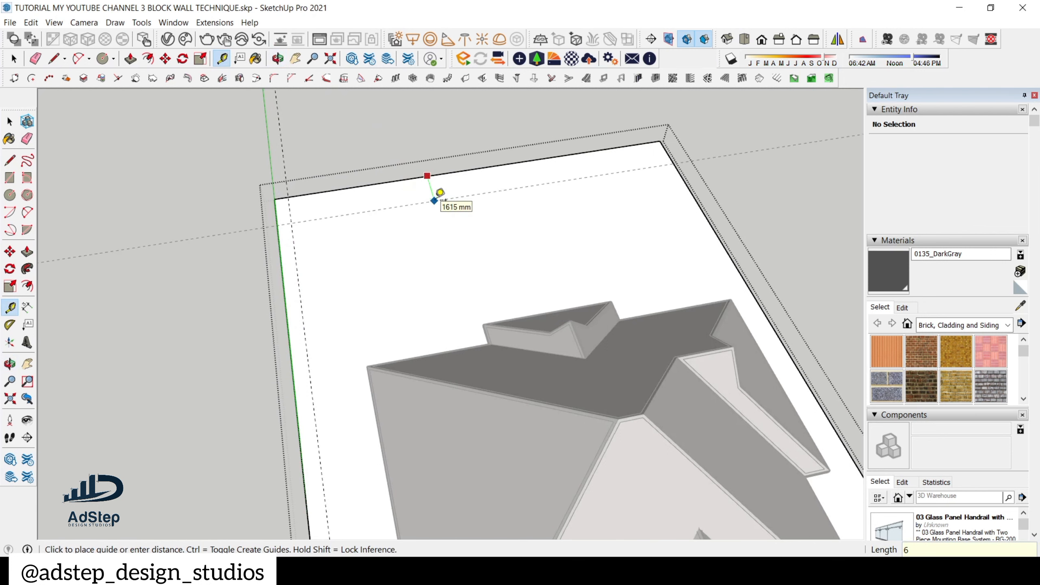
key("Return")
scroll(430, 195, "down", 5)
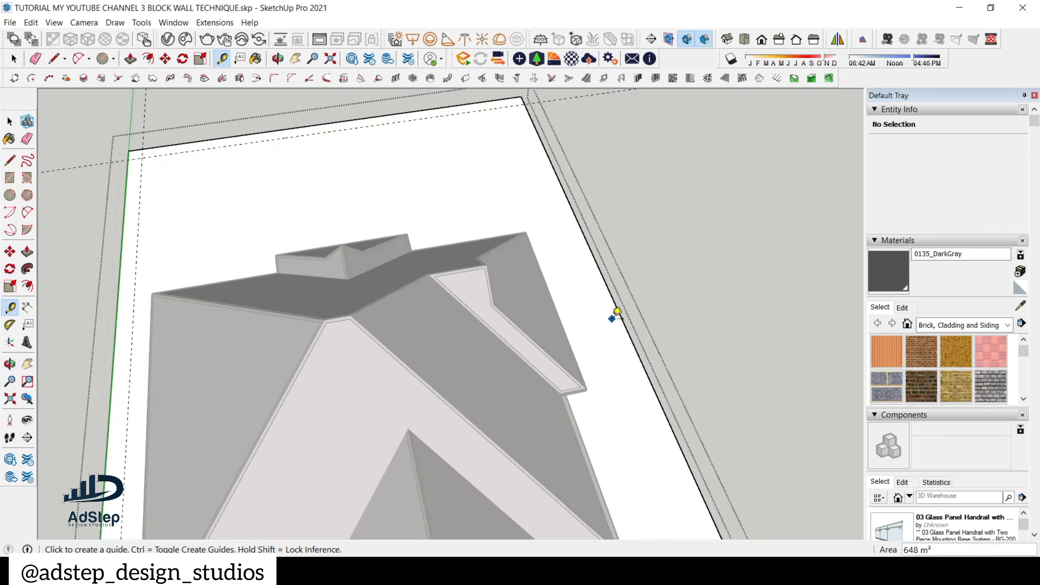
- Place a guide line inside the remaining long edge at the same offset and leave the Tape Measure tool
scroll(614, 313, "up", 5)
left_click(623, 314)
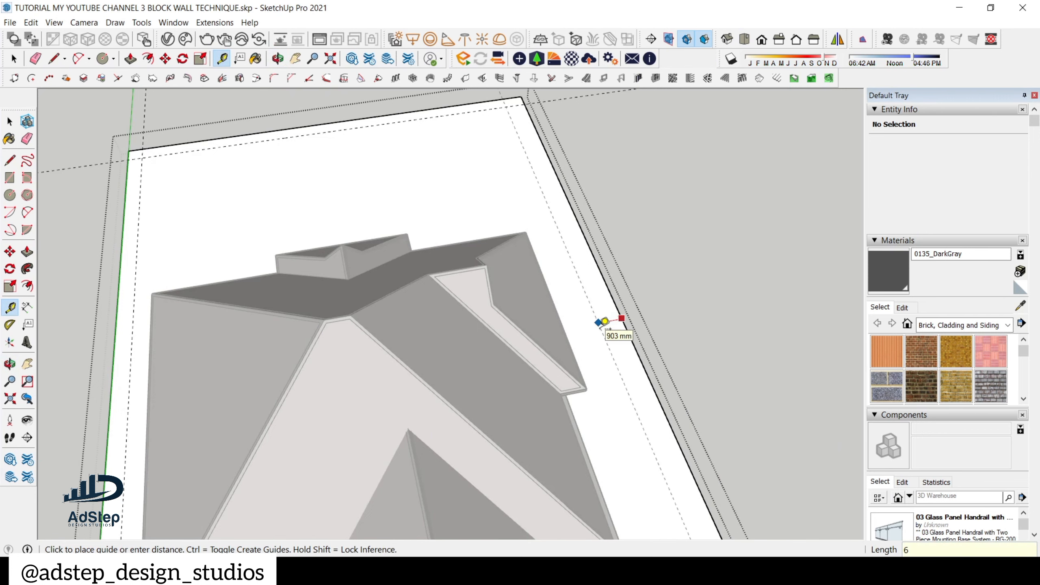
key("Return")
scroll(496, 186, "down", 6)
key("space")
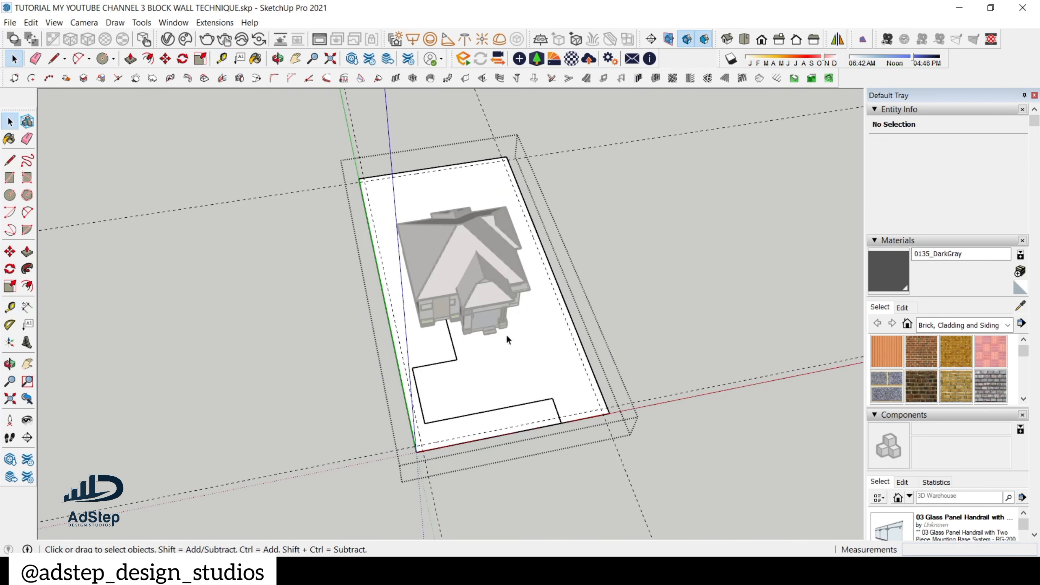
- Draw lines along the front guide from the driveway edge to the corner near the origin and along the green-axis guide to the rear corner
scroll(551, 424, "up", 3)
scroll(586, 426, "up", 6)
key("l")
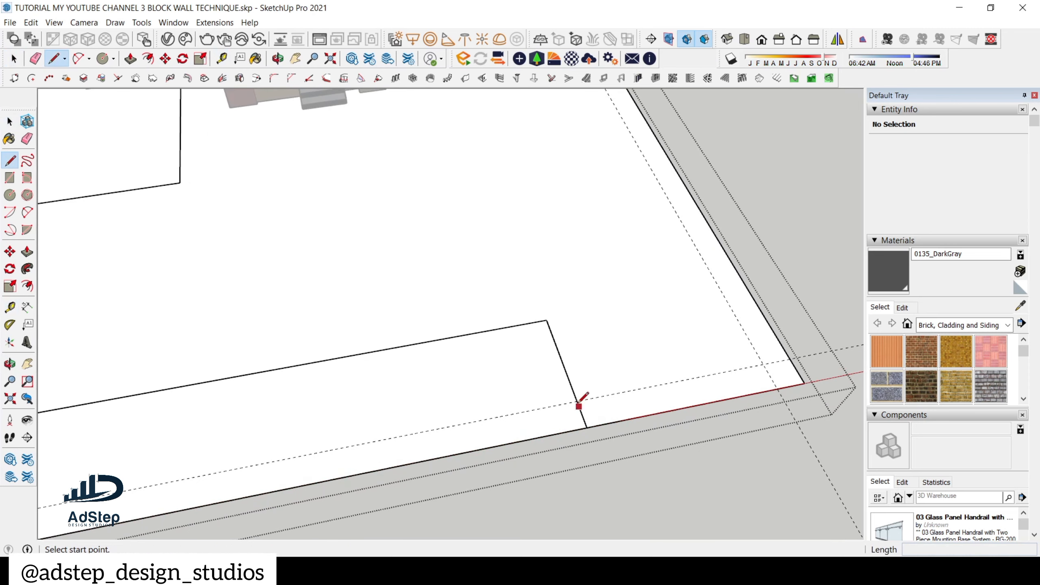
left_click(577, 401)
scroll(578, 400, "down", 4)
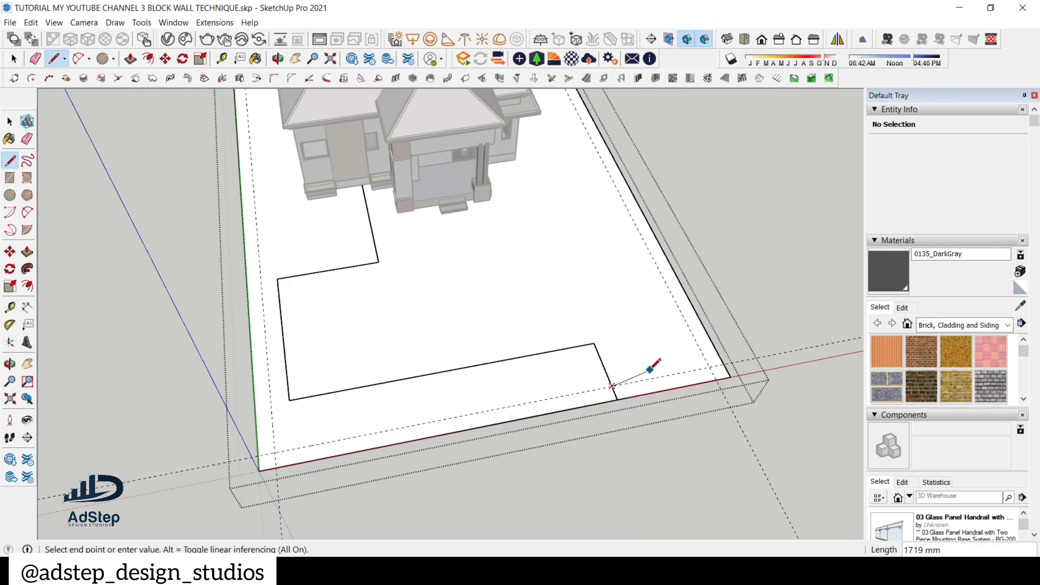
left_click(280, 450)
scroll(371, 435, "down", 5)
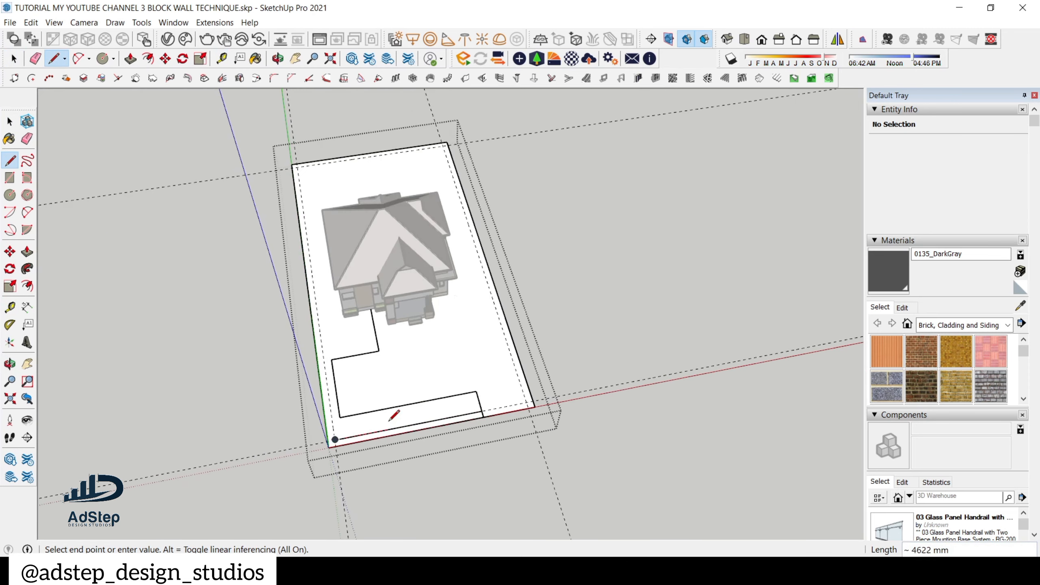
scroll(312, 139, "up", 3)
scroll(312, 139, "up", 2)
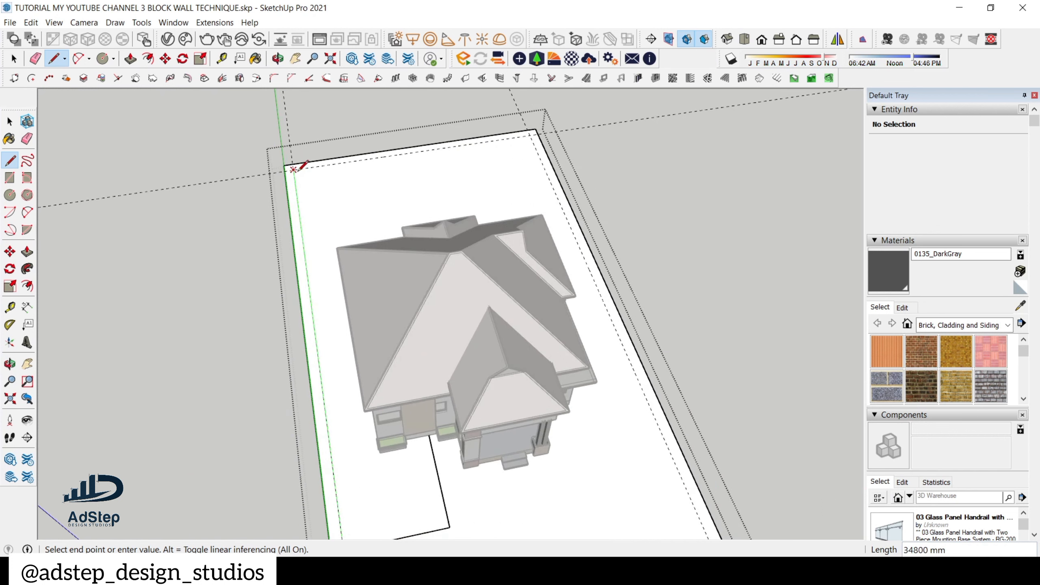
left_click(294, 168)
- Continue the boundary line along the rear guide and partway down the remaining long guide, closing it with a 600 mm segment to the plot edge
scroll(529, 132, "up", 2)
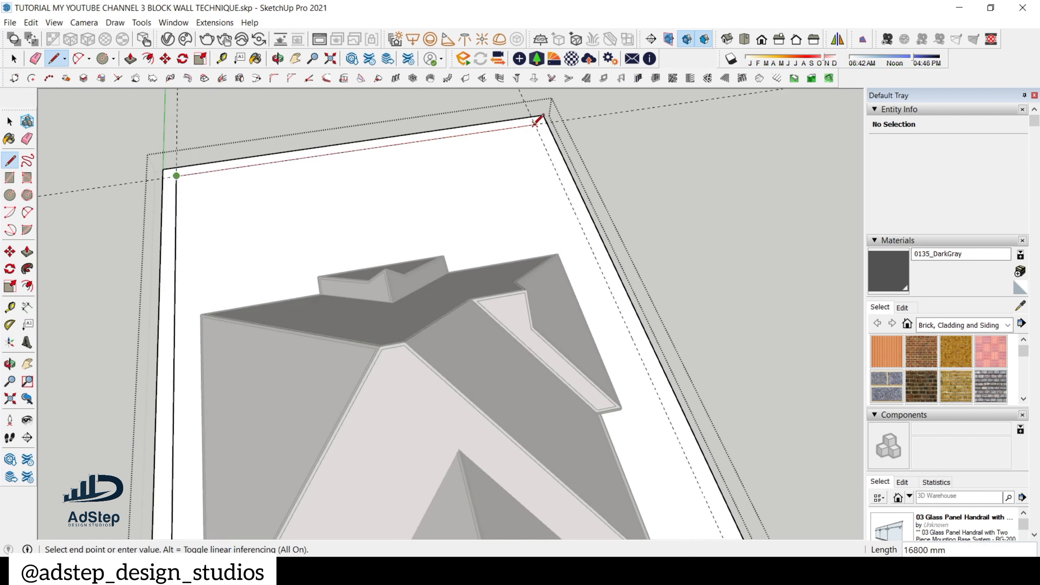
left_click(534, 124)
left_click(615, 266)
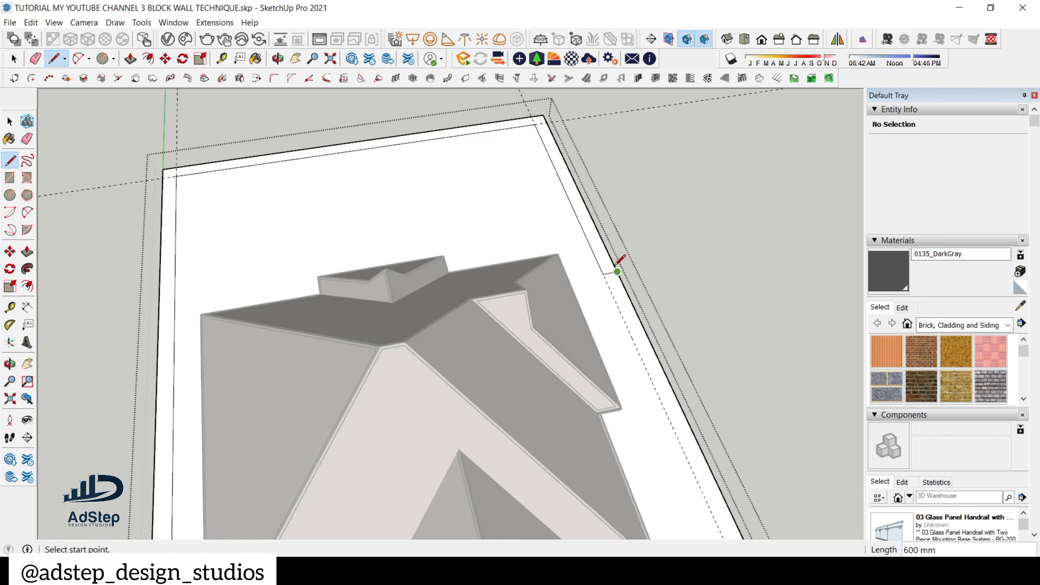
scroll(358, 146, "down", 4)
key("space")
- Place a guide line 75 mm outside the driveway edge that runs up to the house with the Tape Measure tool
scroll(359, 406, "up", 5)
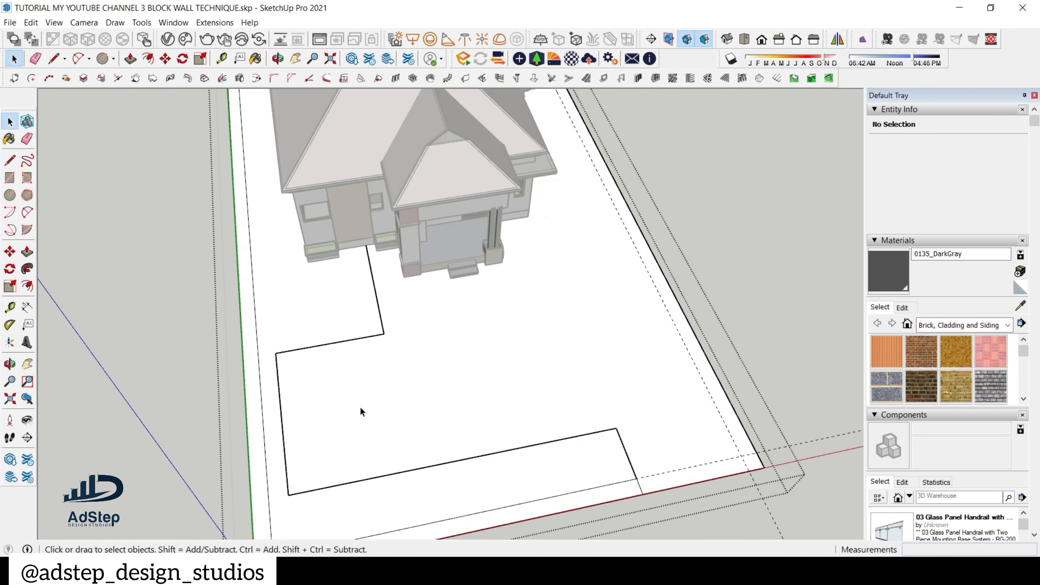
scroll(355, 348, "up", 3)
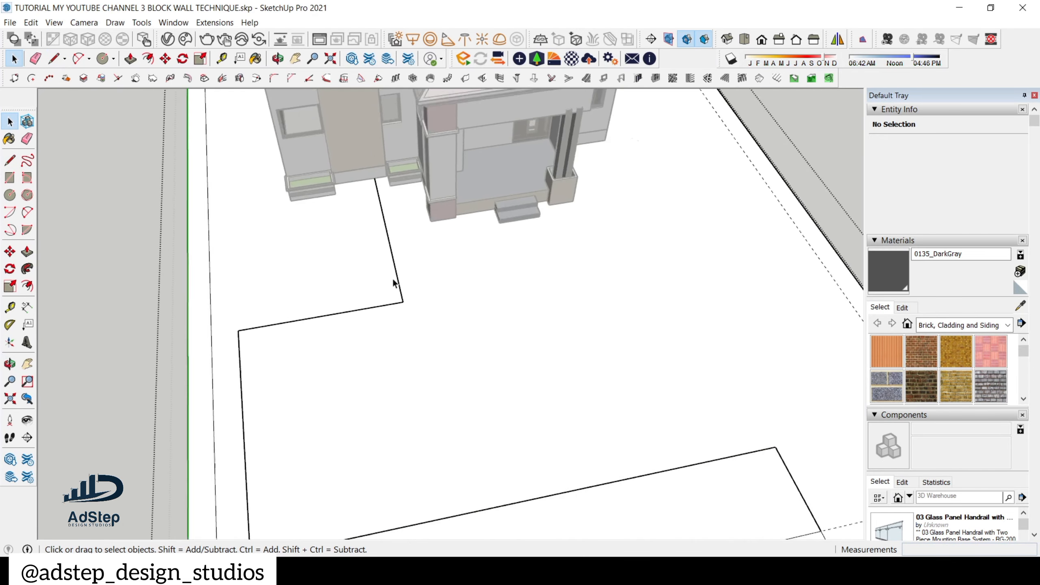
scroll(374, 298, "up", 2)
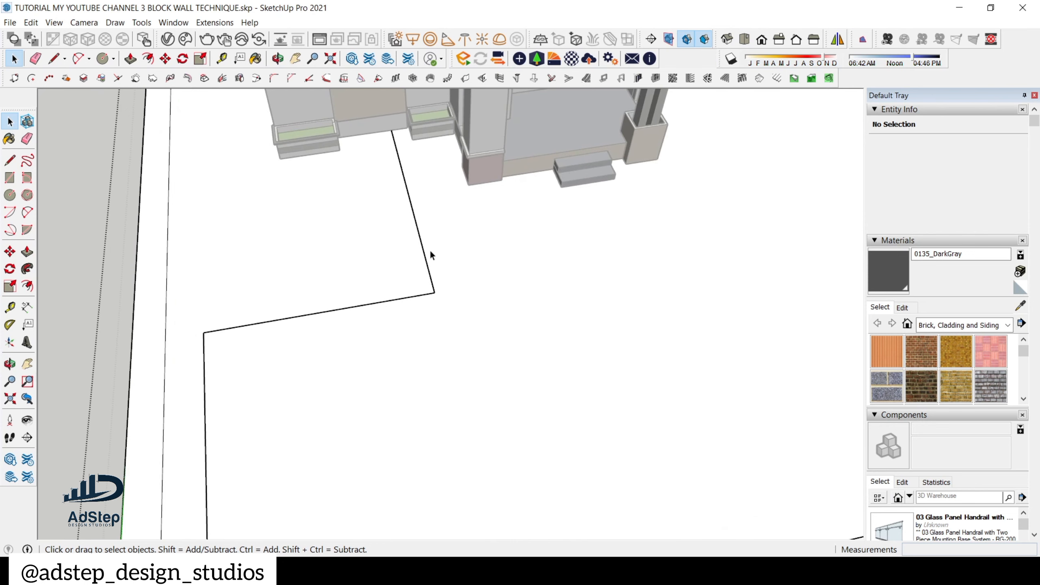
key("t")
scroll(425, 248, "up", 2)
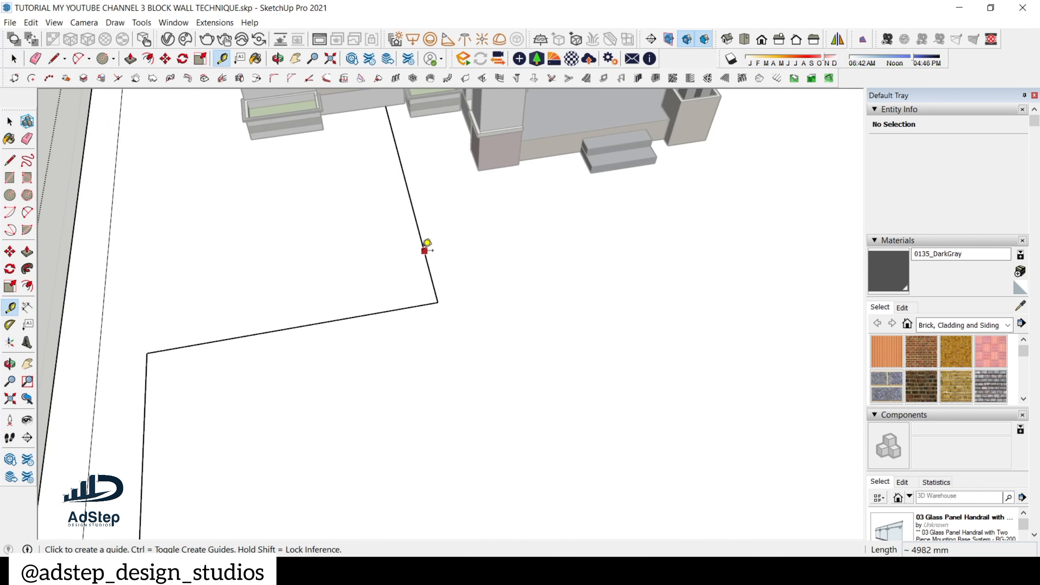
left_click(426, 243)
scroll(407, 245, "down", 4)
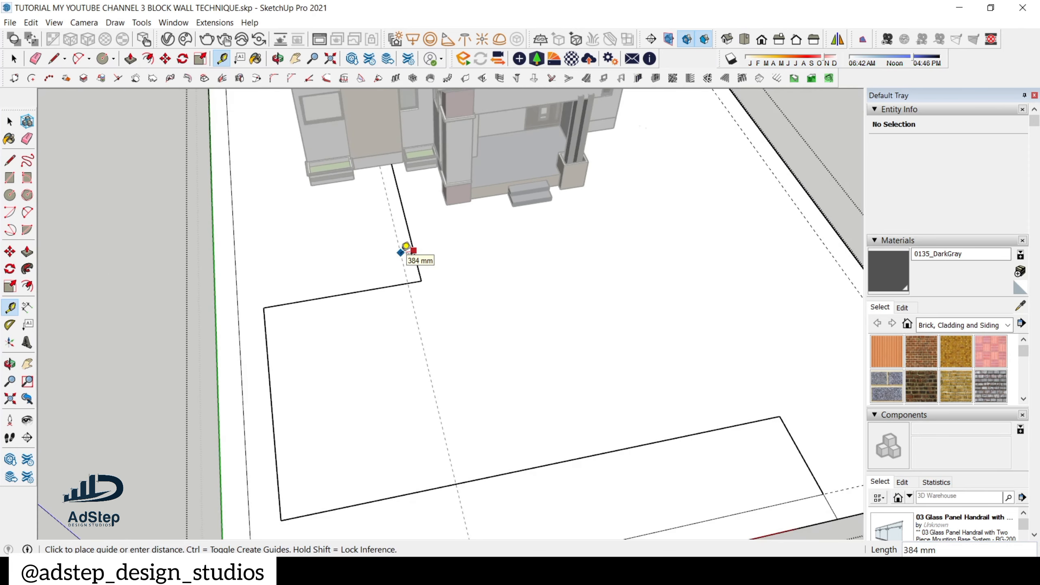
scroll(405, 246, "up", 2)
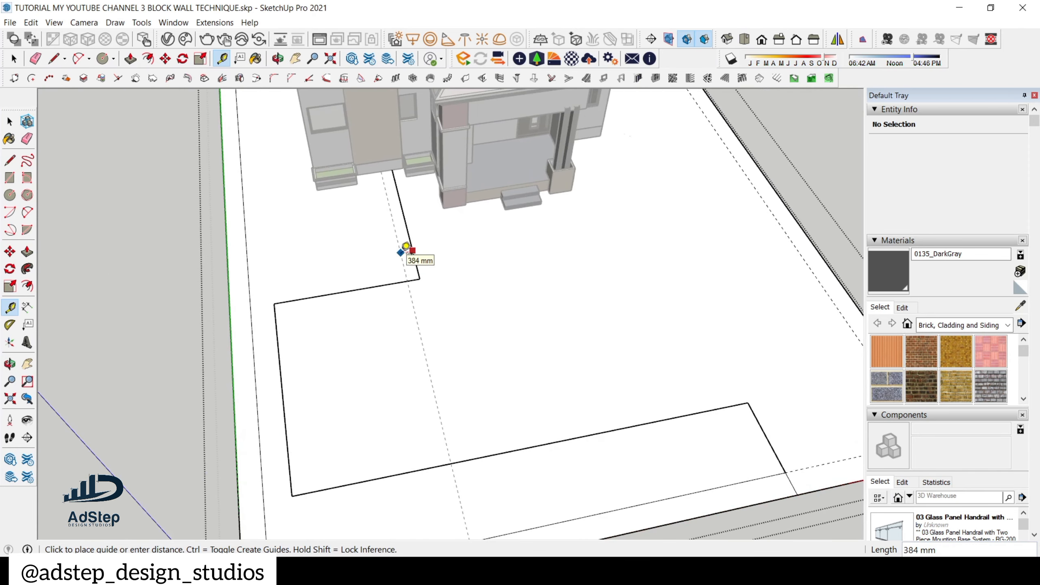
key("Return")
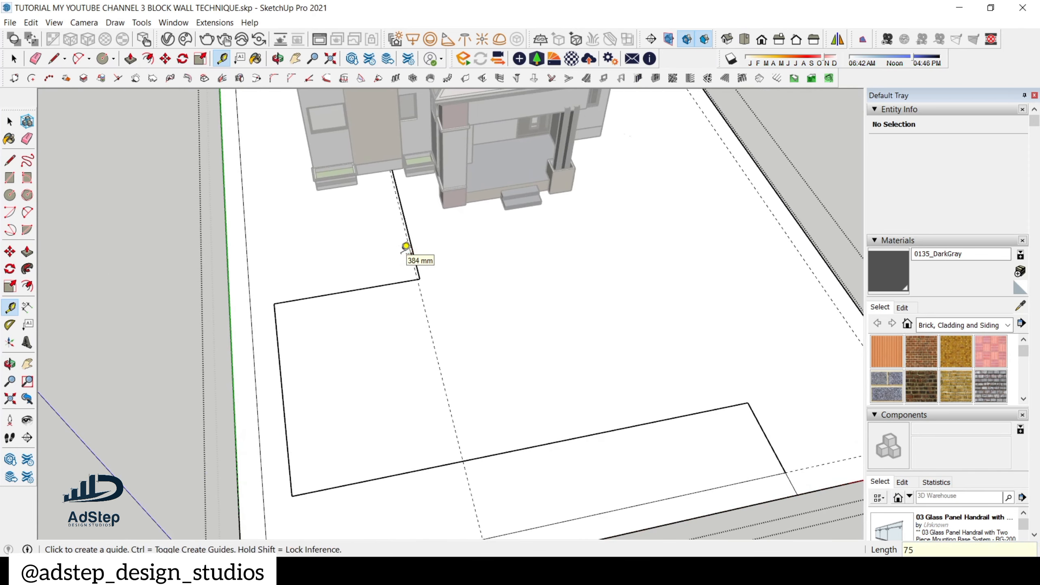
- Place a guide 75 mm outside the driveway's short step edge and one at matching offset outside its edge nearest the green axis
scroll(341, 291, "up", 3)
left_click(341, 282)
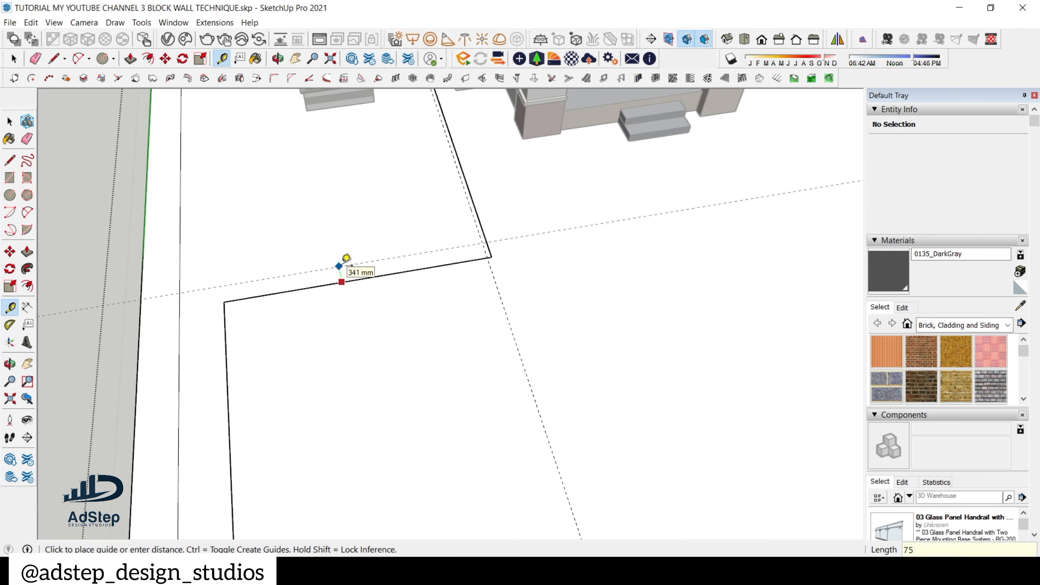
key("Return")
scroll(358, 196, "down", 3)
scroll(316, 305, "up", 2)
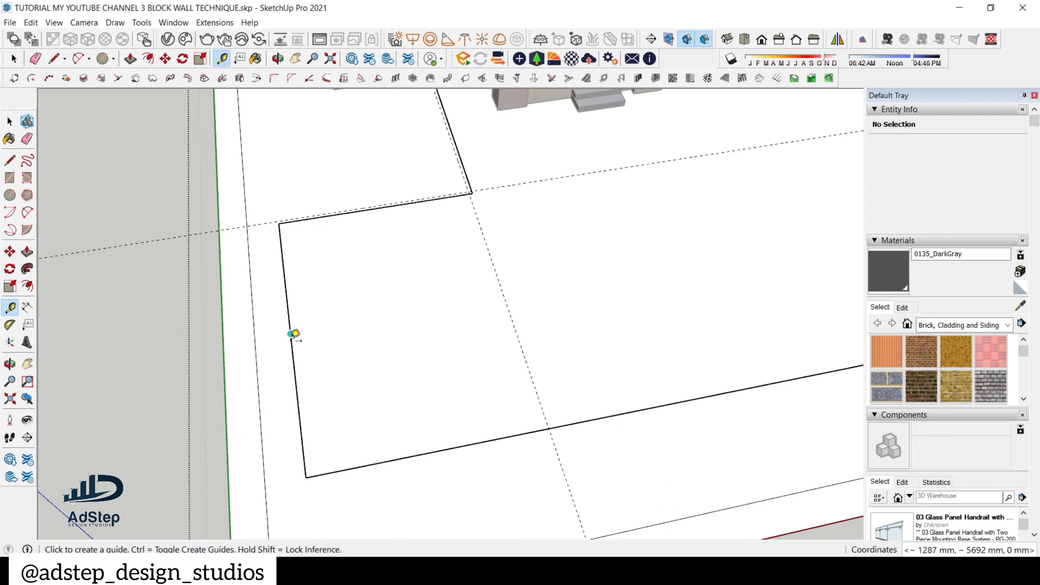
left_click(293, 334)
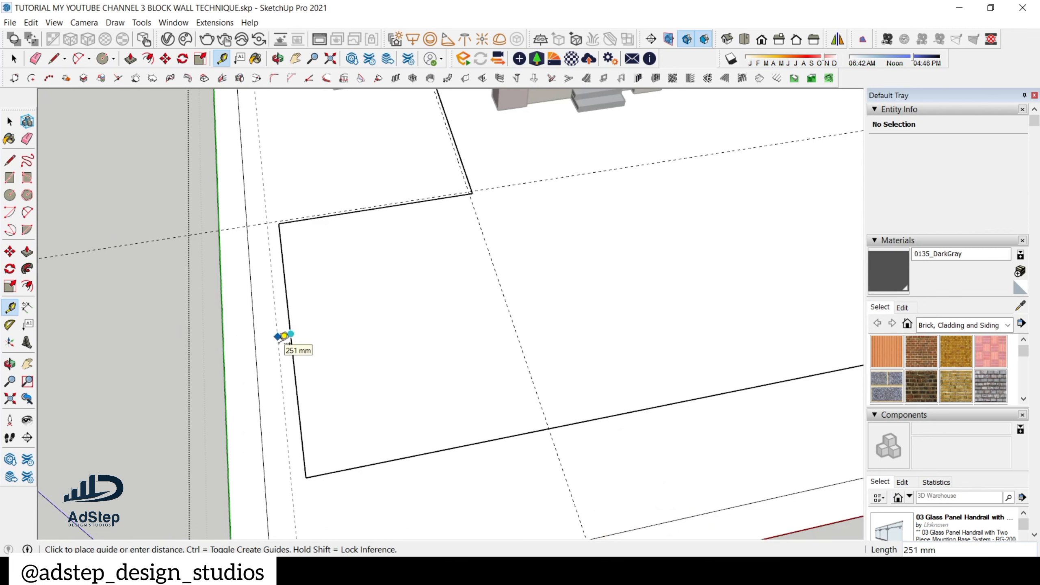
key("Return")
scroll(308, 213, "down", 4)
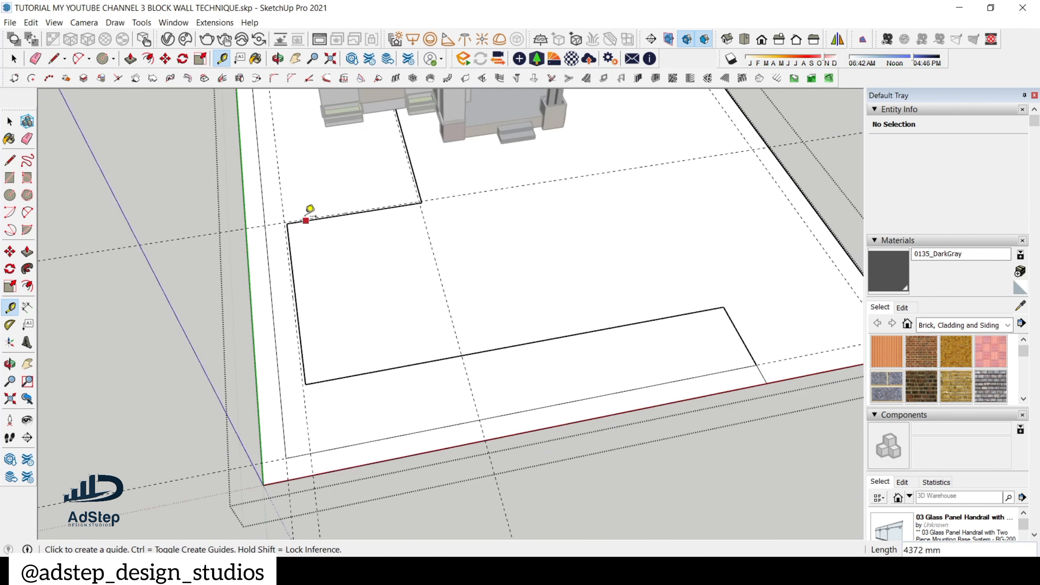
- Place guides at the same offset outside the driveway's long edge parallel to the plot front and outside its short entrance edge
scroll(385, 348, "up", 3)
left_click(404, 300)
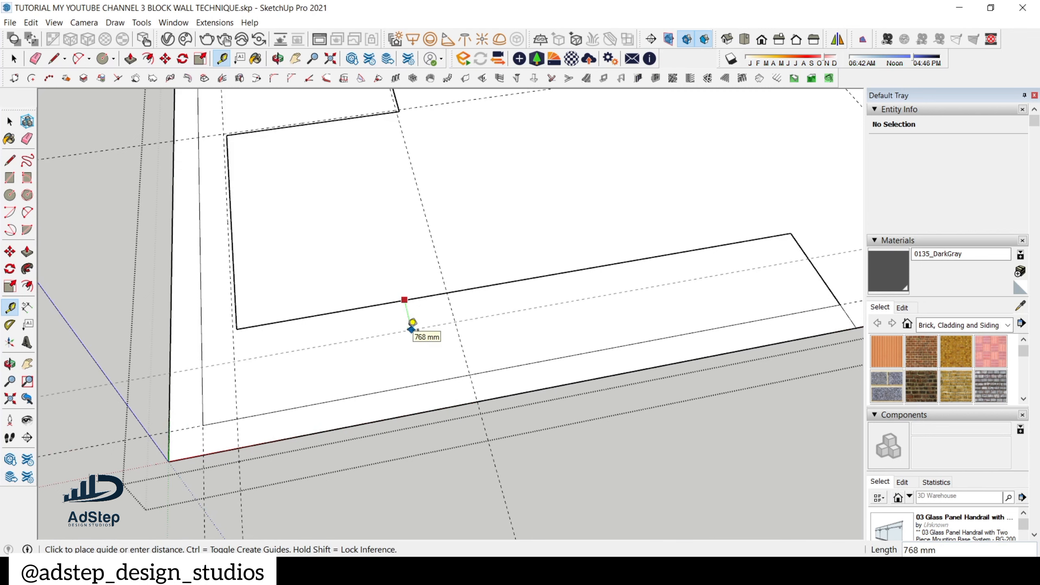
key("Return")
scroll(402, 311, "down", 3)
scroll(696, 287, "up", 5)
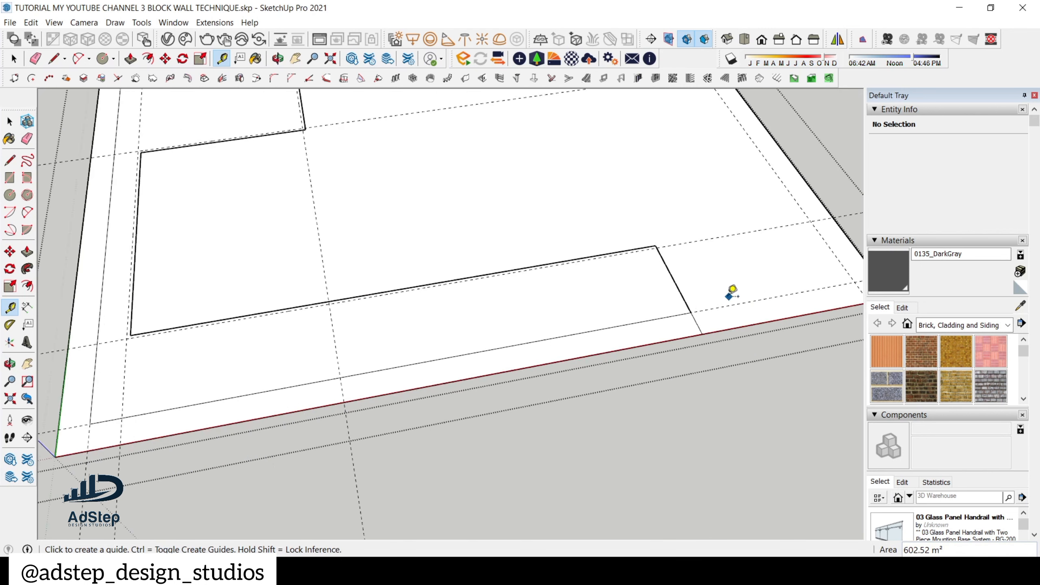
left_click(662, 294)
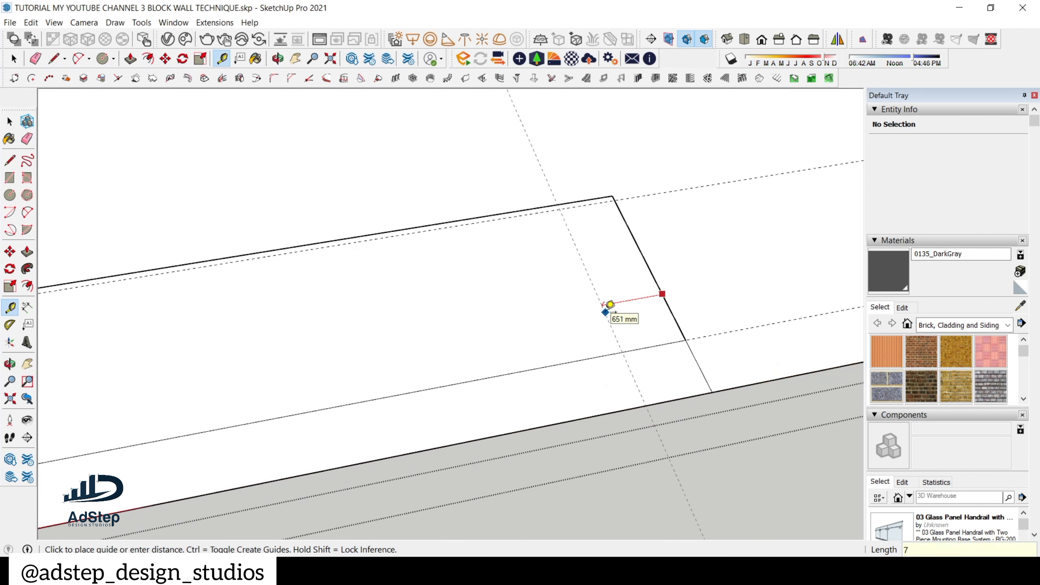
key("Return")
scroll(605, 312, "down", 2)
scroll(668, 327, "up", 4)
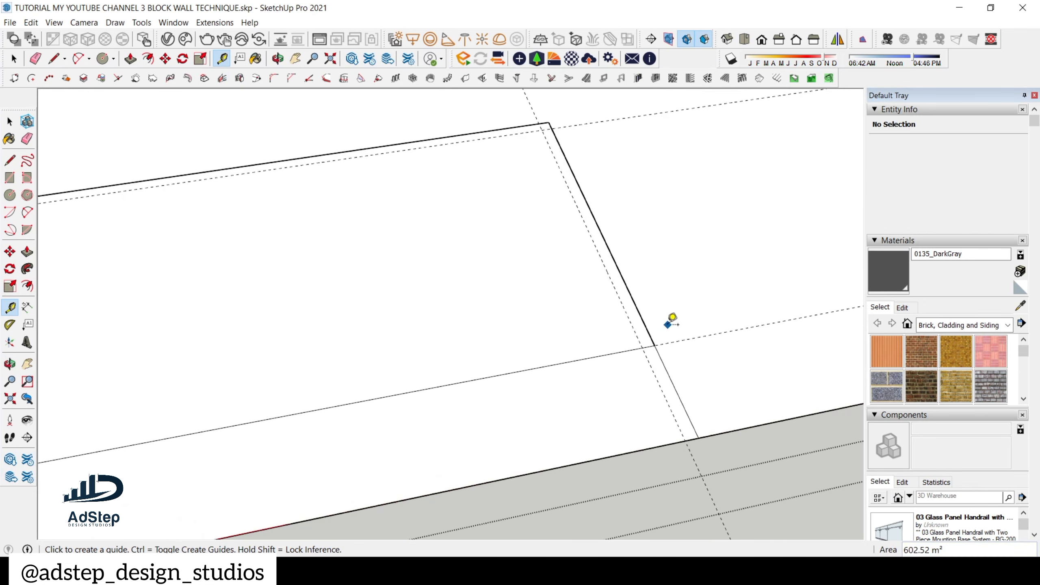
- Draw the outer curb line from the front strip along the entrance guide and along the guide beside the driveway's long front edge
key("l")
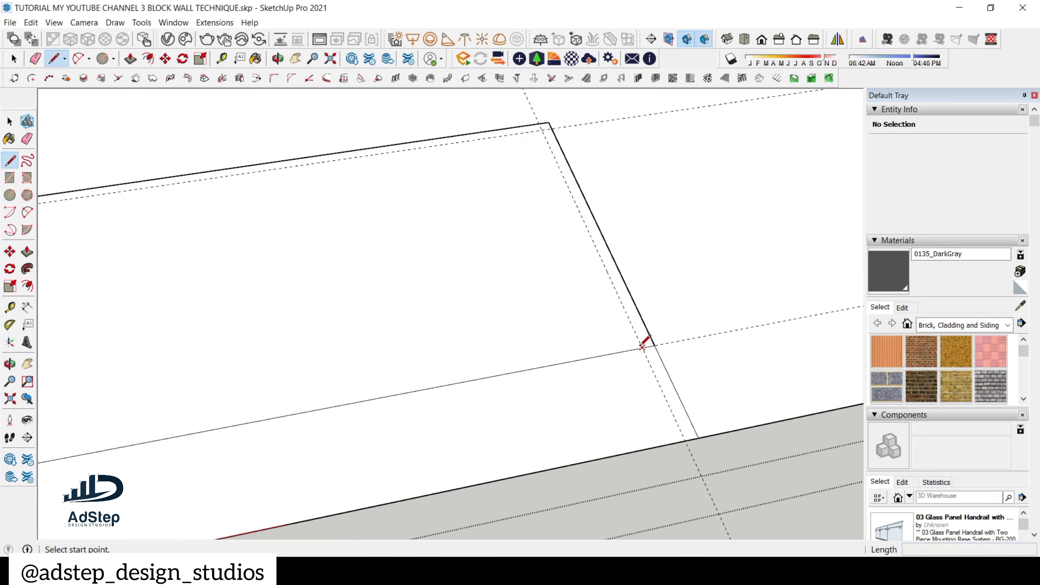
left_click(642, 346)
scroll(644, 346, "down", 1)
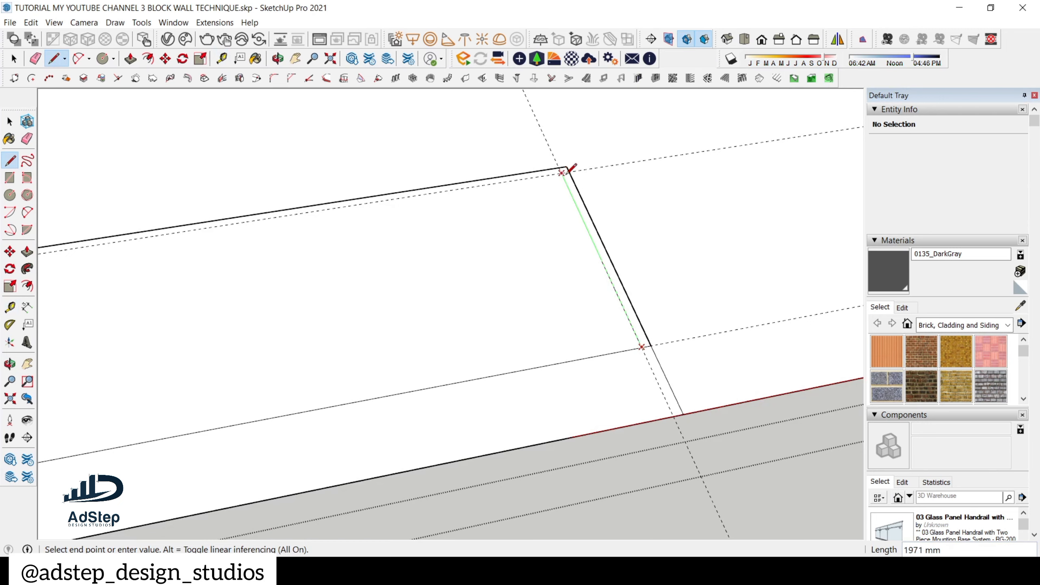
left_click(563, 173)
scroll(691, 288, "down", 5)
scroll(102, 321, "up", 4)
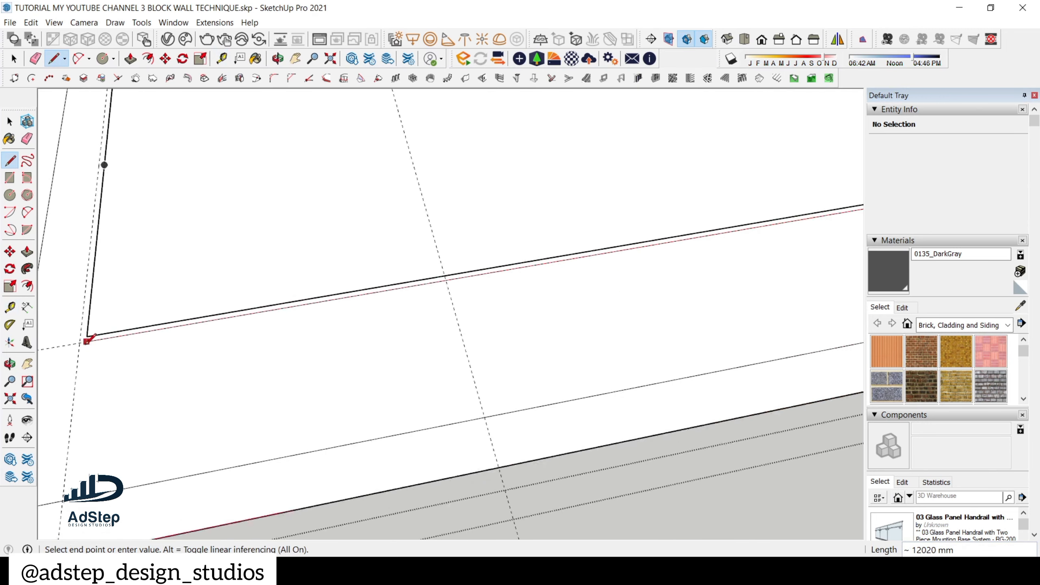
left_click(87, 341)
scroll(465, 367, "down", 4)
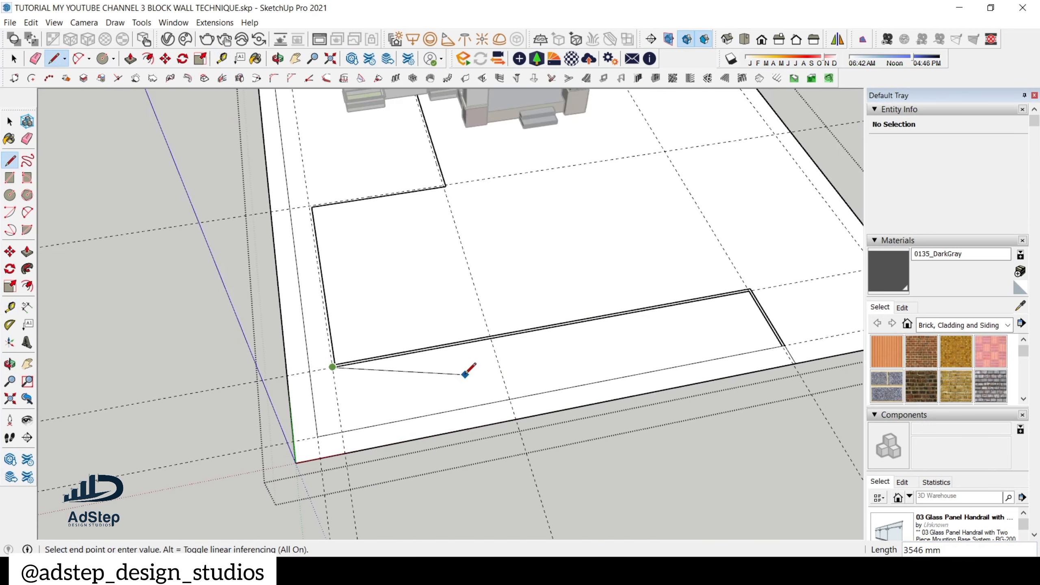
- Continue the curb line along the guide beside the driveway's green-axis edge up to the next guide intersection
scroll(443, 363, "down", 3)
middle_click_drag(447, 350, 194, 401)
scroll(426, 205, "up", 6)
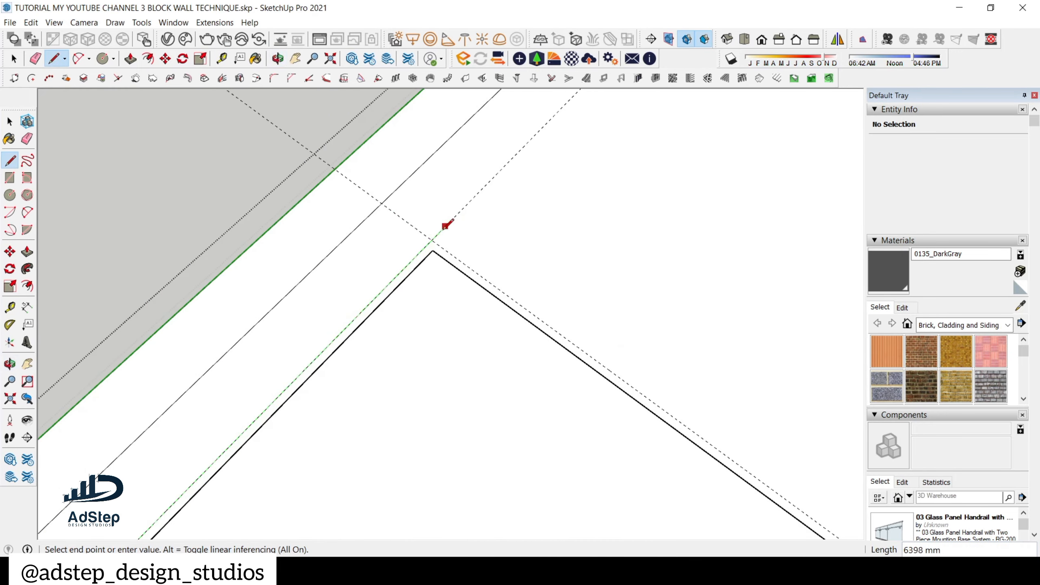
left_click(432, 239)
scroll(343, 217, "down", 4)
scroll(494, 325, "up", 5)
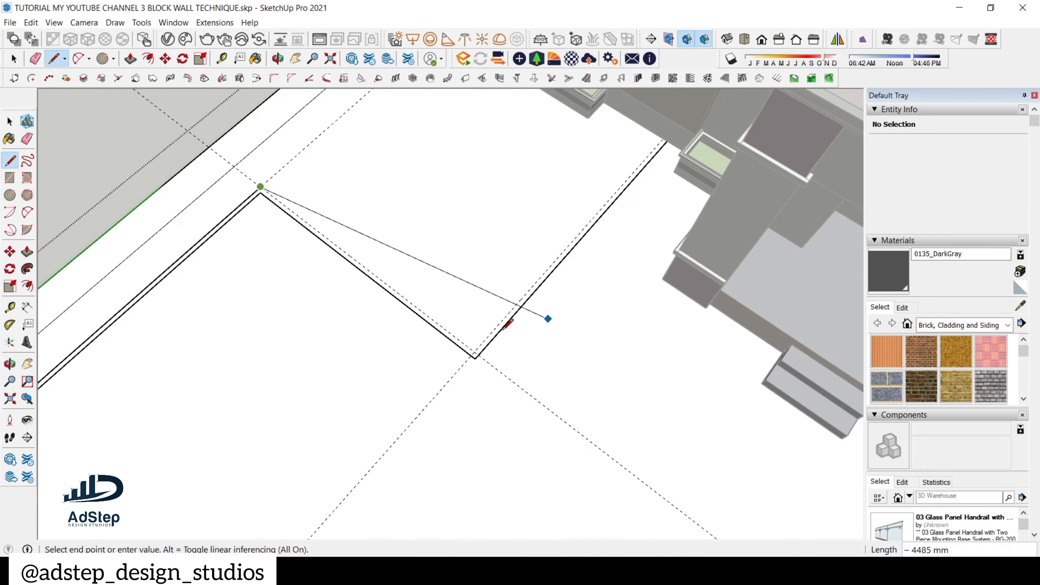
- Complete the curb line along the short step guide and up to the house wall, and leave the Line tool
left_click(469, 353)
scroll(425, 405, "down", 3)
scroll(611, 213, "up", 5)
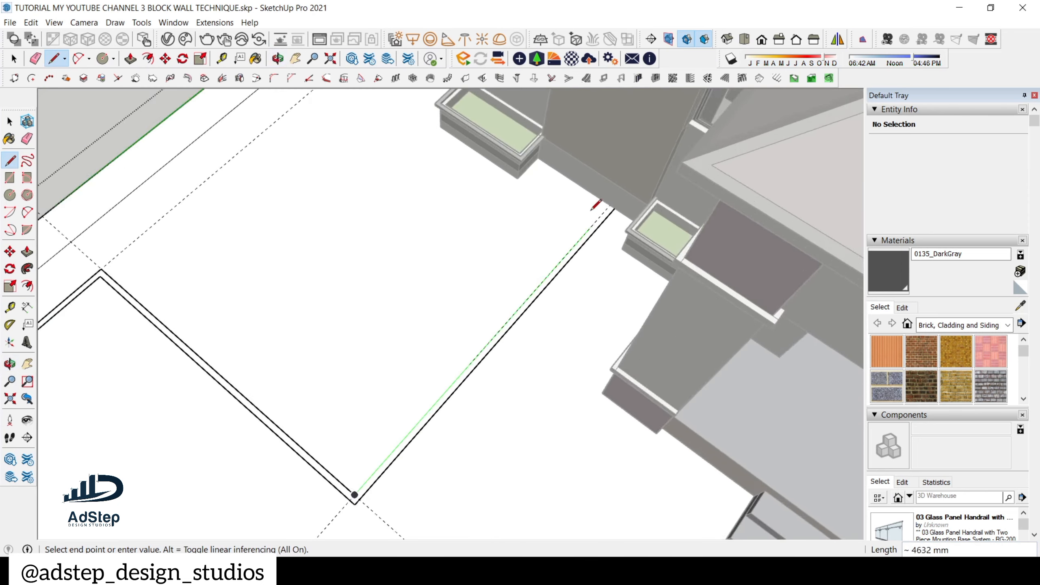
left_click(621, 200)
key("space")
scroll(606, 193, "down", 4)
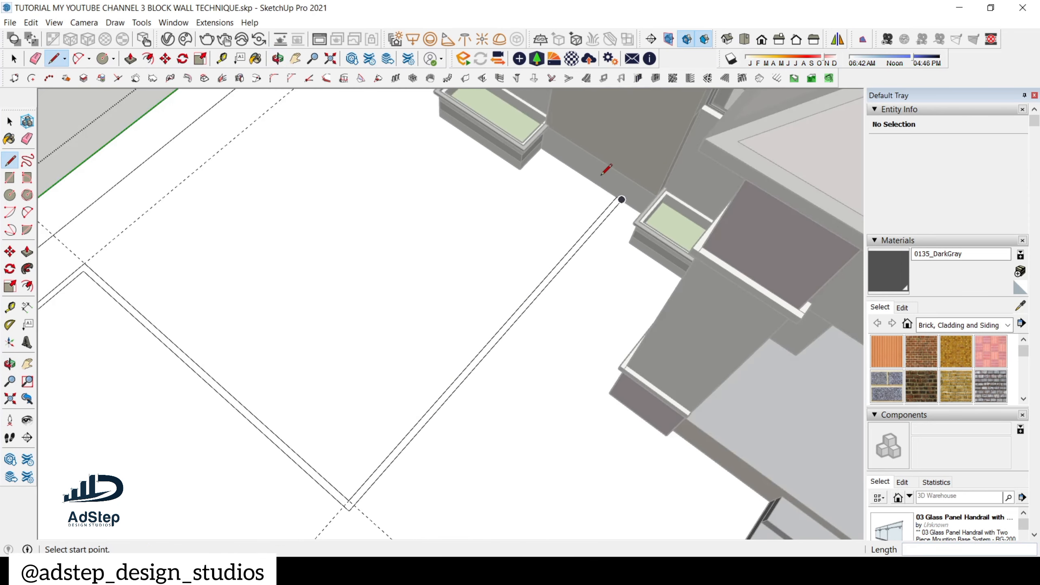
- Draw a two-point arc across the driveway corner nearest the house, with both ends on the driveway's original edges
scroll(600, 176, "down", 2)
scroll(544, 238, "up", 5)
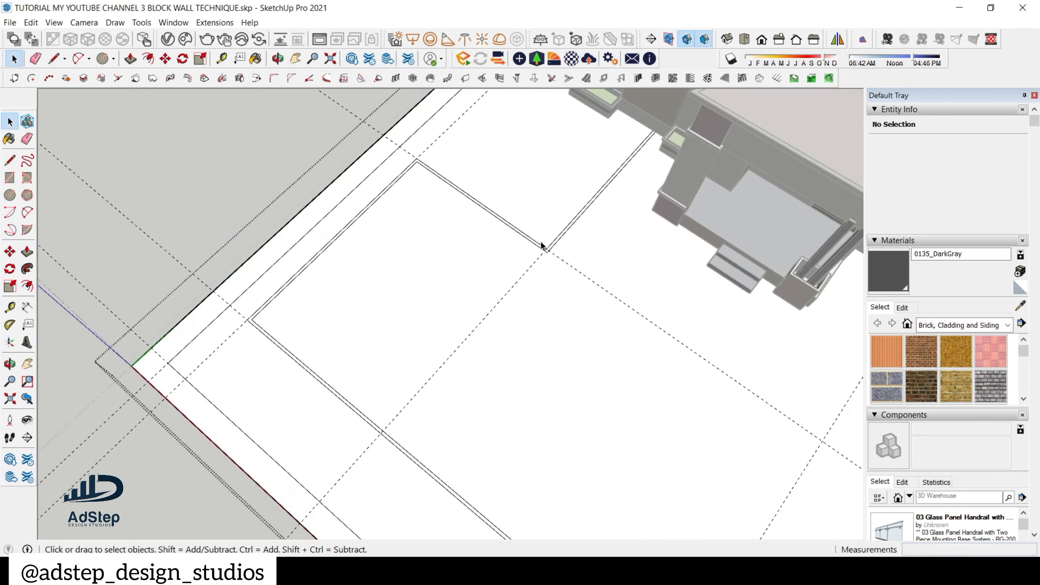
scroll(541, 237, "up", 2)
key("c")
scroll(508, 231, "up", 1)
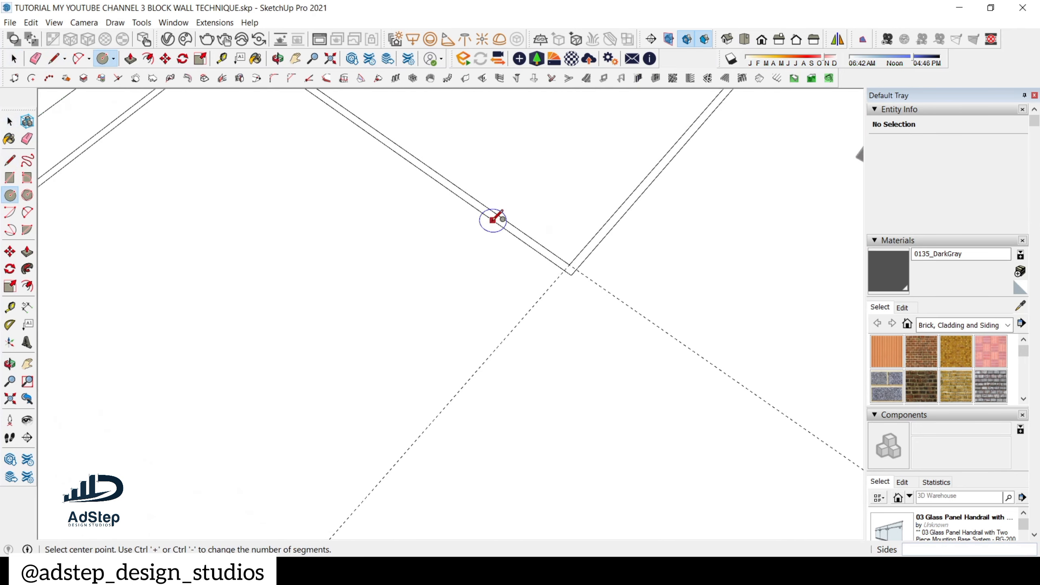
key("a")
left_click(502, 227)
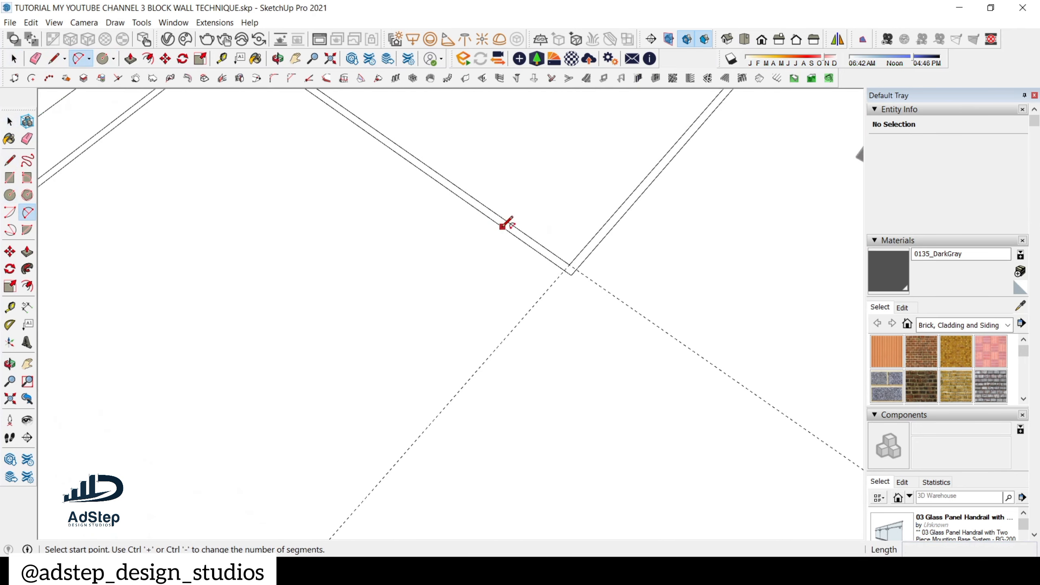
left_click(621, 217)
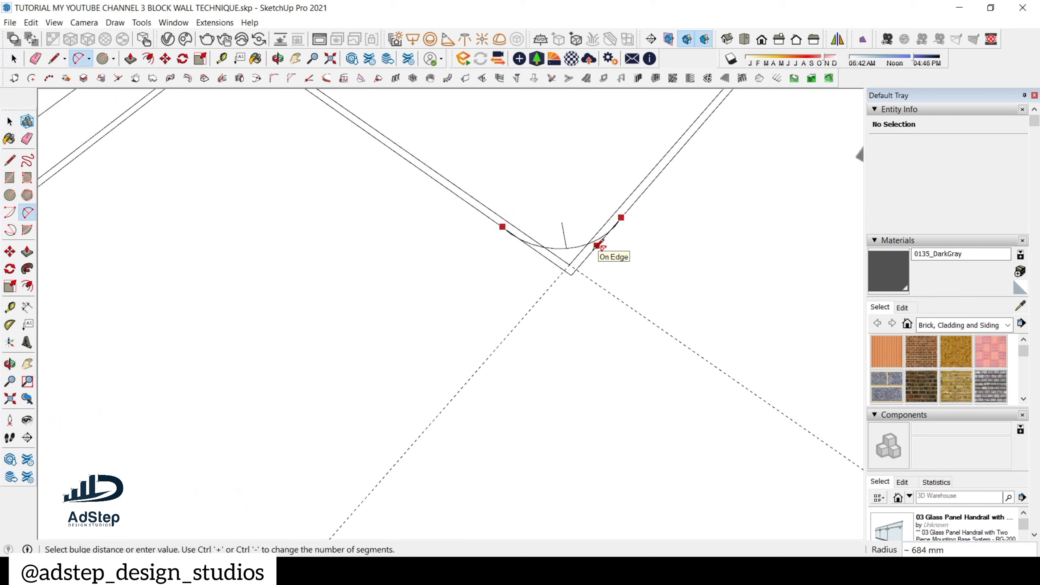
scroll(580, 240, "up", 3)
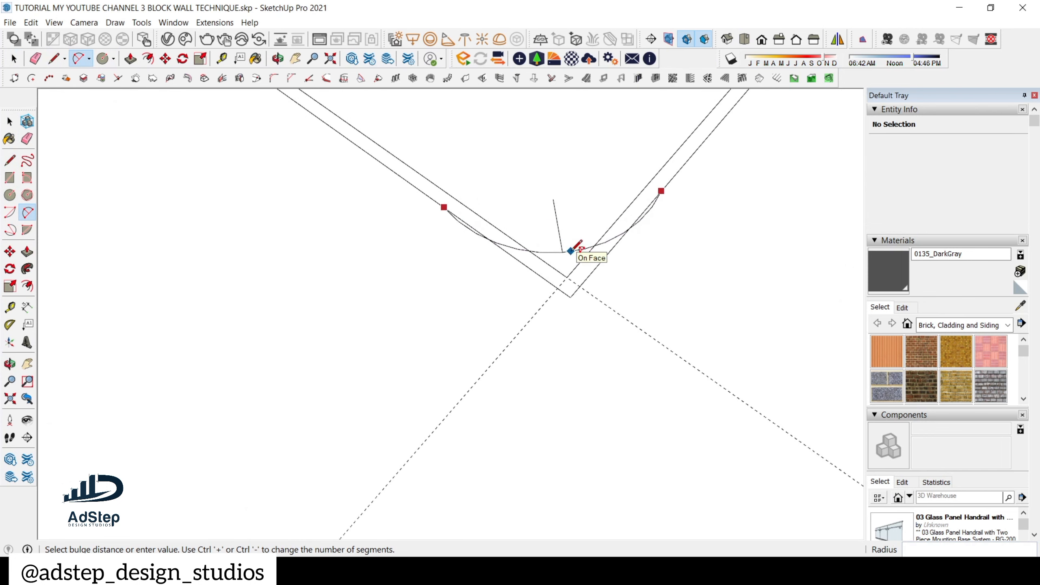
left_click(576, 236)
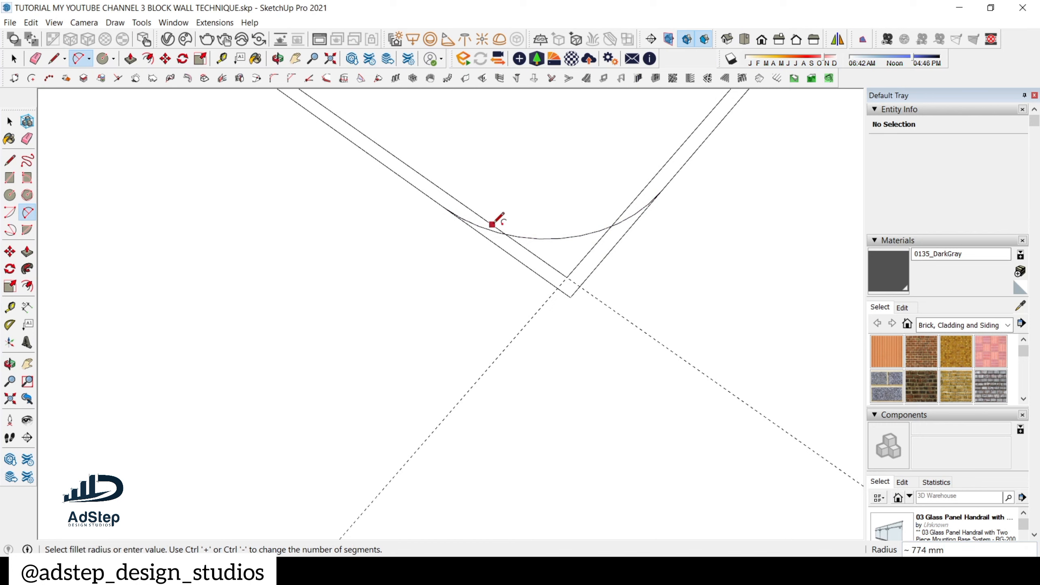
- Erase the two original driveway edges that extend past the arc at the corner nearest the house, and select an arc segment
key("e")
left_click(562, 289)
left_click(569, 299)
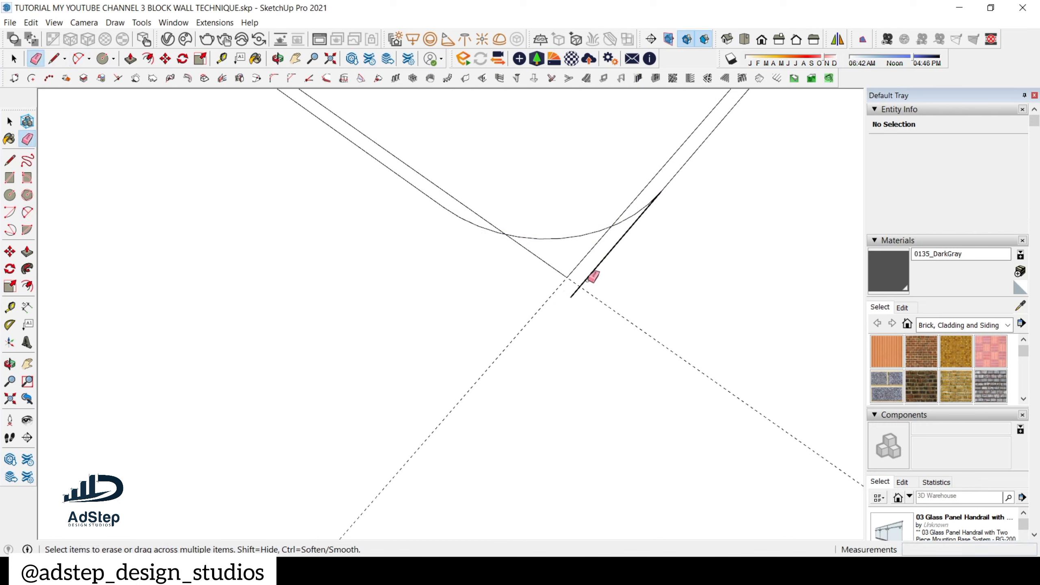
scroll(492, 222, "up", 1)
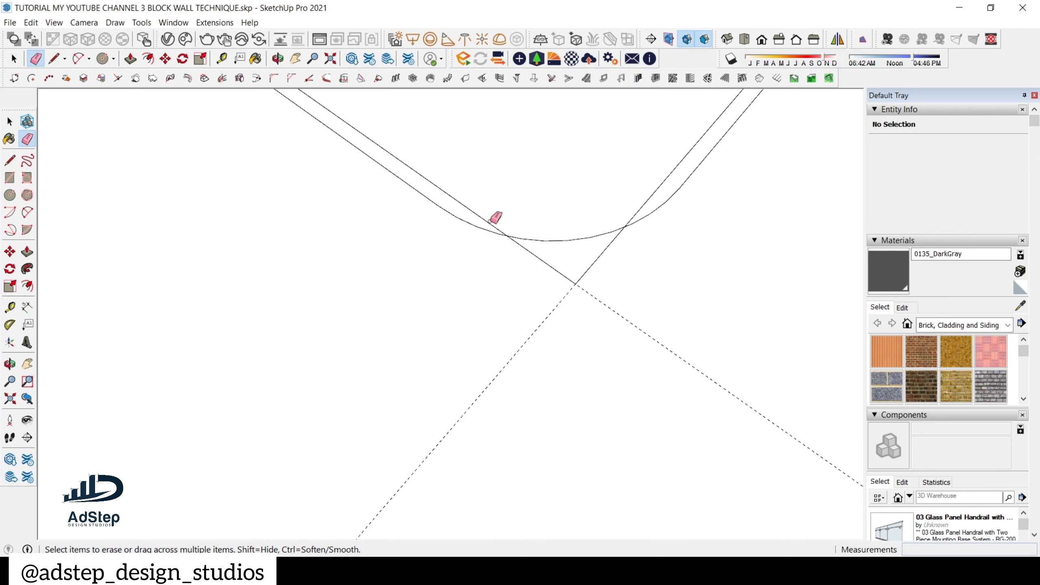
key("space")
left_click(485, 233)
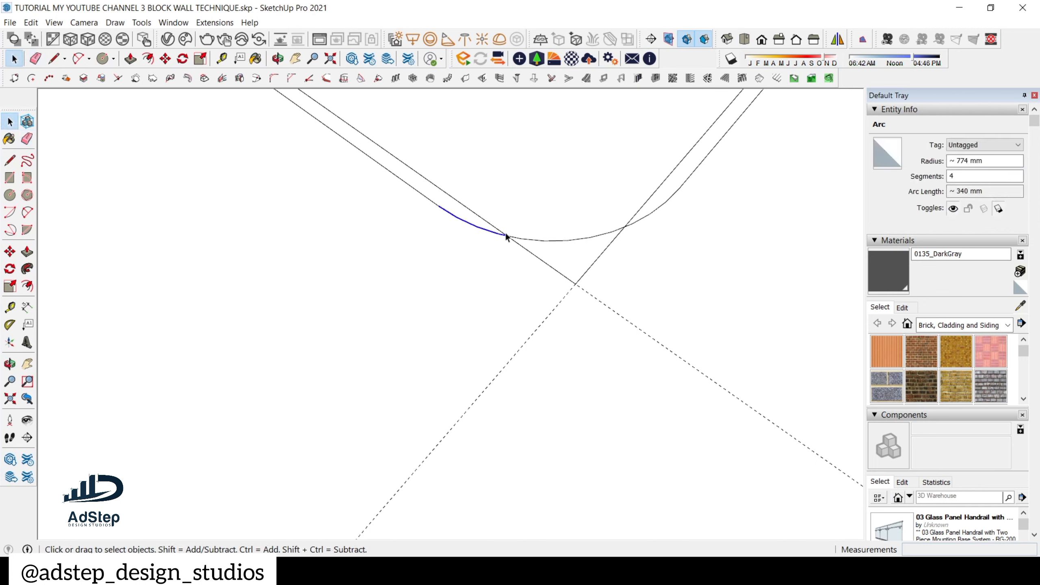
- Erase the curb line piece extending past the arc on the corner's long side, together with the guide running on from it
key("e")
left_click(518, 242)
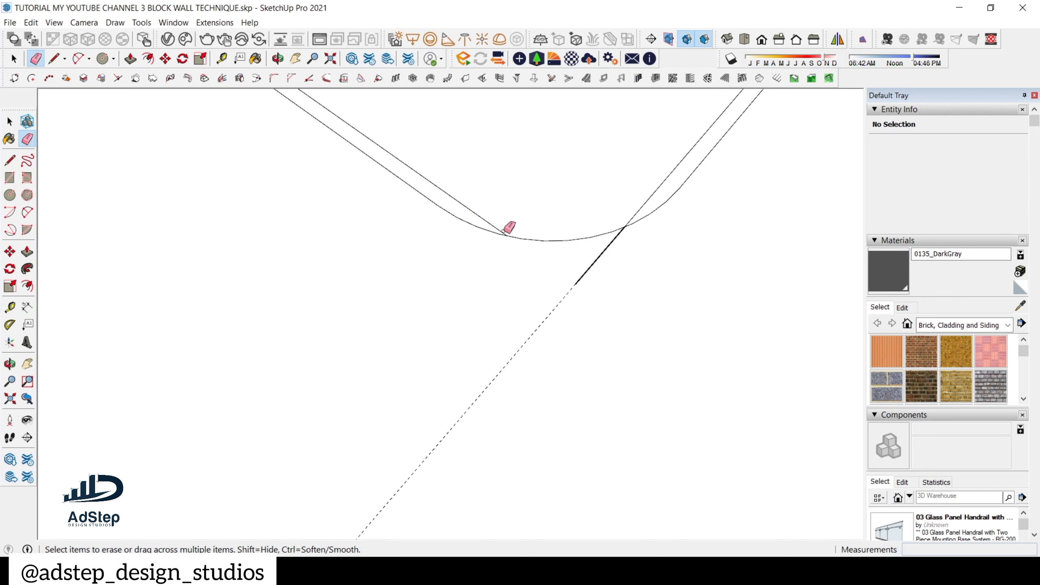
left_click(499, 231)
scroll(504, 248, "down", 1)
scroll(521, 289, "down", 2)
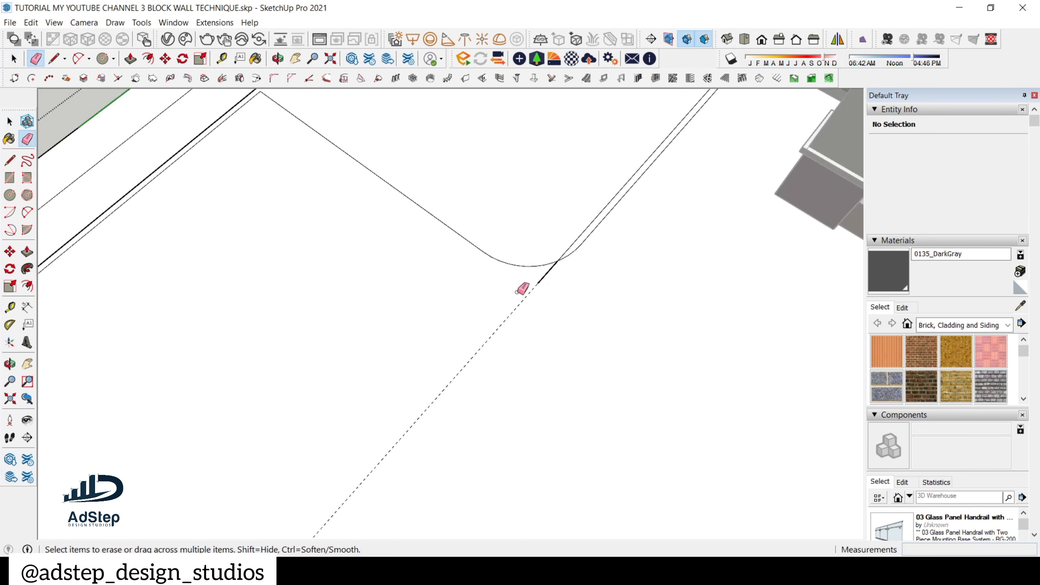
scroll(481, 228, "up", 3)
scroll(531, 274, "up", 1)
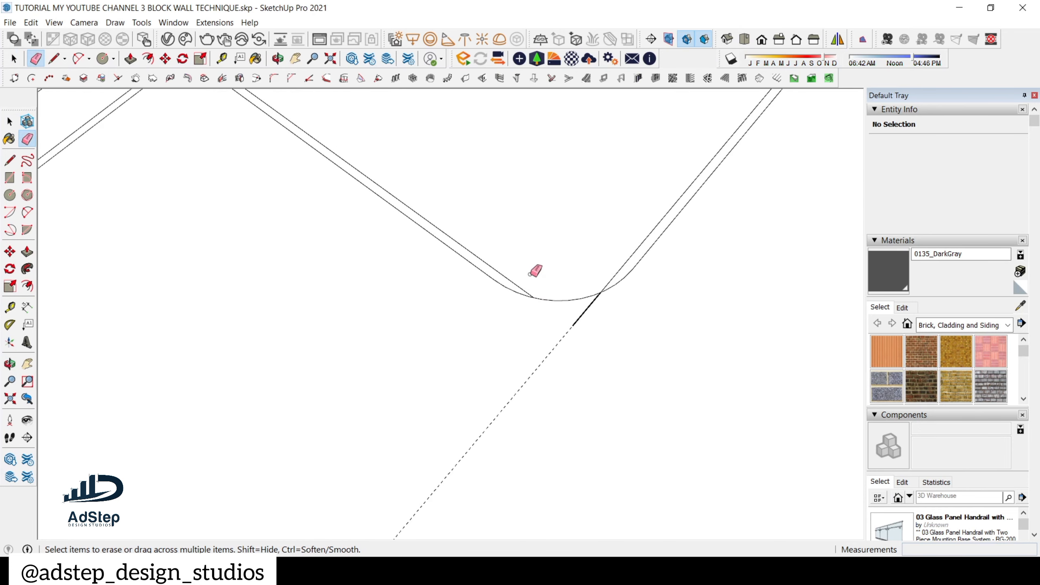
- Draw a second two-point arc inside the first one, between the two curb lines, with a bulge of about 298 mm
key("a")
left_click(477, 256)
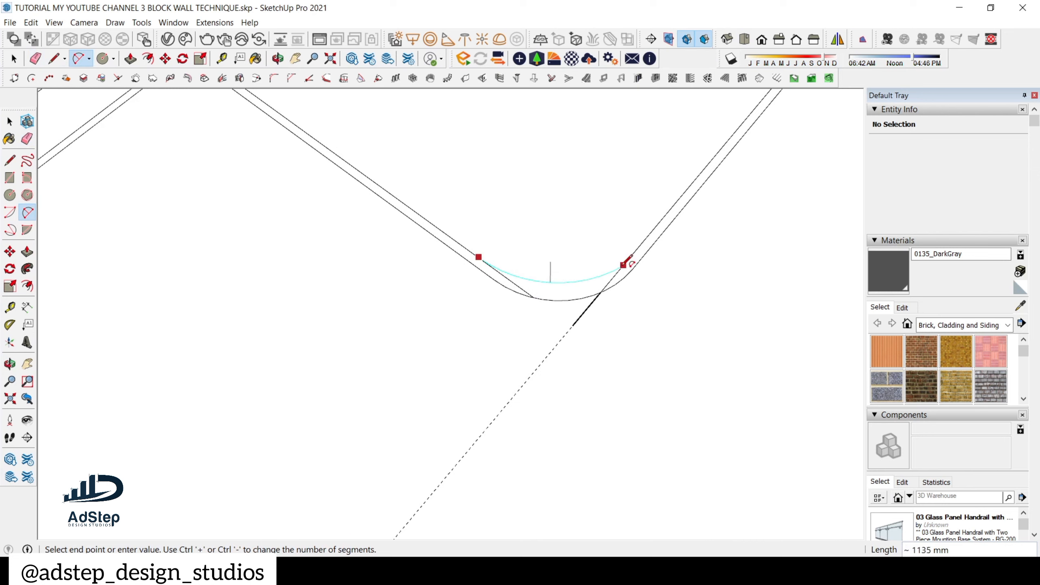
left_click(633, 253)
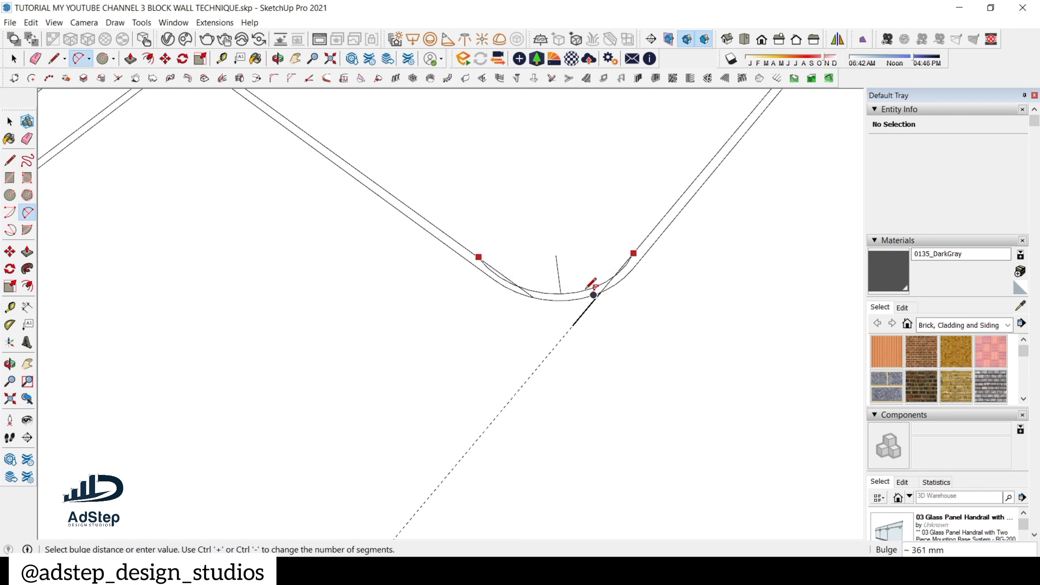
scroll(589, 281, "up", 3)
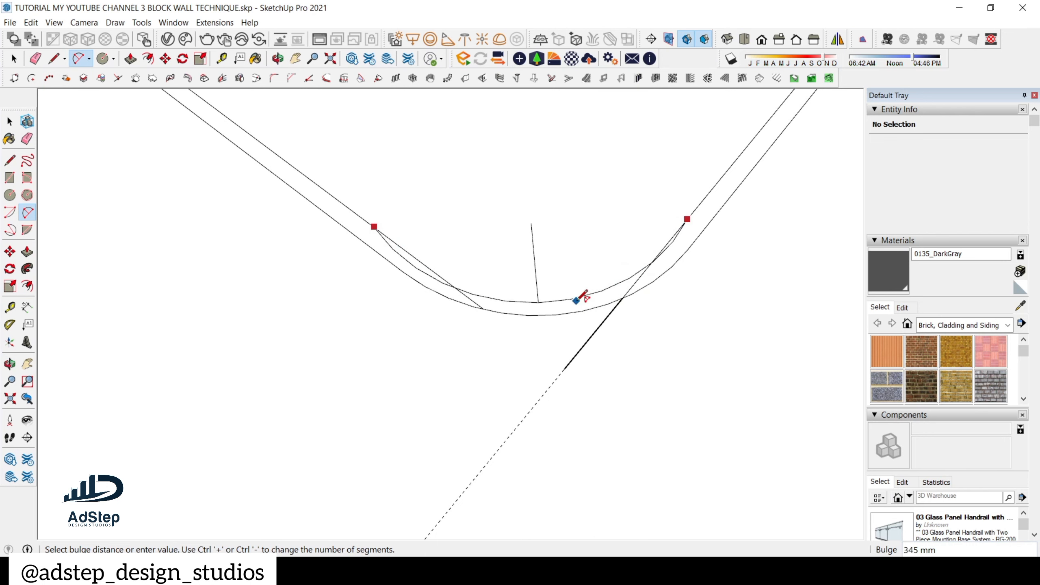
left_click(587, 294)
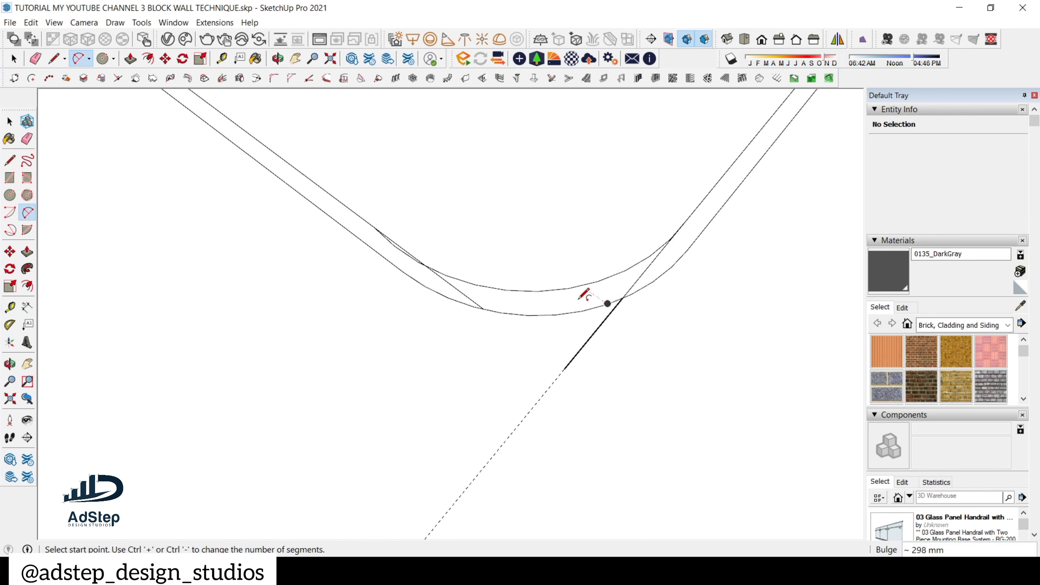
- Erase the curb line leftovers beyond the inner arc on both sides of the driveway corner nearest the house
key("e")
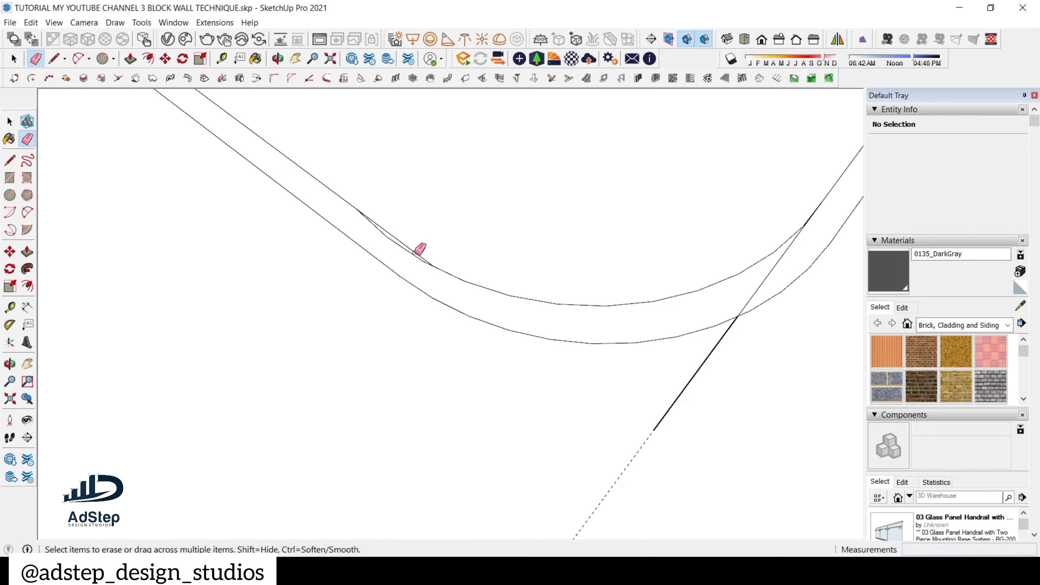
left_click(415, 256)
scroll(549, 259, "down", 2)
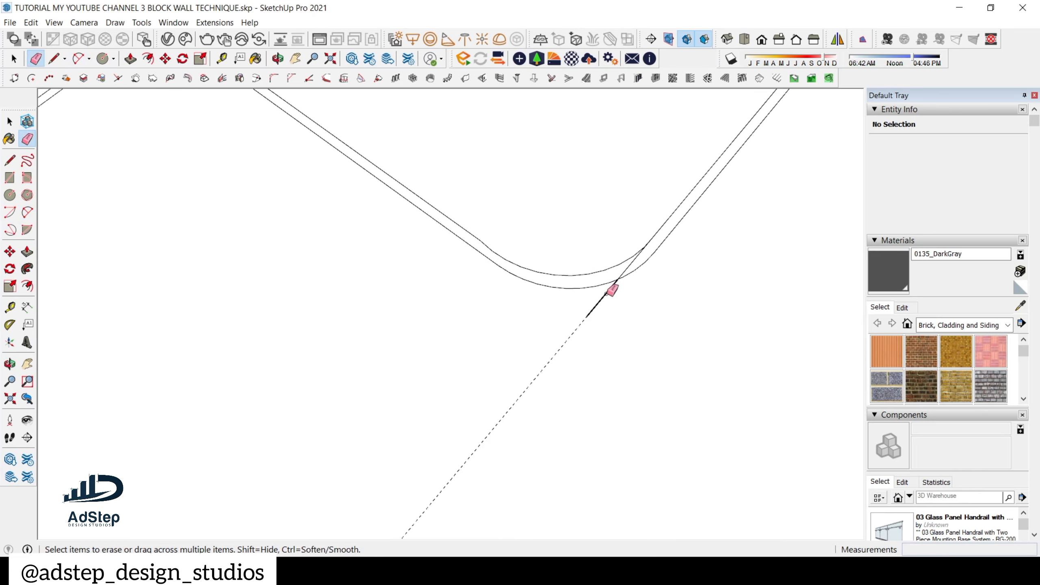
left_click(626, 270)
scroll(531, 213, "down", 6)
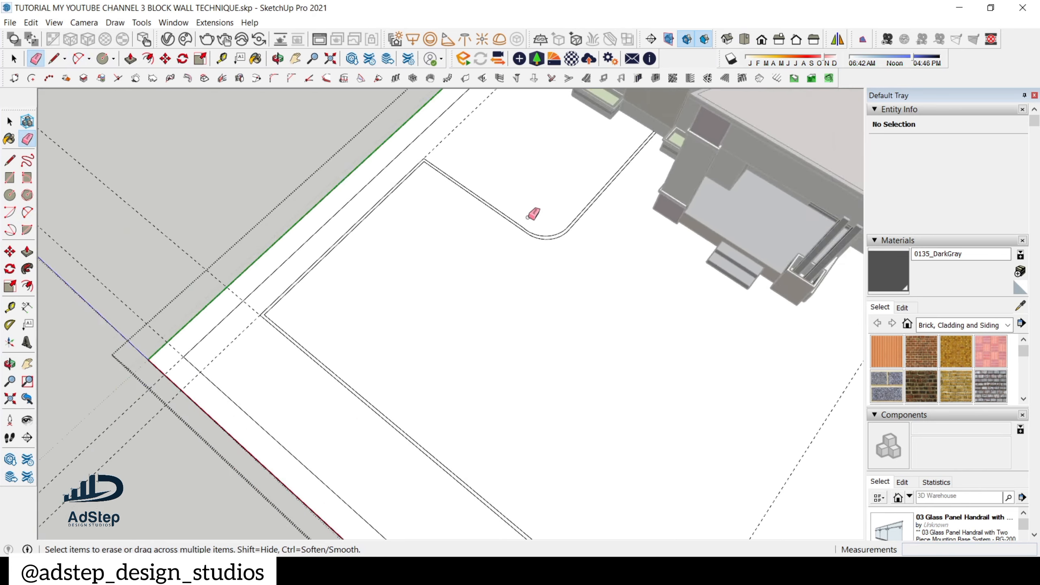
- Draw a tangent two-point arc of about 576 mm radius across the outer lines of the curb corner beside the entrance
scroll(515, 219, "down", 3)
middle_click_drag(543, 366, 719, 183)
scroll(545, 239, "up", 4)
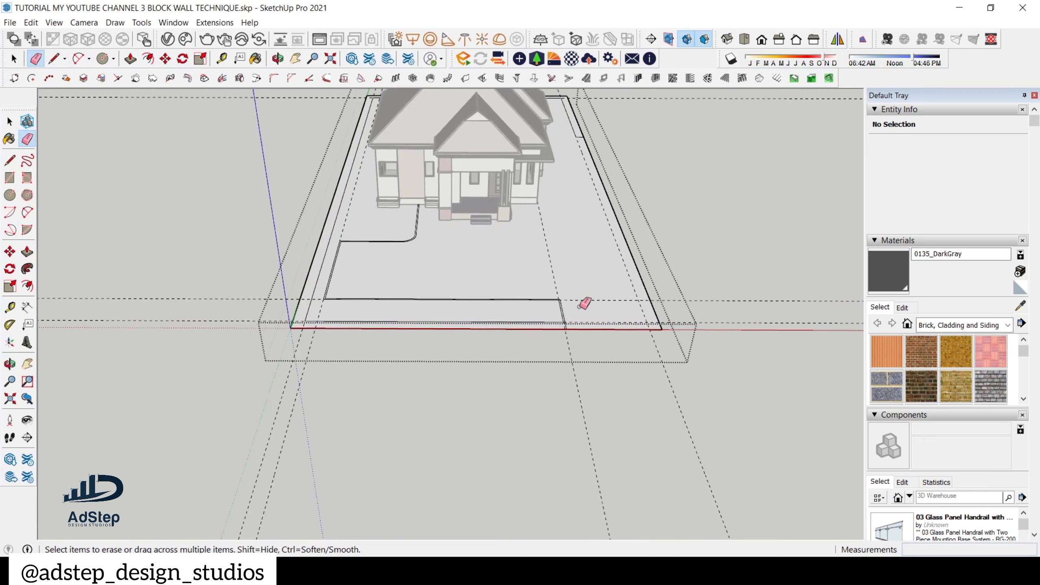
scroll(583, 310, "up", 2)
scroll(564, 299, "up", 5)
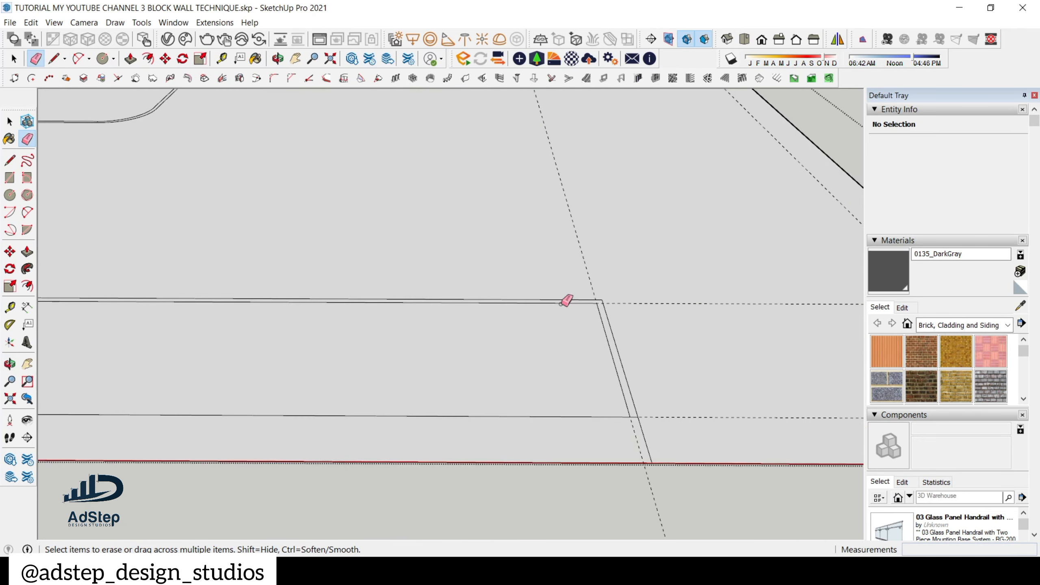
key("a")
scroll(590, 305, "up", 3)
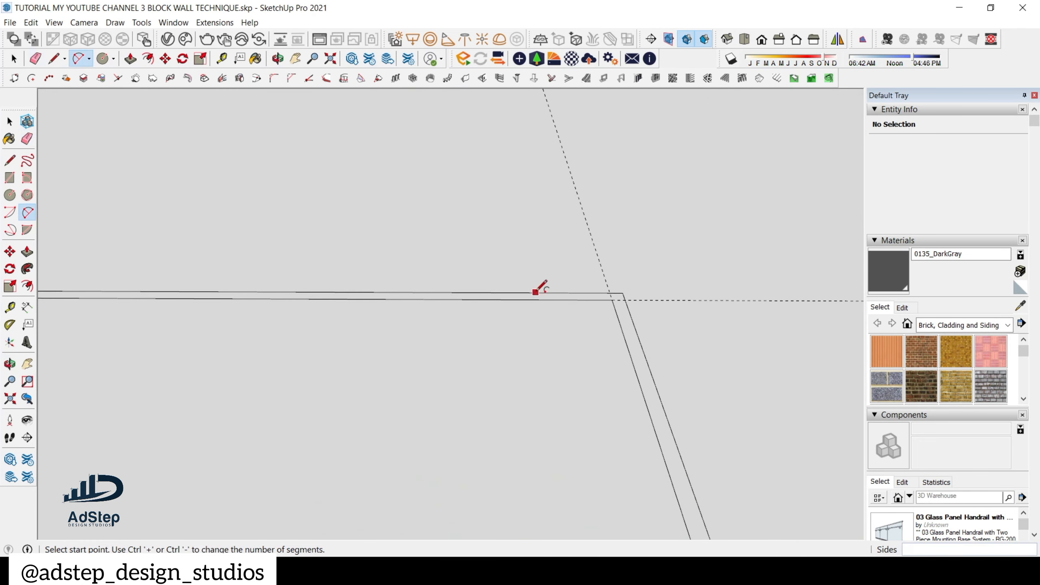
left_click(525, 292)
left_click(644, 351)
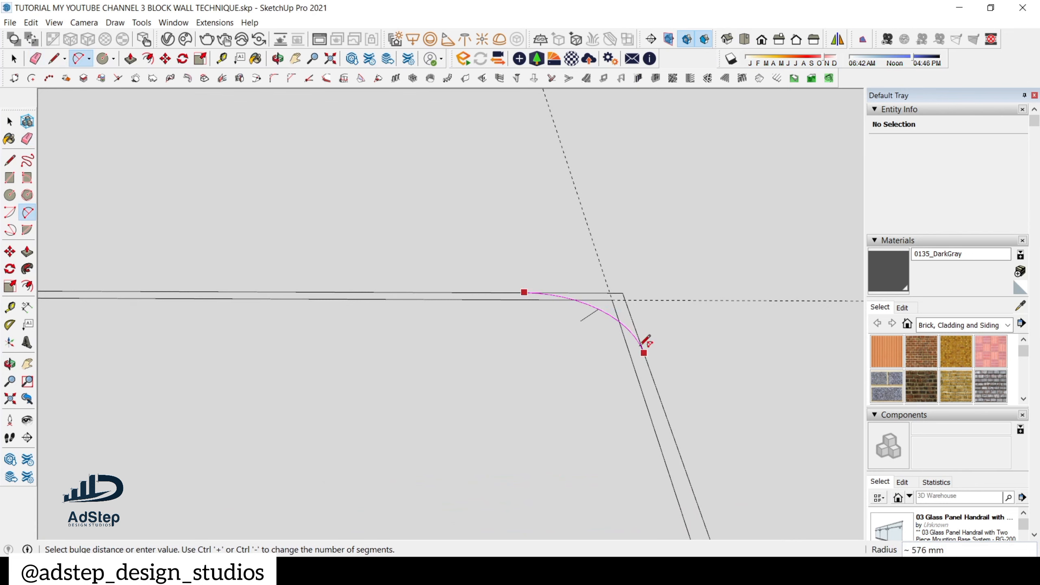
scroll(627, 303, "up", 3)
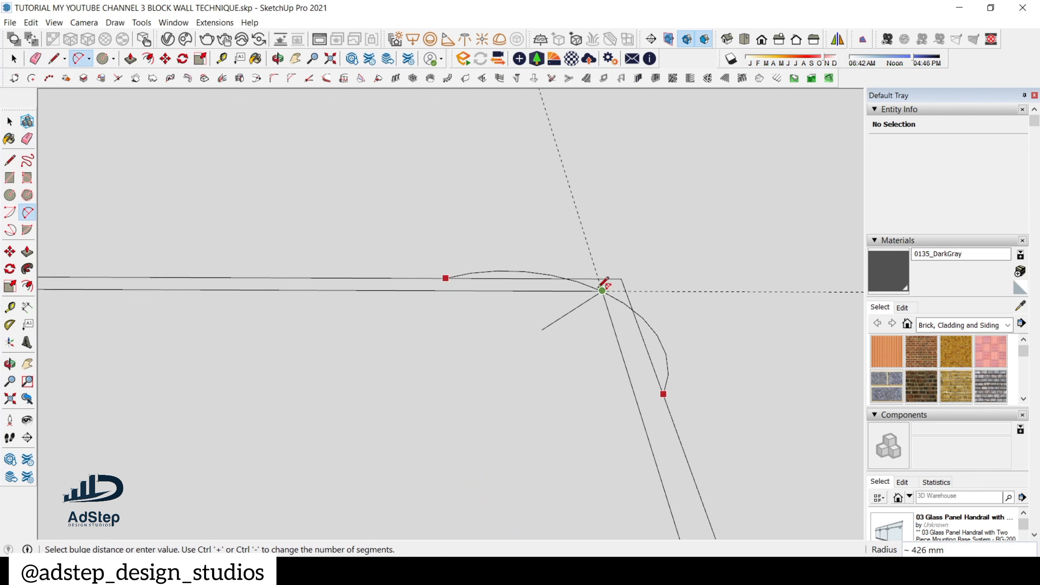
scroll(549, 285, "up", 1)
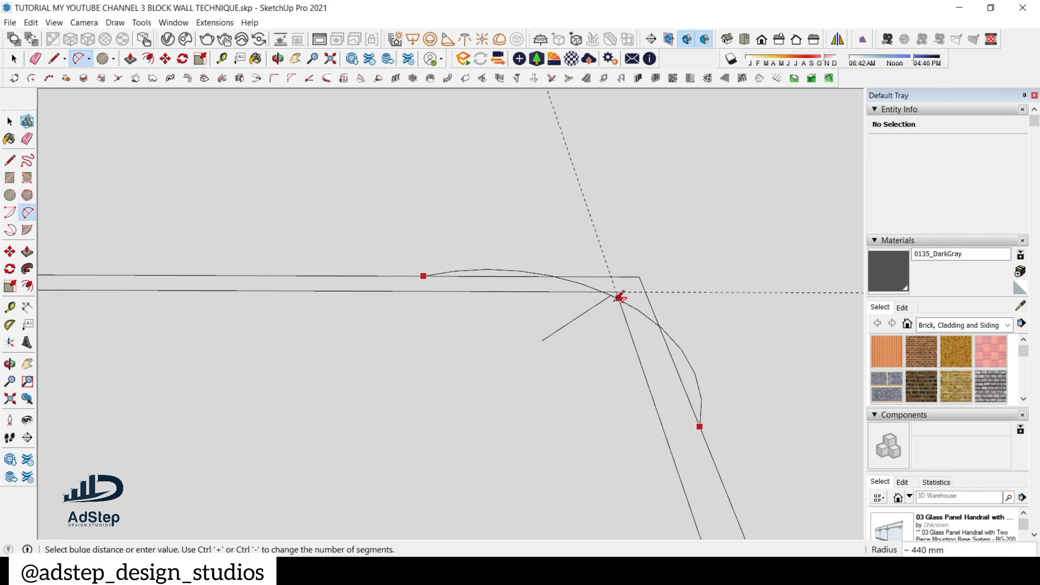
scroll(592, 305, "down", 1)
left_click(584, 311)
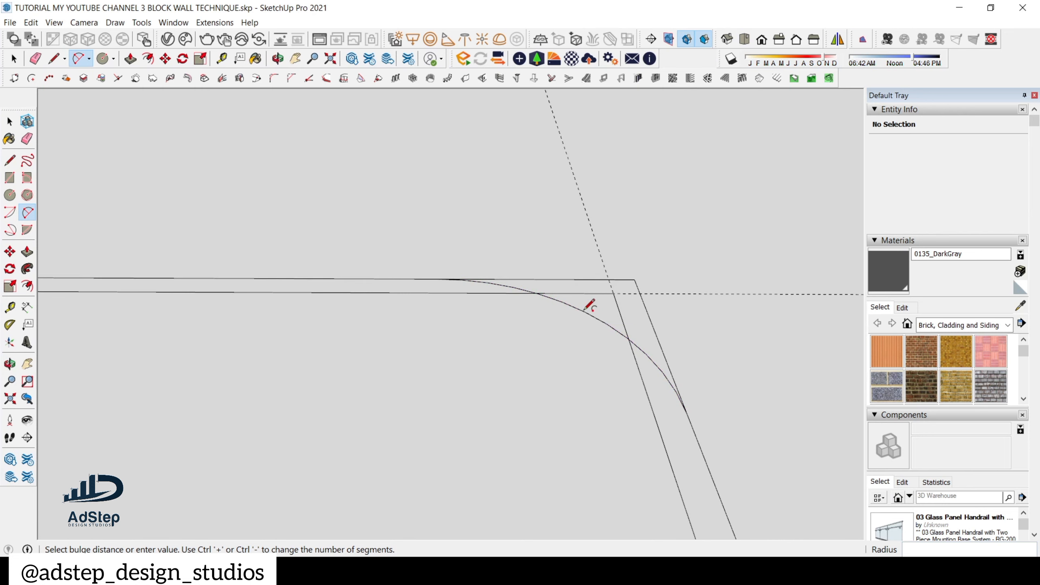
- Draw a matching two-point arc across the inner lines of the entrance curb corner, alongside the outer arc
left_click(458, 292)
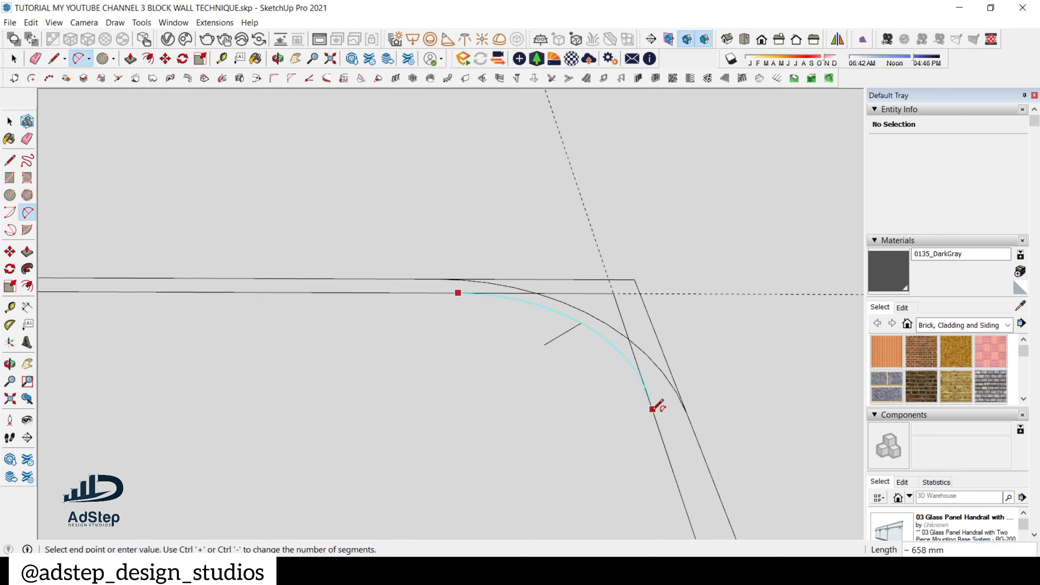
key("Escape")
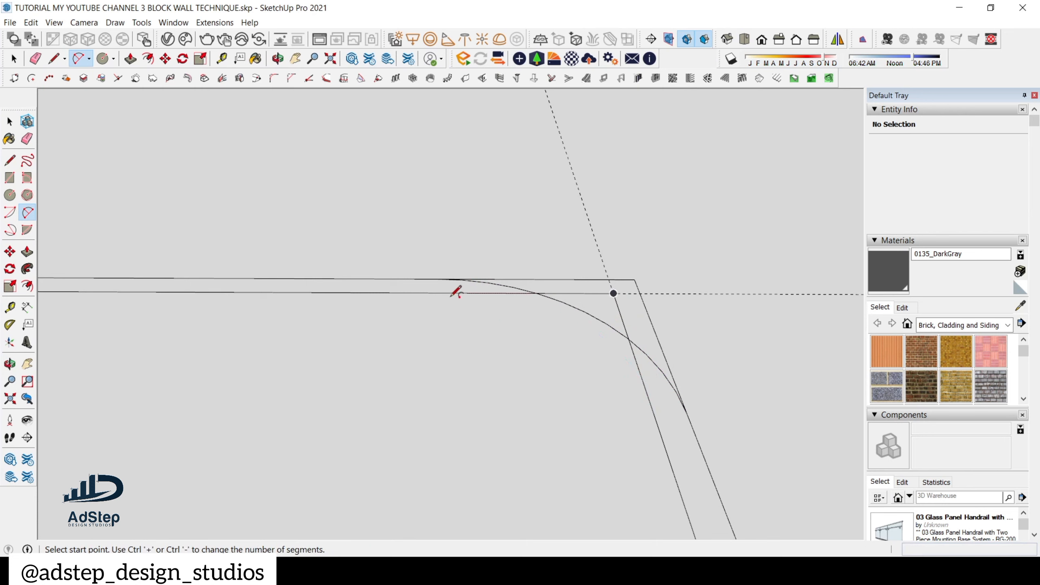
left_click(447, 293)
left_click(650, 399)
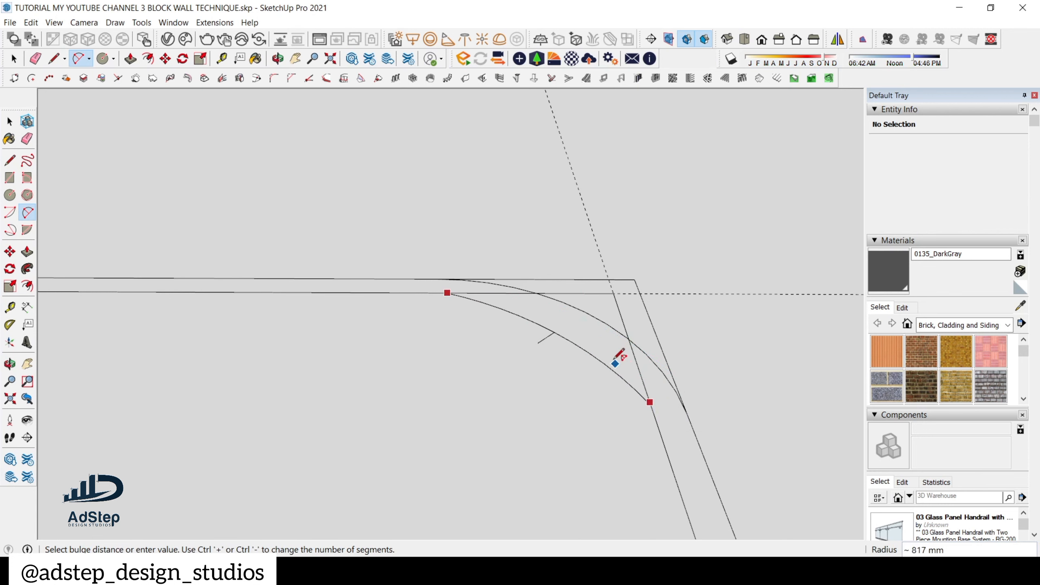
scroll(604, 344, "up", 1)
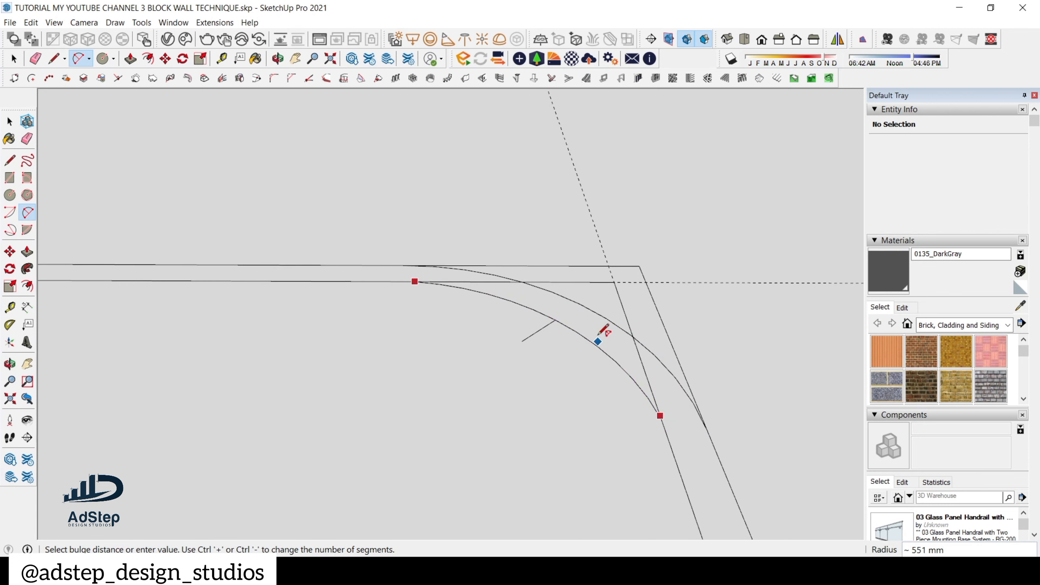
left_click(621, 342)
- Erase the straight corner leftovers beyond both arcs at the entrance curb corner, together with the guides crossing there
key("e")
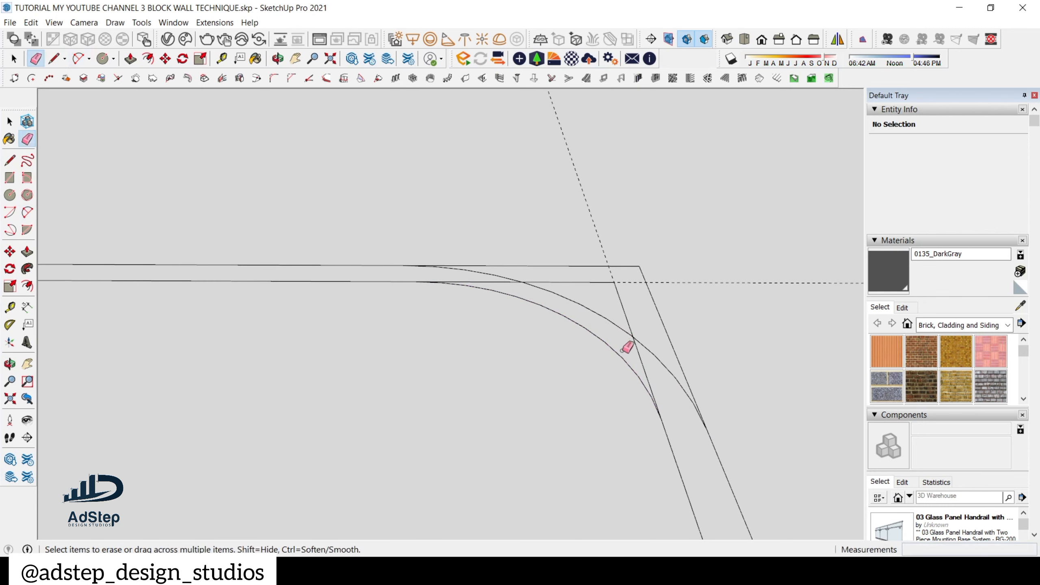
left_click(641, 359)
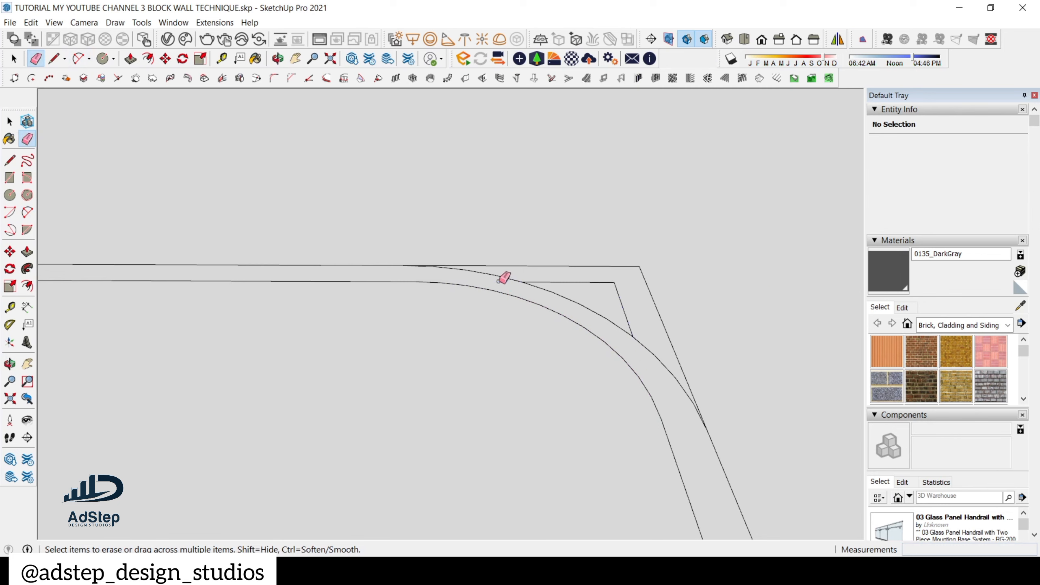
left_click(515, 265)
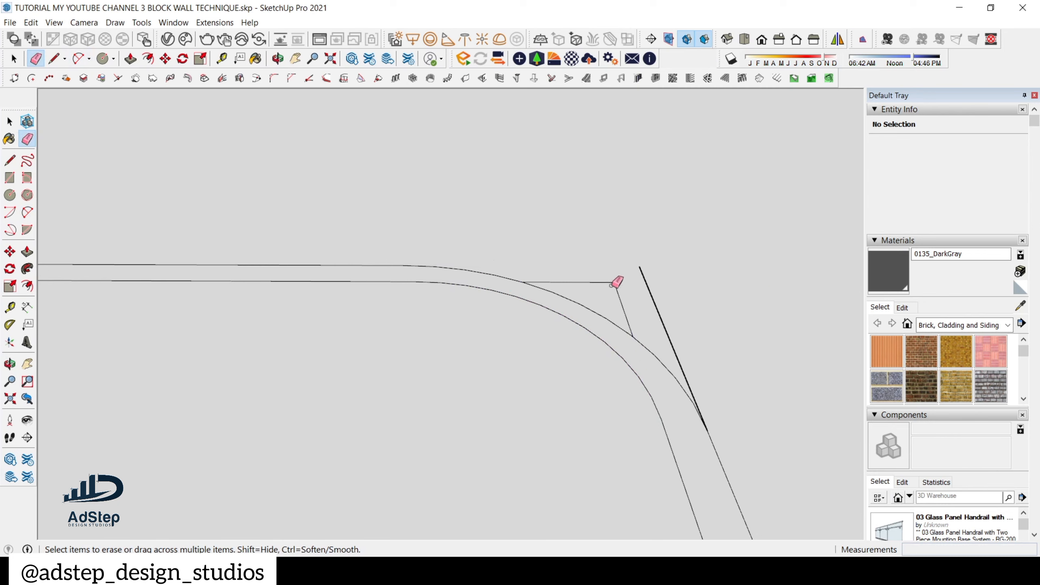
left_click_drag(614, 282, 622, 282)
left_click(662, 305)
scroll(536, 332, "down", 5)
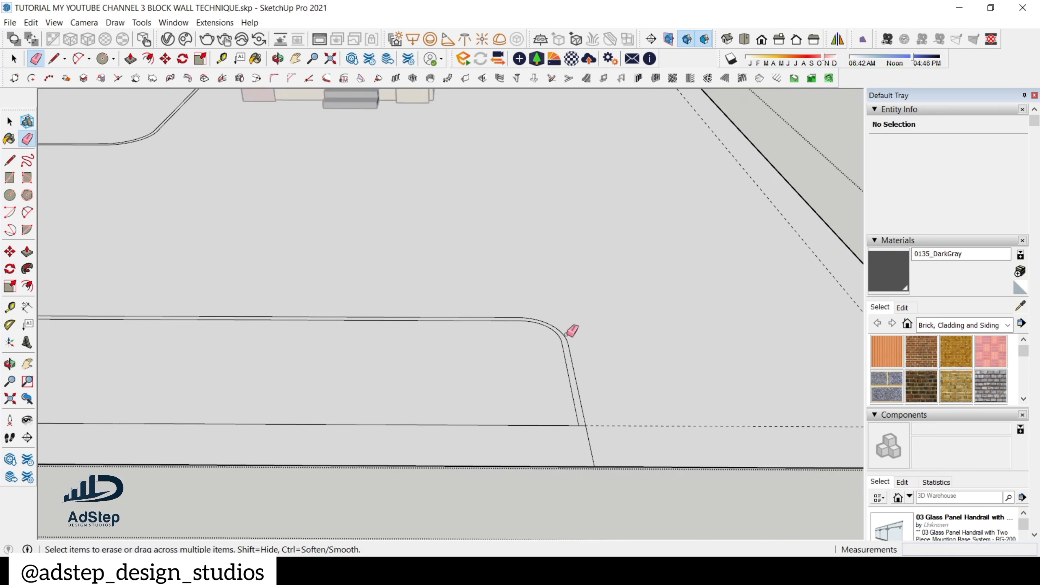
- Draw a ground line parallel to the green axis from the blue wing's front base corner to just past the house's projecting corner
scroll(566, 341, "down", 6)
mouse_move(557, 354)
middle_mouse_down()
mouse_move(520, 343)
mouse_move(502, 381)
mouse_move(458, 360)
mouse_move(537, 184)
middle_mouse_up()
scroll(458, 360, "down", 3)
scroll(492, 362, "up", 5)
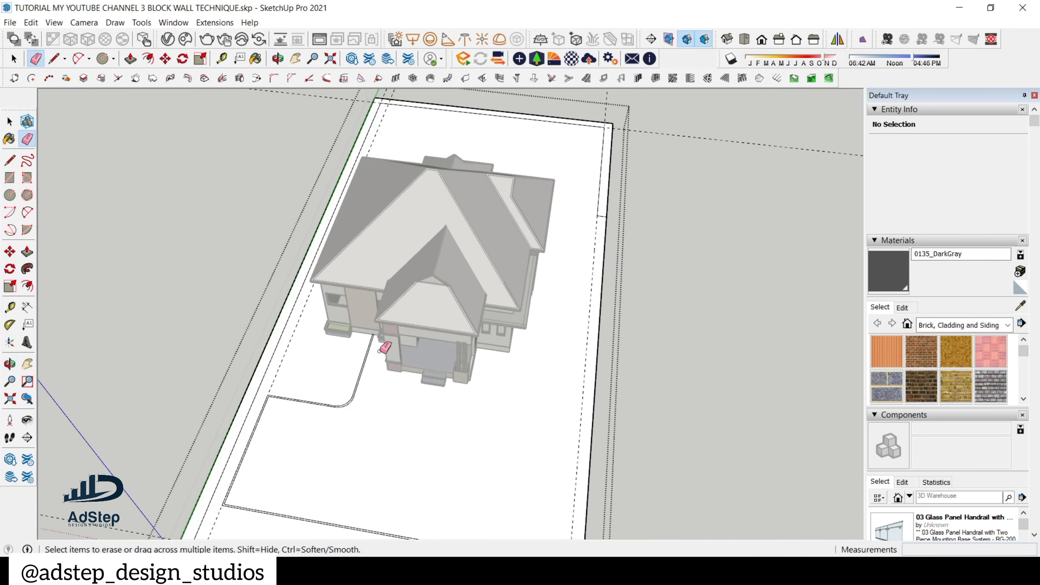
mouse_move(380, 351)
middle_mouse_down()
mouse_move(334, 232)
mouse_move(314, 219)
middle_mouse_up()
scroll(448, 274, "up", 6)
key("space")
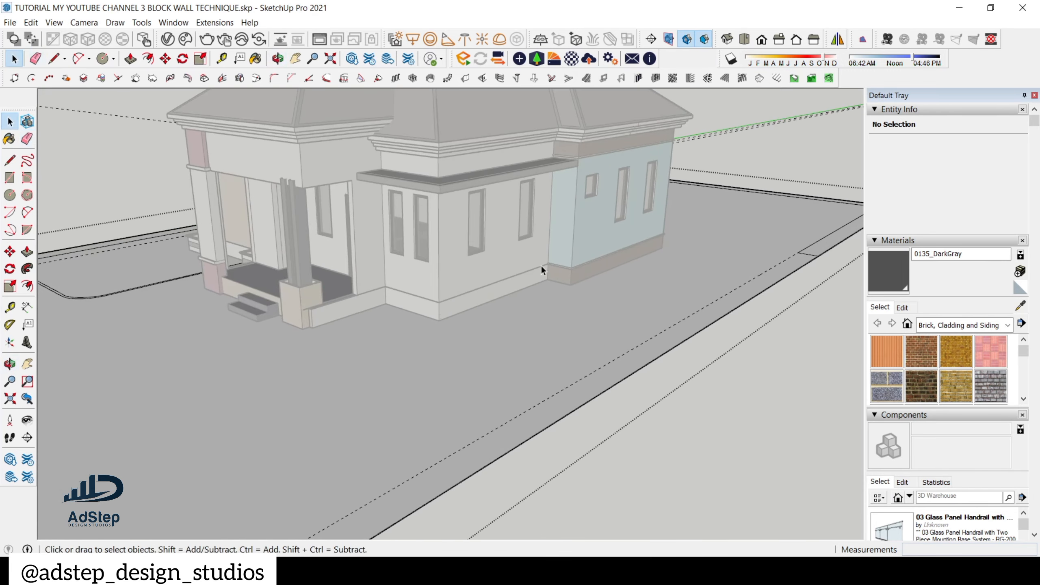
scroll(542, 268, "down", 3)
scroll(542, 278, "up", 10)
key("l")
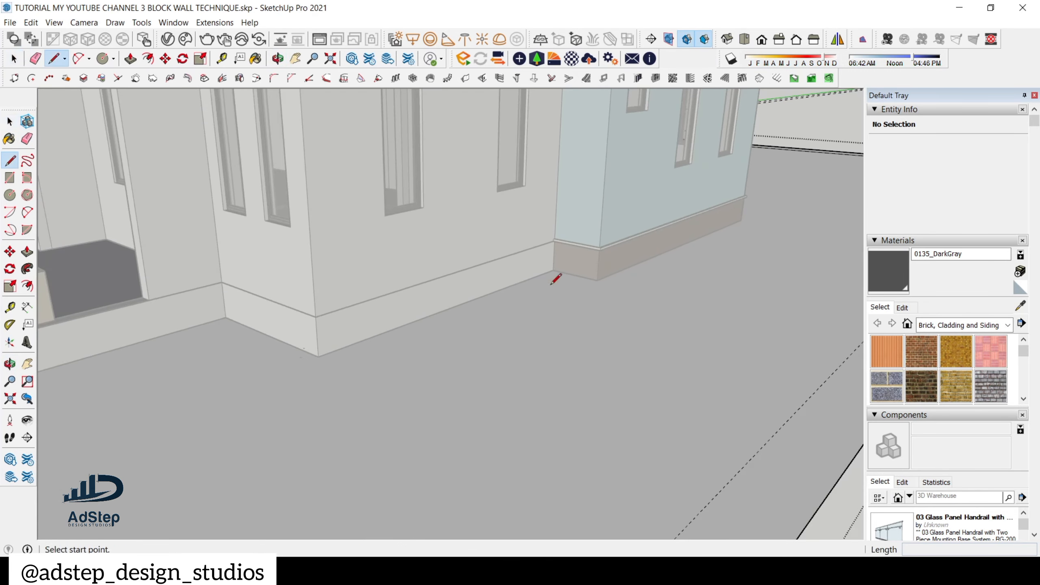
left_click(596, 280)
scroll(596, 280, "down", 5)
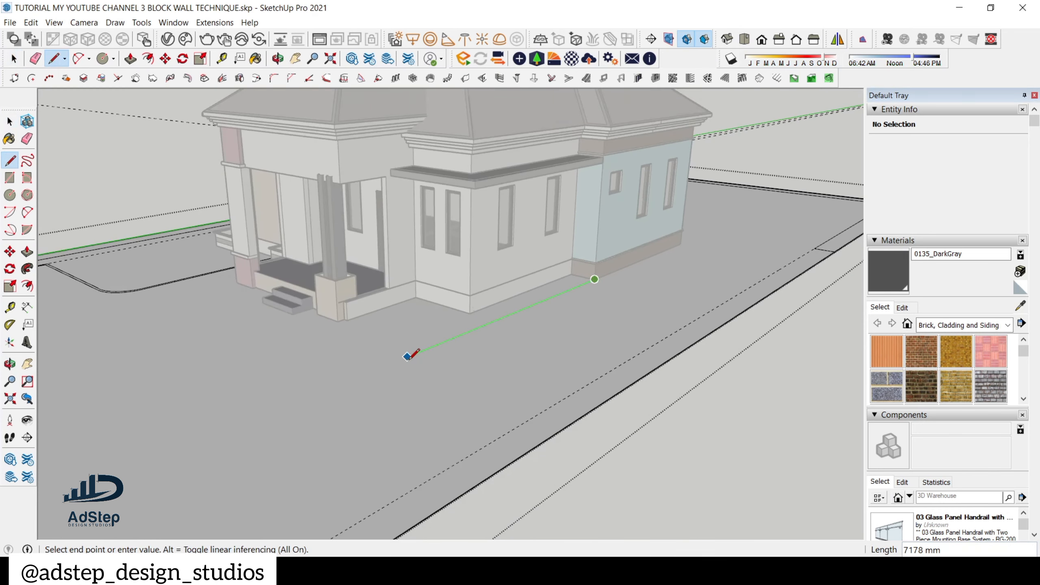
left_click(445, 341)
key("Escape")
- Draw a 450 mm vertical line down the plinth beside the porch, continuing 2550 mm along the ground to meet the green-axis line
scroll(434, 295, "up", 5)
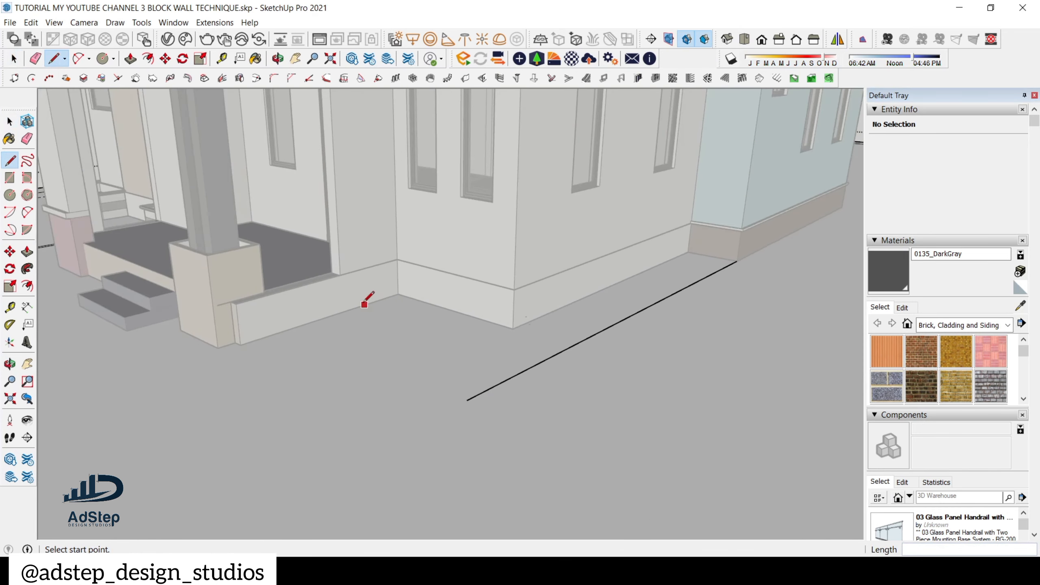
left_click(341, 274)
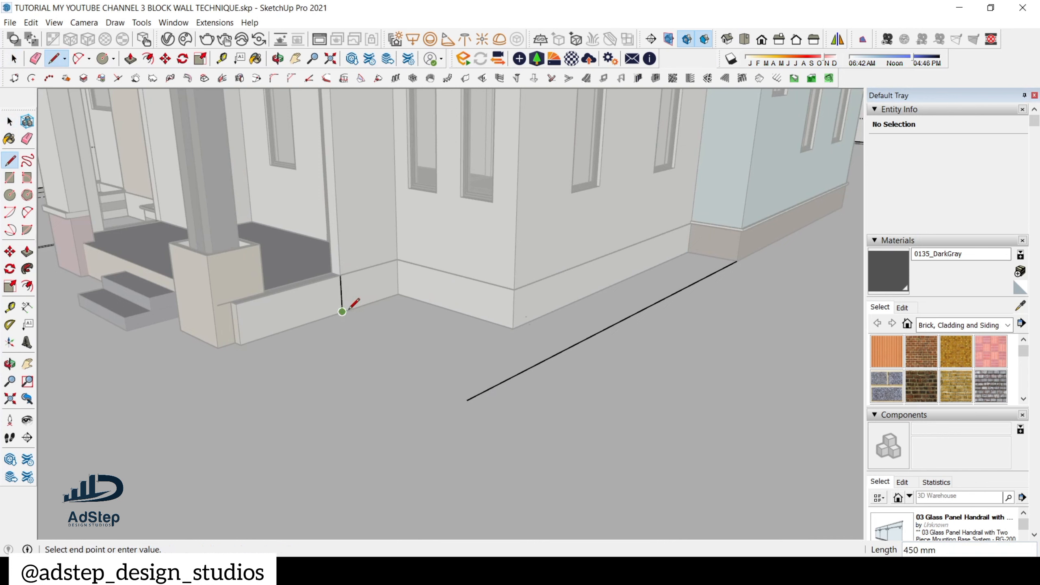
left_click(342, 311)
left_click(516, 371)
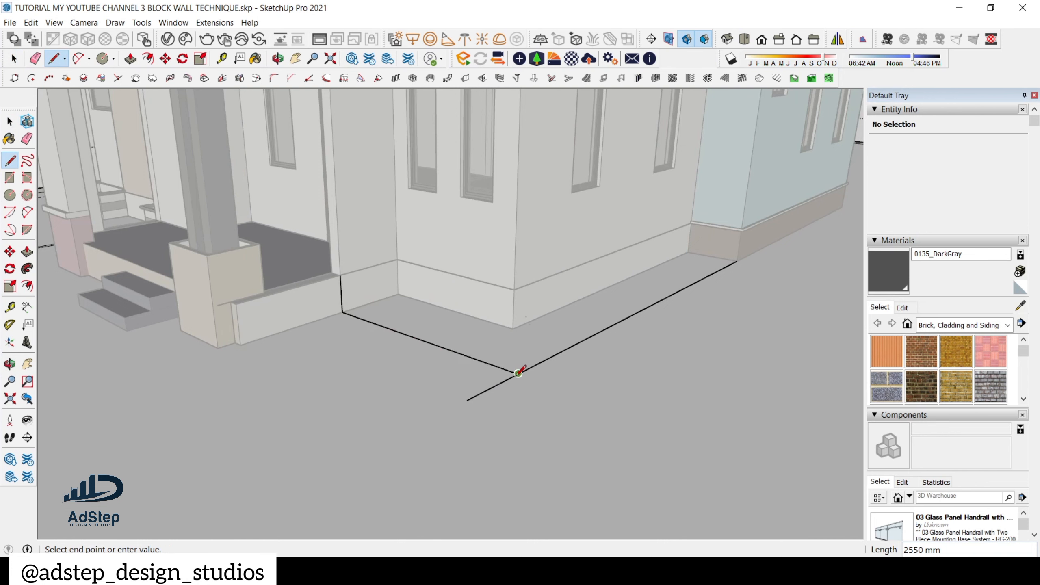
- Trace ground lines along the house plinth between the porch side and the blue wing to close the strip into a face
key("space")
scroll(384, 314, "up", 2)
key("l")
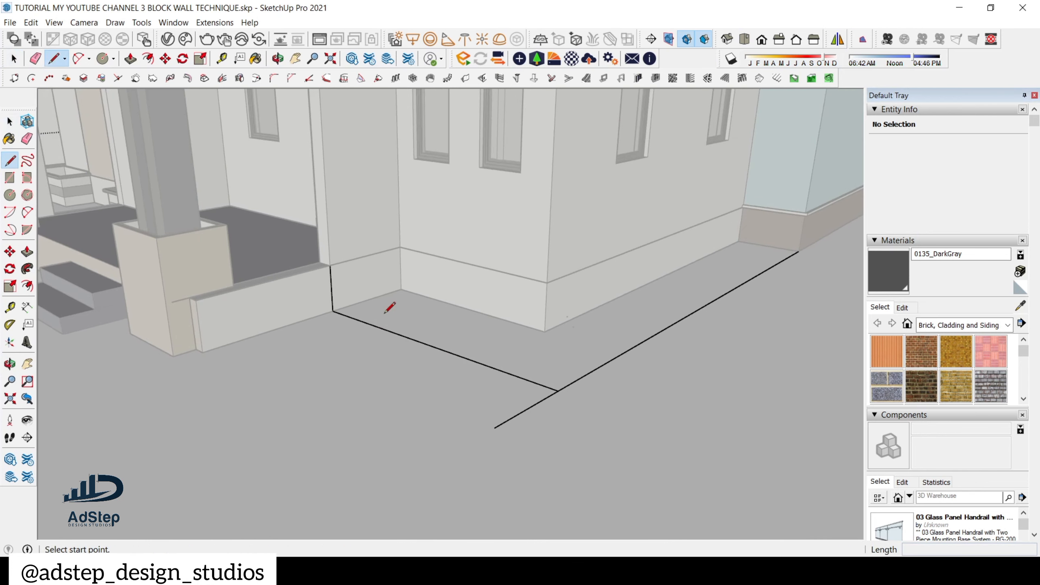
left_click(332, 310)
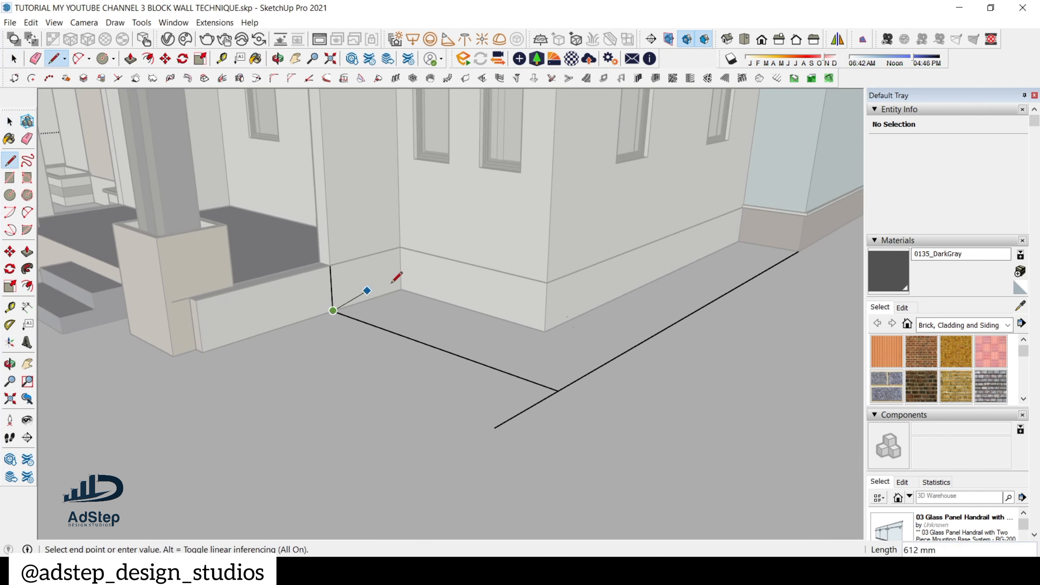
left_click(533, 328)
middle_click_drag(543, 320, 669, 253)
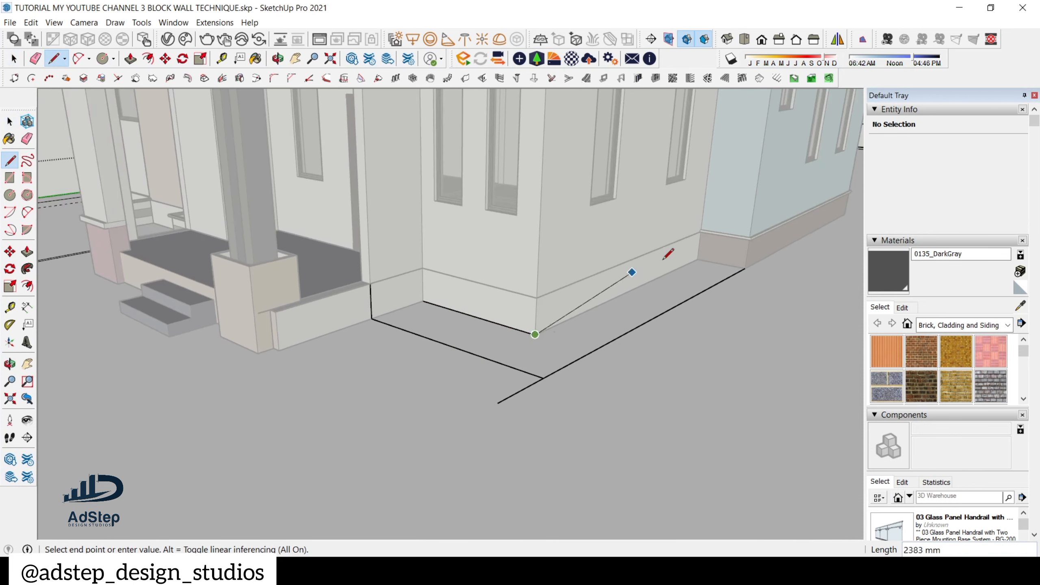
left_click(745, 268)
key("space")
scroll(564, 346, "up", 2)
left_click(565, 350)
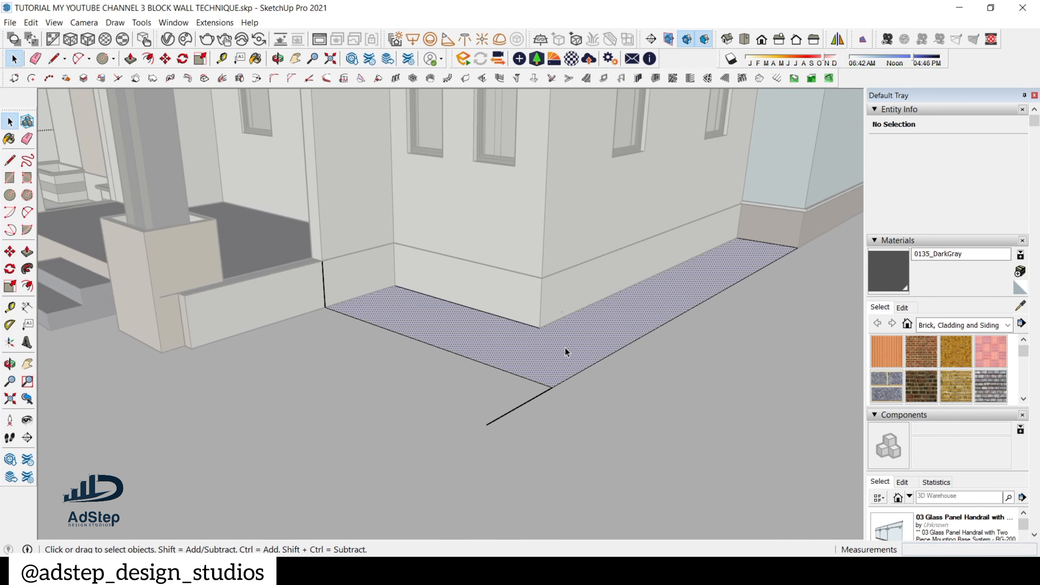
- Erase the line end overshooting the strip's outer corner and select the strip face
key("e")
left_click(549, 392)
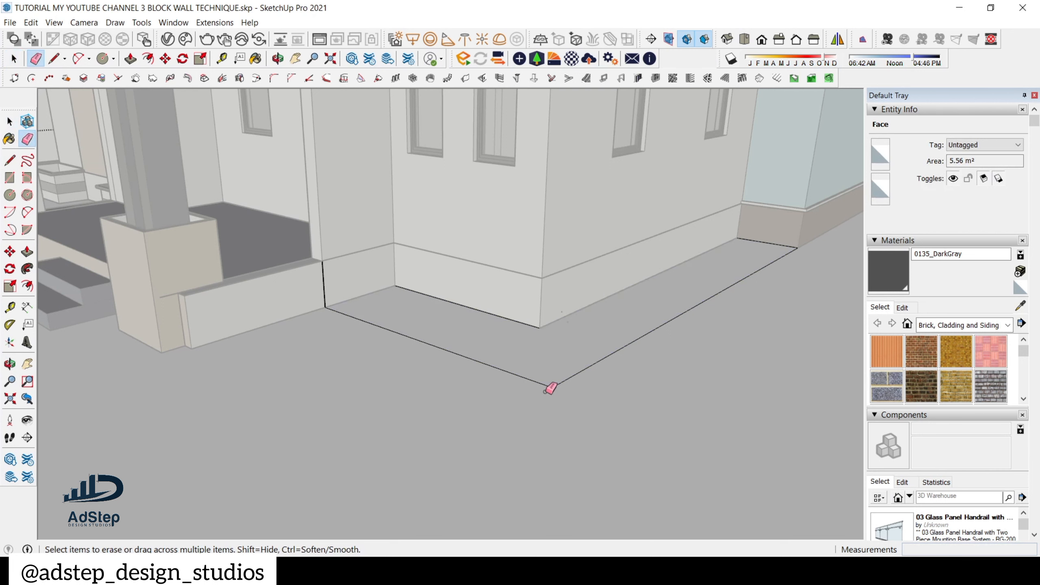
key("space")
left_click(510, 371)
- Draw a two-point arc across the strip's outer corner, between its two outer edges
key("a")
scroll(512, 369, "up", 1)
scroll(513, 368, "up", 2)
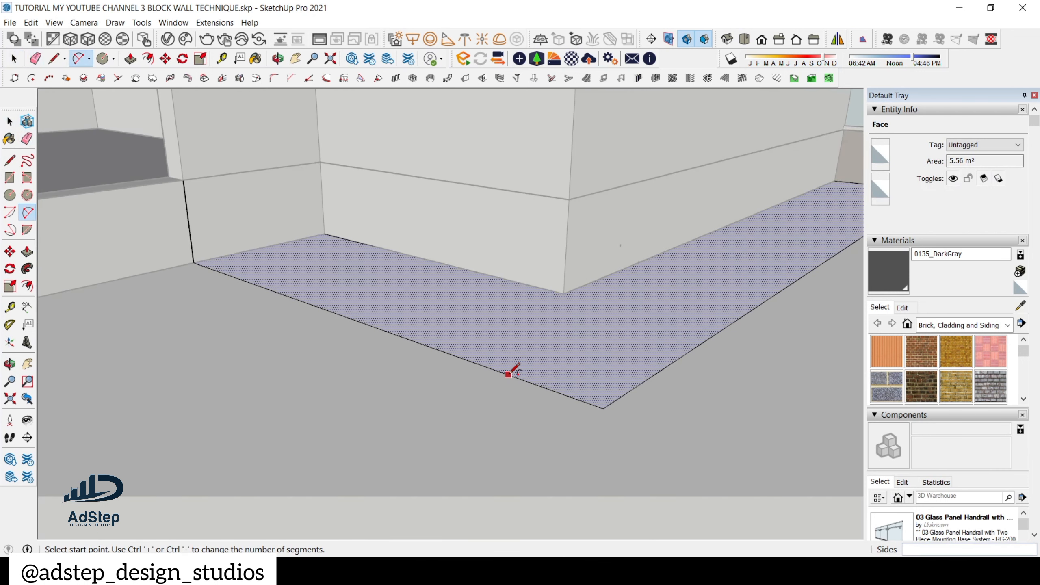
left_click(508, 374)
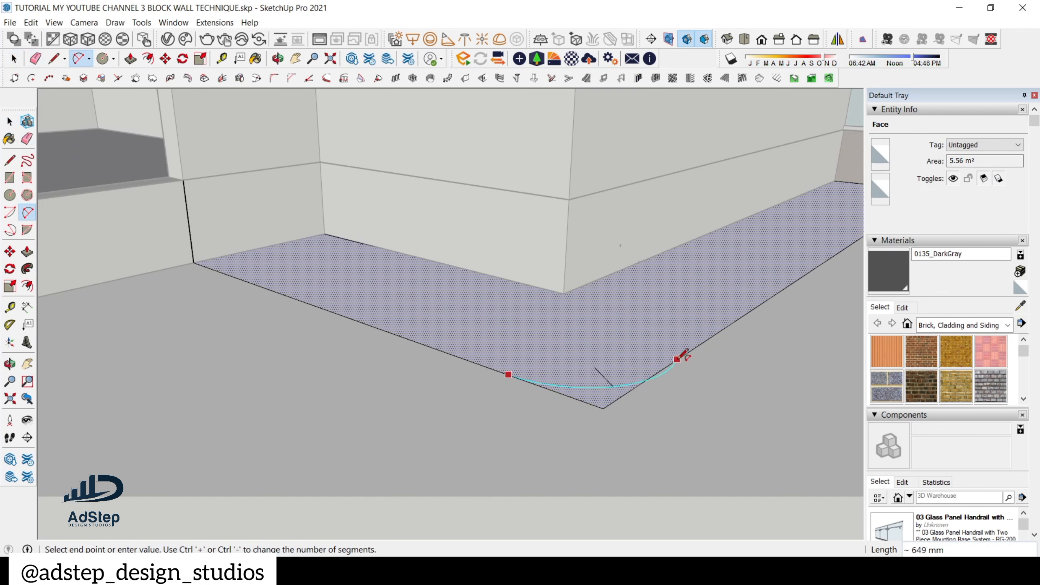
left_click(660, 371)
scroll(617, 380, "up", 3)
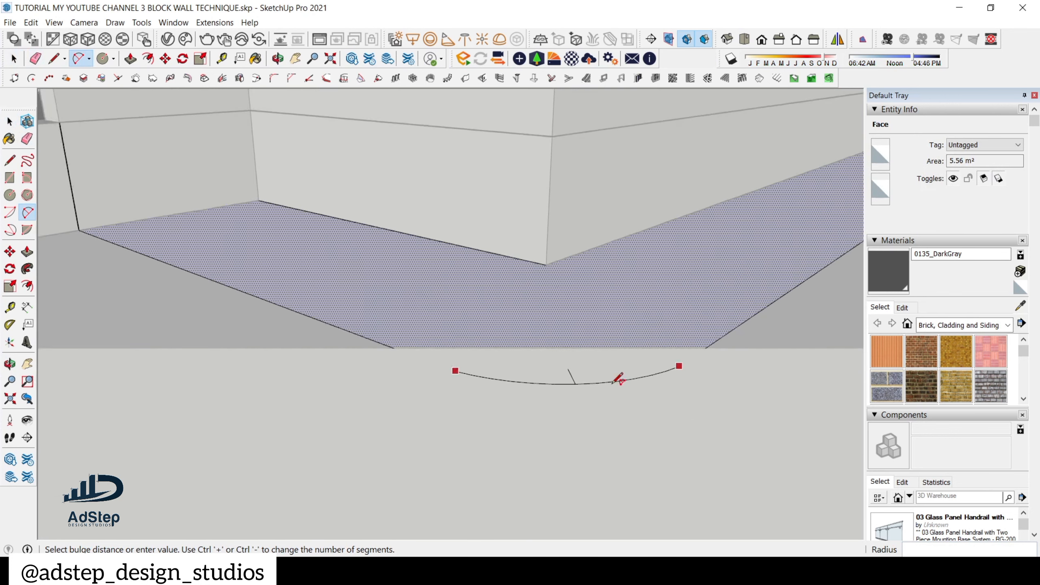
scroll(611, 380, "down", 2)
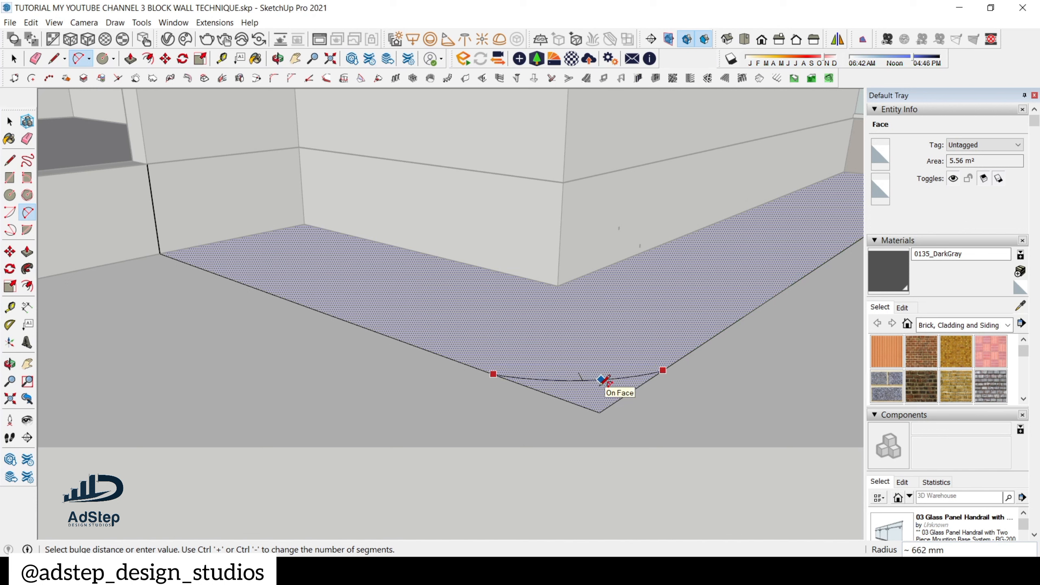
left_click(604, 387)
- Erase the straight corner leftover beyond the arc on the ground strip
key("e")
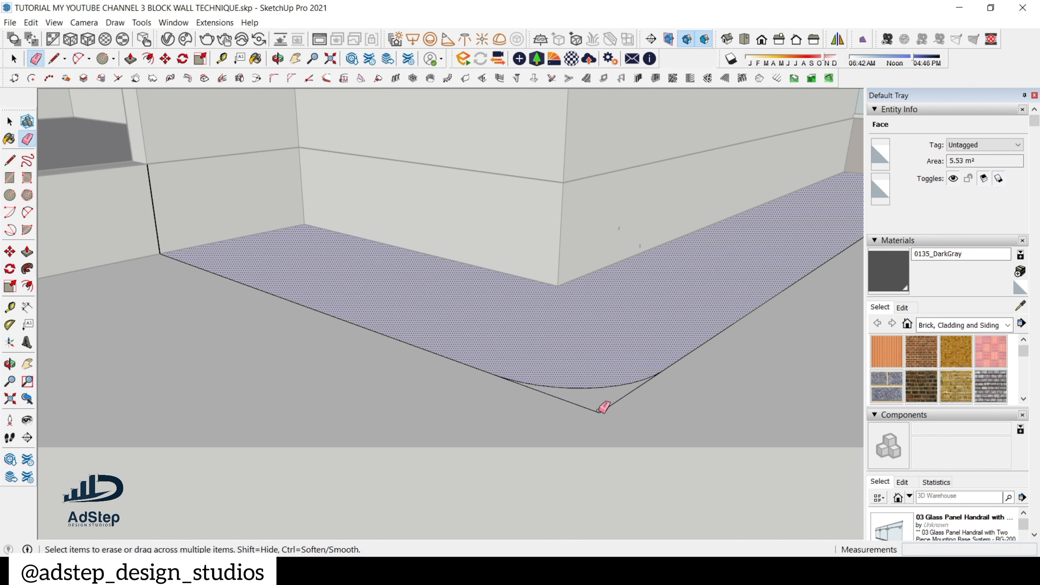
left_click_drag(604, 407, 599, 410)
scroll(464, 353, "down", 6)
- Offset the rounded strip's outline 75 mm inward
key("space")
left_click(502, 363)
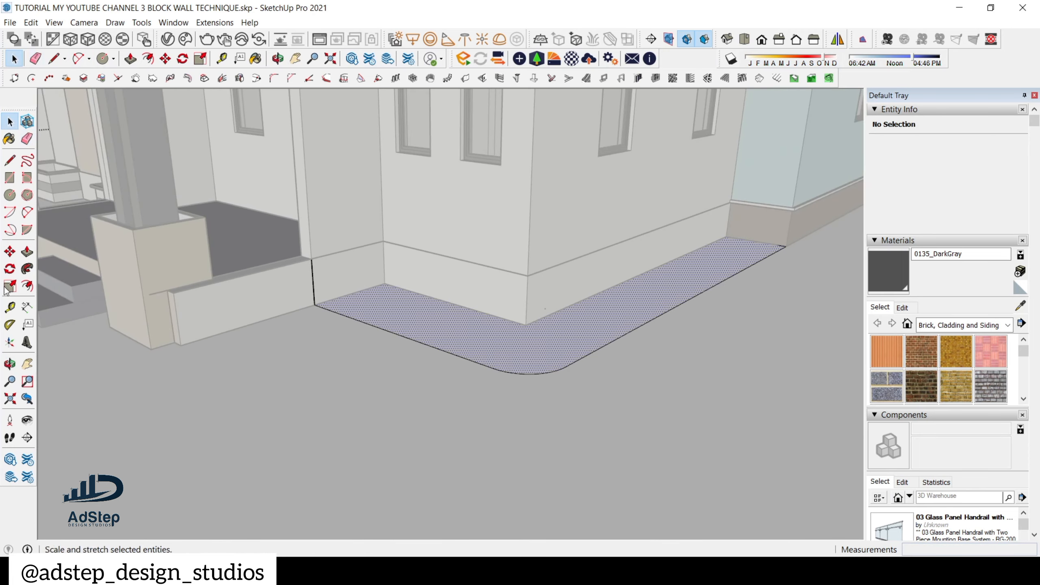
left_click(27, 285)
scroll(528, 345, "up", 3)
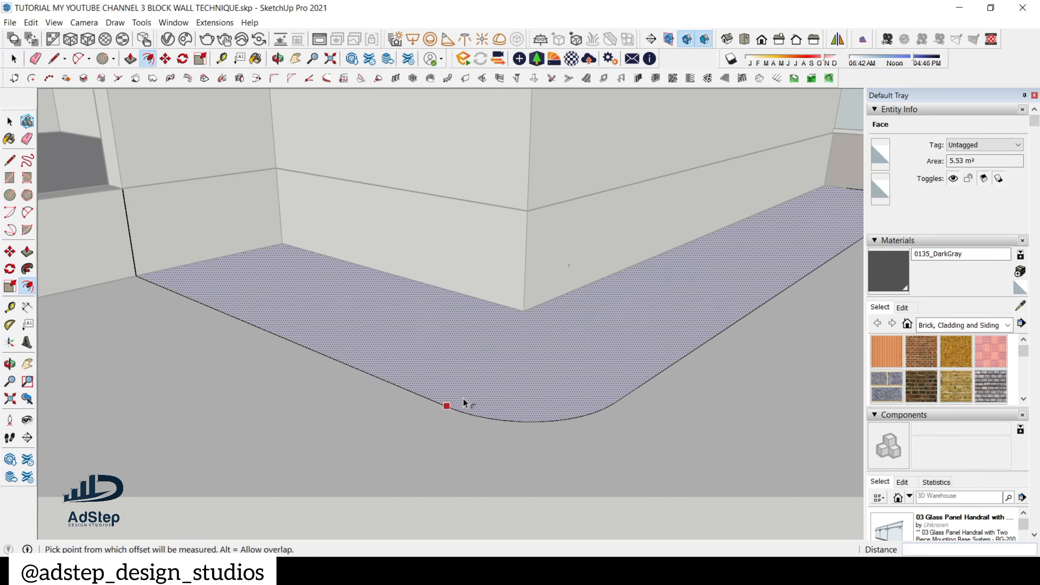
left_click(464, 402)
key("Return")
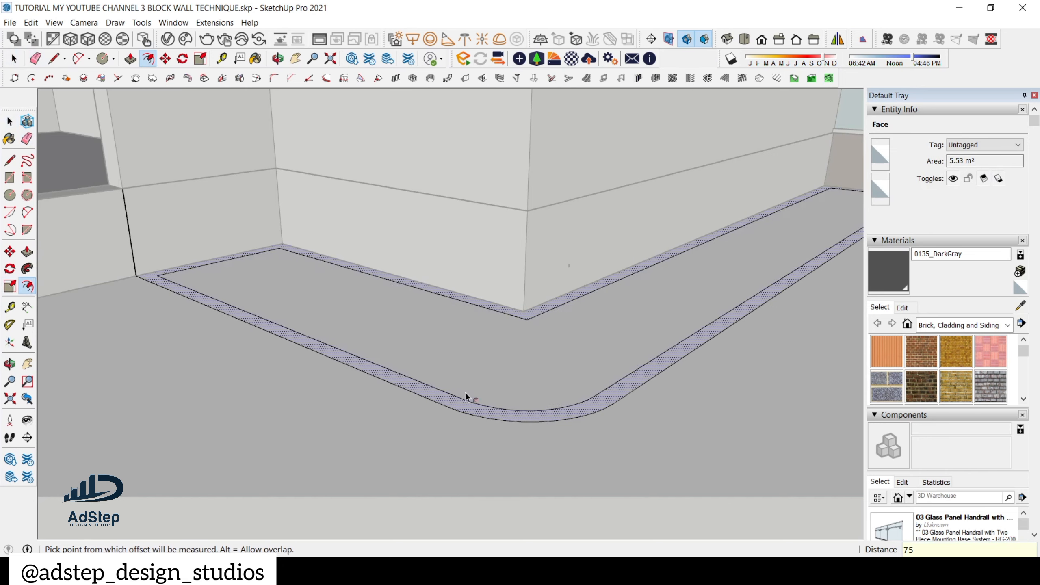
- Extend the inner offset line to the plinth wall at the porch end of the strip
scroll(377, 326, "down", 1)
key("l")
scroll(177, 276, "up", 4)
scroll(210, 295, "up", 1)
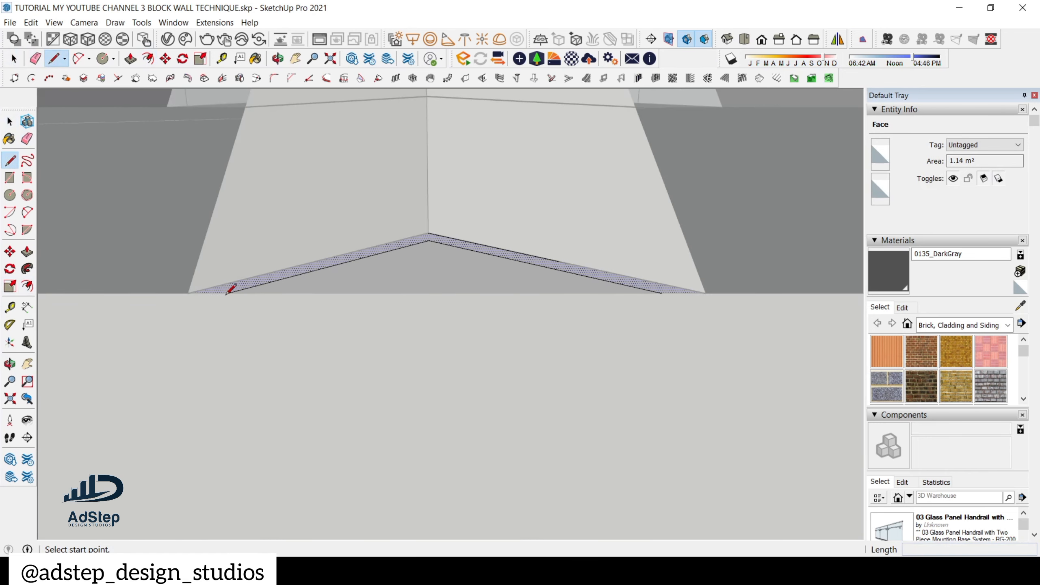
scroll(224, 295, "down", 2)
left_click(225, 294)
left_click(212, 291)
scroll(186, 304, "down", 2)
scroll(187, 301, "down", 3)
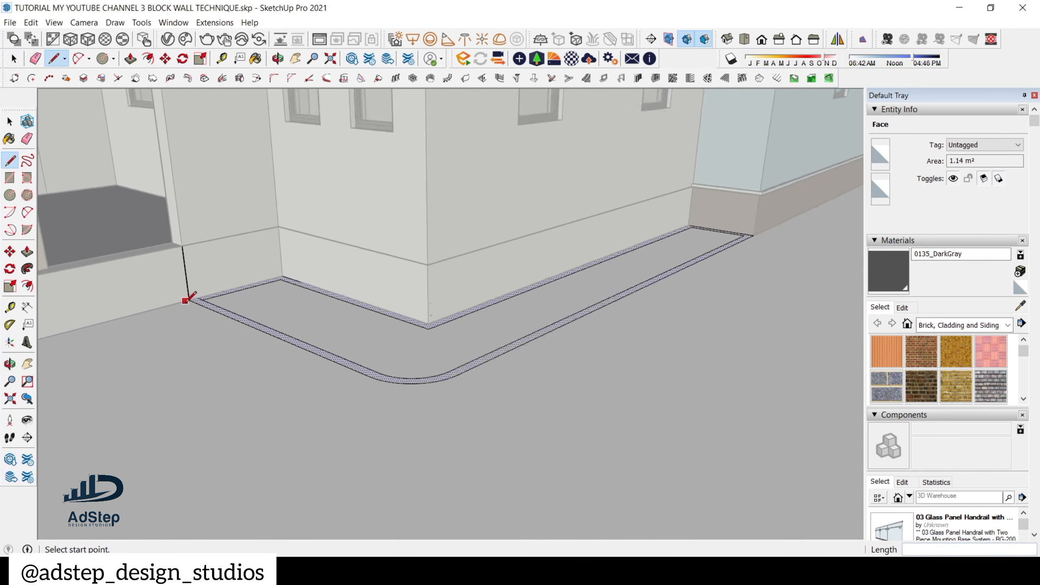
- Draw a 75 mm line from the inner offset corner to the blue wing's plinth at the strip's other end
scroll(671, 256, "up", 5)
left_click(668, 259)
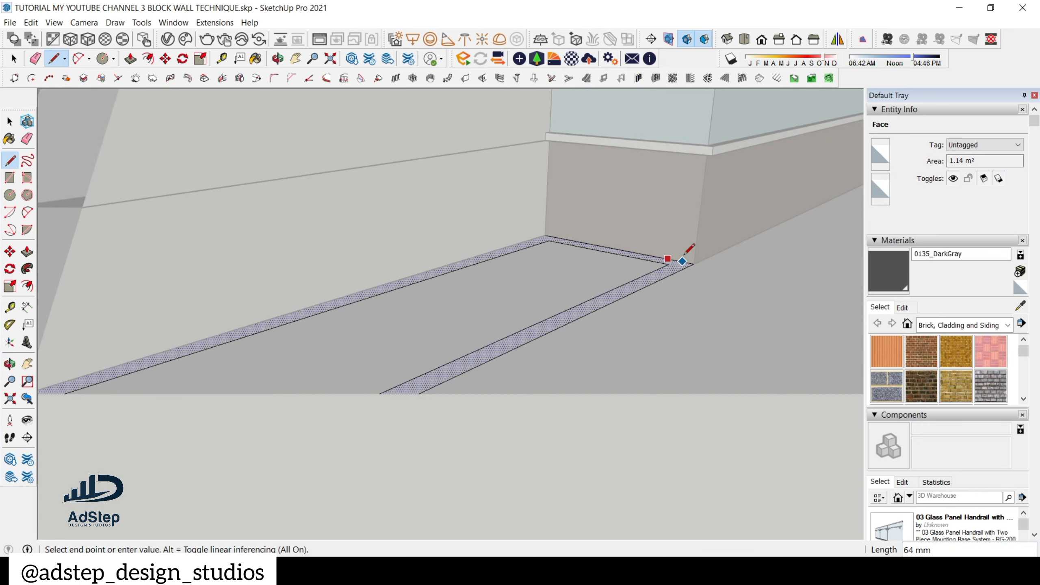
scroll(679, 252, "up", 3)
scroll(672, 259, "down", 3)
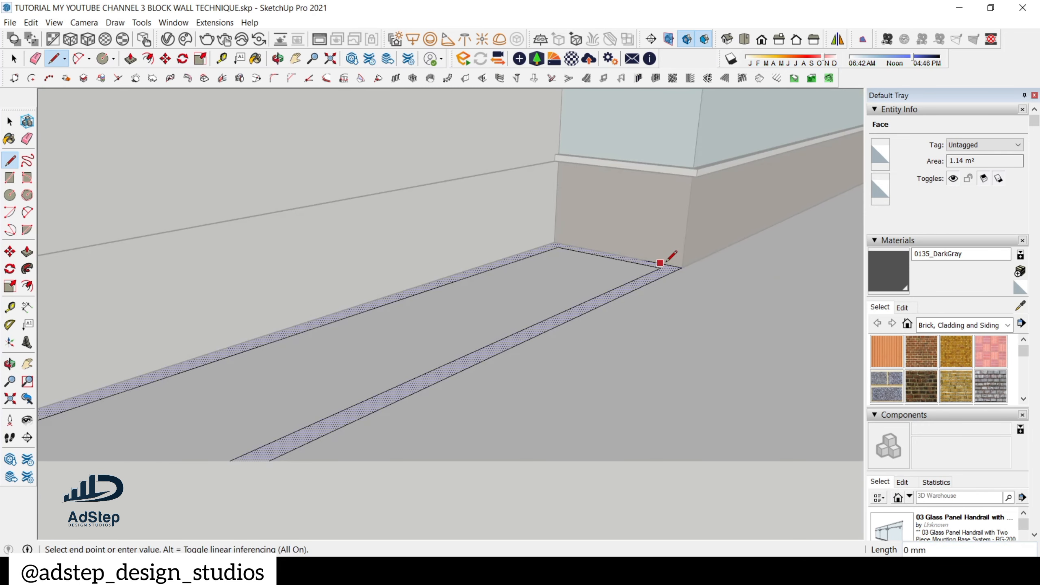
scroll(669, 261, "up", 1)
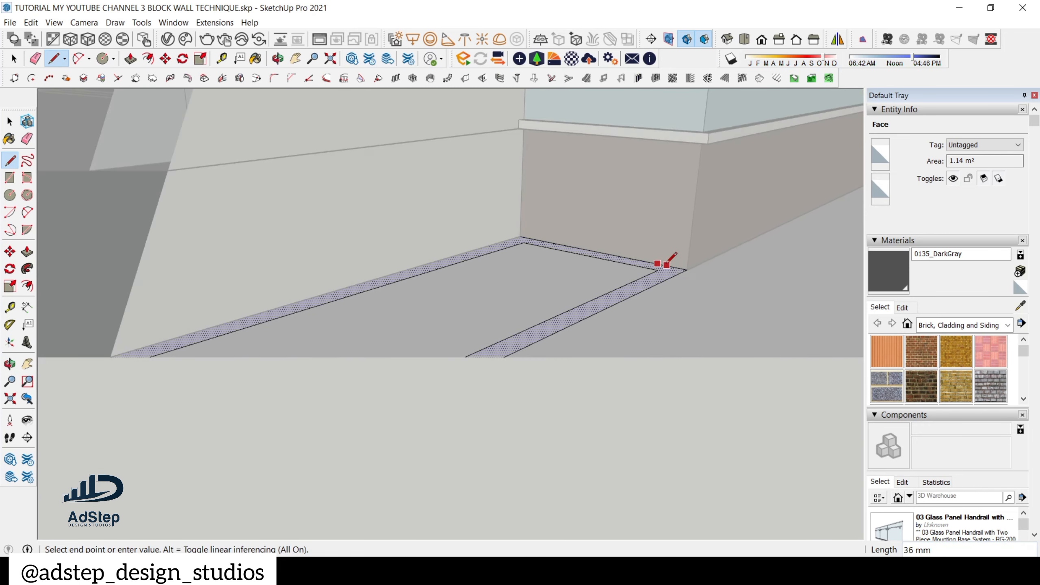
middle_click_drag(666, 264, 533, 363)
key("Escape")
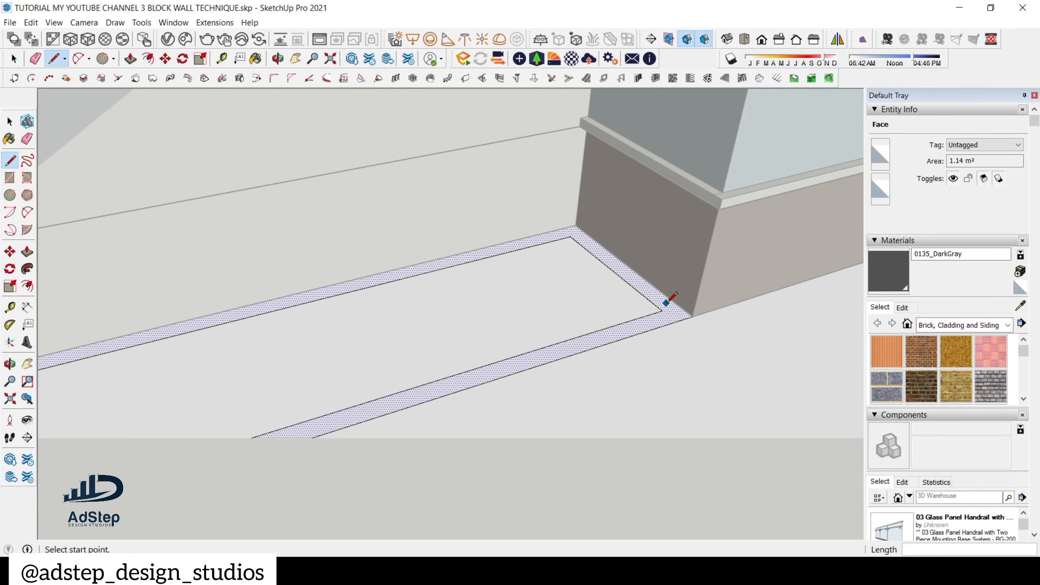
left_click(662, 310)
left_click(680, 302)
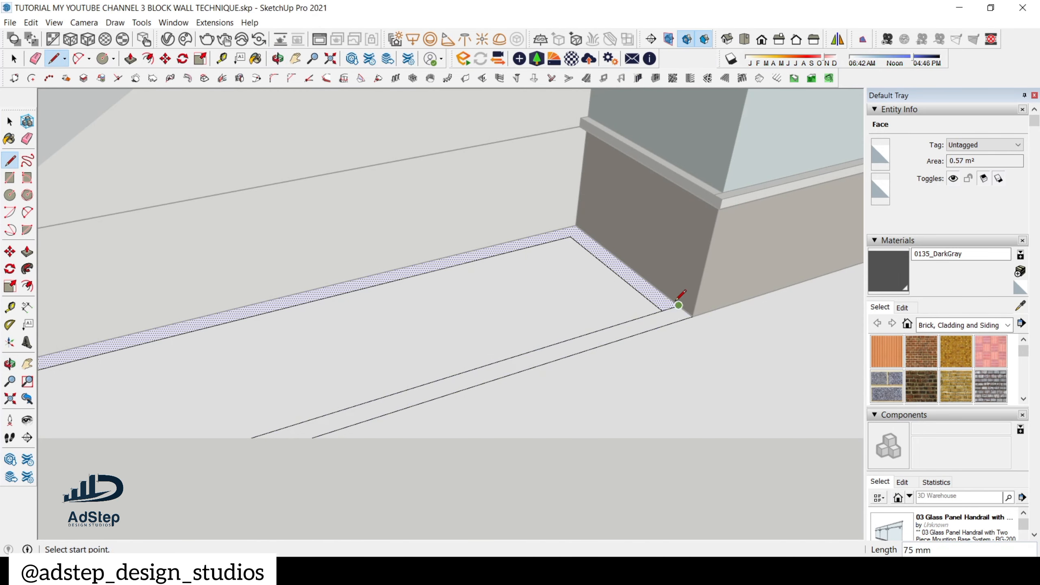
- Erase the inner offset lines running along the house walls, keeping the curb band on the outer side only
key("e")
left_click(574, 240)
scroll(691, 238, "down", 10)
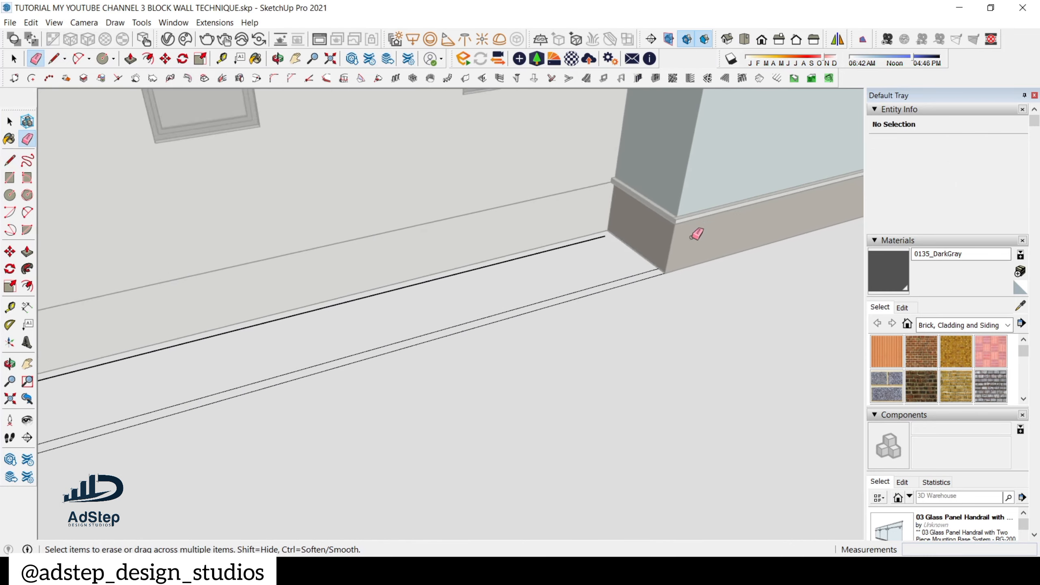
scroll(421, 257, "up", 4)
scroll(437, 240, "up", 5)
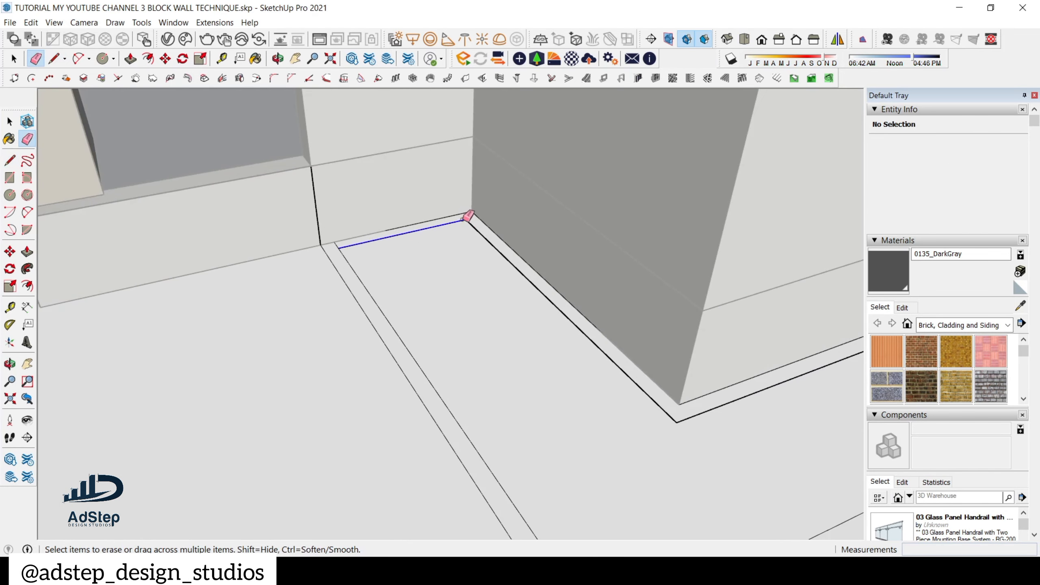
left_click(468, 216)
scroll(474, 223, "down", 8)
scroll(492, 295, "up", 3)
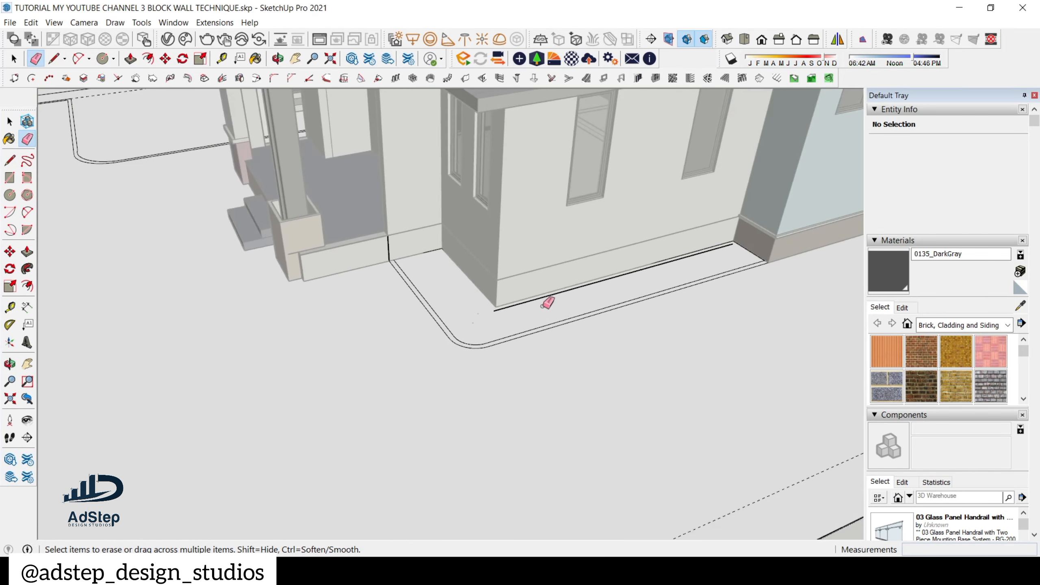
left_click(550, 295)
- Draw a ground line from the base corner of the wall projecting beside the blue wing, parallel to the wing's wall and past its corner
scroll(438, 282, "down", 8)
mouse_move(393, 249)
middle_mouse_down()
mouse_move(467, 281)
mouse_move(608, 289)
middle_mouse_up()
scroll(608, 289, "up", 3)
middle_click_drag(557, 315, 364, 267)
scroll(562, 335, "up", 3)
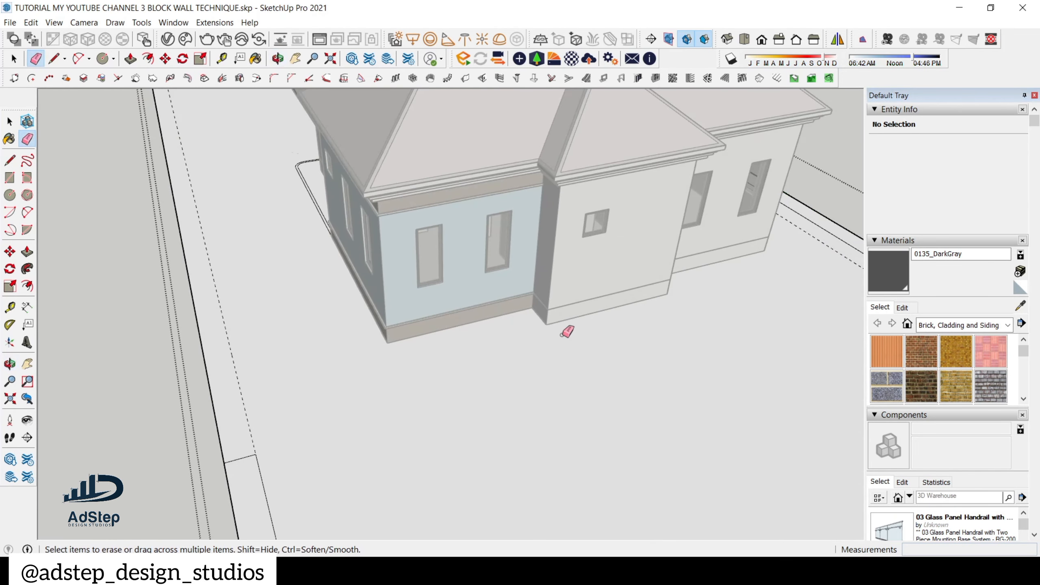
key("l")
scroll(555, 323, "up", 2)
left_click(551, 323)
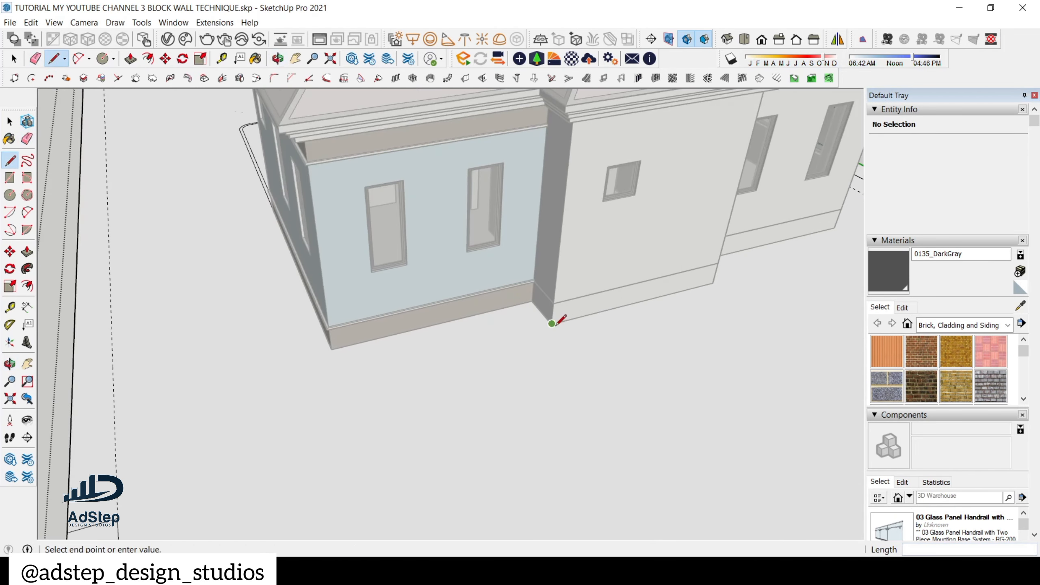
key("Escape")
scroll(332, 349, "up", 1)
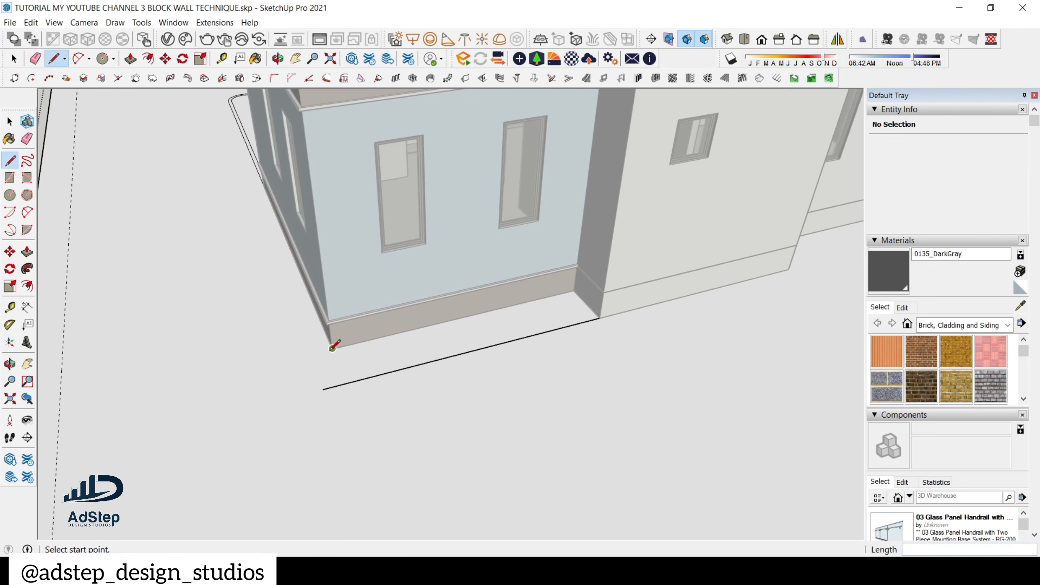
- Draw a ground line from the blue wing's outer base corner out to the line parallel to its wall
left_click(332, 349)
left_click(347, 383)
key("space")
scroll(352, 386, "up", 3)
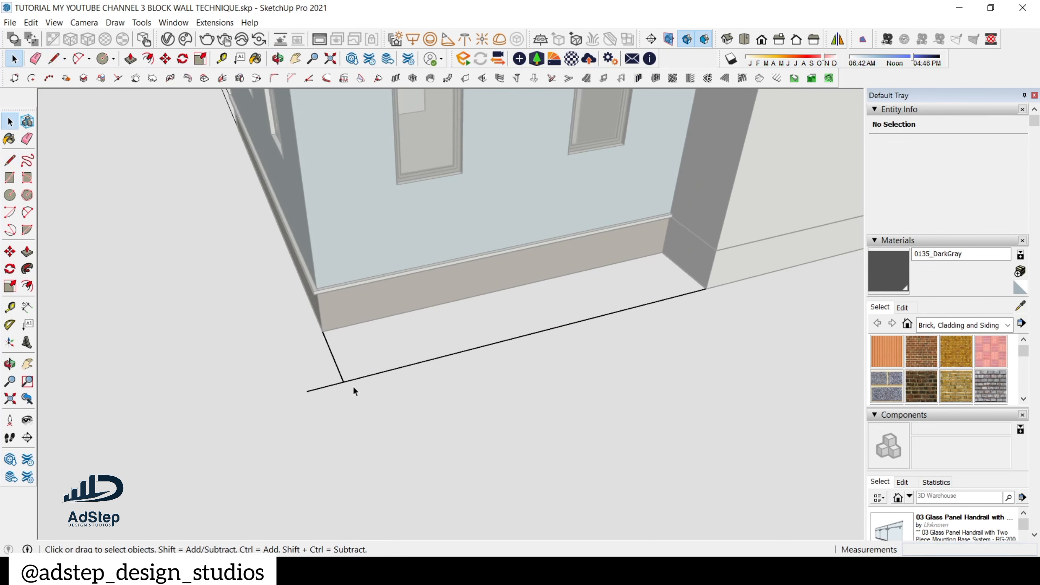
- Trace the base edges of the projecting wall and the blue wing's plinth to close the ground strip
key("l")
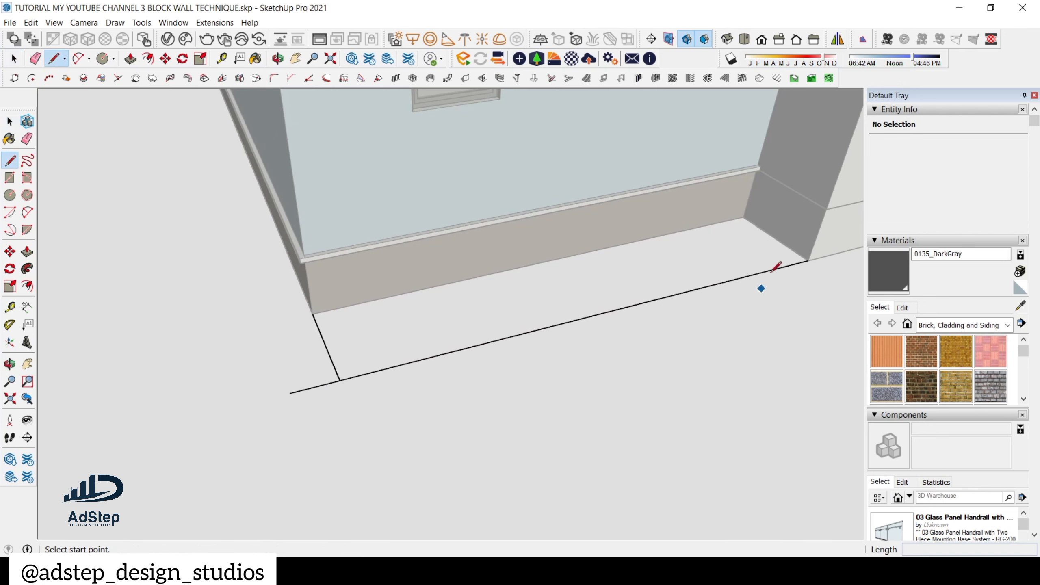
left_click(808, 260)
left_click(743, 216)
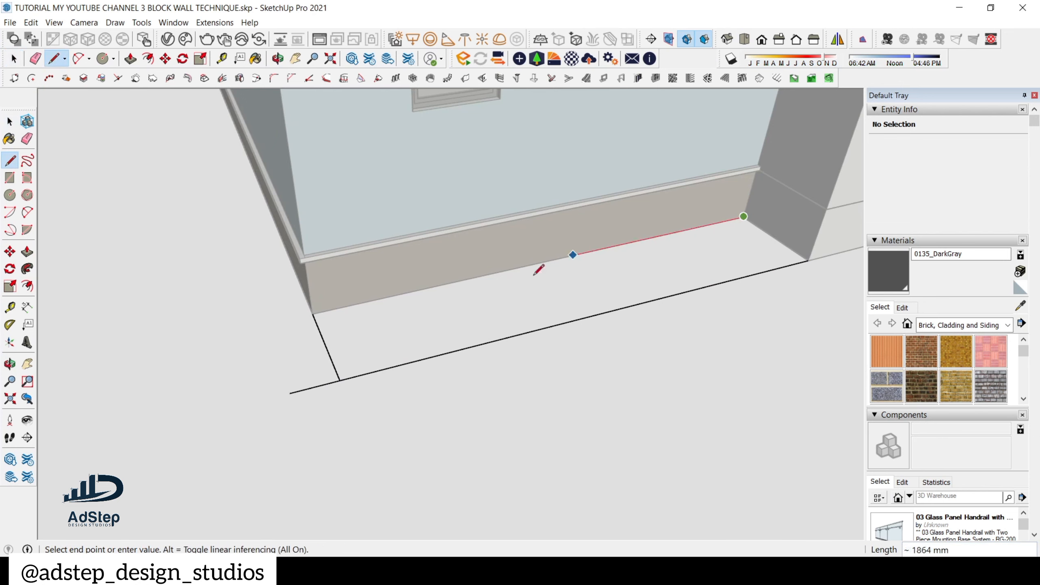
left_click(322, 311)
left_click(311, 314)
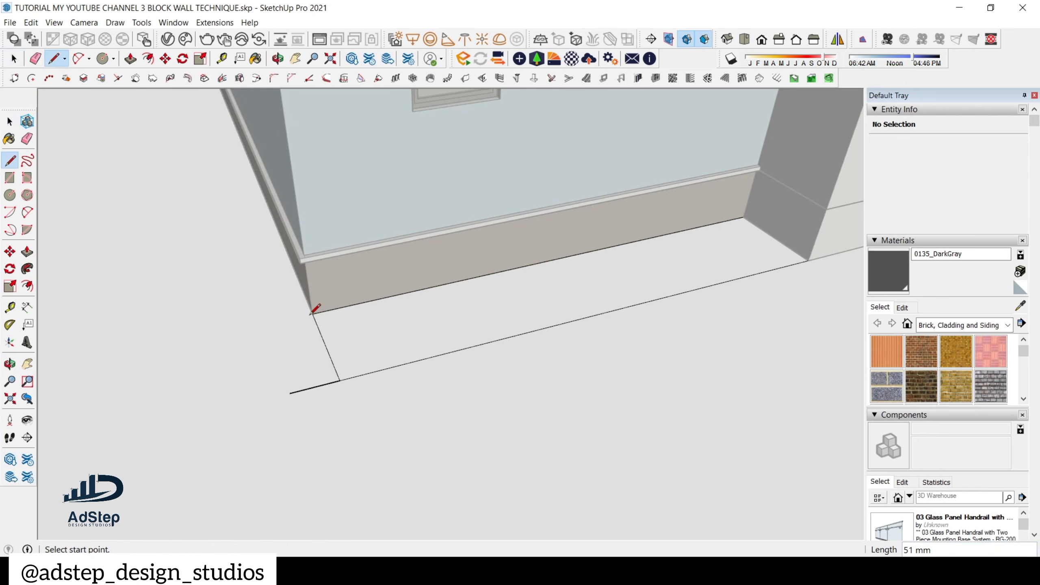
- Draw a two-point arc of about 277 mm radius across the outer corner of the strip beside the blue wing
scroll(334, 362, "up", 2)
key("a")
scroll(333, 369, "up", 2)
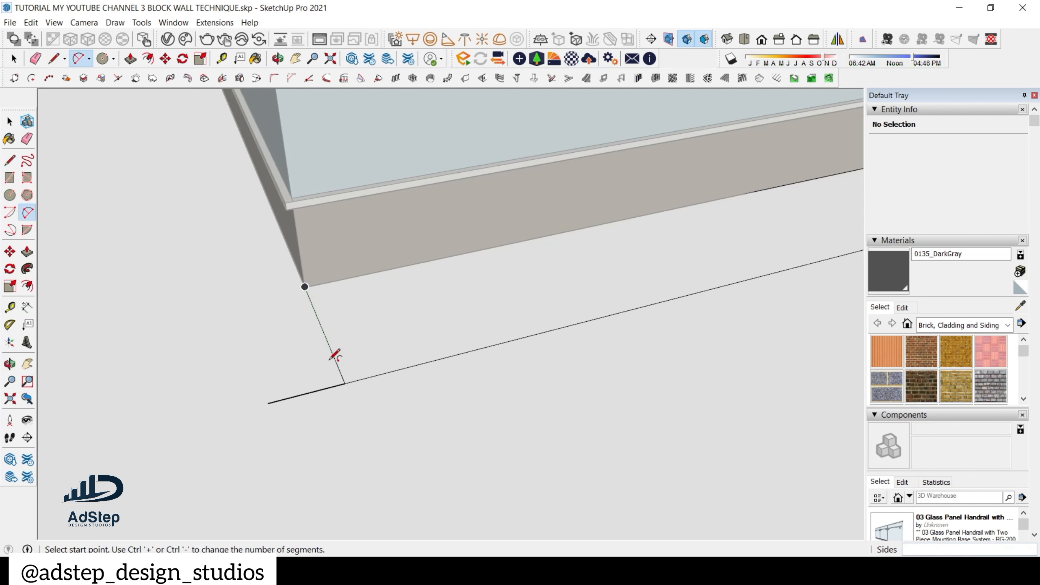
left_click(329, 343)
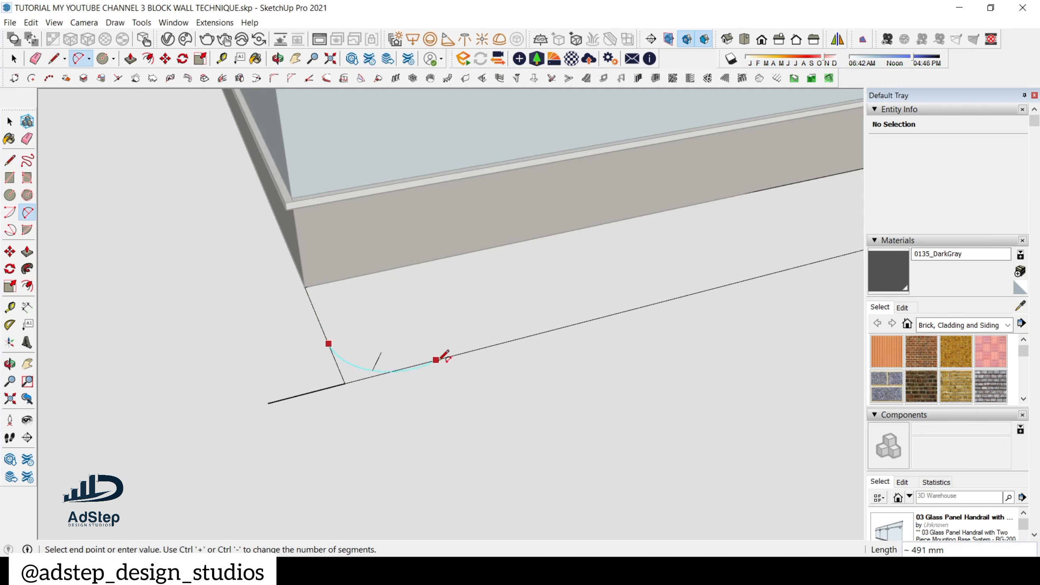
left_click(411, 366)
scroll(379, 358, "up", 1)
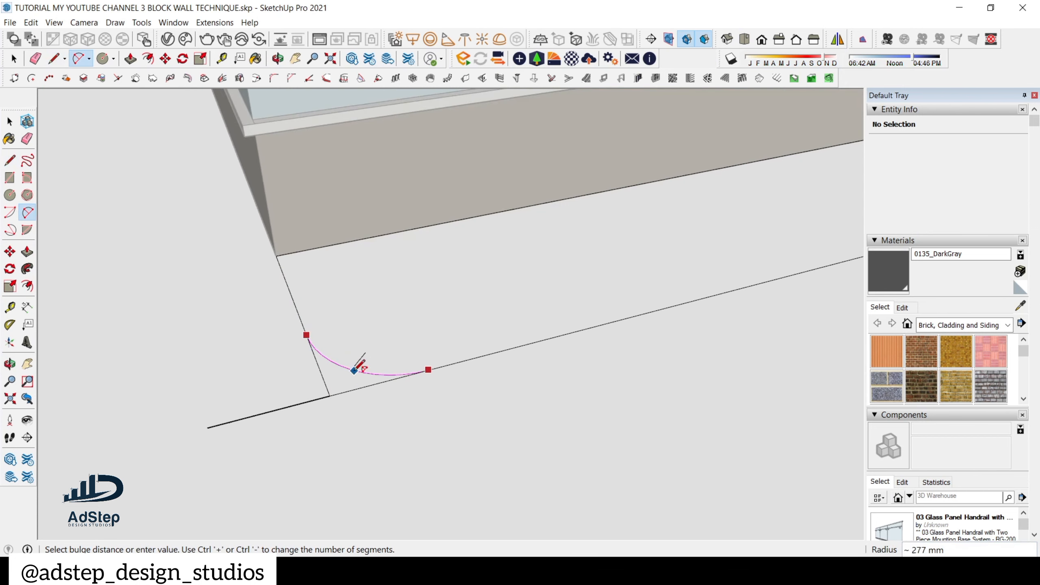
left_click(360, 366)
- Erase the overshooting line and corner leftover beyond the arc, and select the rounded strip face beside the blue wing
key("e")
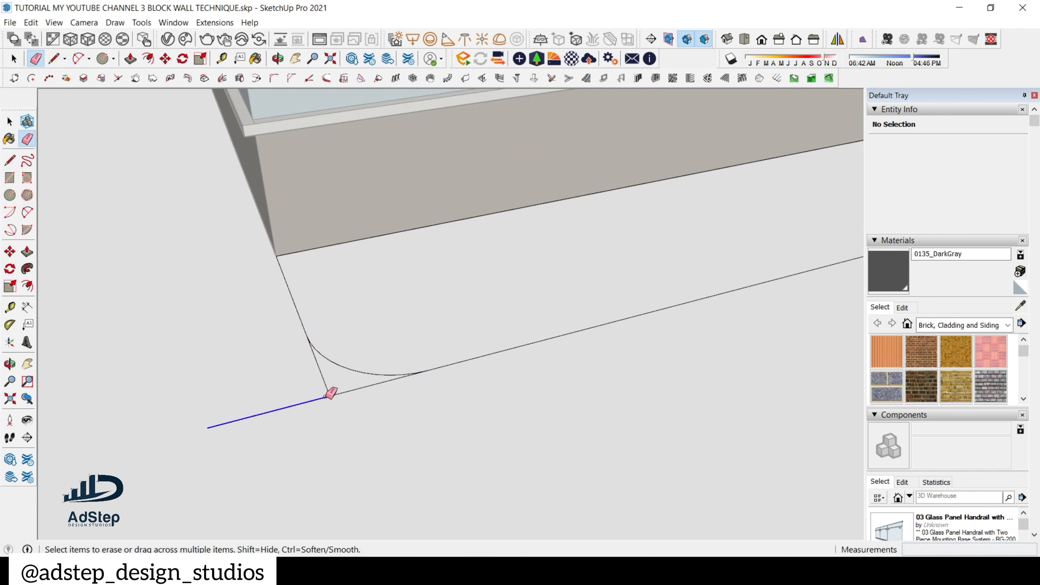
left_click(327, 395)
left_click_drag(329, 395, 332, 390)
key("space")
left_click(364, 340)
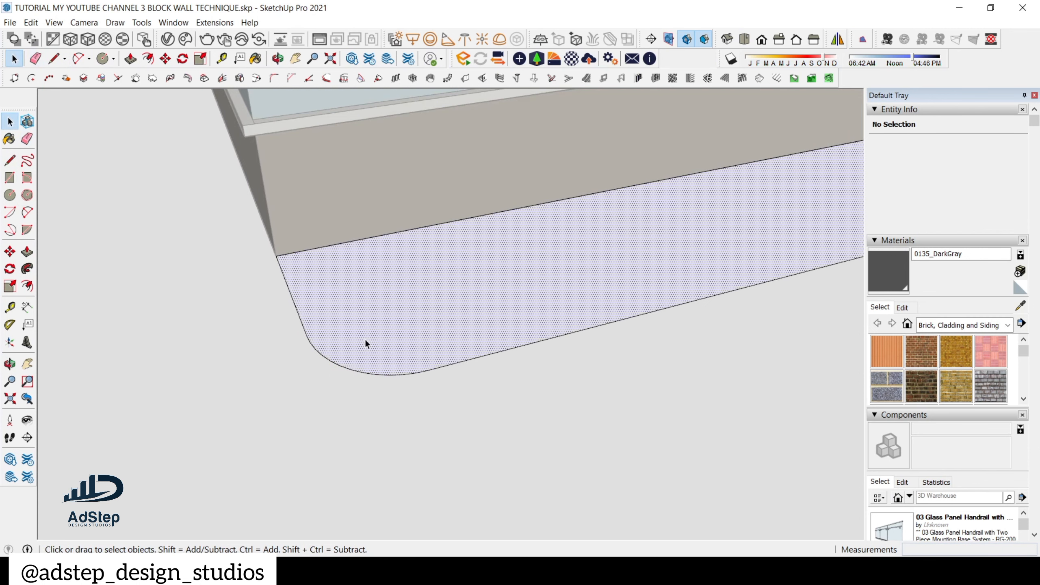
- Offset the outline of the rounded strip face beside the blue wing inward by 75 mm
scroll(365, 360, "down", 3)
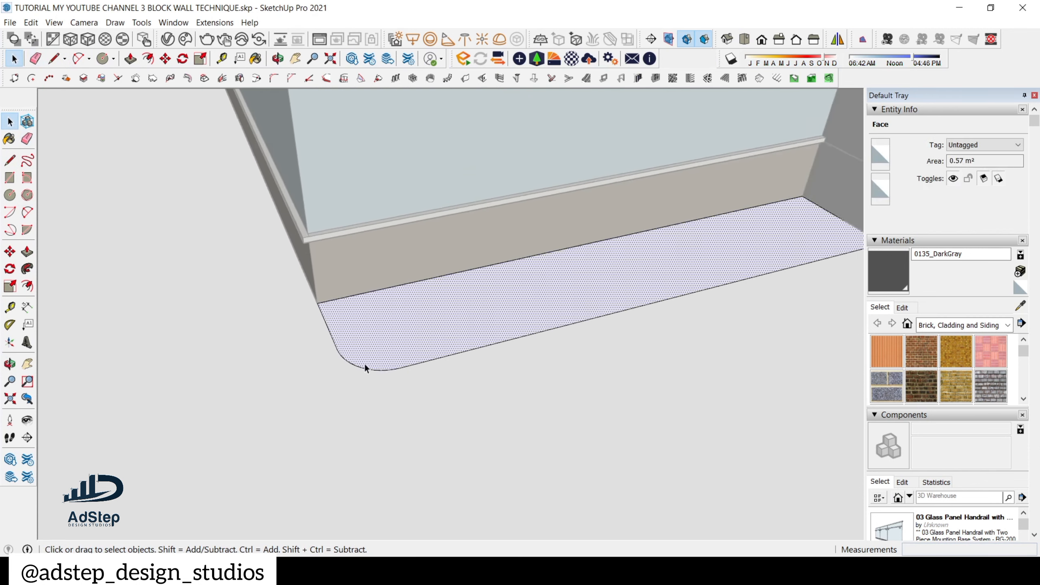
left_click(27, 286)
scroll(377, 391, "up", 2)
scroll(323, 318, "up", 2)
left_click(318, 308)
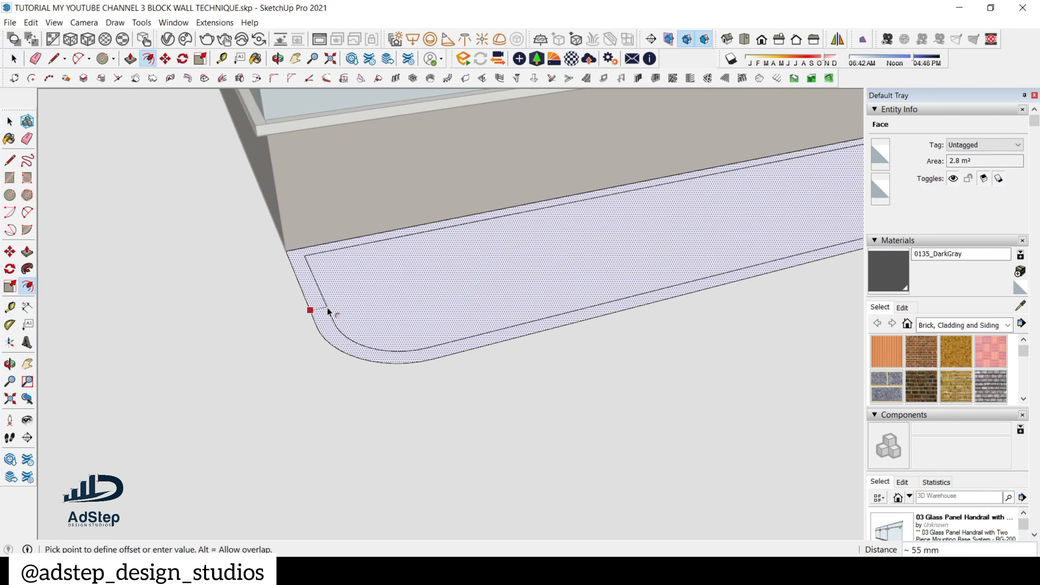
type("75")
key("Return")
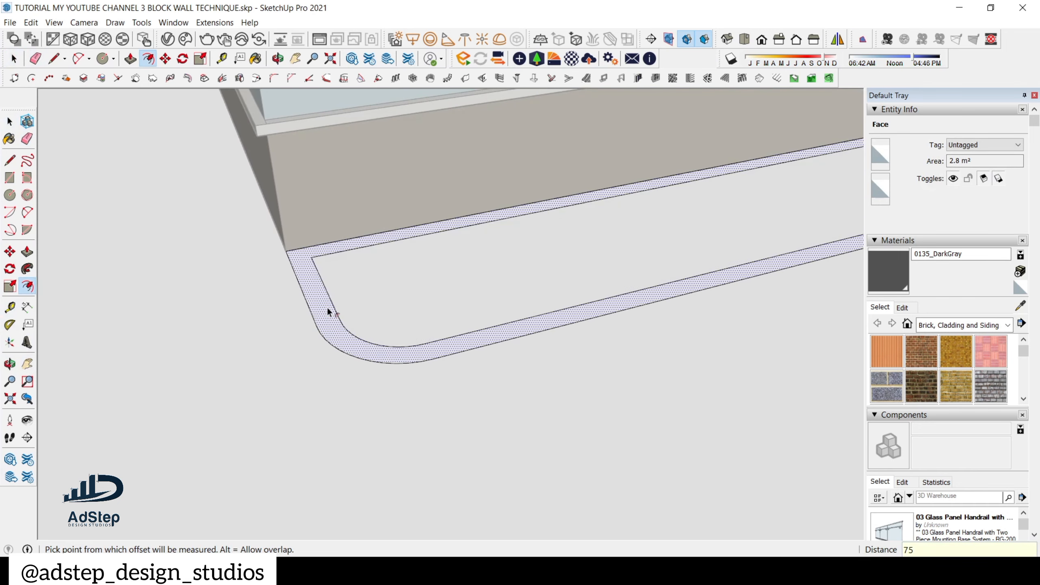
- Draw short lines extending the curb's inner edge to the blue wing's plinth and to the projecting wall
scroll(327, 306, "down", 2)
key("l")
scroll(315, 248, "up", 1)
scroll(328, 277, "up", 2)
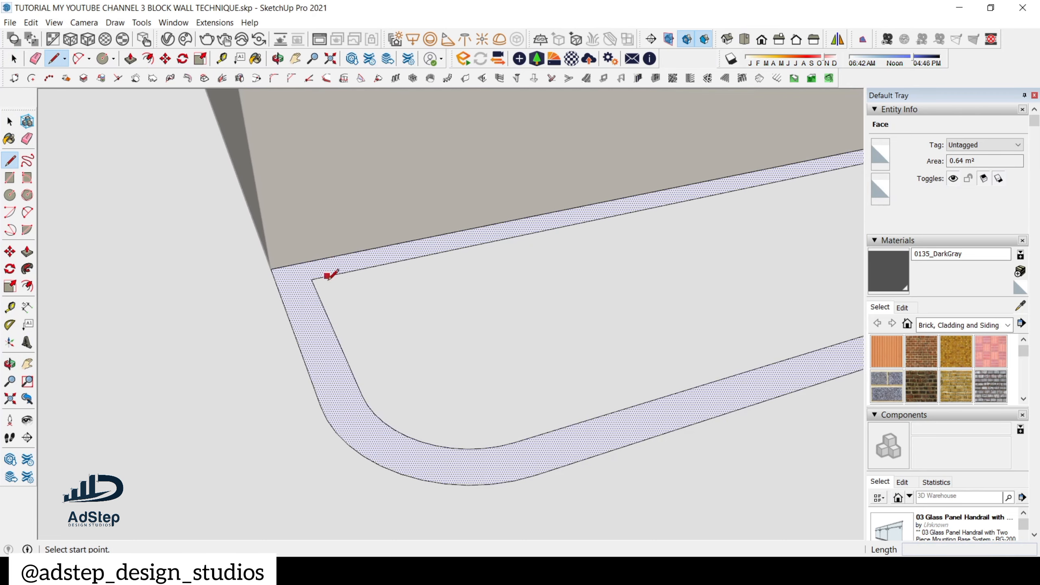
left_click(322, 304)
left_click(302, 262)
scroll(302, 262, "down", 2)
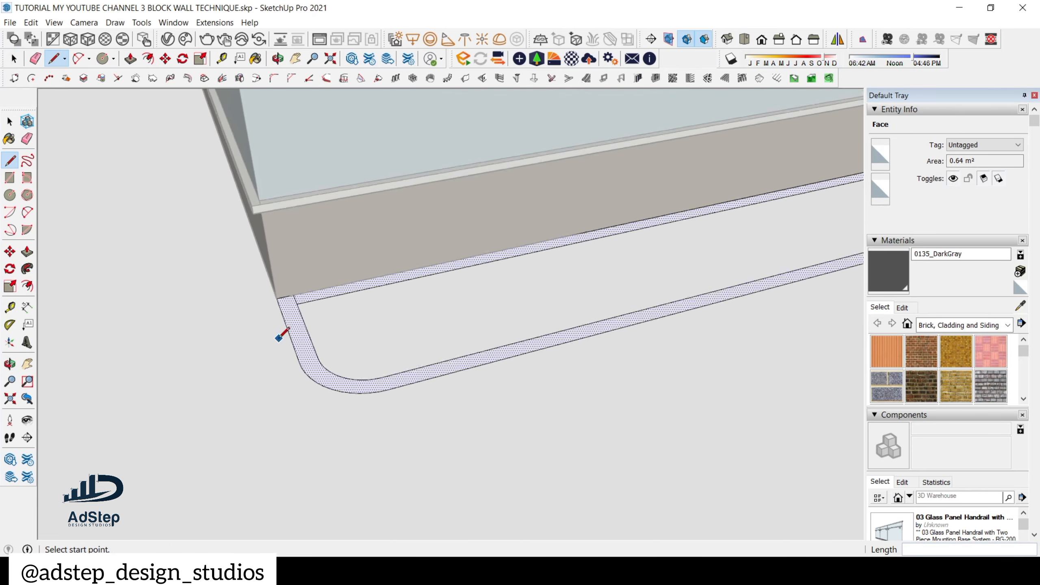
scroll(281, 336, "down", 3)
scroll(662, 288, "up", 4)
left_click(645, 301)
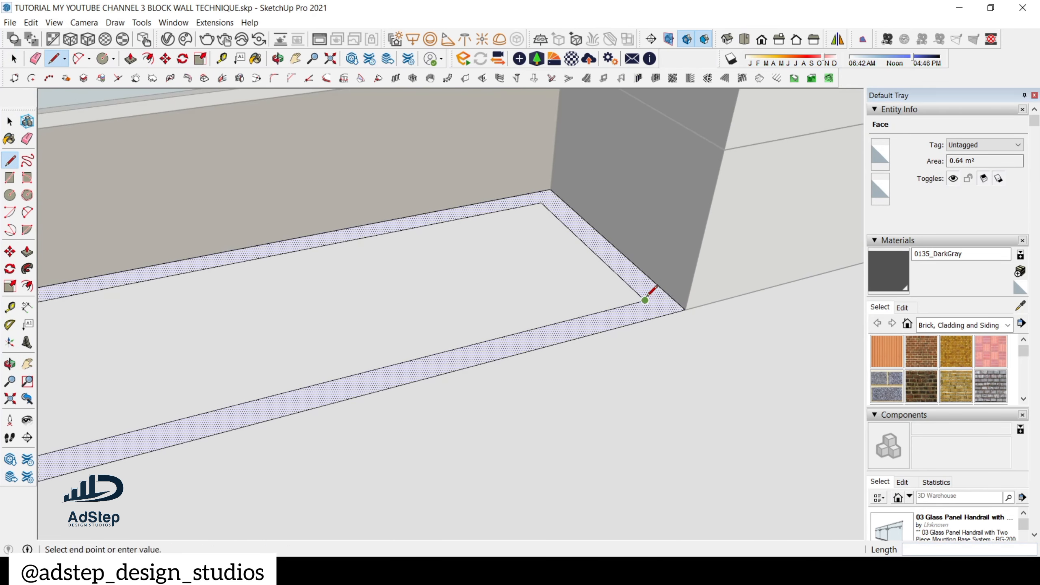
left_click(667, 294)
- Erase the inner offset lines that run along the projecting wall and the blue wing's plinth
key("e")
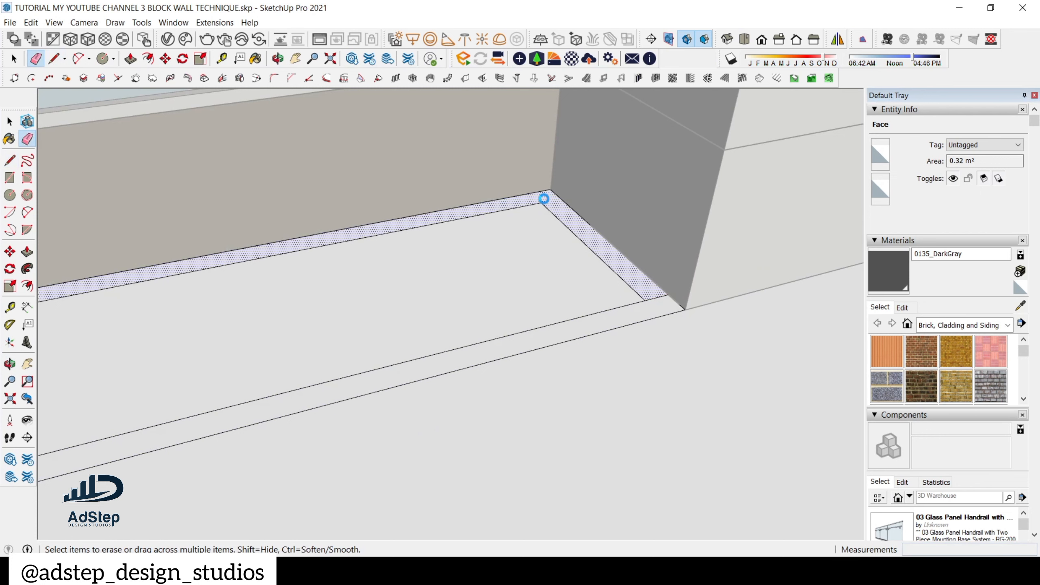
left_click(543, 204)
scroll(570, 222, "down", 6)
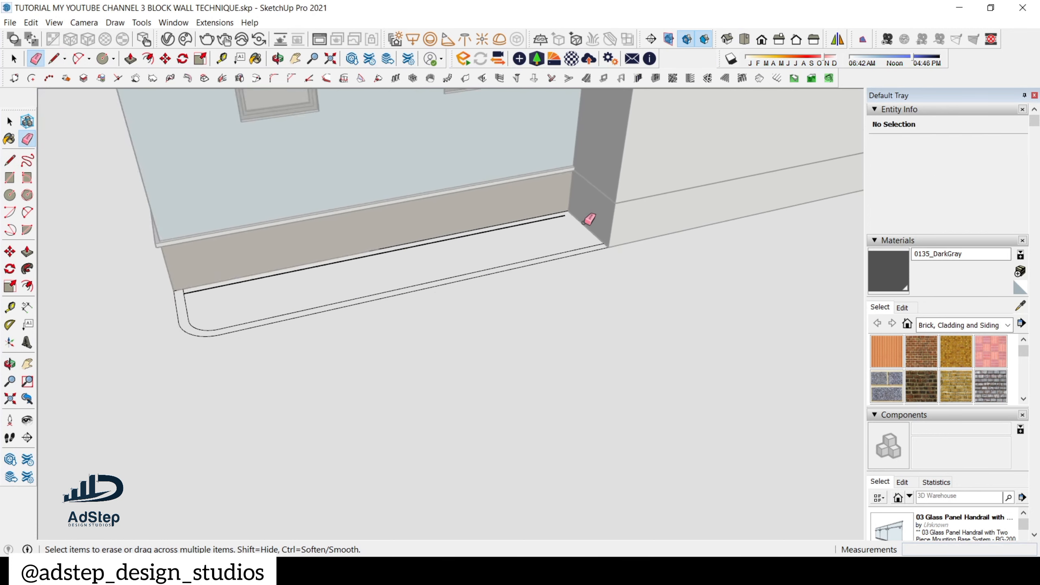
scroll(359, 254, "up", 2)
left_click(368, 262)
scroll(323, 312, "down", 6)
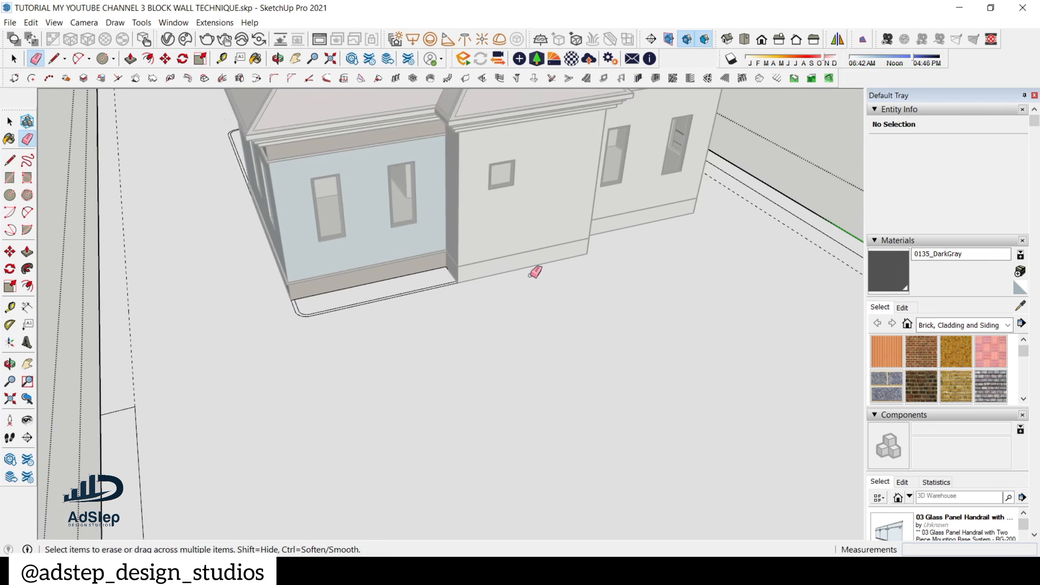
- From the wall's vertical joint line beside the door opening, draw 750 mm outward from the base, then parallel to the wall past the house corner
middle_click_drag(529, 275, 232, 295)
scroll(232, 295, "down", 2)
scroll(536, 331, "up", 4)
key("l")
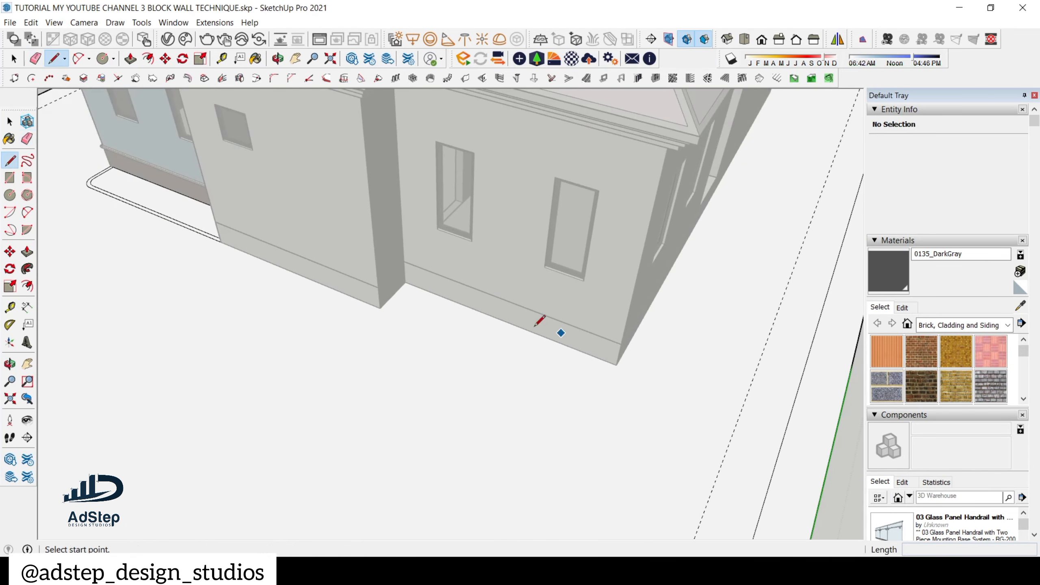
scroll(401, 295, "down", 3)
middle_click_drag(399, 293, 437, 302)
scroll(567, 278, "up", 3)
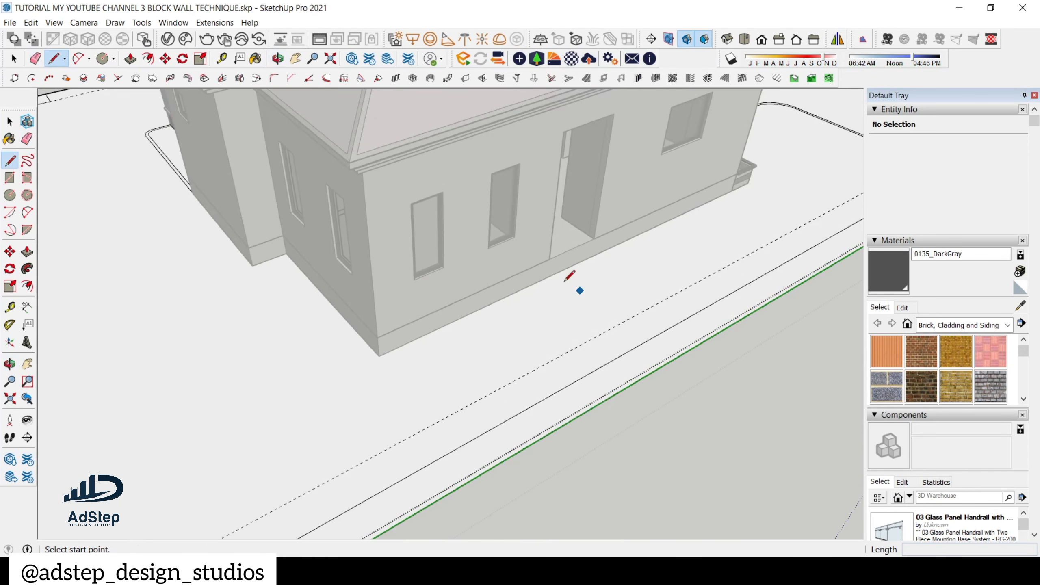
left_click(550, 259)
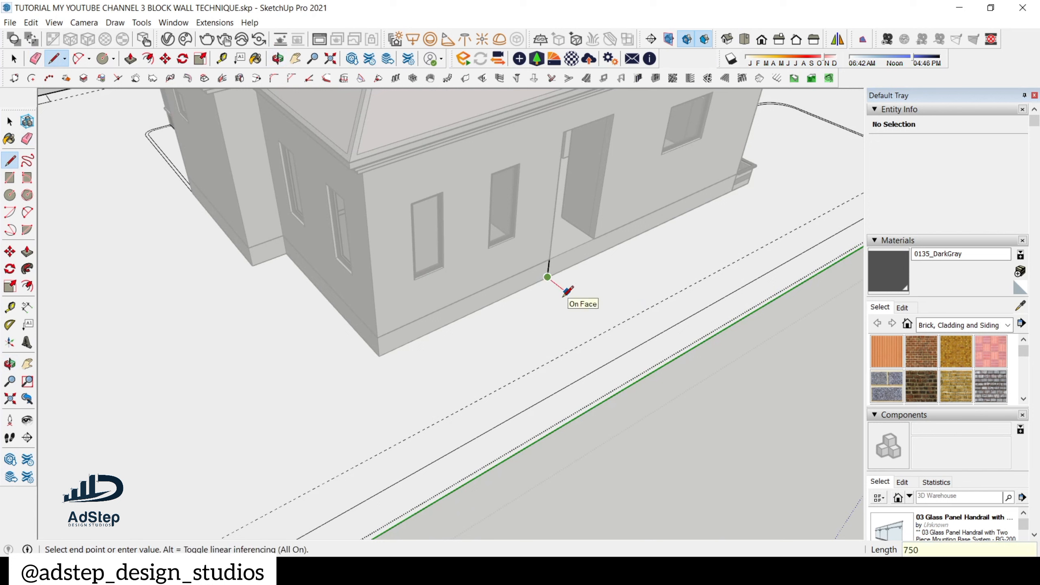
key("Return")
left_click(336, 413)
key("Escape")
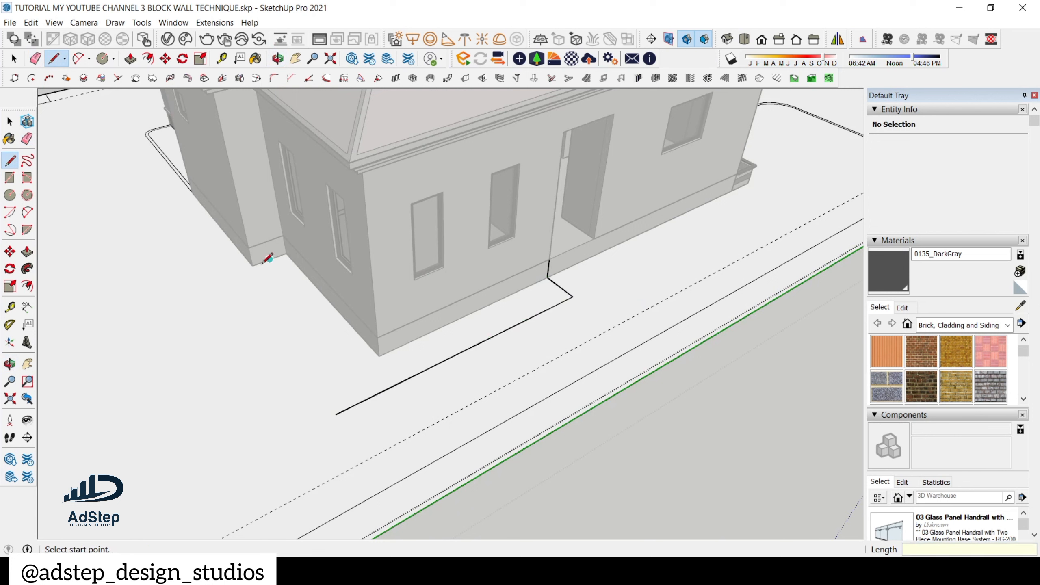
- Draw a ground line from the protruding wall's base corner to the parallel line, and trace the wall base edges to close the strip
left_click(254, 266)
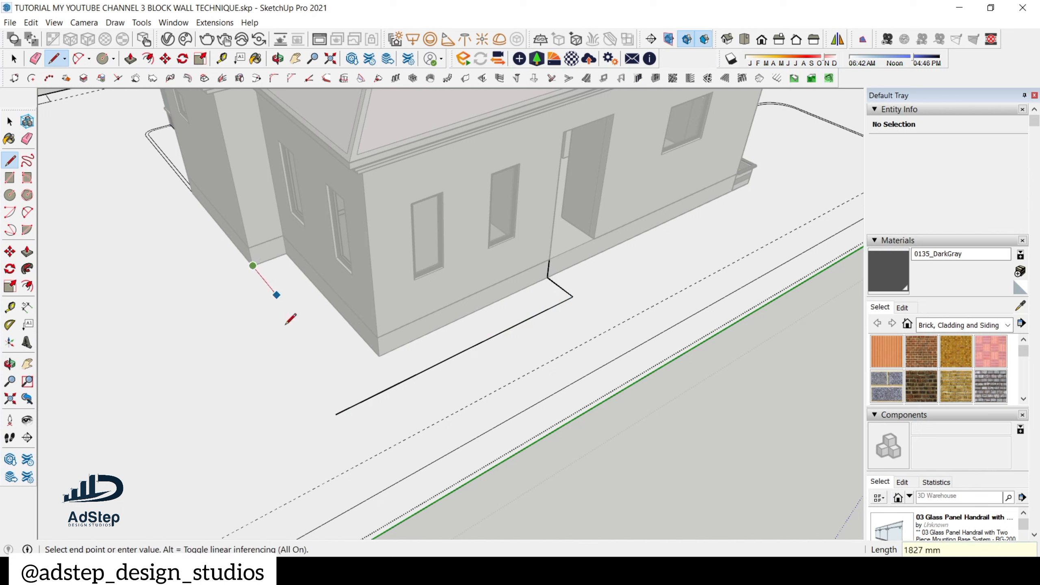
left_click(365, 399)
left_click(253, 266)
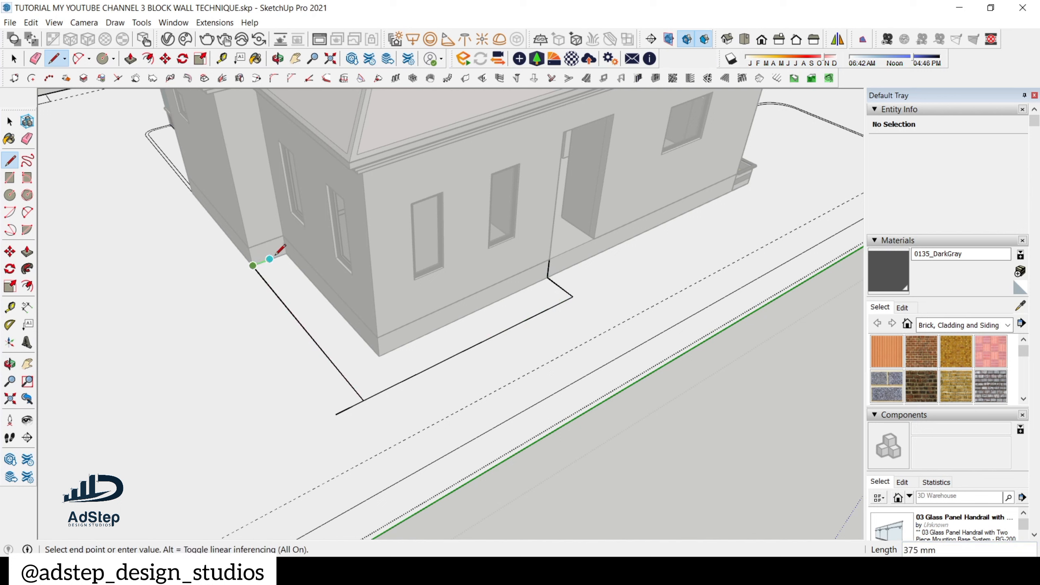
left_click(548, 278)
- Erase the line end overshooting the new strip's outer corner
key("space")
scroll(347, 389, "up", 4)
key("a")
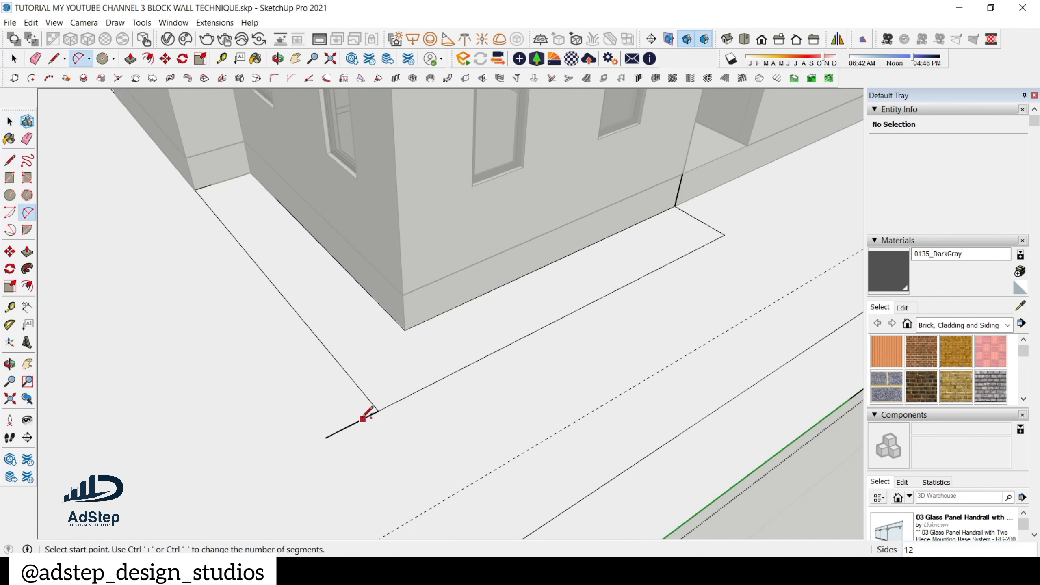
key("e")
left_click(363, 419)
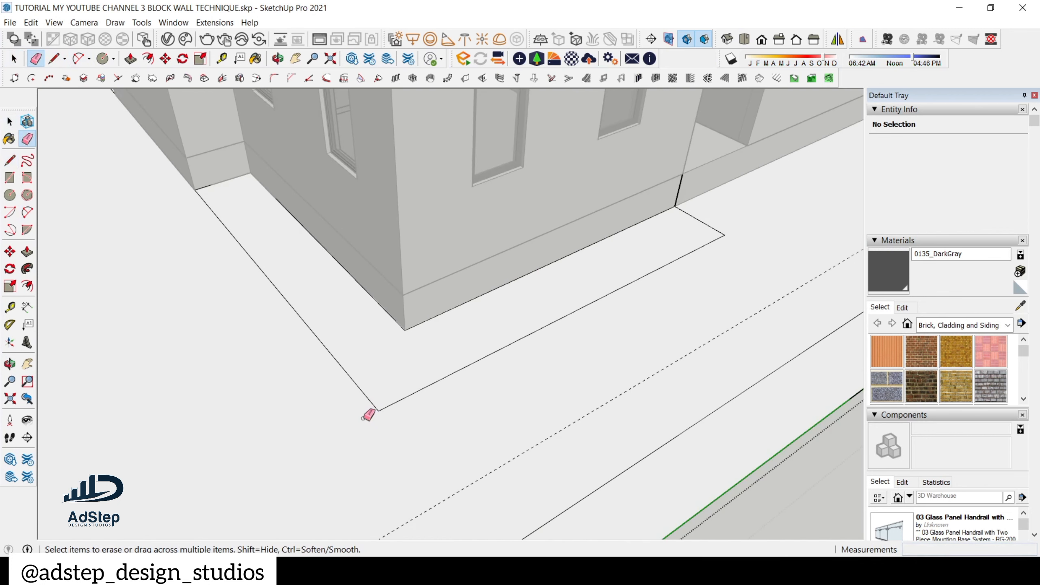
- Round the new strip's outer corner with a two-point arc of about 630 mm radius, and erase the corner leftover
key("a")
scroll(355, 377, "up", 2)
left_click(345, 372)
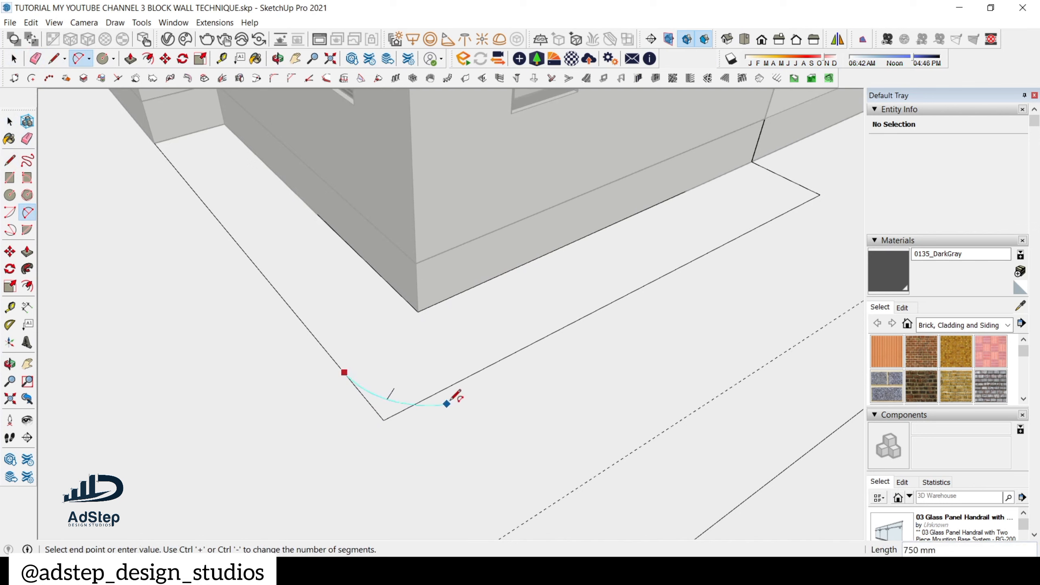
left_click(451, 385)
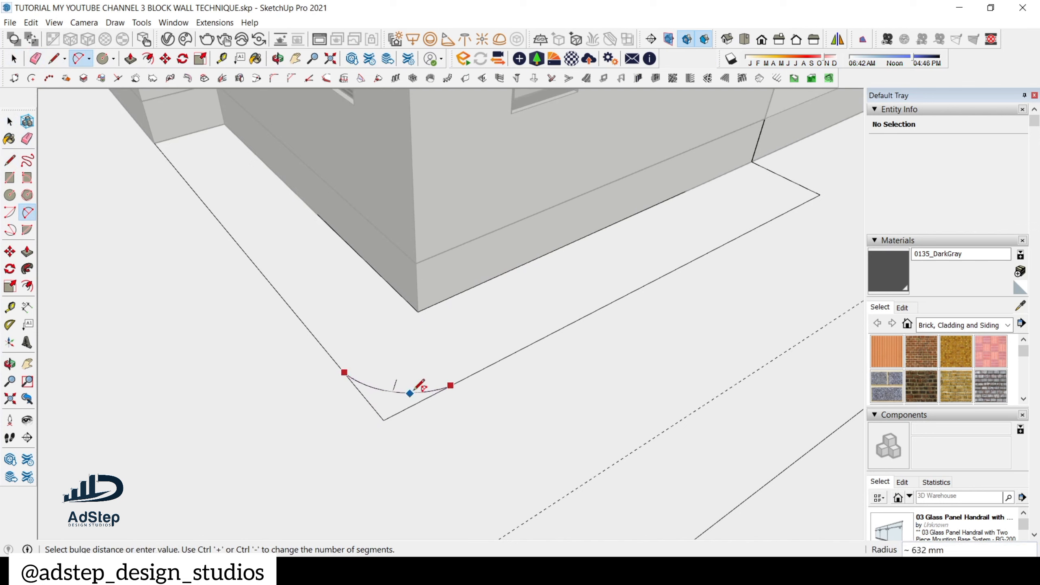
left_click(407, 395)
key("e")
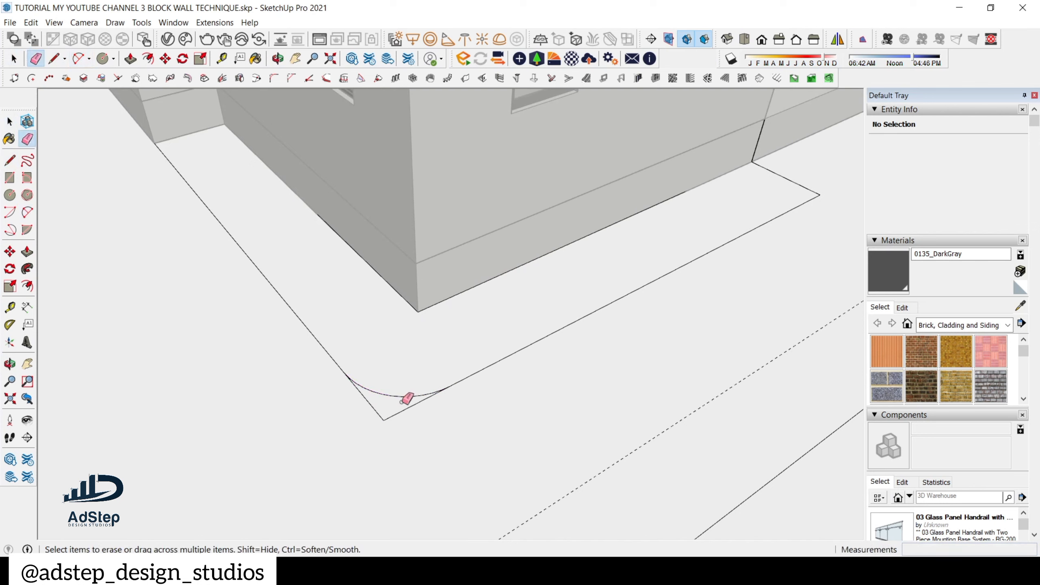
left_click(387, 416)
- Select the rounded L-shaped strip face around the house corner and offset its outline inward by 75 mm
key("space")
scroll(393, 403, "down", 3)
left_click(399, 390)
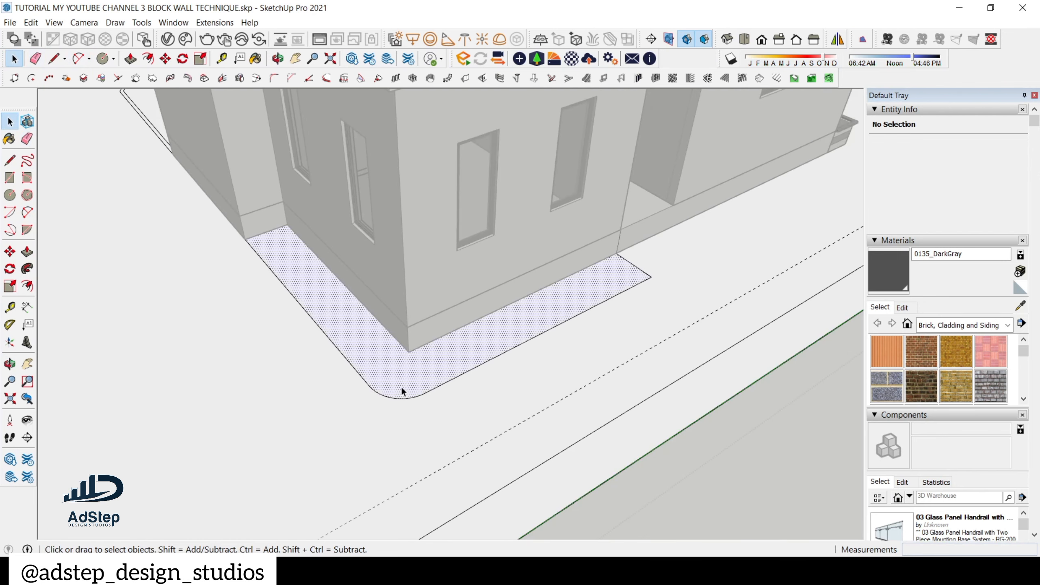
left_click(27, 286)
scroll(378, 346, "up", 5)
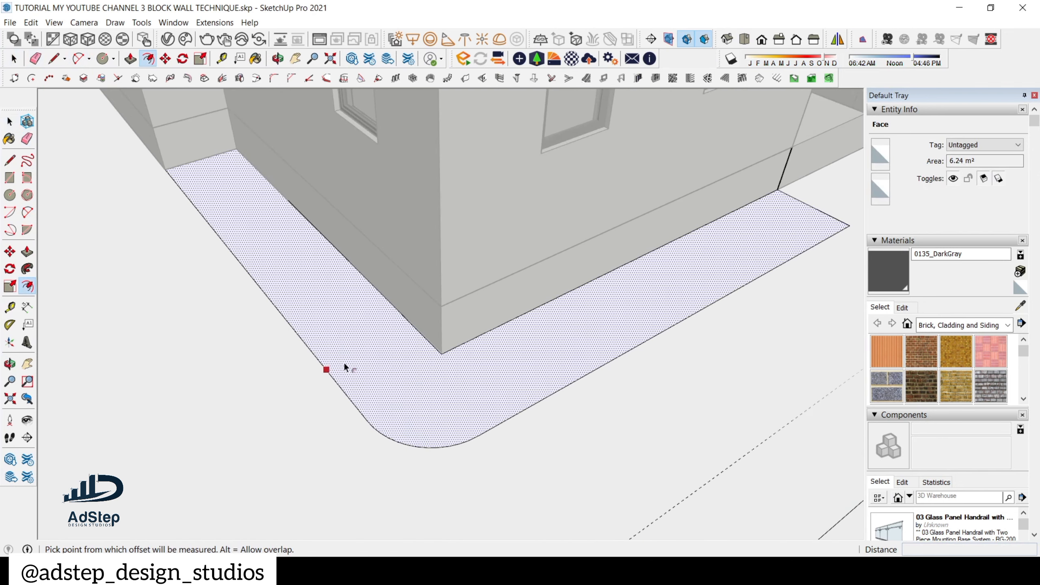
left_click(341, 367)
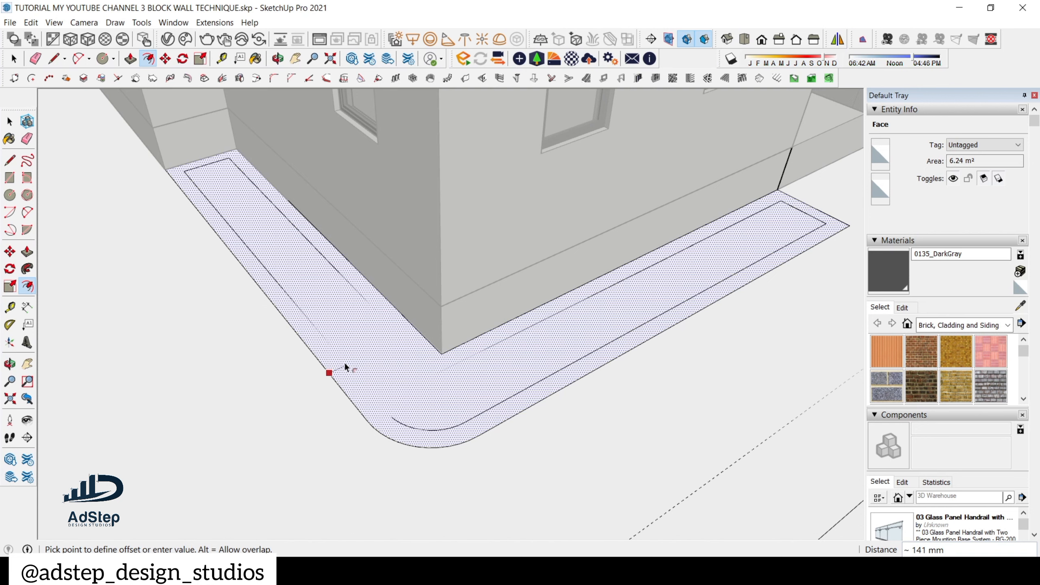
key("Return")
scroll(345, 363, "down", 2)
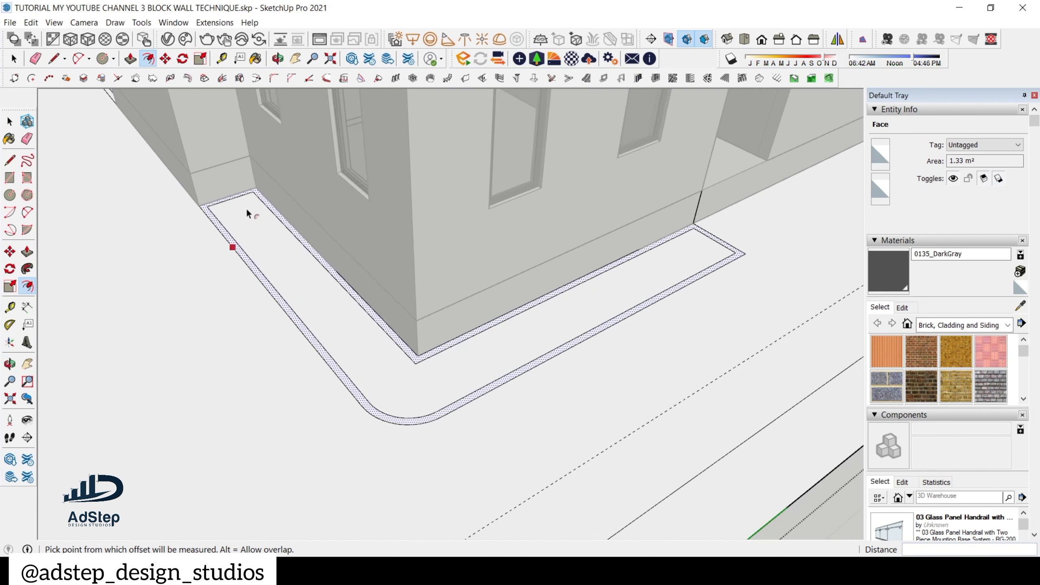
- Draw short lines joining both inner outline corners to the short return wall, making the curb's end there 75 mm wide
scroll(246, 201, "up", 5)
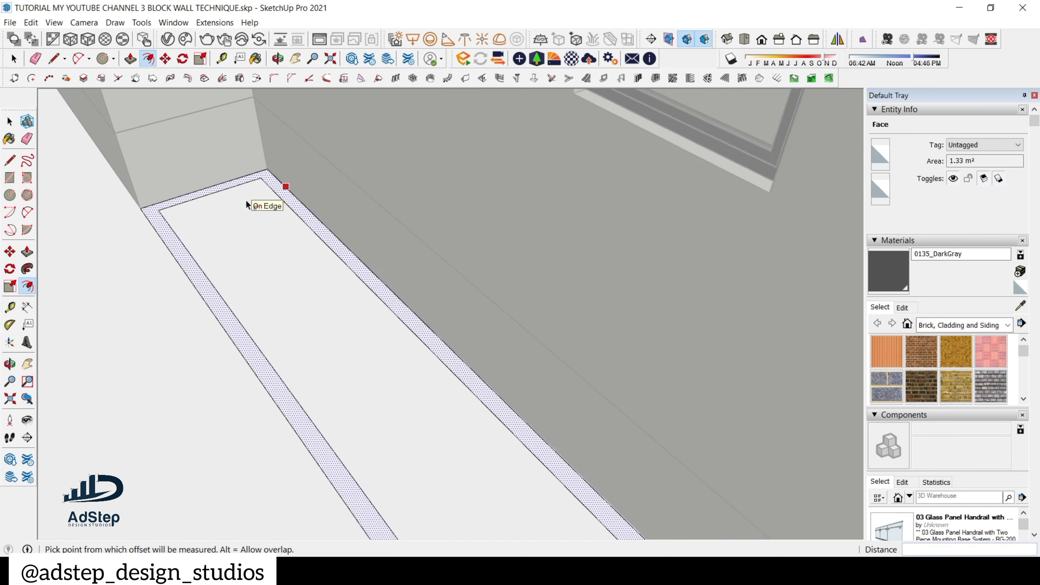
key("l")
scroll(245, 199, "up", 1)
left_click(141, 211)
type("75")
key("Return")
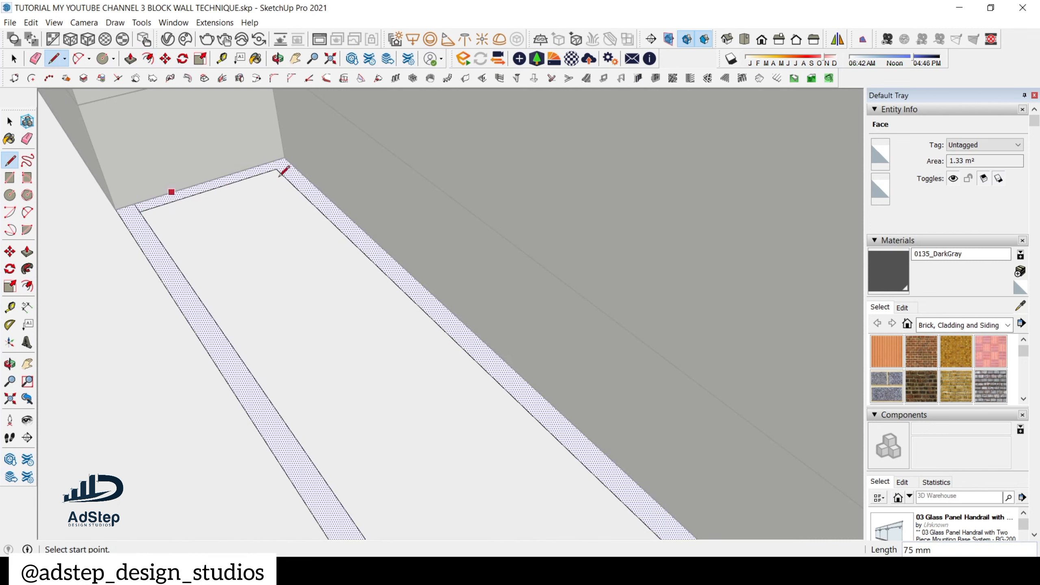
left_click(277, 170)
left_click(273, 162)
scroll(240, 211, "down", 5)
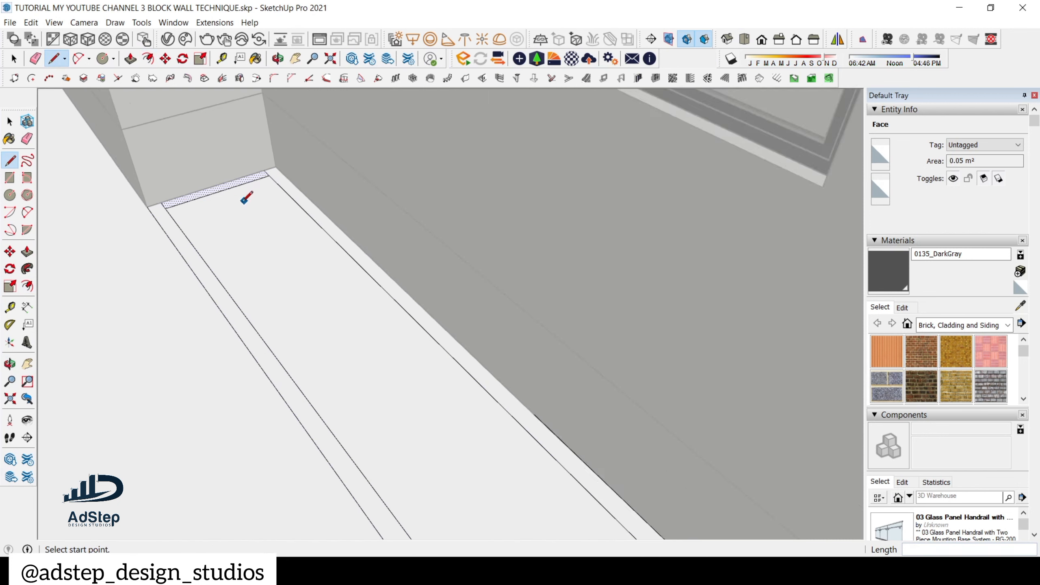
- At the strip's square end by the wall joint, draw a 75 mm line across the curb corner and extend its inner edge to the wall
scroll(569, 232, "up", 3)
scroll(639, 246, "up", 3)
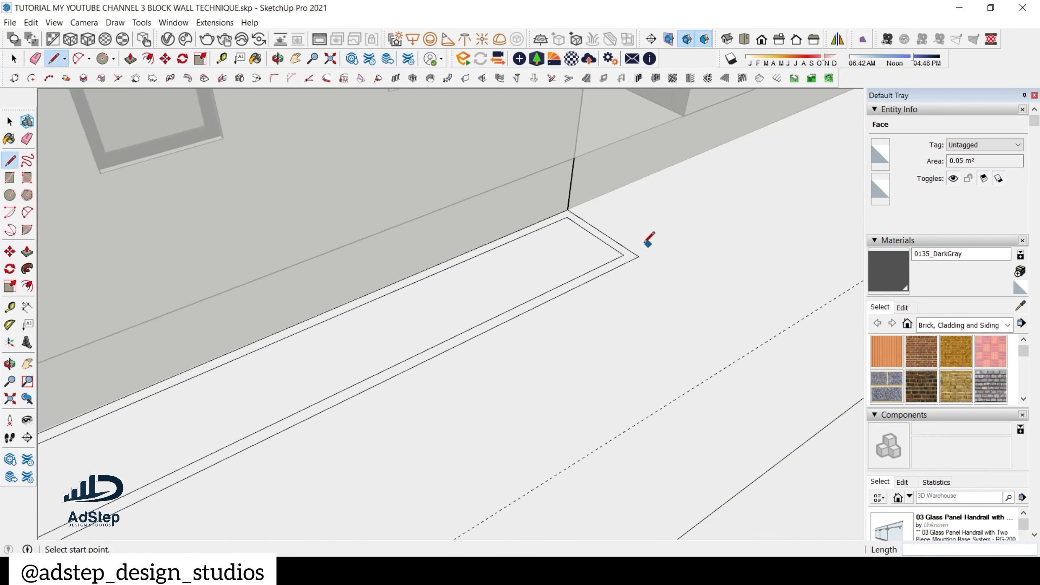
left_click(621, 259)
left_click(632, 254)
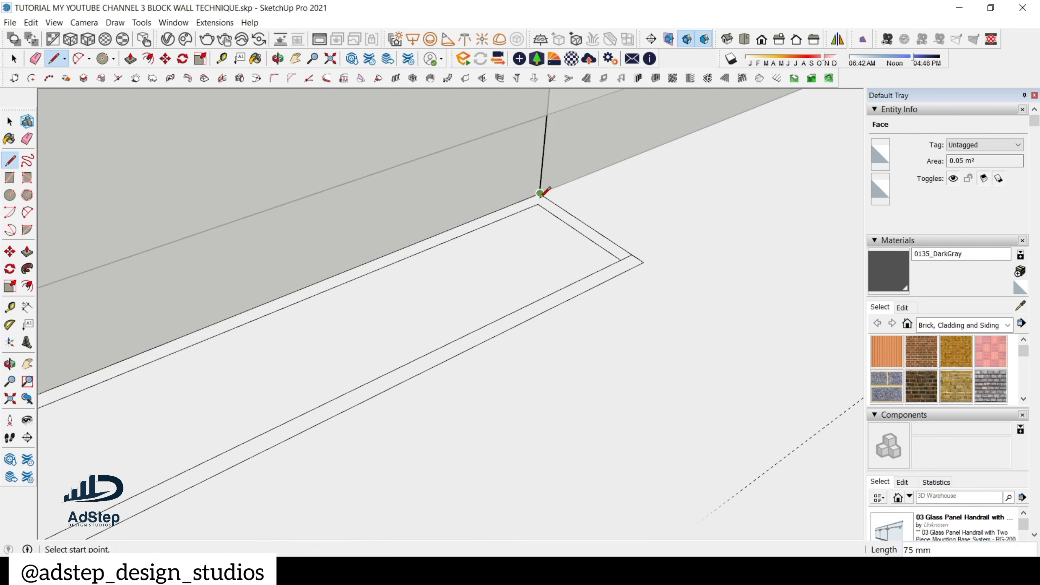
scroll(545, 197, "up", 2)
left_click(549, 211)
key("Escape")
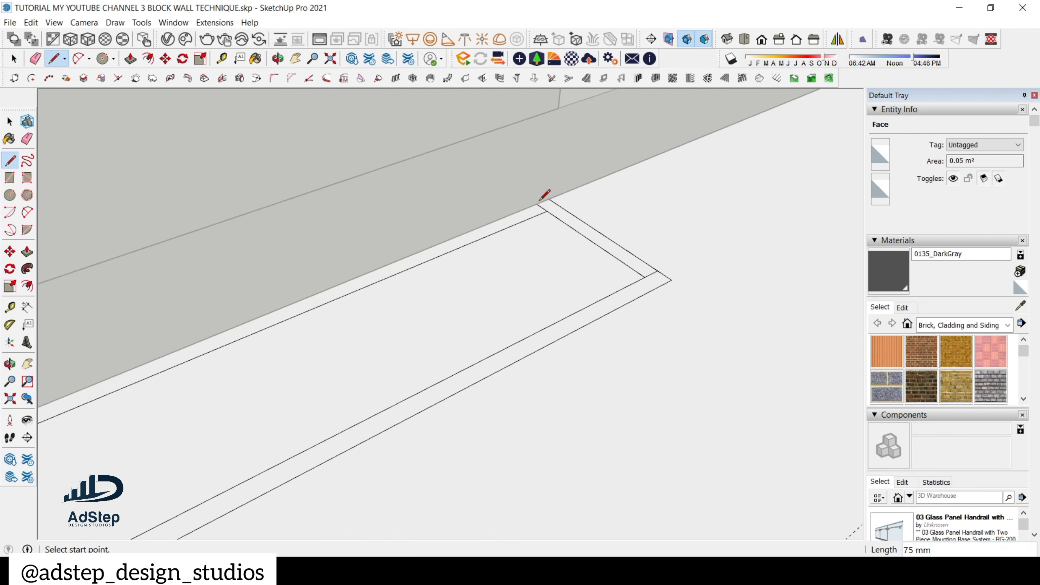
scroll(549, 211, "down", 2)
- Erase the inner offset line along the long wall and the leftover short lines at the strip's square end
key("e")
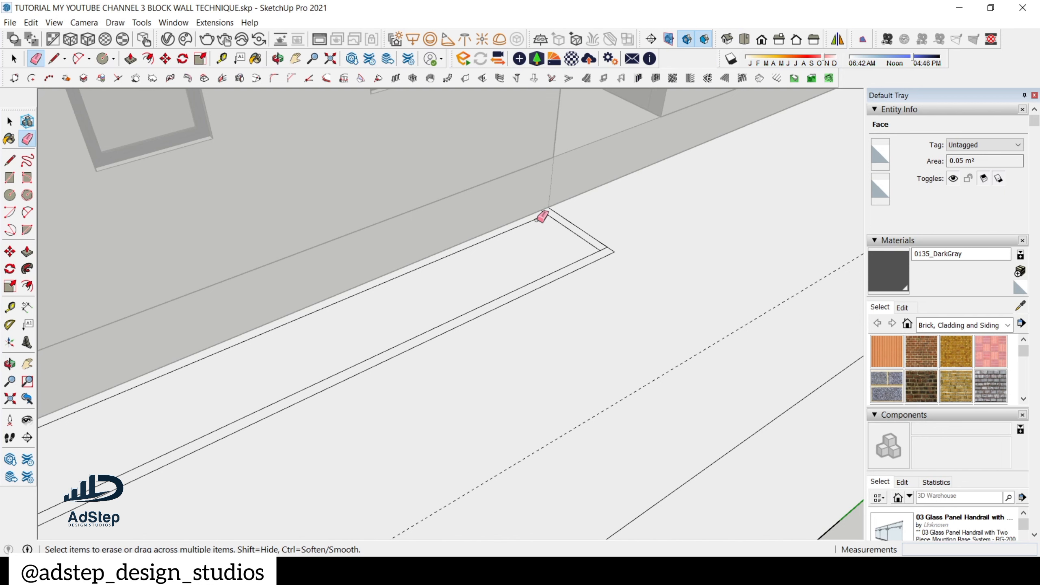
left_click(536, 217)
scroll(656, 240, "down", 5)
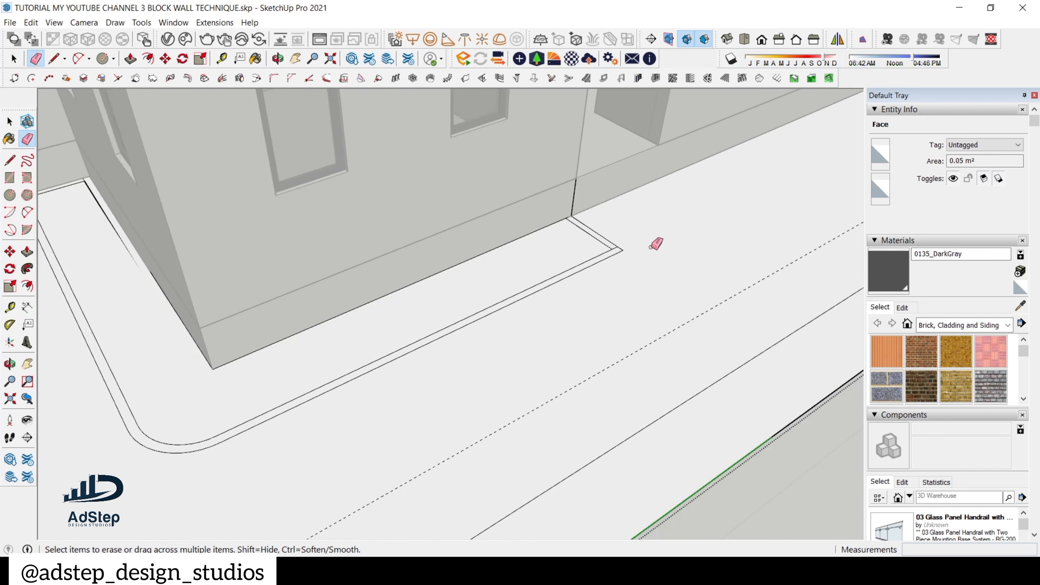
scroll(627, 248, "up", 6)
scroll(624, 246, "down", 1)
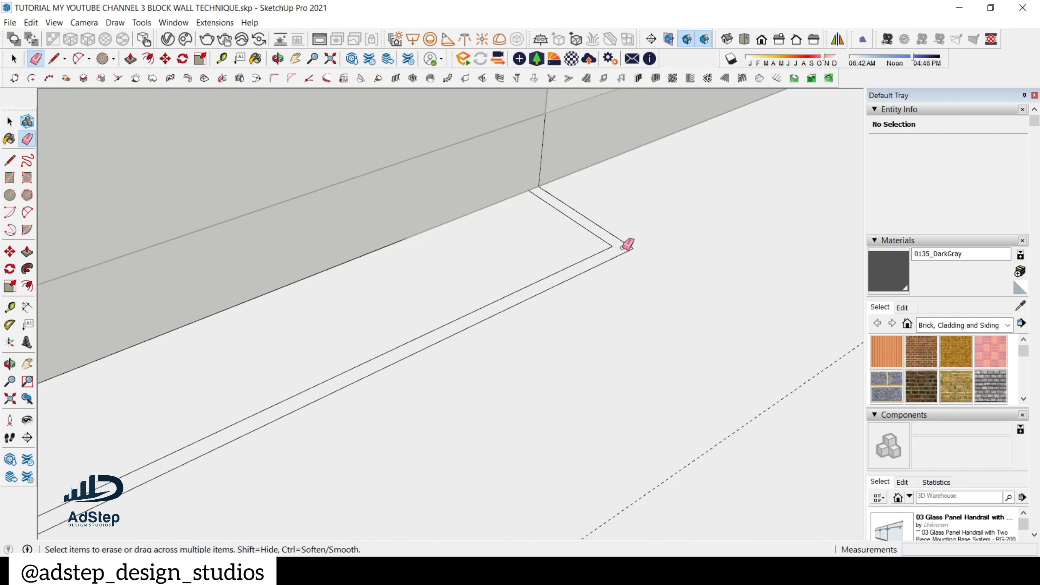
- Erase the inner offset line running along the short return wall at the strip's other end
scroll(633, 249, "down", 4)
mouse_move(639, 256)
middle_mouse_down()
mouse_move(578, 283)
mouse_move(381, 288)
mouse_move(544, 323)
mouse_move(507, 289)
mouse_move(696, 202)
middle_mouse_up()
key("e")
scroll(572, 325, "up", 4)
scroll(573, 324, "up", 2)
scroll(634, 316, "down", 3)
scroll(592, 321, "down", 2)
scroll(341, 284, "up", 6)
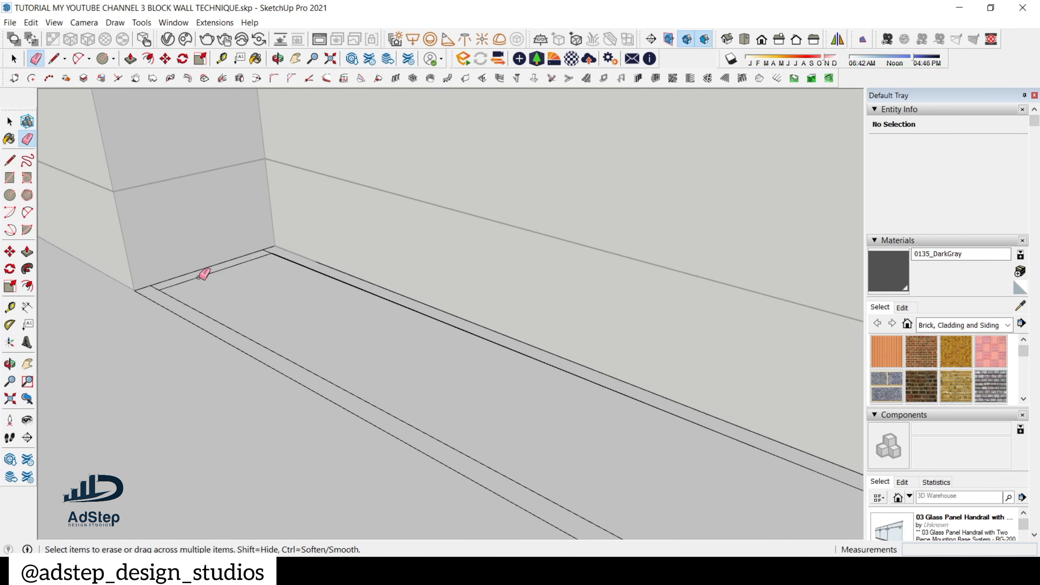
left_click(246, 262)
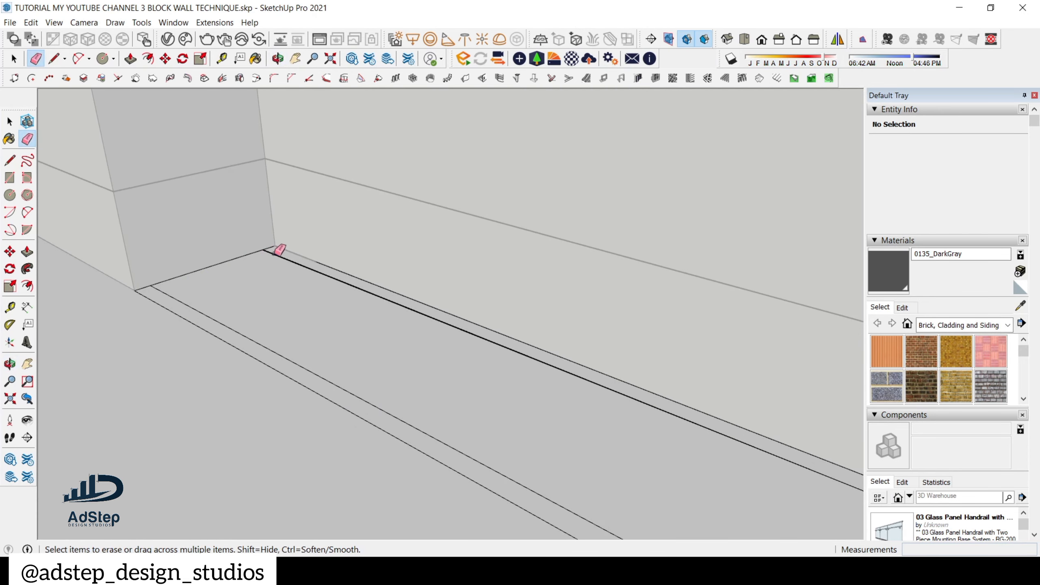
- Select the rounded curb strip by the house corner to check it is one continuous face, and review the whole plot layout
key("space")
left_click(278, 363)
scroll(343, 329, "down", 6)
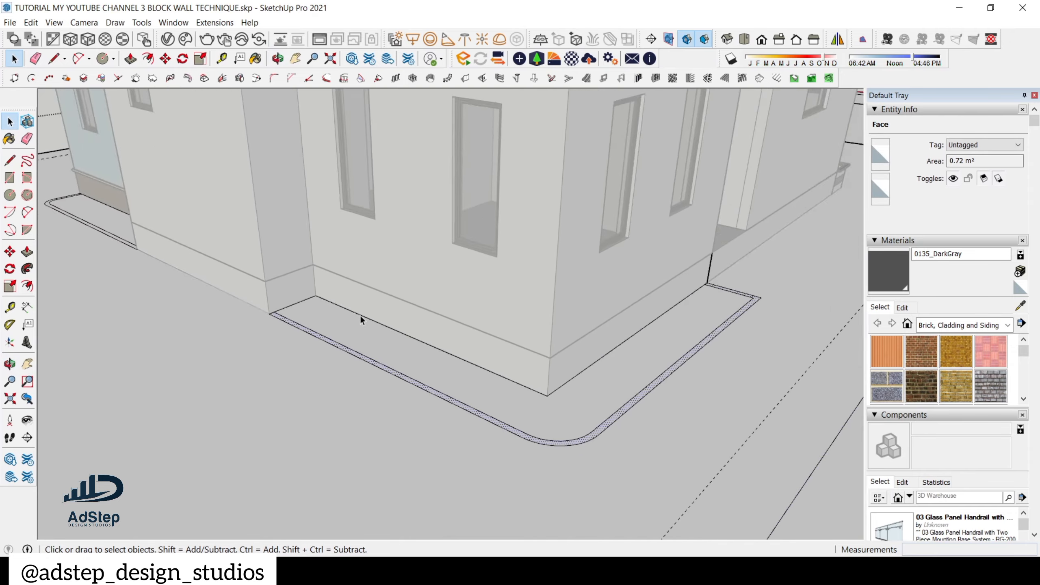
scroll(456, 345, "down", 7)
middle_click_drag(641, 300, 44, 346)
scroll(213, 328, "down", 3)
middle_click_drag(455, 368, 300, 318)
scroll(299, 317, "up", 5)
scroll(499, 357, "down", 5)
scroll(388, 324, "up", 4)
scroll(485, 381, "down", 2)
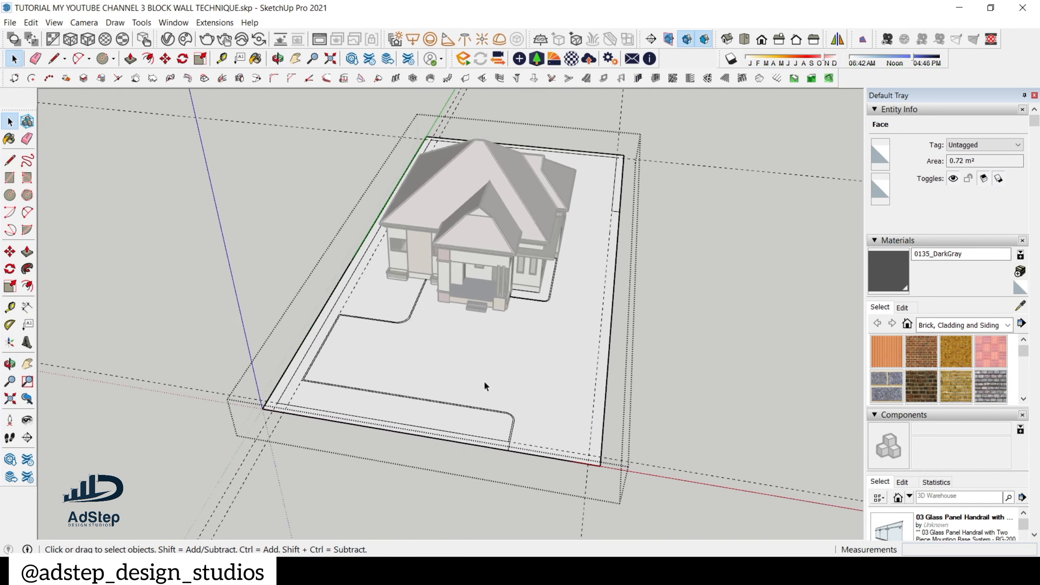
- Erase the dashed guide lines running along the plot's two long sides and its rear edge
scroll(388, 297, "up", 4)
key("e")
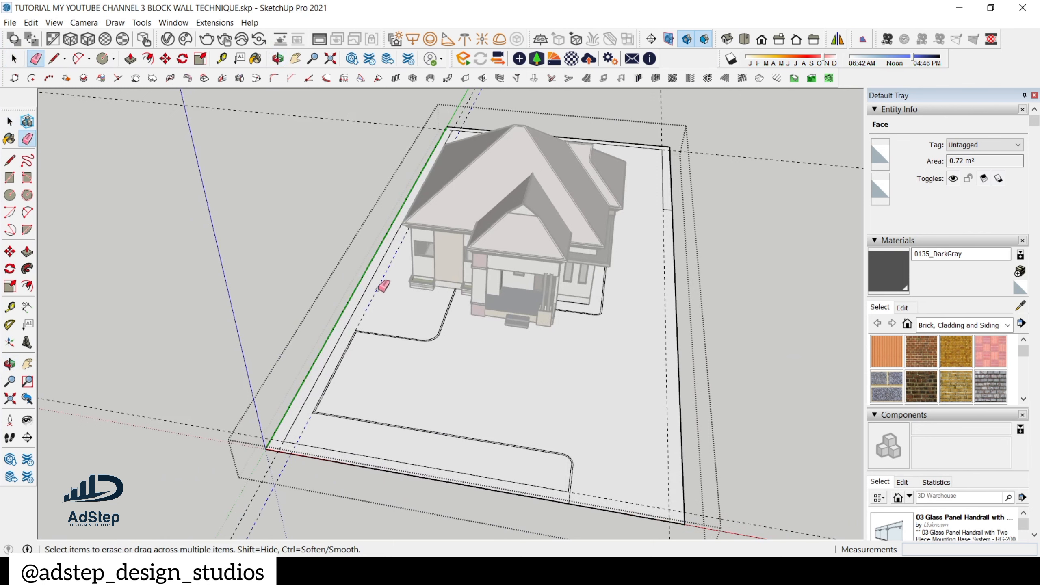
scroll(507, 386, "down", 5)
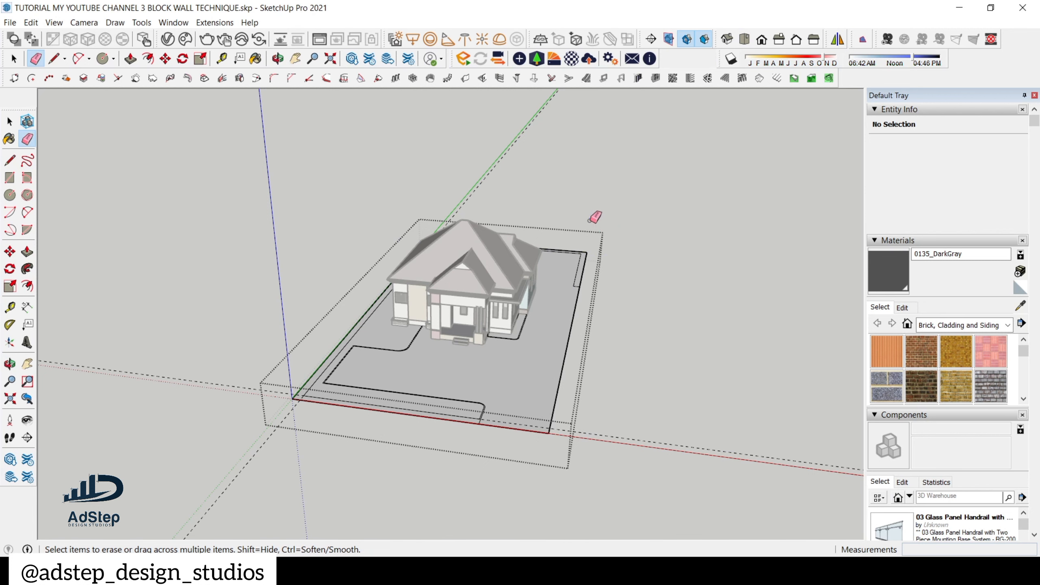
scroll(477, 337, "up", 2)
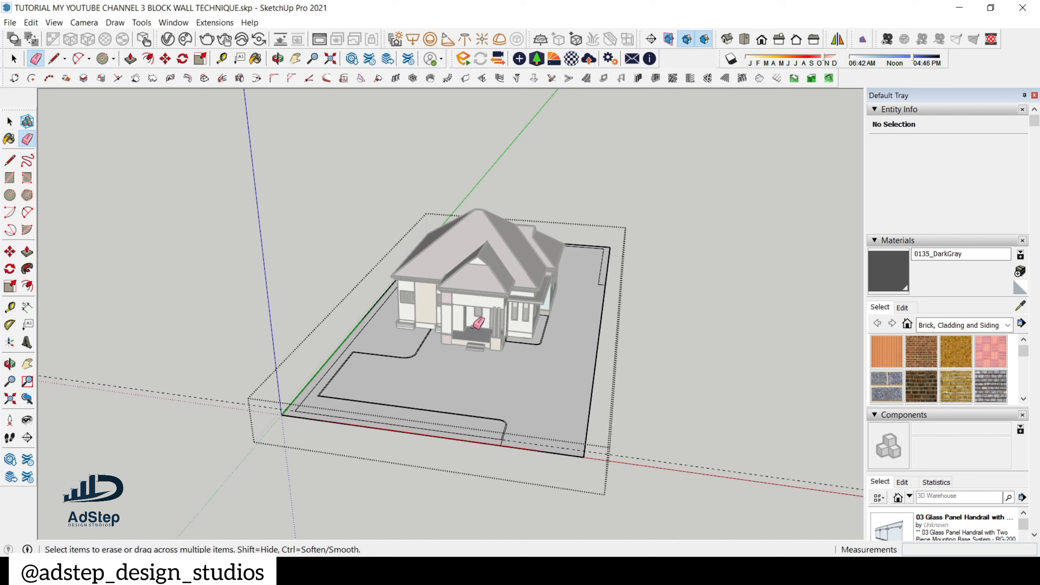
scroll(451, 336, "up", 3)
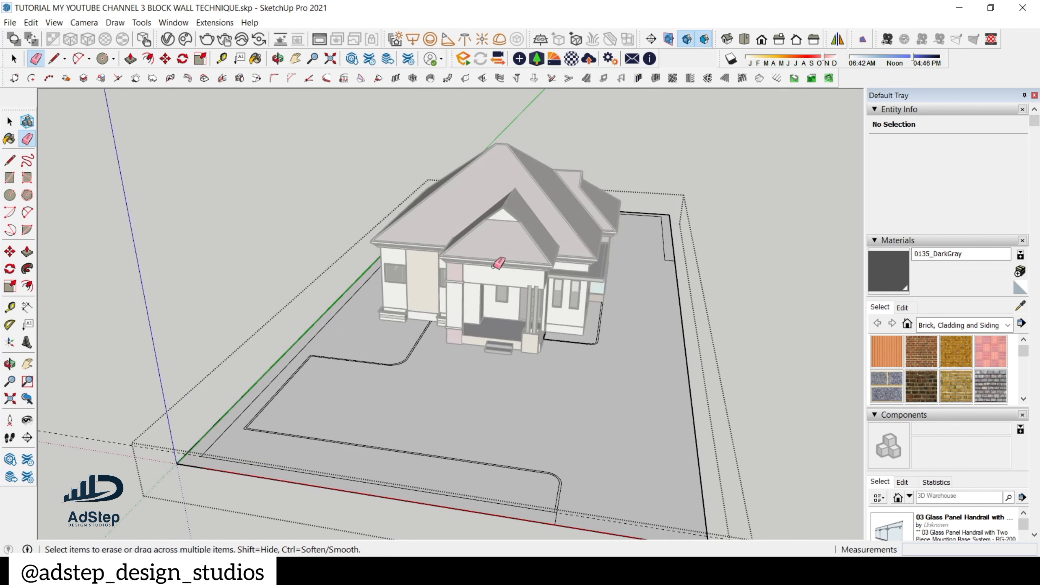
scroll(493, 266, "down", 5)
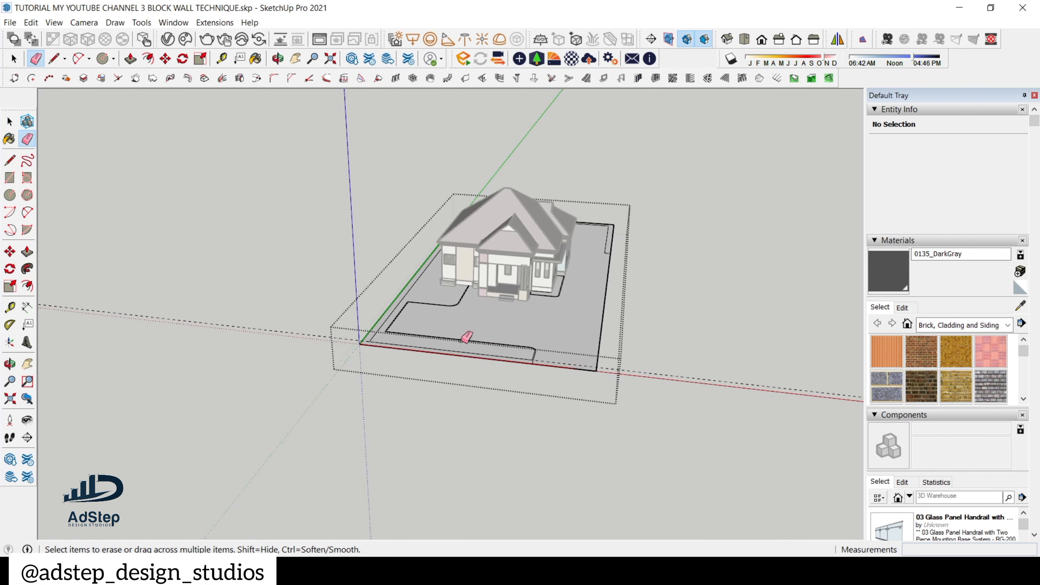
- Finish editing the plot group and return to the full model with the house
middle_click_drag(462, 340, 525, 293)
scroll(528, 291, "up", 5)
key("space")
scroll(457, 292, "down", 5)
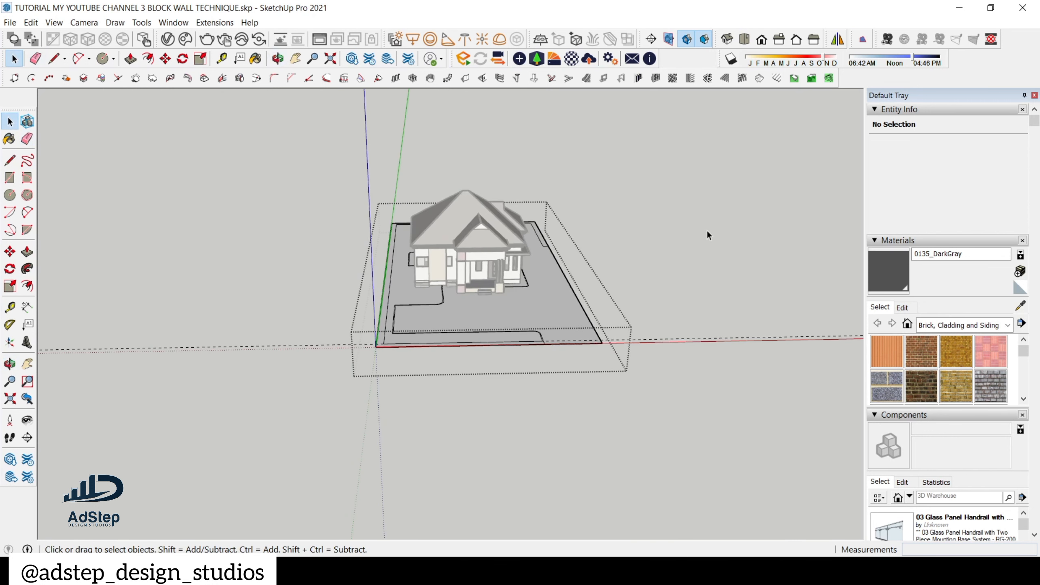
middle_click_drag(708, 230, 561, 295)
scroll(476, 316, "up", 3)
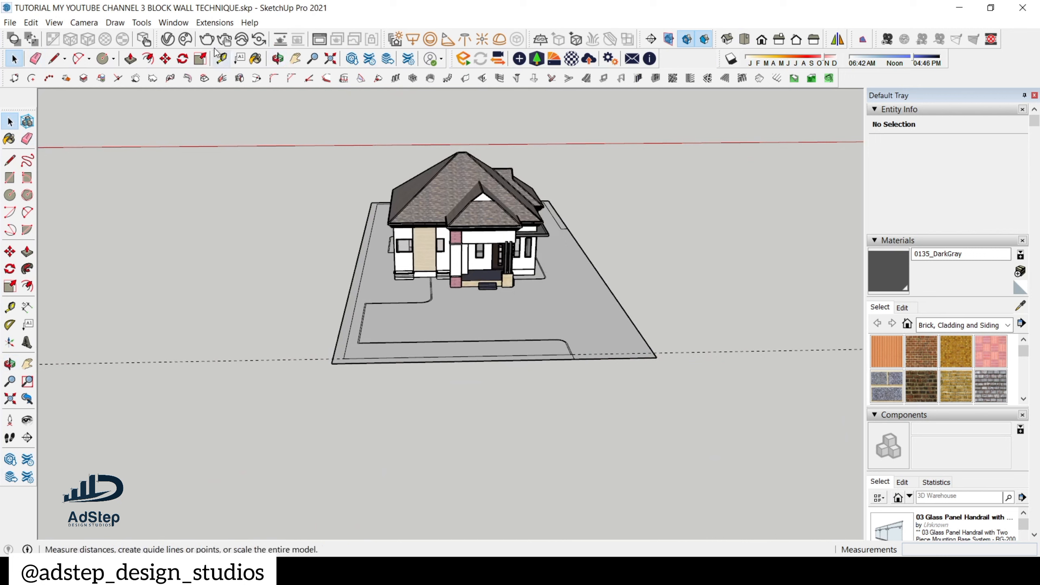
- Switch to the 3D Warehouse website in Chrome and begin a content search with "tr"
left_click(213, 24)
mouse_move(173, 22)
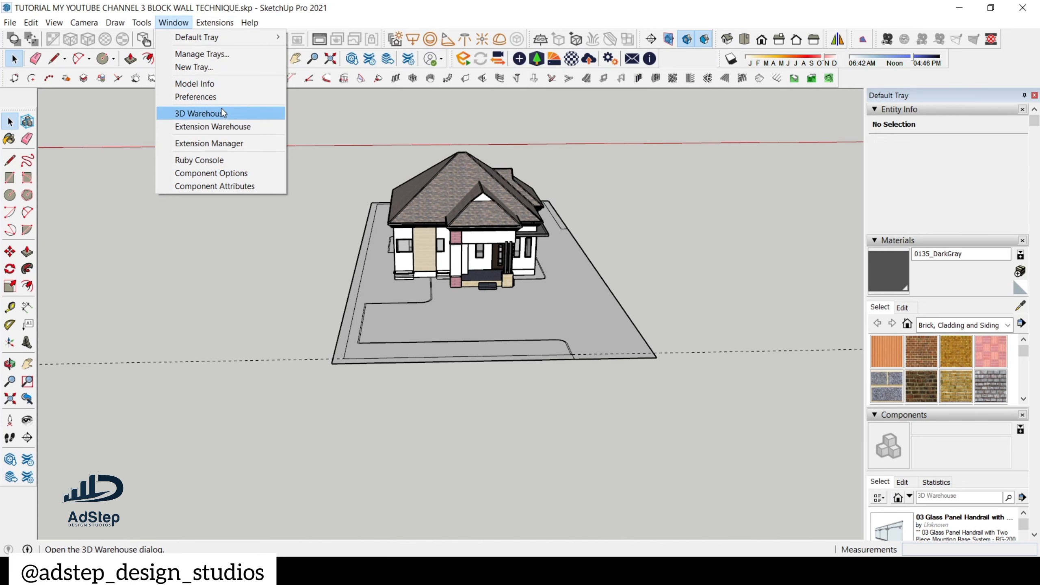
left_click(586, 487)
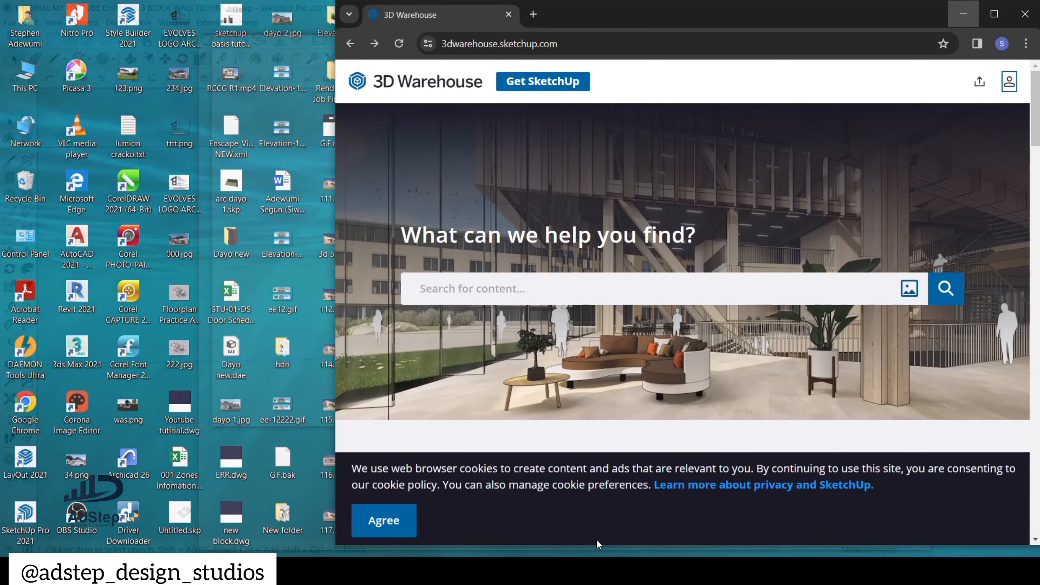
left_click(597, 540)
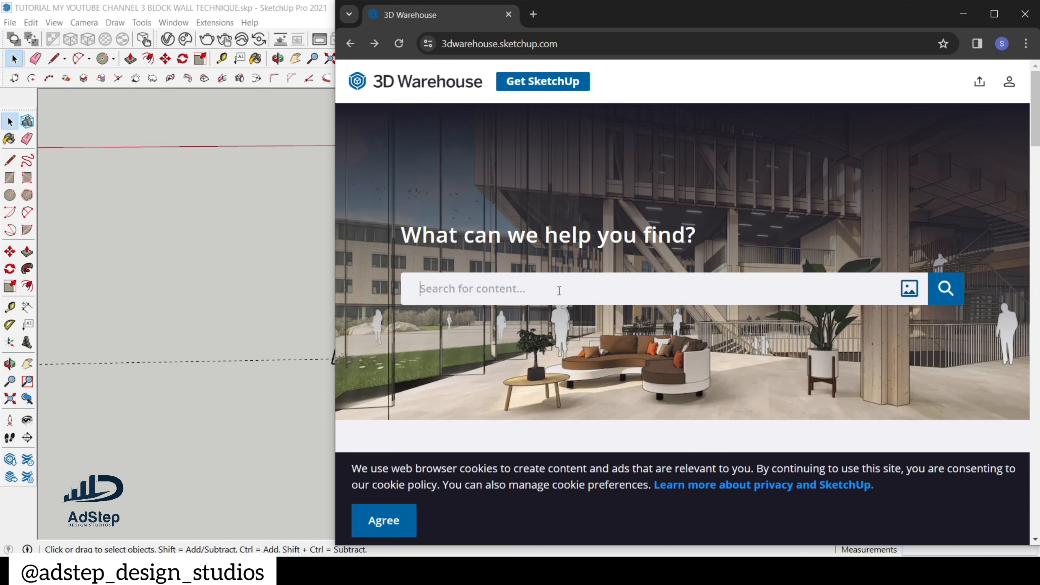
left_click(560, 290)
type("tr")
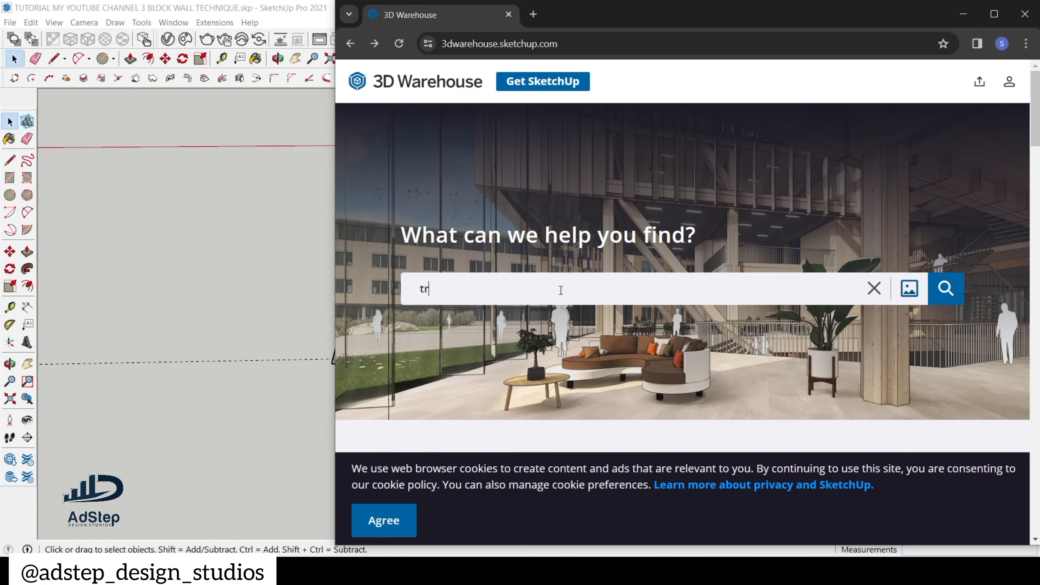
- Search 3D Warehouse for trees and open the 2.1 MB Tree model with the slender trunk
type("ees")
key("Return")
scroll(547, 250, "down", 1)
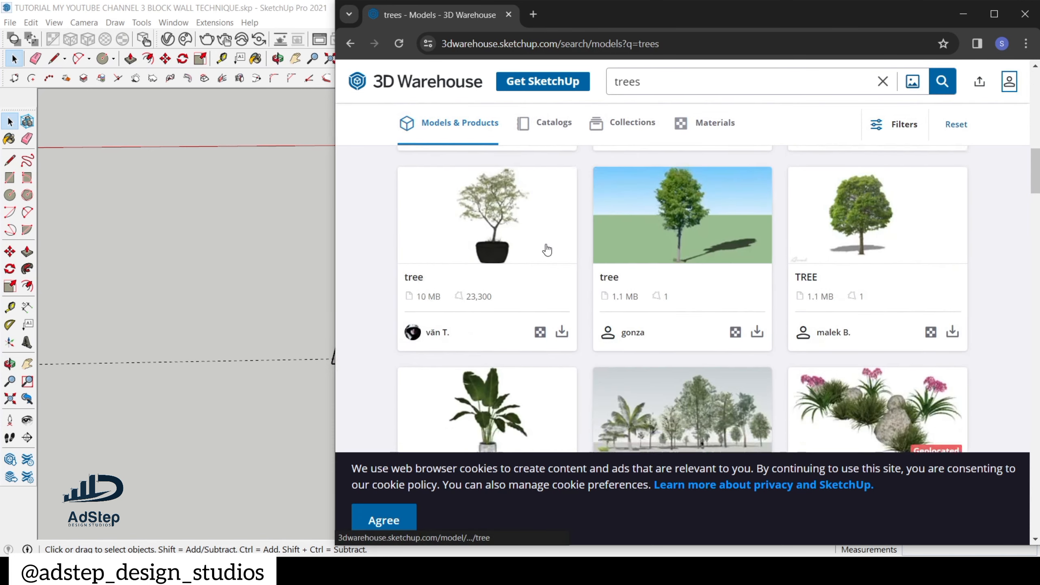
scroll(548, 249, "down", 3)
scroll(544, 258, "up", 6)
scroll(551, 240, "up", 5)
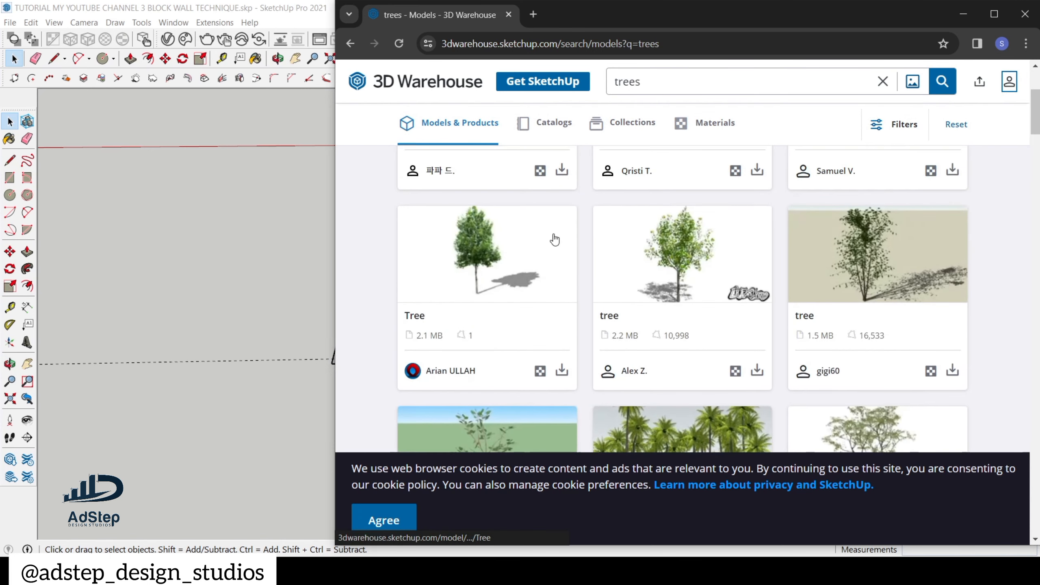
scroll(552, 237, "down", 4)
left_click(522, 284)
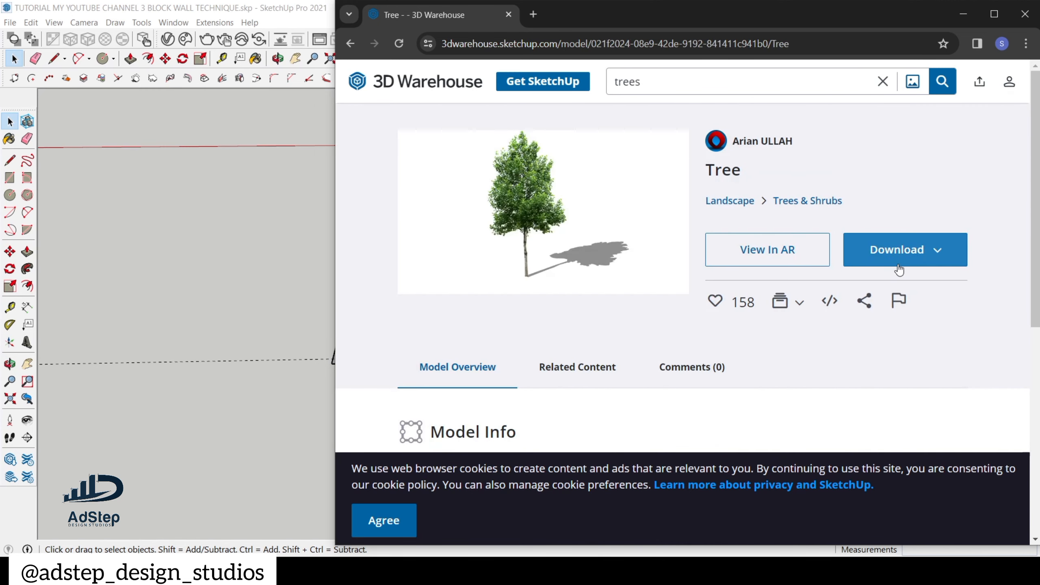
- Request the tree model's download and sign in to the Trimble account using the saved password
left_click(896, 258)
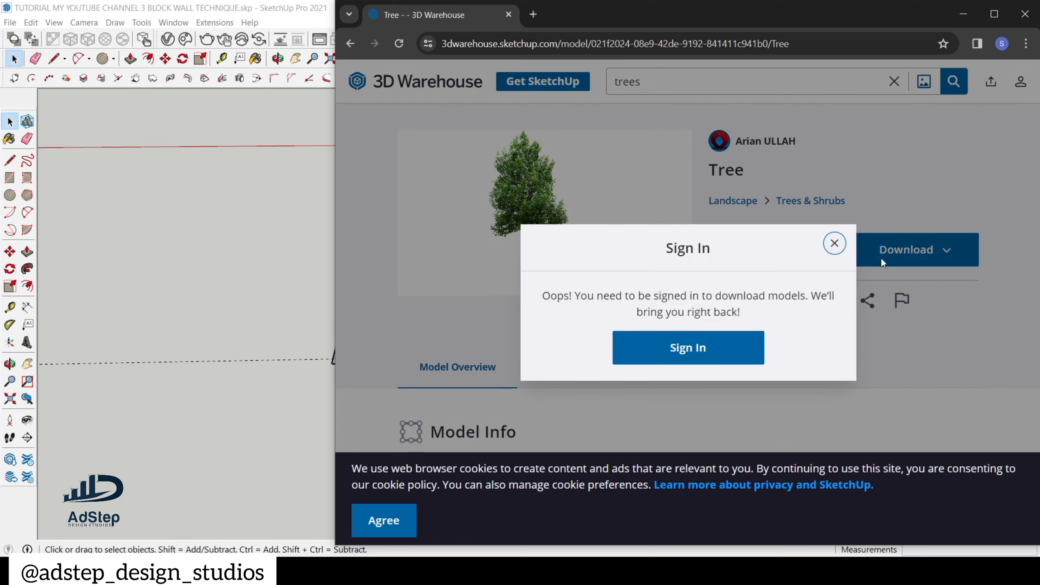
left_click(740, 351)
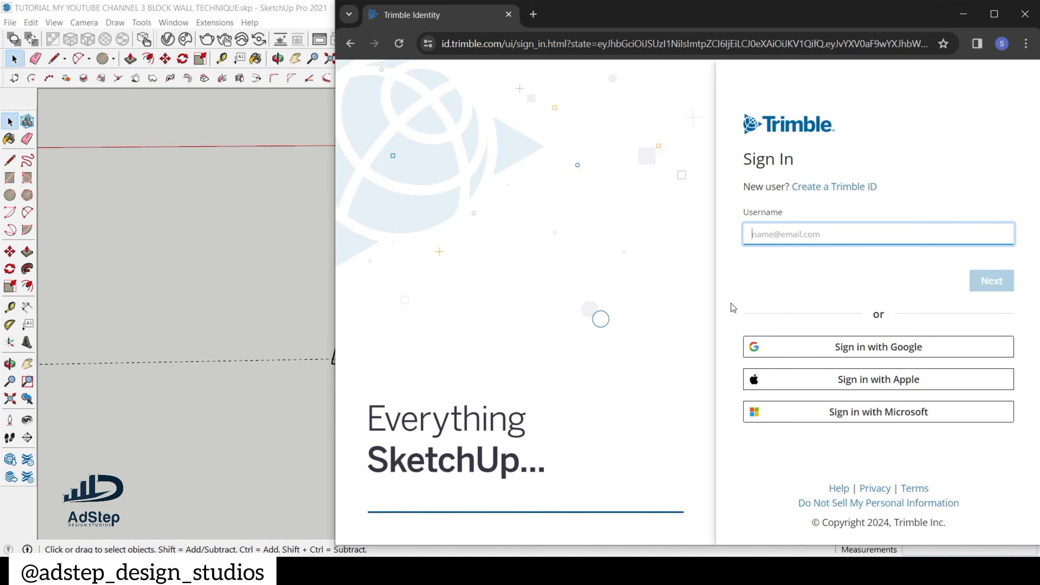
left_click(793, 230)
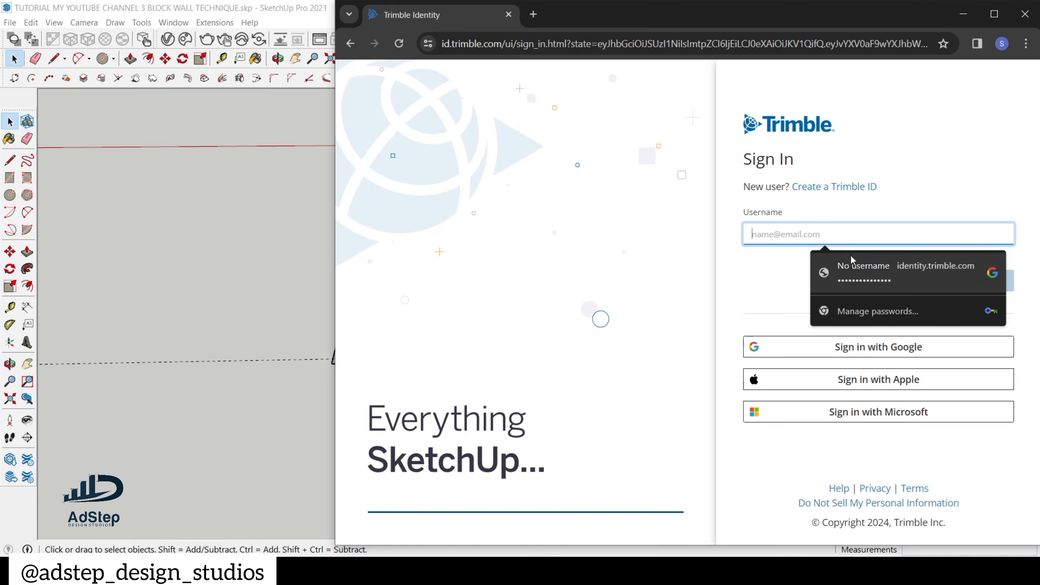
left_click(884, 271)
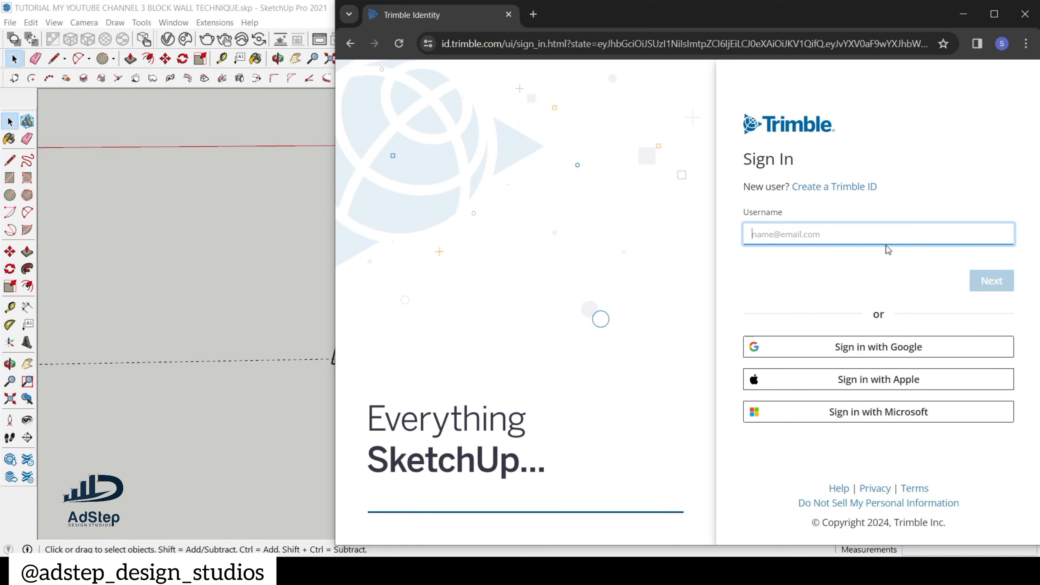
left_click(885, 229)
left_click(930, 274)
left_click(944, 238)
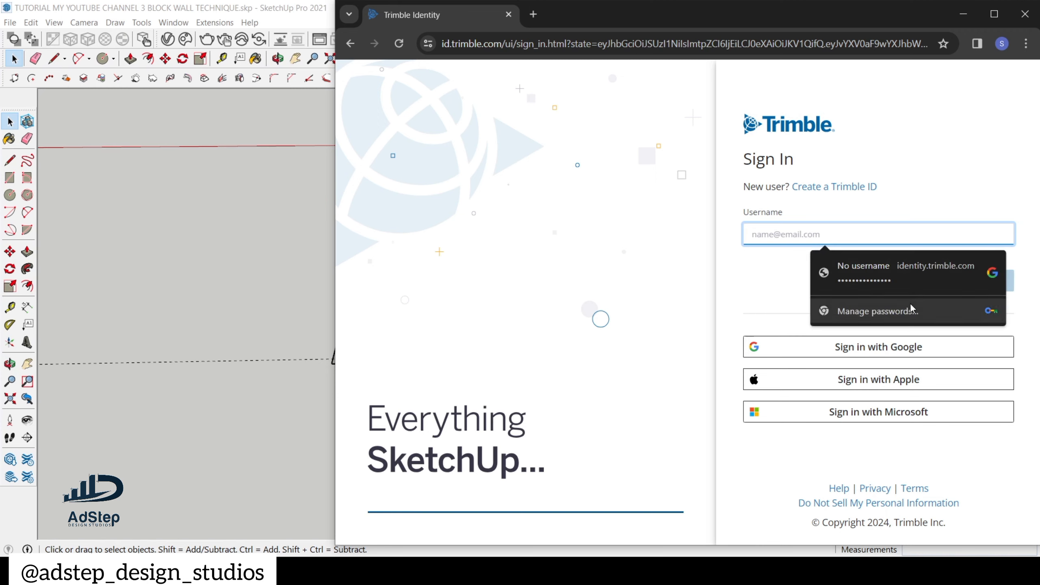
left_click(903, 271)
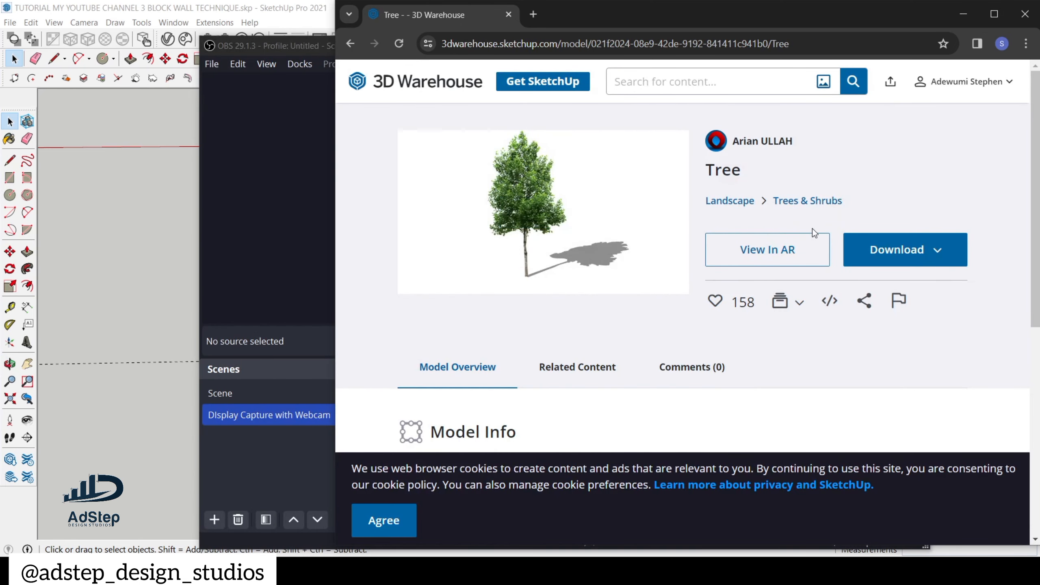
- Download the tree model as a SketchUp file
left_click(874, 259)
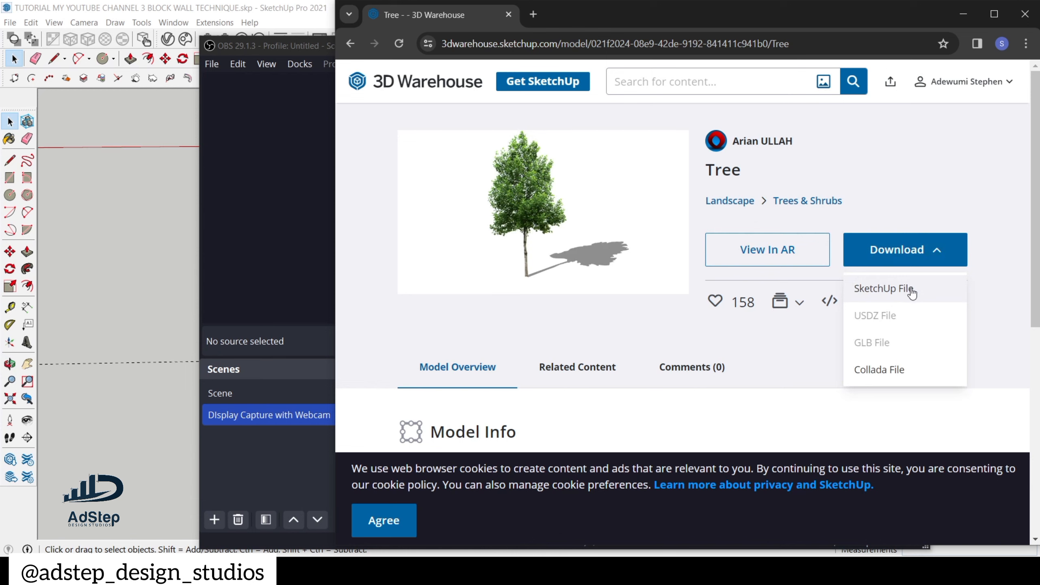
left_click(906, 289)
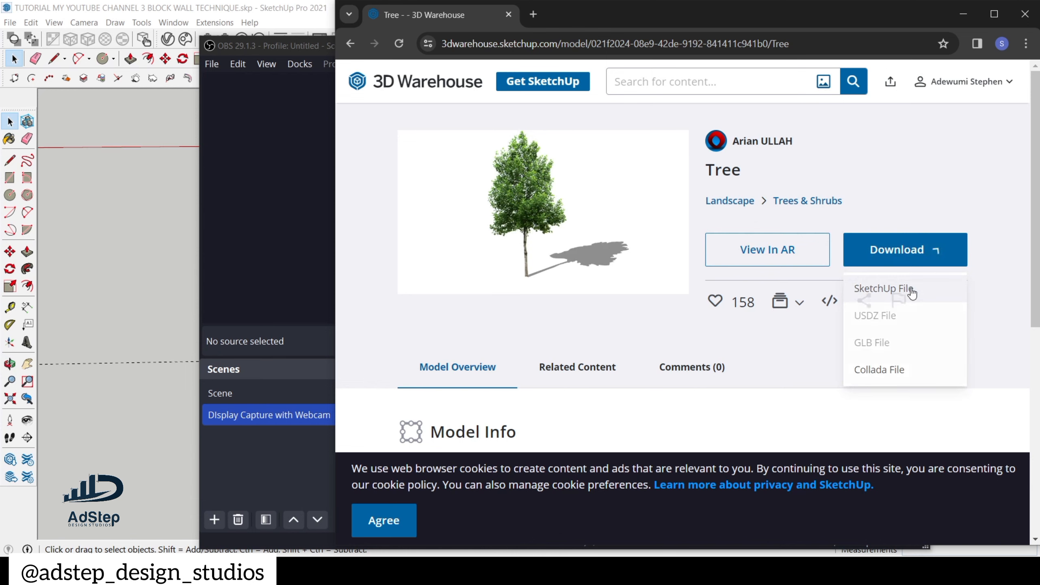
left_click(938, 259)
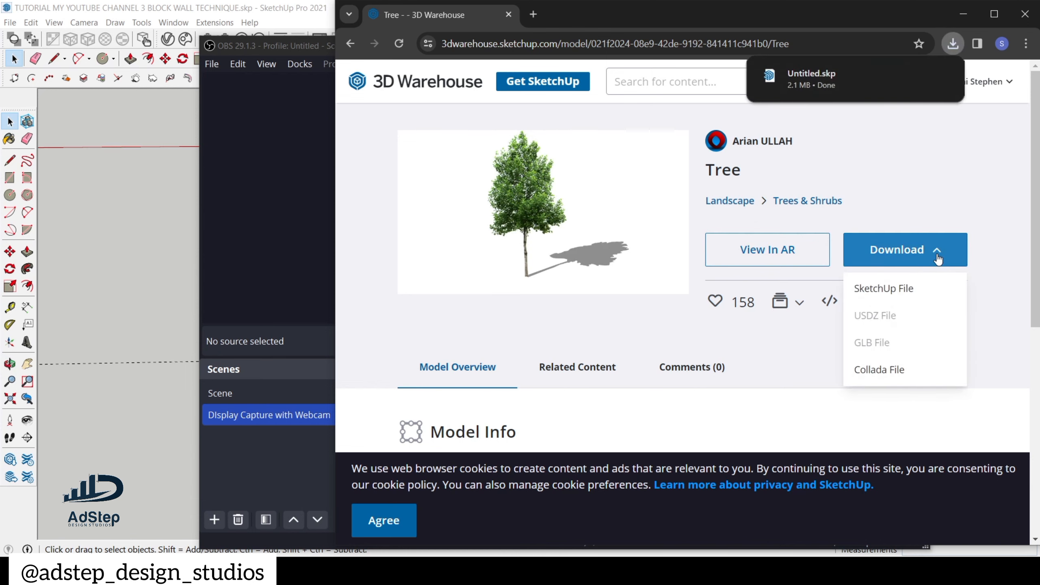
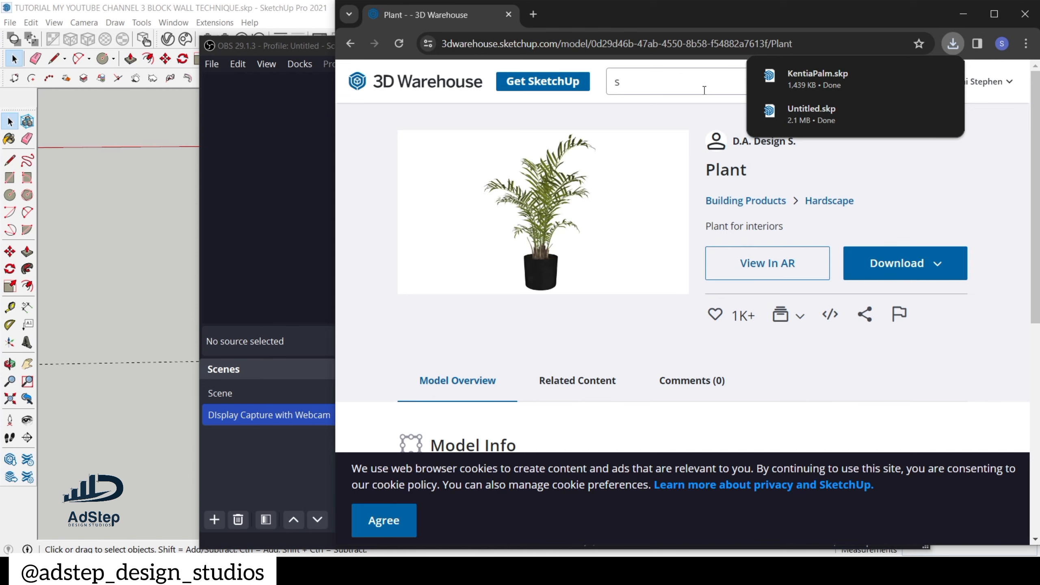
type("trubs")
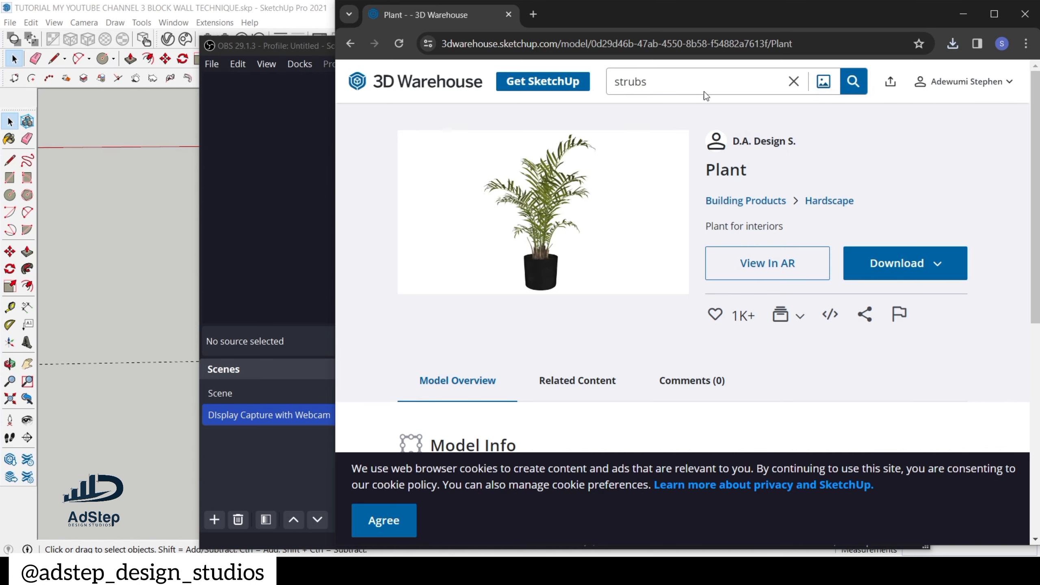
key("Return")
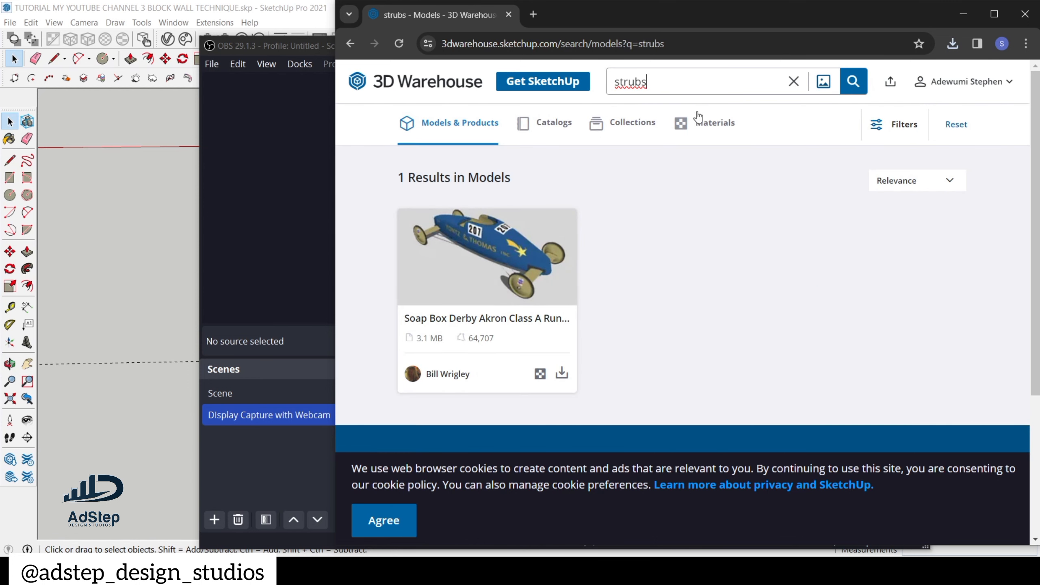
scroll(572, 195, "down", 3)
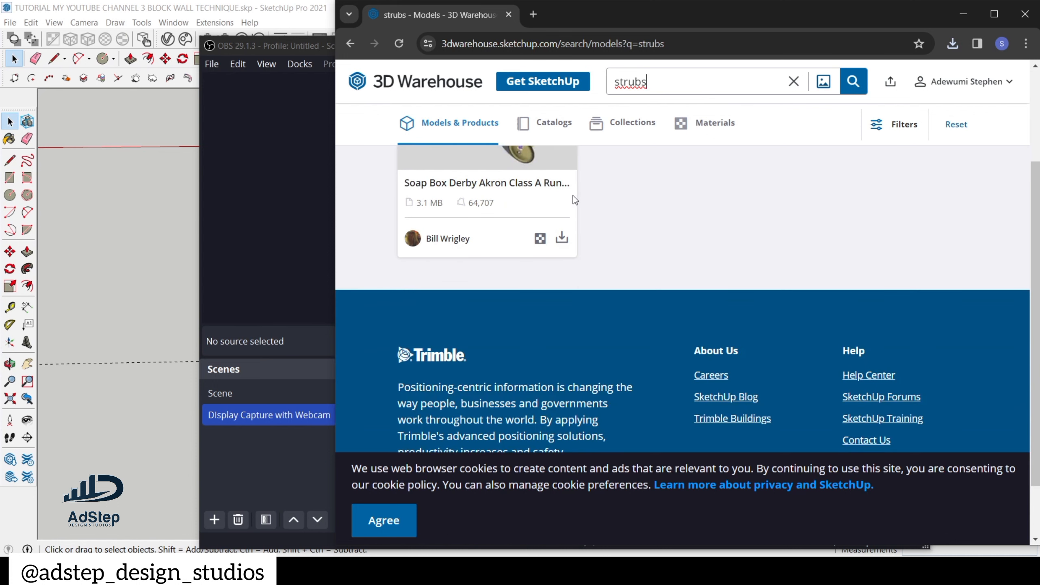
scroll(573, 196, "up", 3)
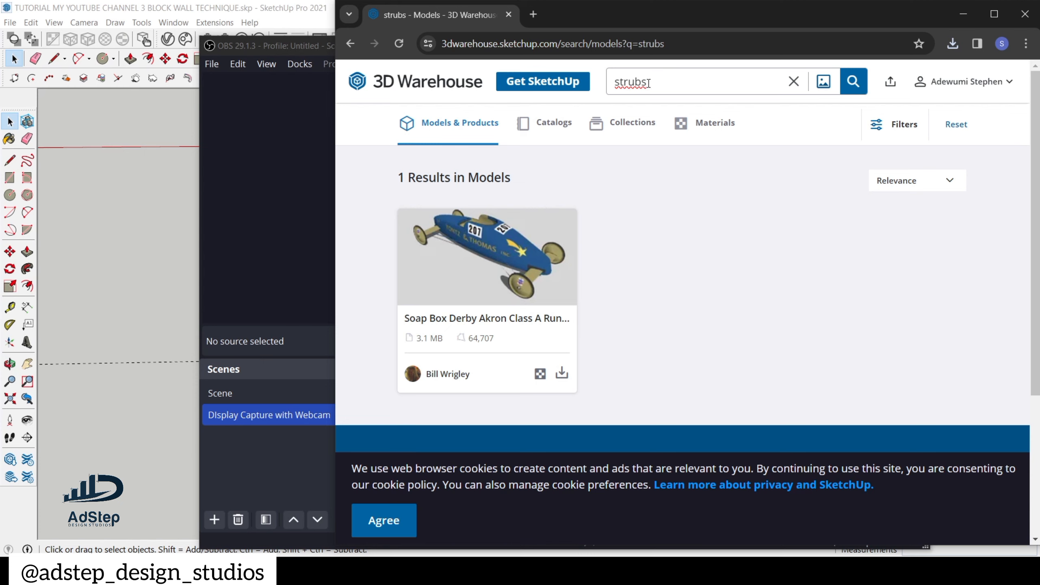
key("BackSpace")
key("BackSpace")
key("BackSpace")
key("BackSpace")
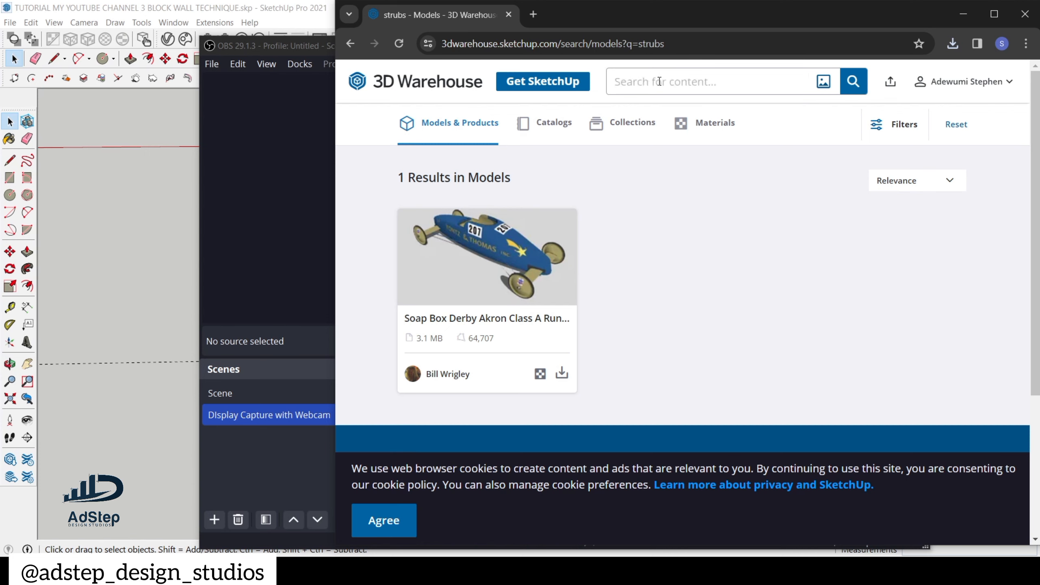
- Search 3D Warehouse for shrubs and open the SHRUB model showing a hedge in a planter
type("shrubs")
key("Return")
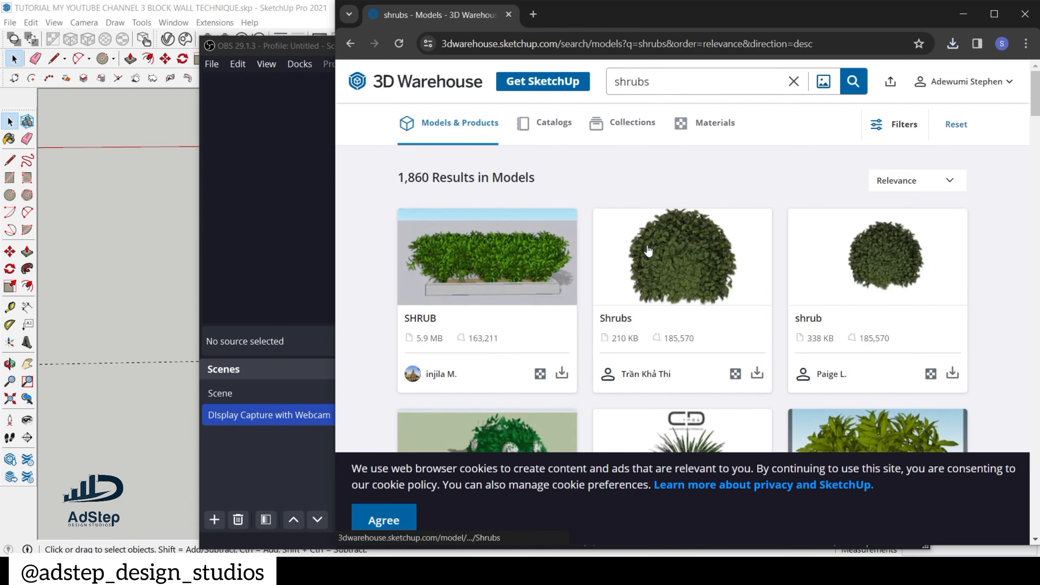
scroll(647, 250, "down", 3)
scroll(643, 250, "up", 3)
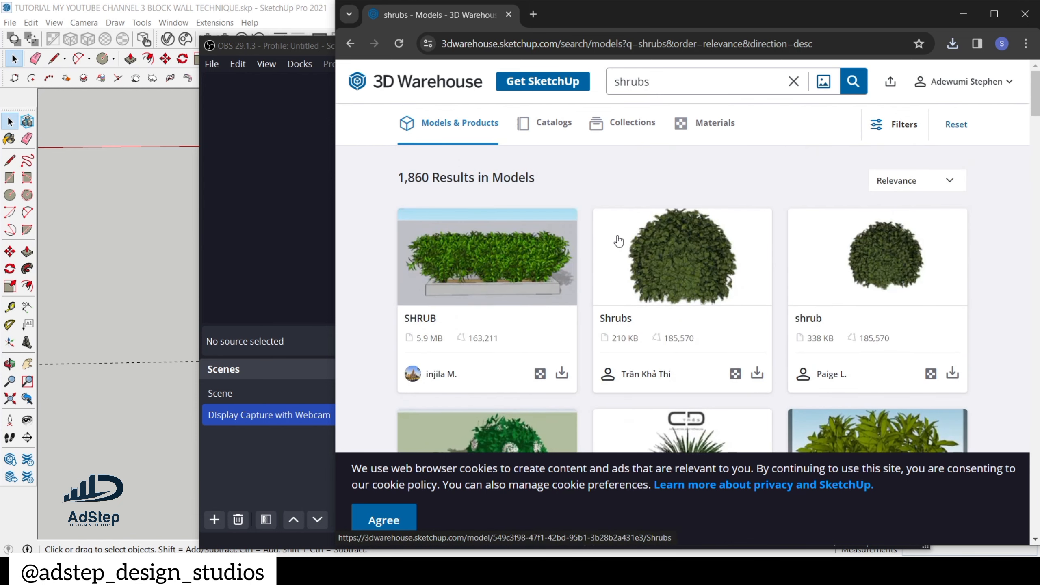
scroll(642, 250, "down", 8)
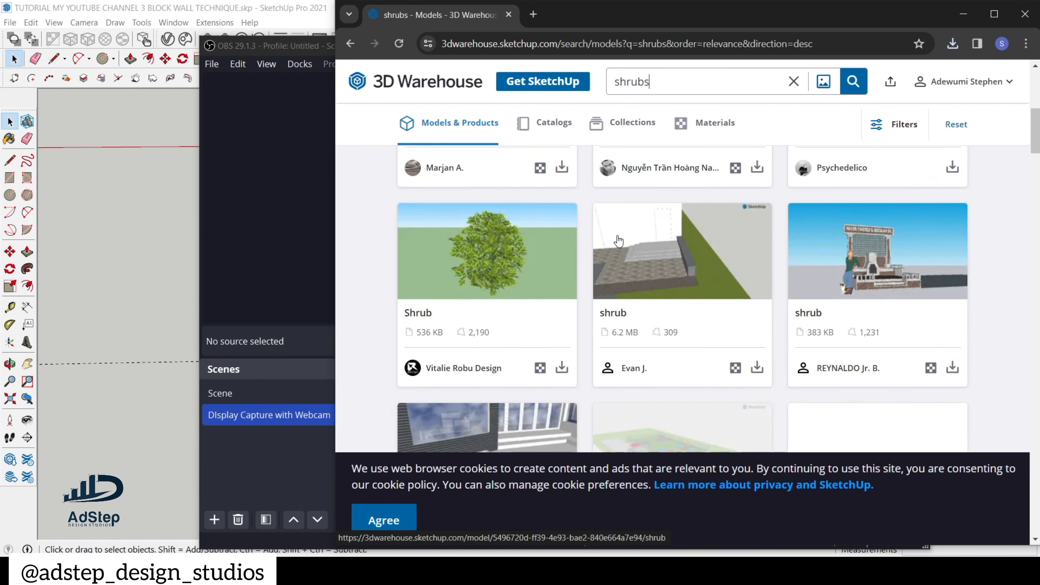
scroll(618, 241, "up", 4)
scroll(526, 261, "up", 3)
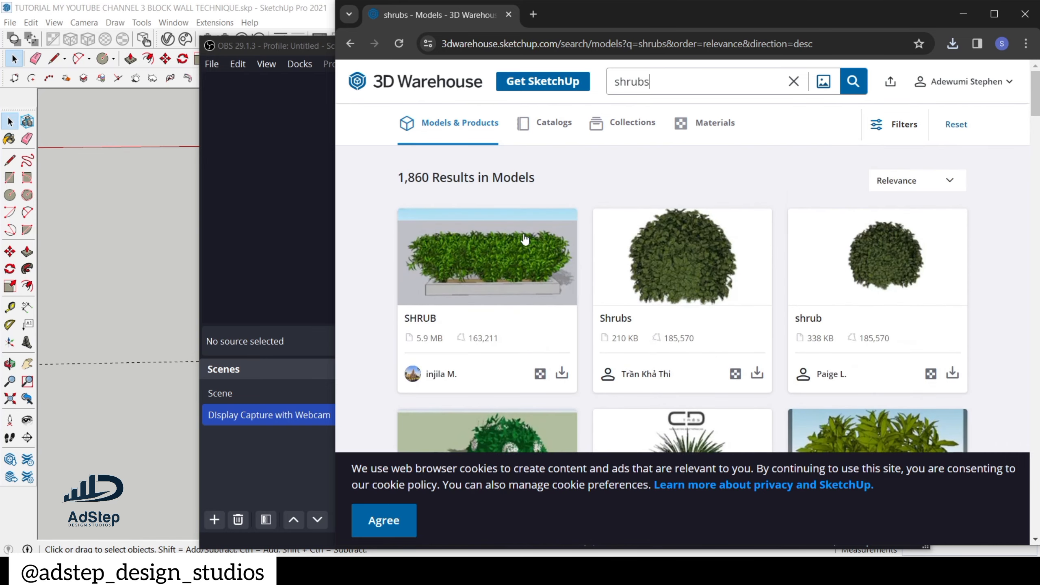
left_click(522, 239)
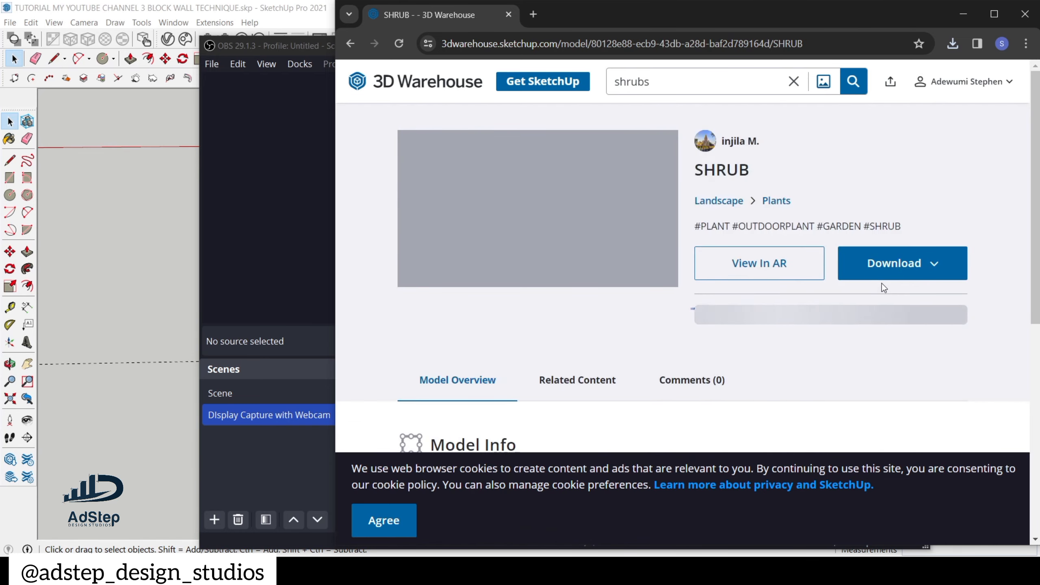
- Download the SHRUB model as a SketchUp file and check its download progress
left_click(891, 275)
left_click(901, 301)
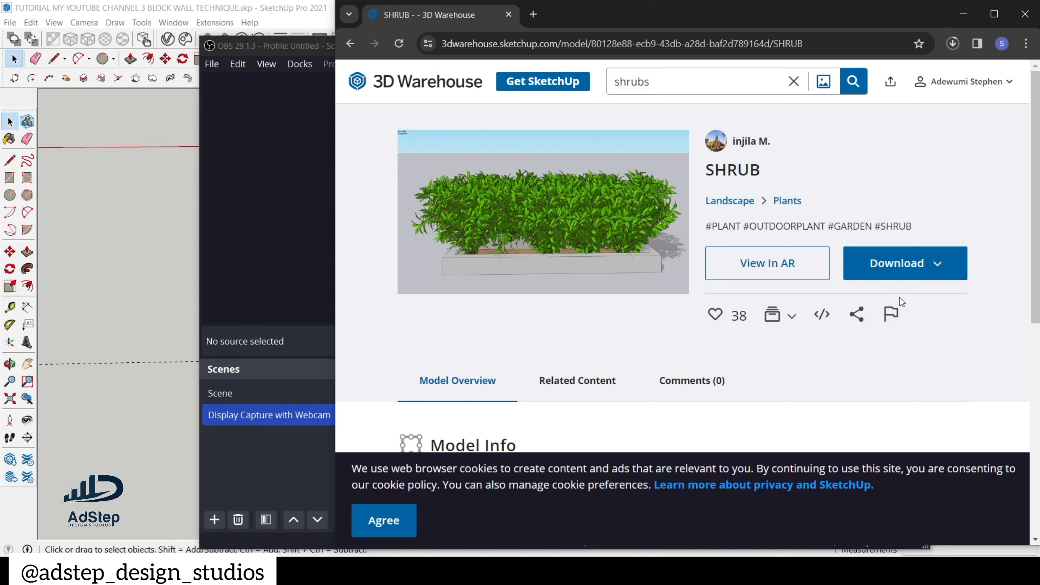
left_click(958, 49)
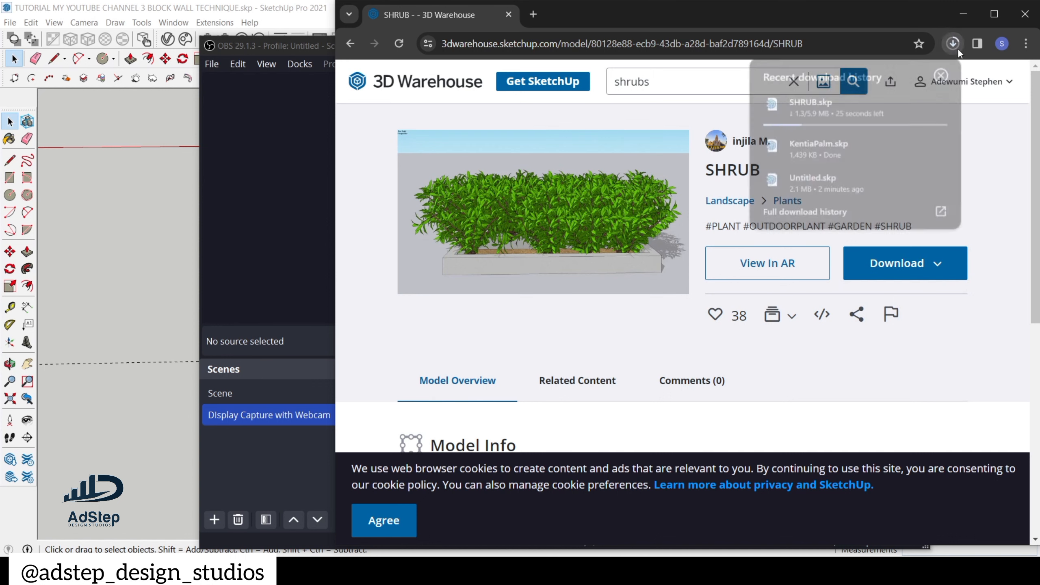
left_click(982, 152)
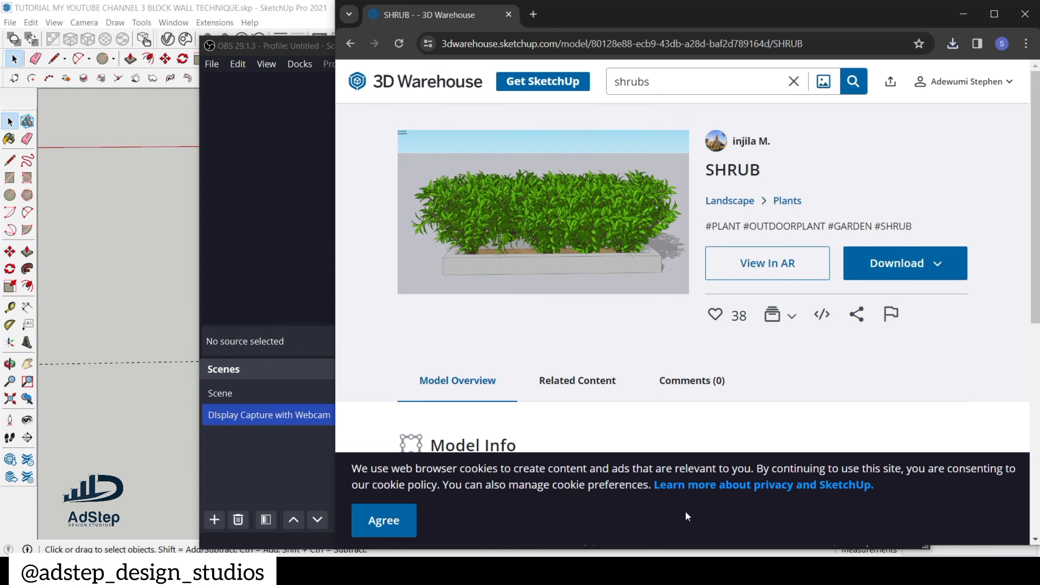
- Switch to SketchUp and examine the house and the open yard in front of it
left_click(654, 569)
scroll(508, 264, "up", 4)
middle_click_drag(507, 265, 410, 365)
scroll(430, 288, "down", 3)
scroll(430, 323, "up", 1)
scroll(431, 317, "up", 2)
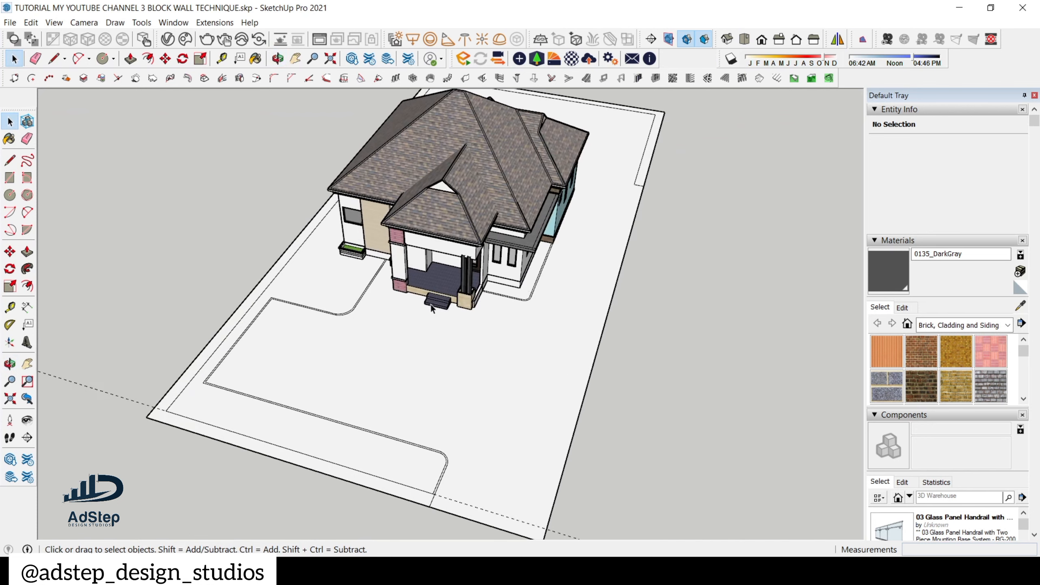
scroll(403, 331, "up", 1)
scroll(451, 396, "down", 3)
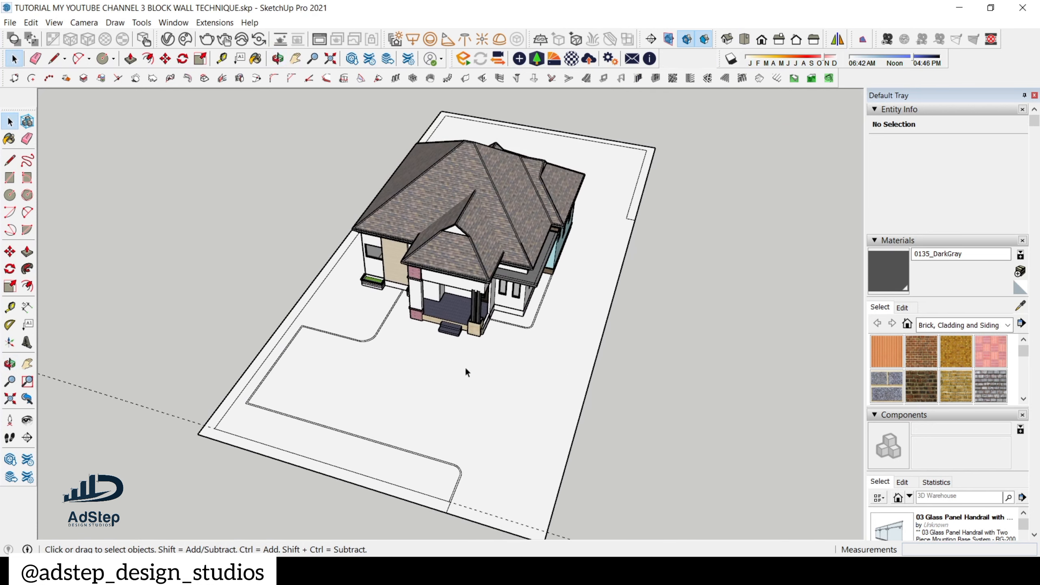
- Insert the tree from Untitled.skp in the lanscape folder into the model, on the yard in front of the house
left_click(960, 8)
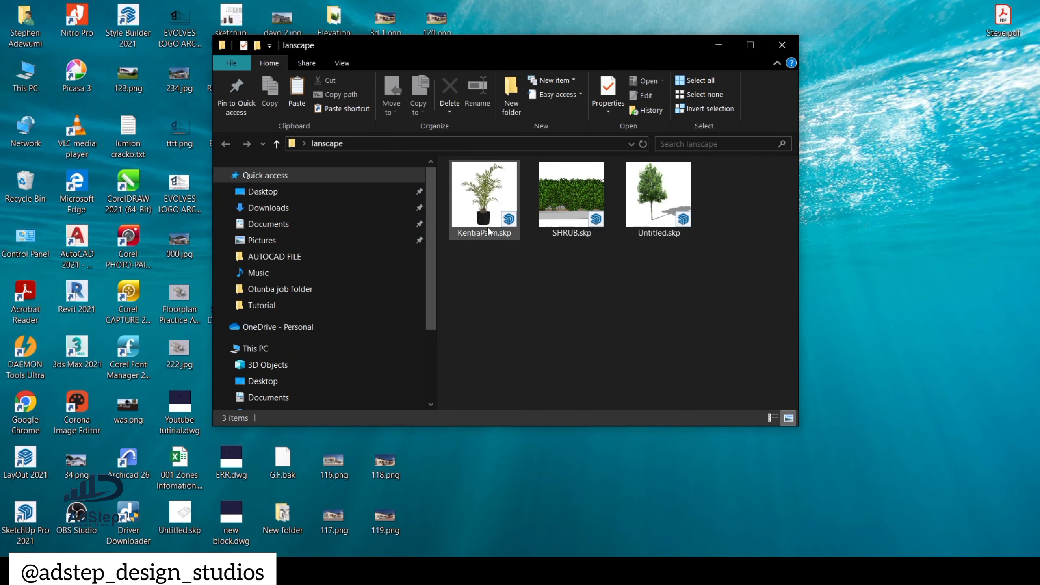
left_click(653, 212)
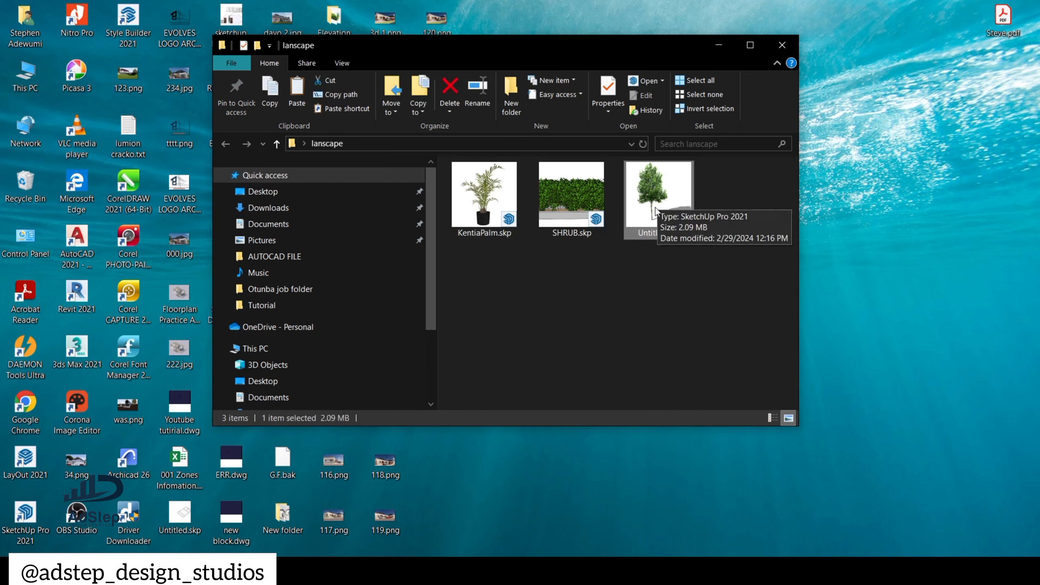
mouse_move(655, 211)
left_mouse_down()
mouse_move(604, 414)
mouse_move(593, 553)
mouse_move(619, 554)
mouse_move(517, 426)
mouse_move(518, 406)
left_mouse_up()
scroll(500, 419, "up", 2)
middle_click_drag(502, 413, 720, 291)
scroll(539, 309, "up", 3)
scroll(636, 290, "down", 4)
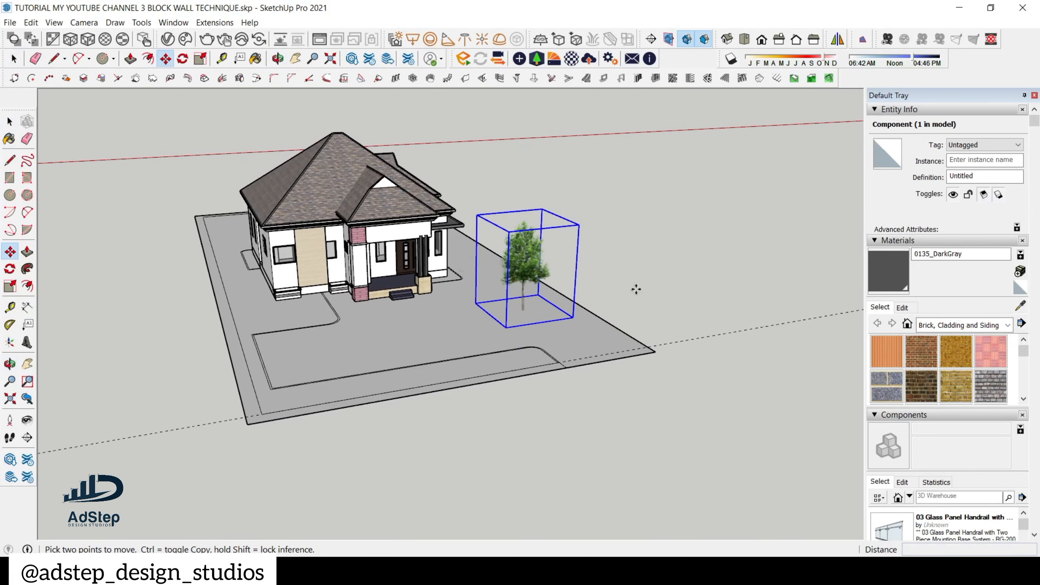
key("space")
left_click(198, 323)
scroll(509, 320, "up", 2)
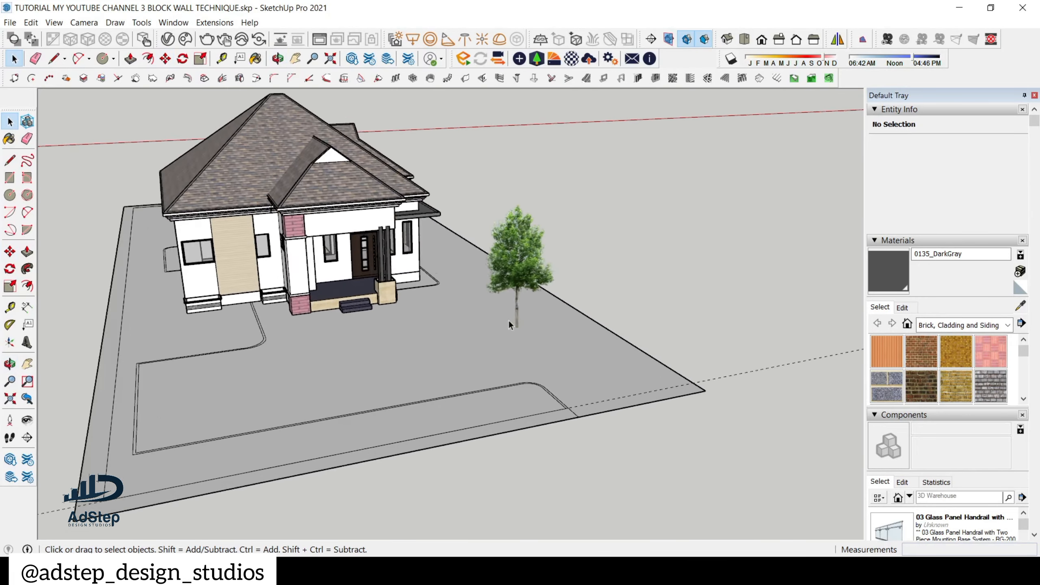
- Insert SHRUB.skp from the lanscape folder into the model, on the yard beside the tree
middle_click_drag(509, 320, 374, 364)
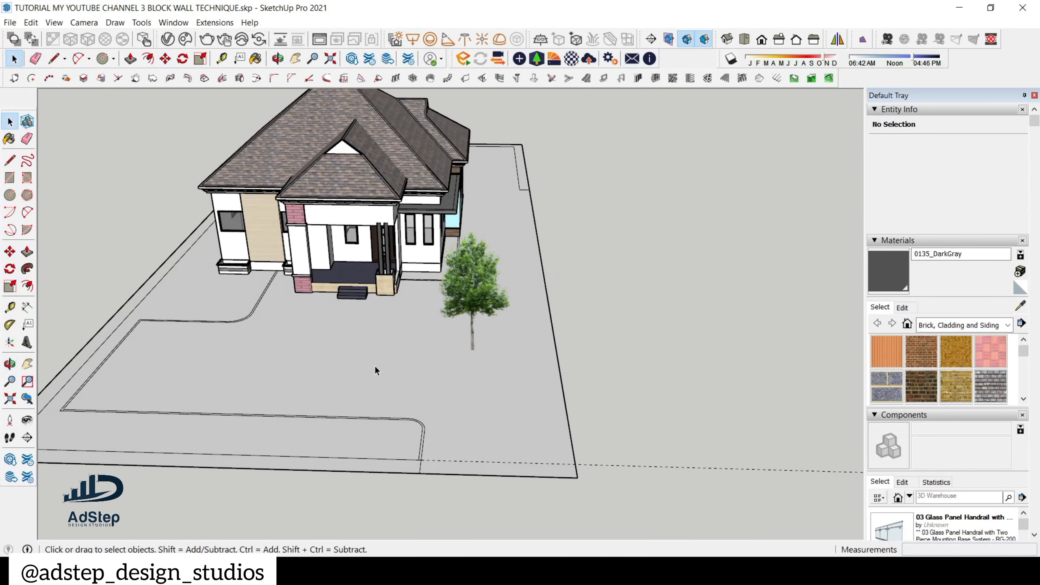
left_click(956, 13)
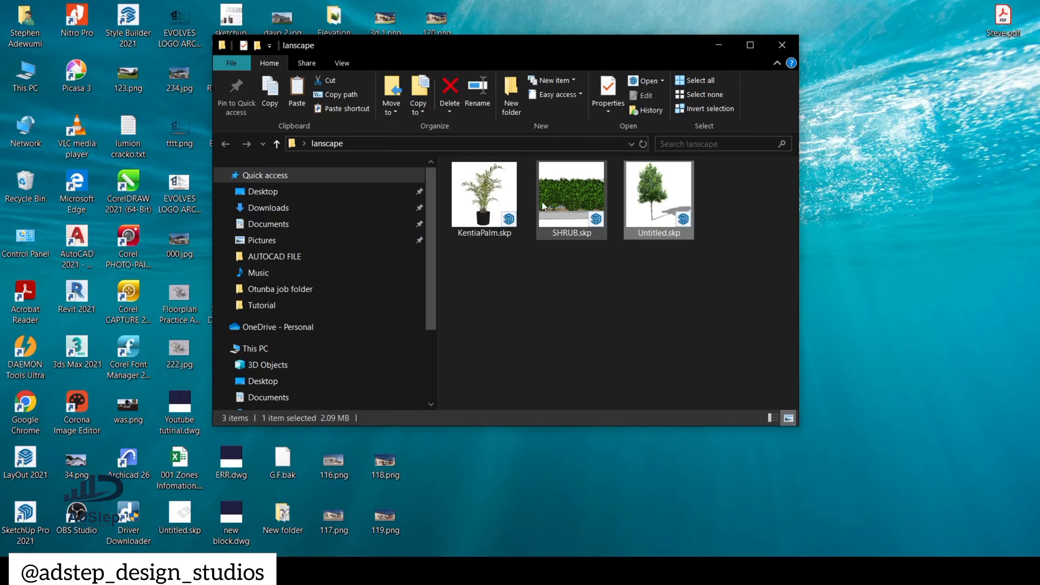
mouse_move(576, 236)
left_mouse_down()
mouse_move(566, 438)
mouse_move(620, 524)
mouse_move(628, 584)
mouse_move(459, 397)
mouse_move(430, 343)
mouse_move(393, 349)
left_mouse_up()
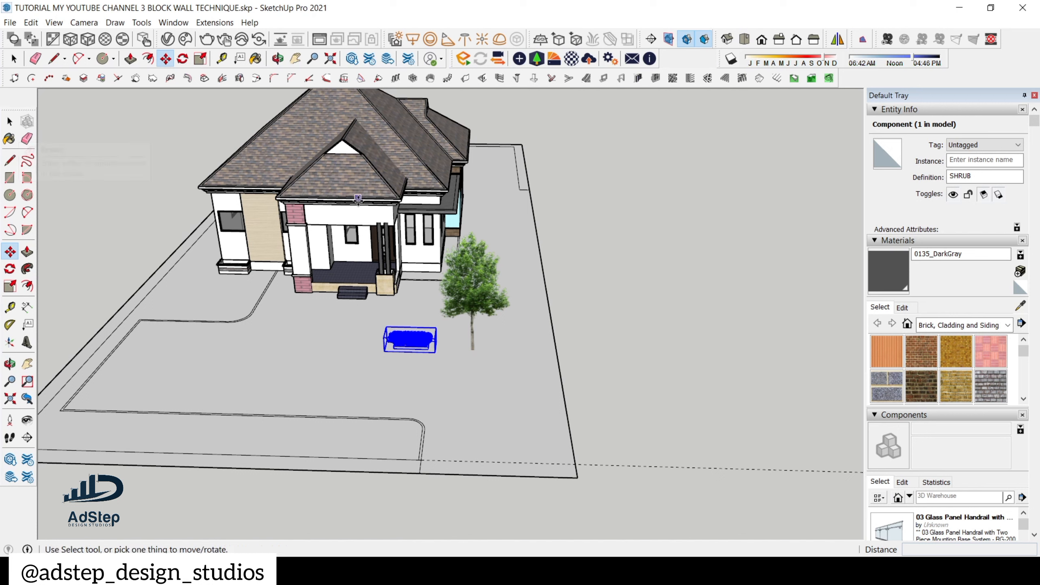
- Examine the placed tree and shrub and the open yard in front of the house
left_click(10, 122)
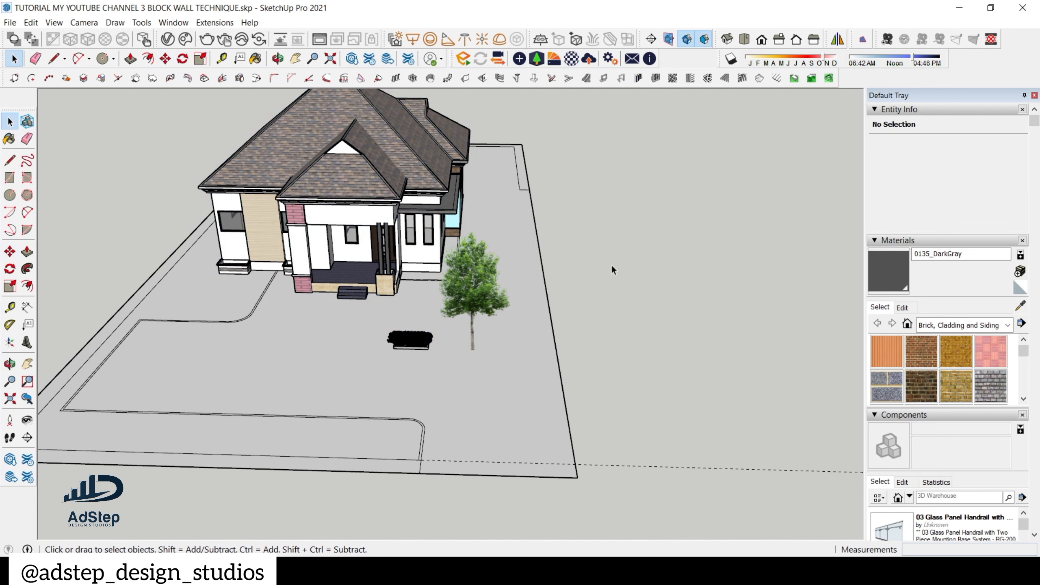
left_click(477, 363)
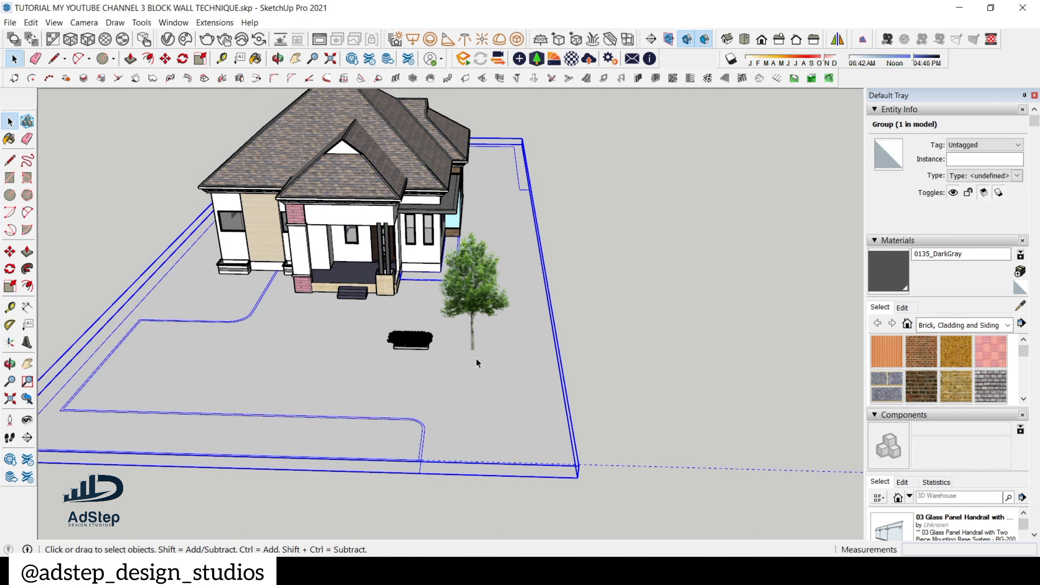
scroll(303, 324, "up", 1)
scroll(483, 300, "up", 2)
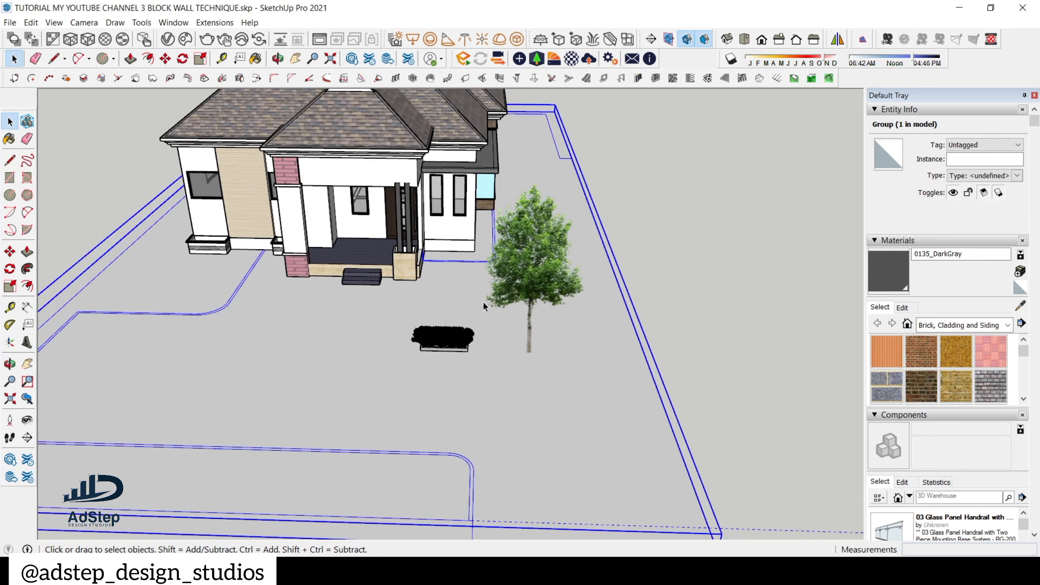
scroll(483, 301, "down", 1)
left_click(529, 301)
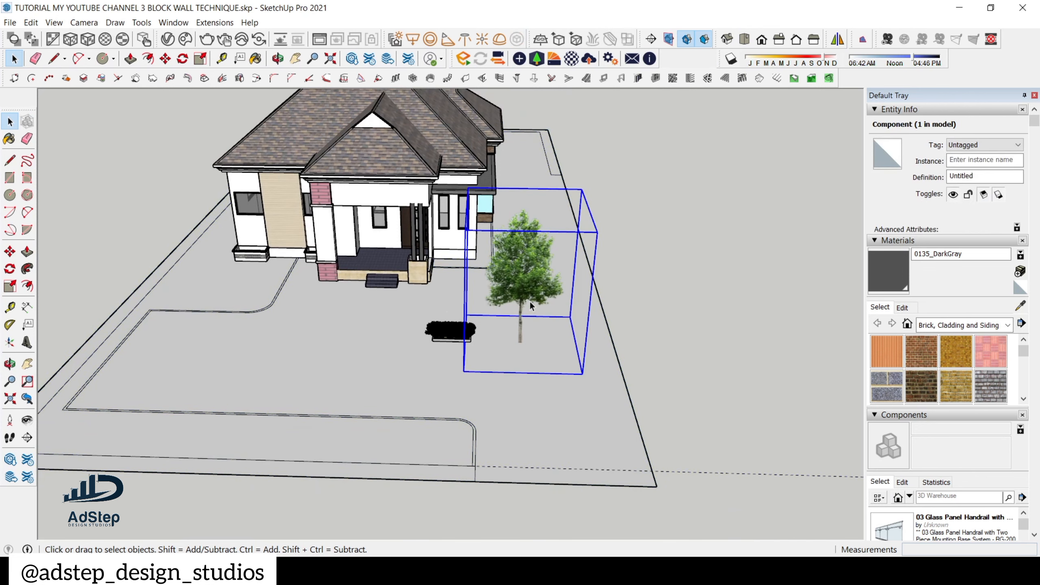
scroll(351, 308, "down", 2)
scroll(418, 379, "up", 1)
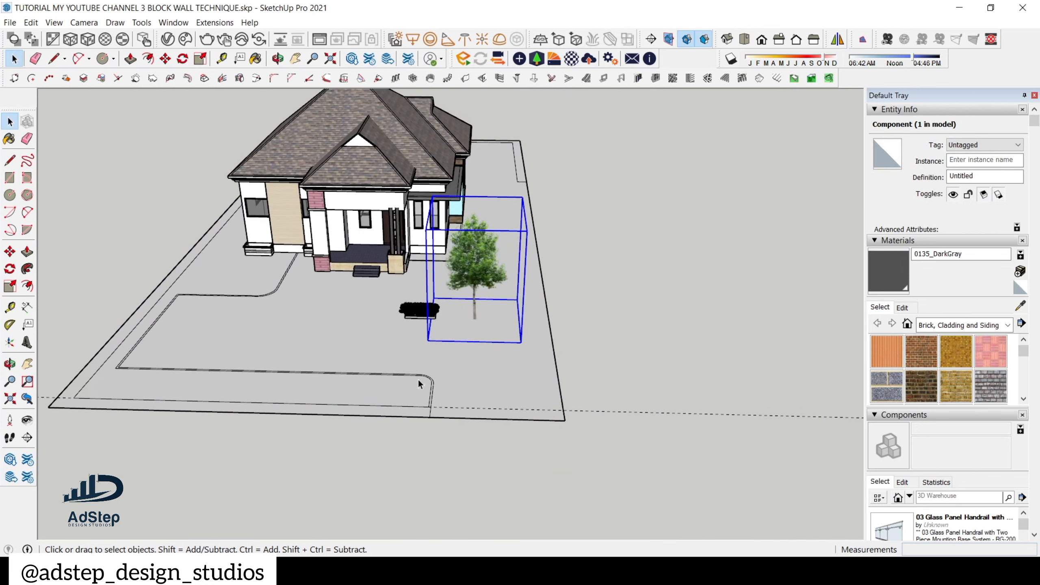
left_click(418, 377)
scroll(377, 333, "down", 2)
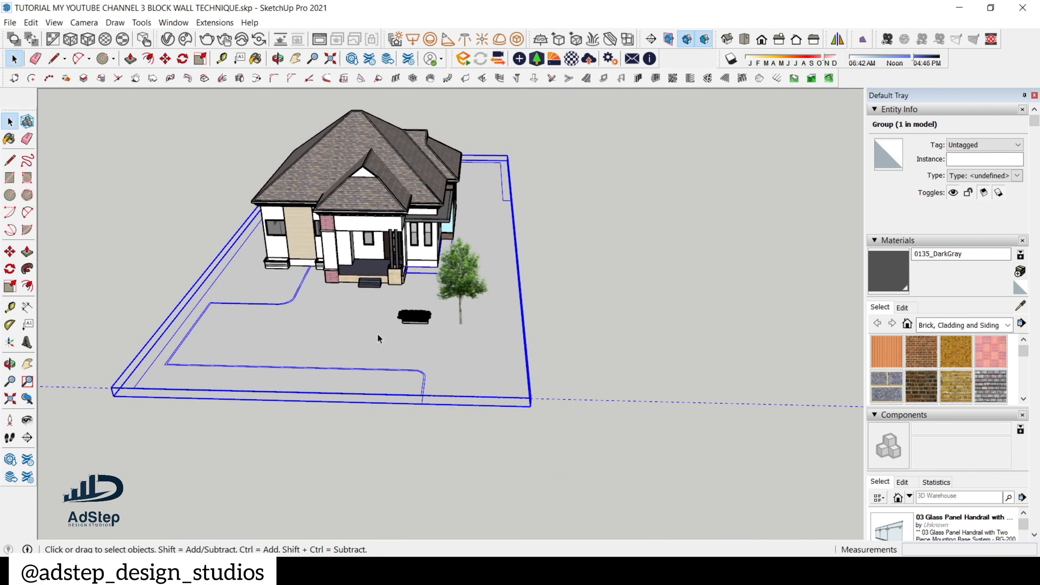
- Insert KentiaPalm.skp from the lanscape folder into the model, on the yard beside the tree
left_click(959, 8)
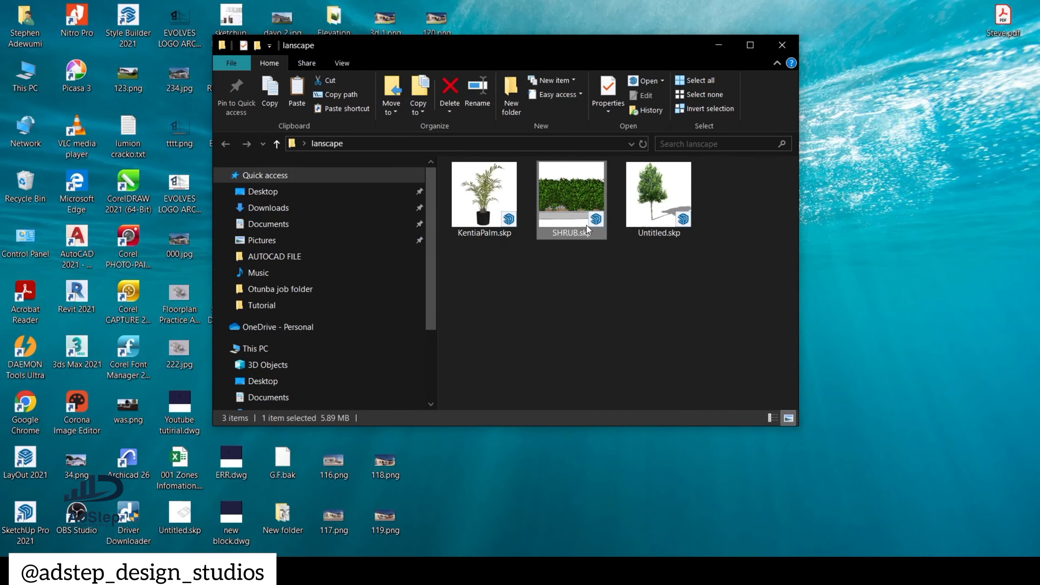
left_click(497, 221)
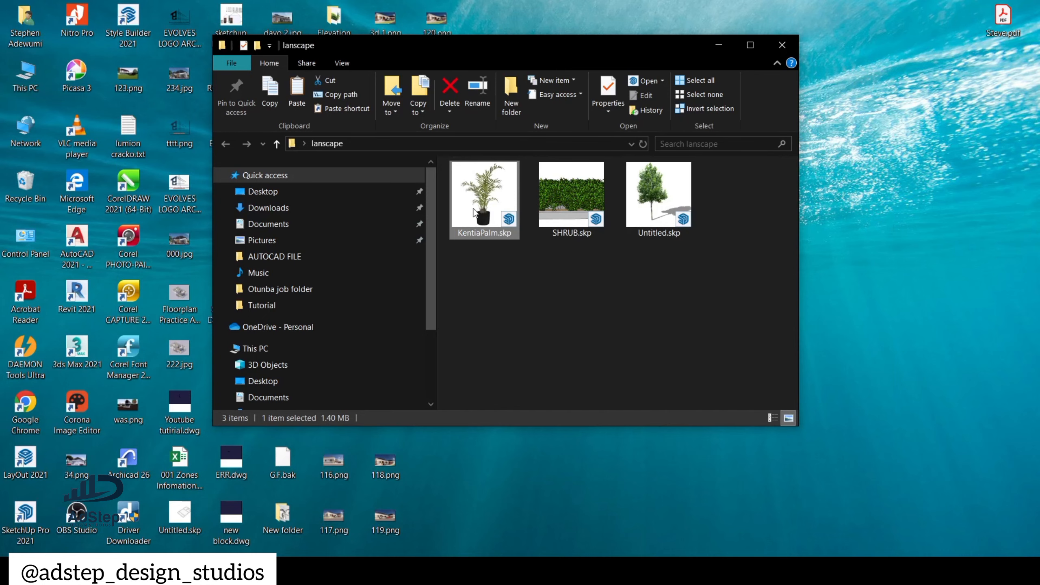
left_click_drag(473, 212, 606, 552)
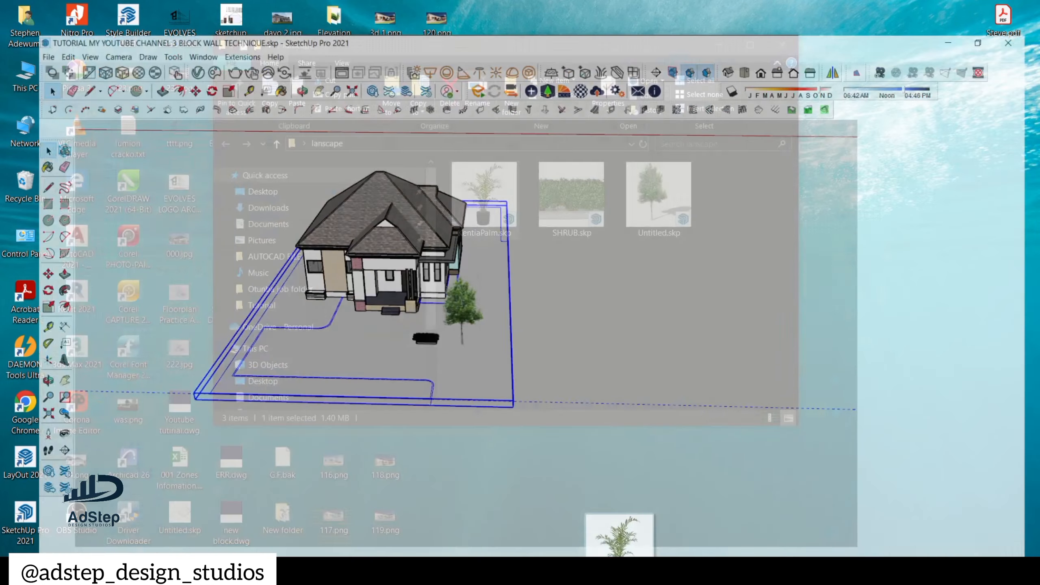
left_click_drag(607, 551, 476, 465)
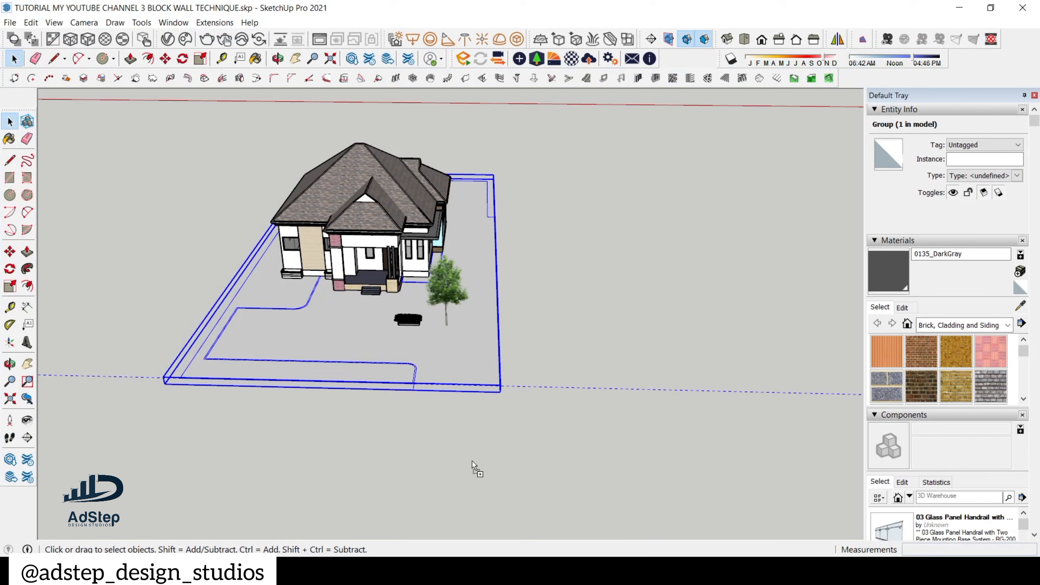
left_click(469, 324)
key("space")
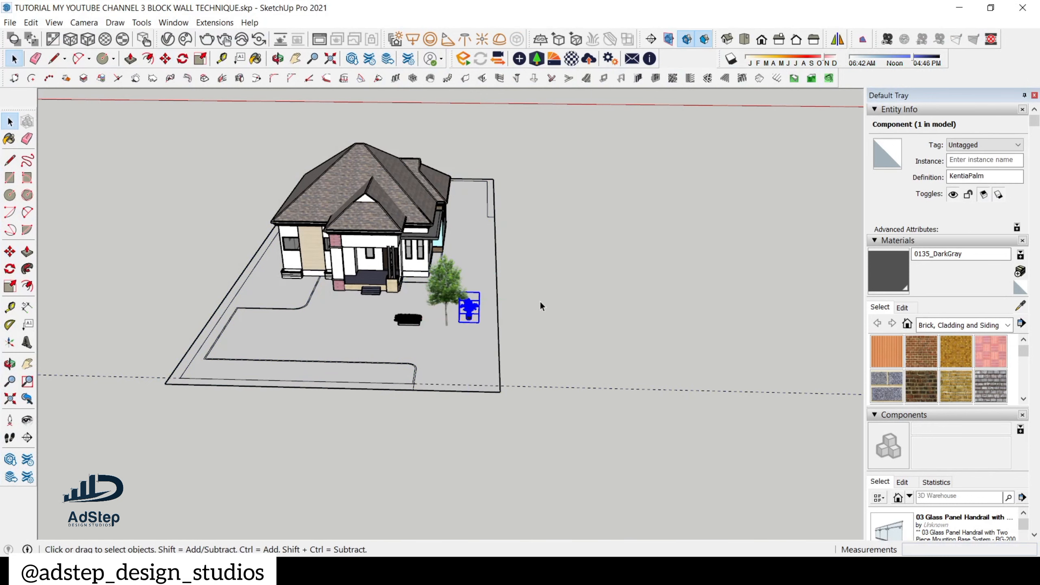
left_click(541, 304)
scroll(320, 342, "up", 8)
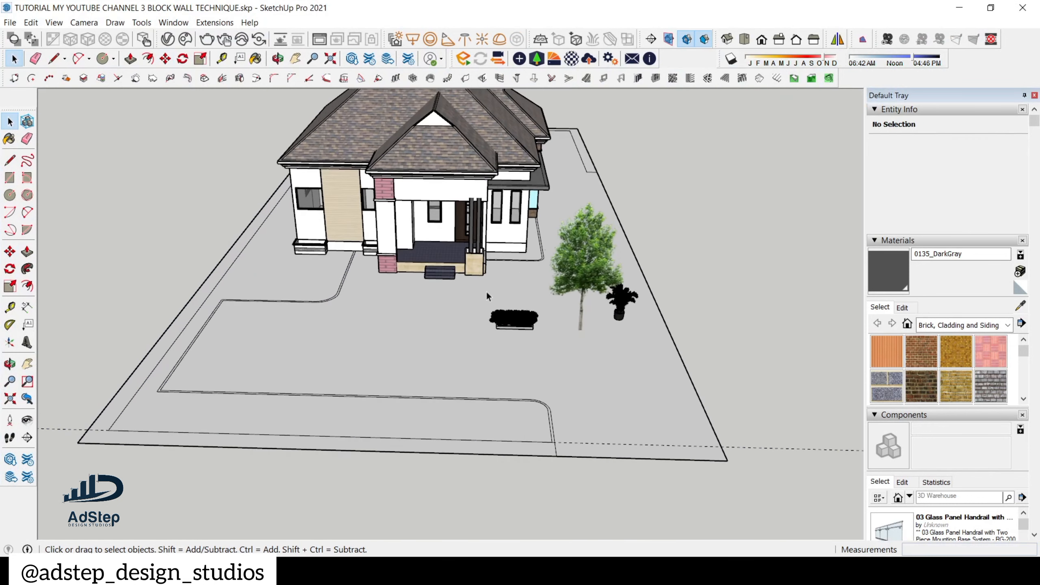
- Move the shrub about 6185 mm into the narrow strip between the kerb outline and the house wall beside the porch
left_click(514, 319)
scroll(528, 324, "up", 10)
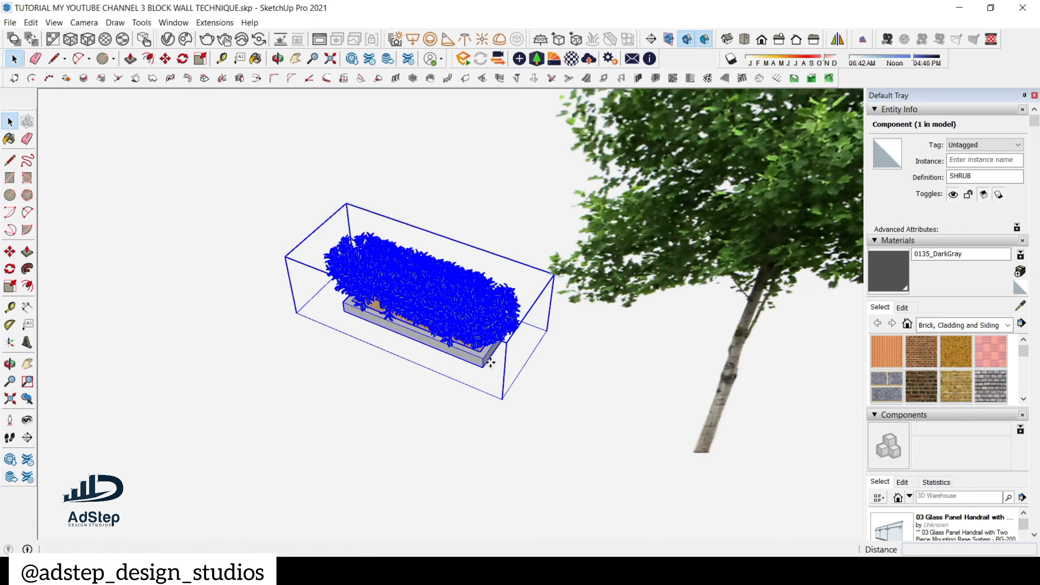
key("m")
scroll(293, 341, "down", 5)
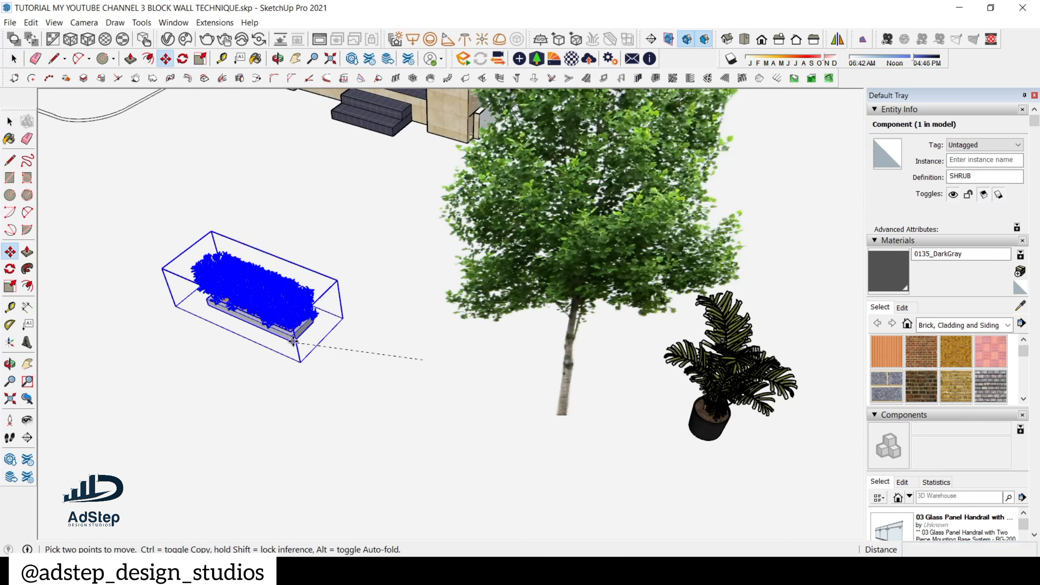
middle_click_drag(400, 288, 273, 383)
scroll(278, 344, "down", 2)
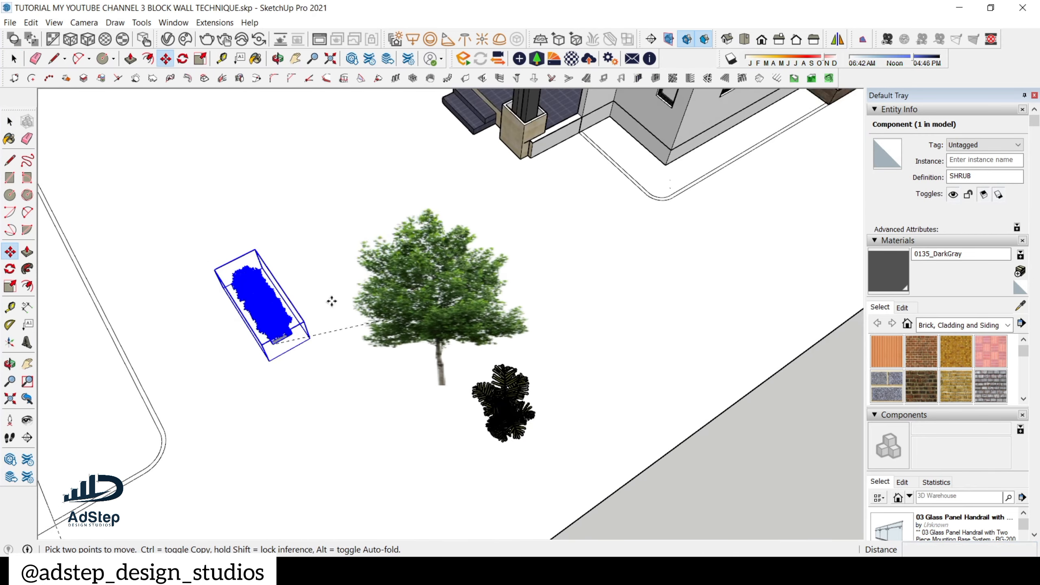
scroll(721, 151, "up", 4)
scroll(696, 141, "up", 2)
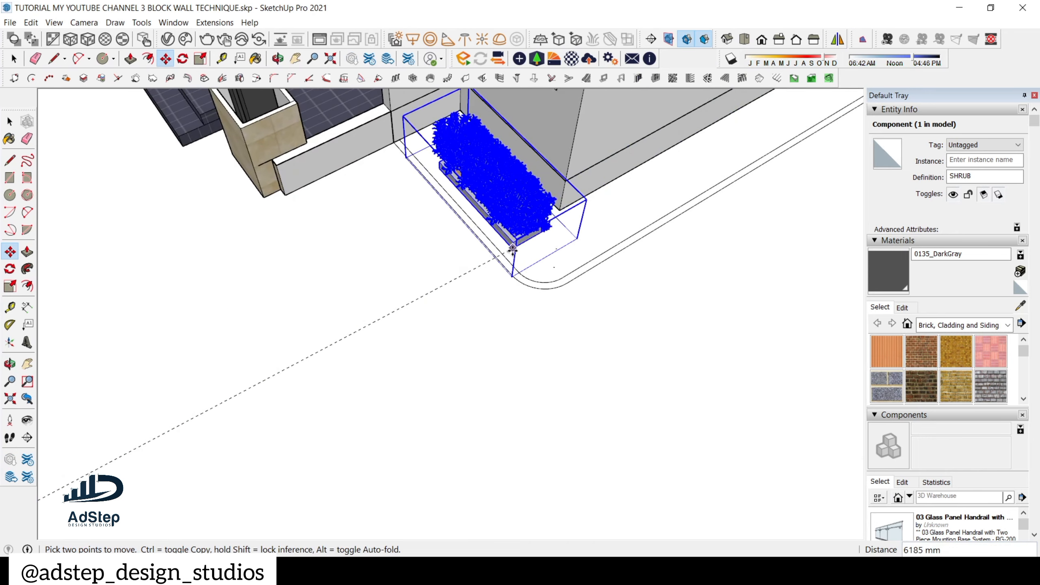
left_click(512, 250)
middle_click_drag(512, 249, 472, 209)
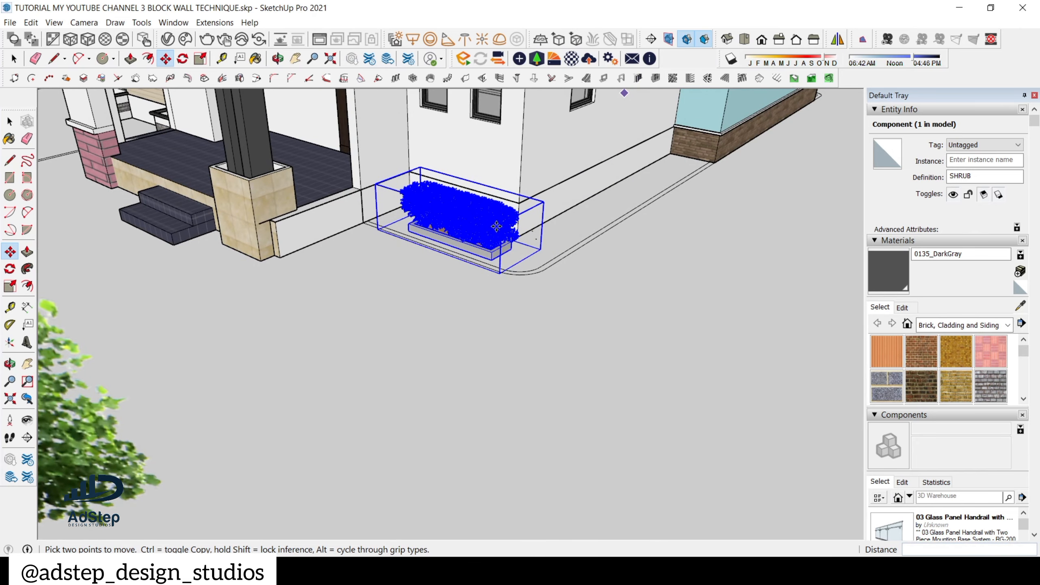
scroll(499, 221, "up", 4)
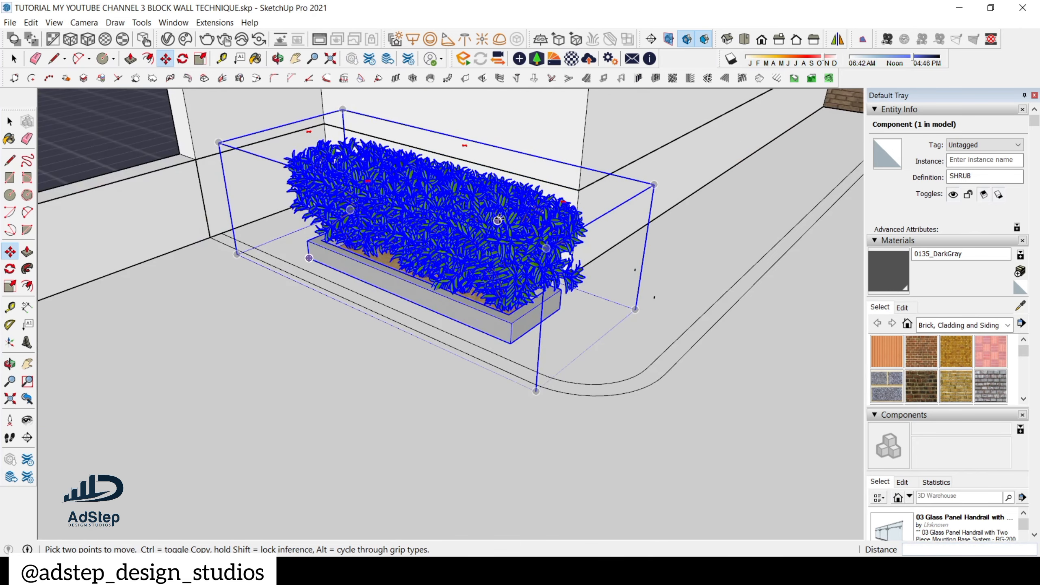
key("space")
scroll(467, 249, "down", 4)
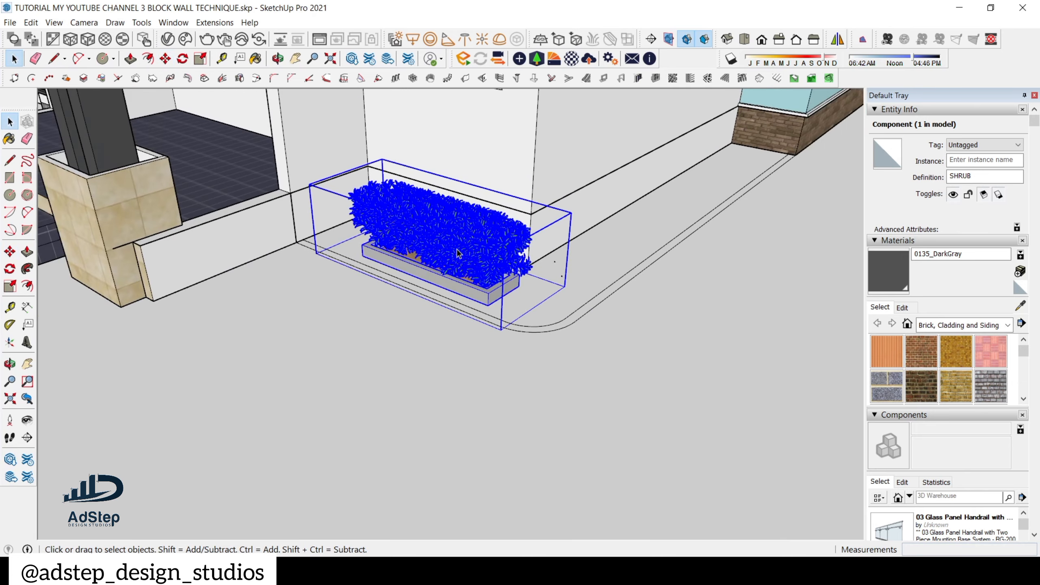
scroll(457, 252, "down", 8)
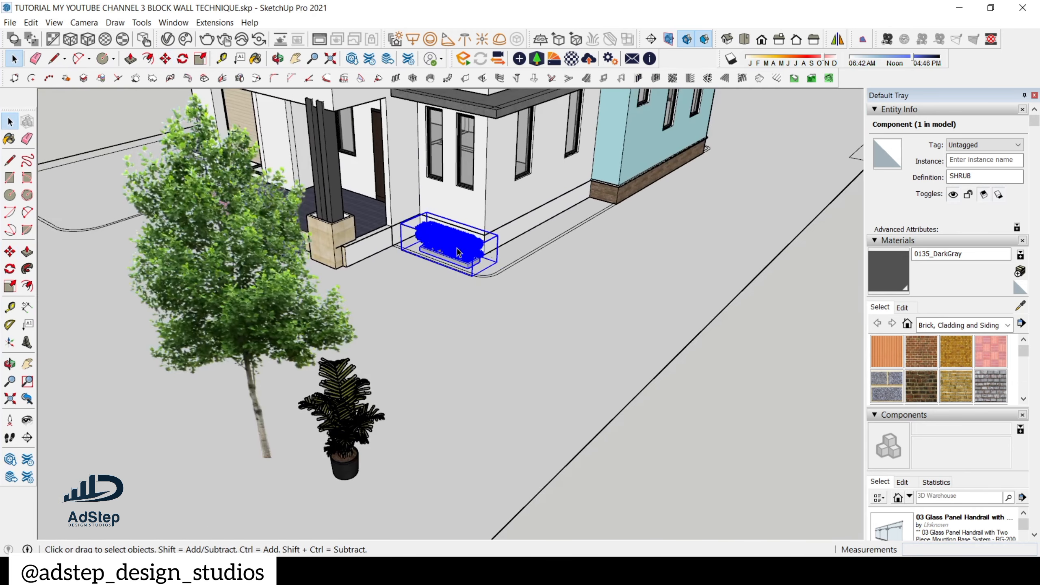
scroll(458, 252, "down", 3)
scroll(796, 358, "down", 1)
left_click(796, 358)
- Raise the kerb outline around the planting strip beside the house into a low wall with Push/Pull
scroll(476, 238, "up", 4)
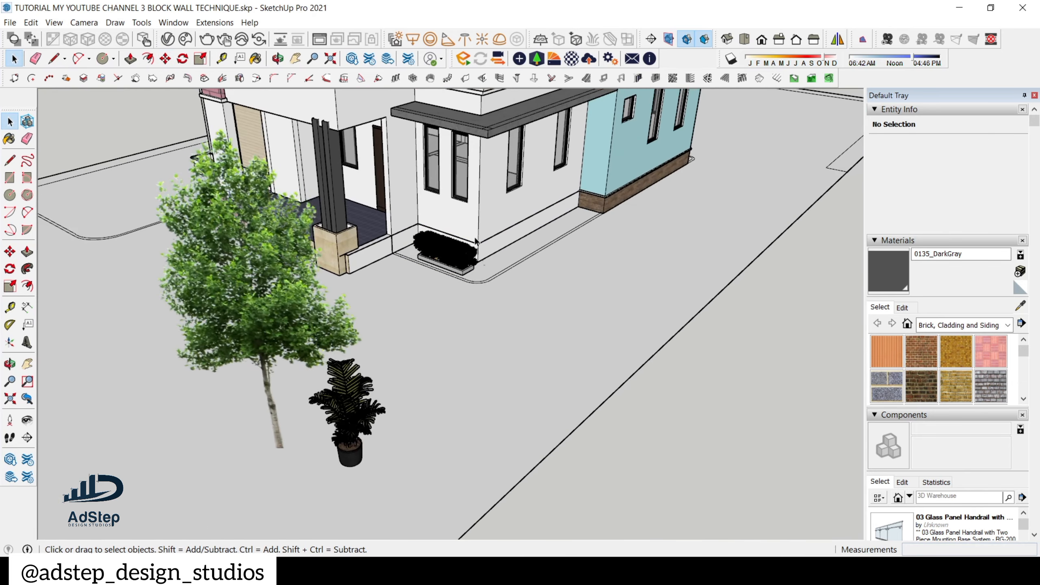
scroll(476, 240, "up", 5)
middle_click_drag(477, 240, 377, 282)
scroll(467, 252, "down", 2)
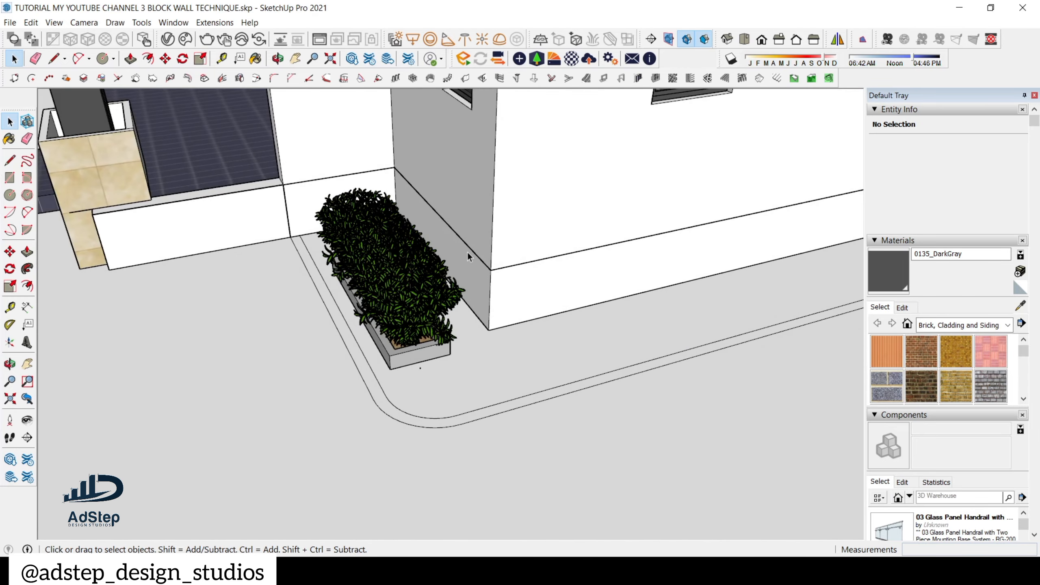
scroll(402, 336, "up", 1)
left_click(403, 368)
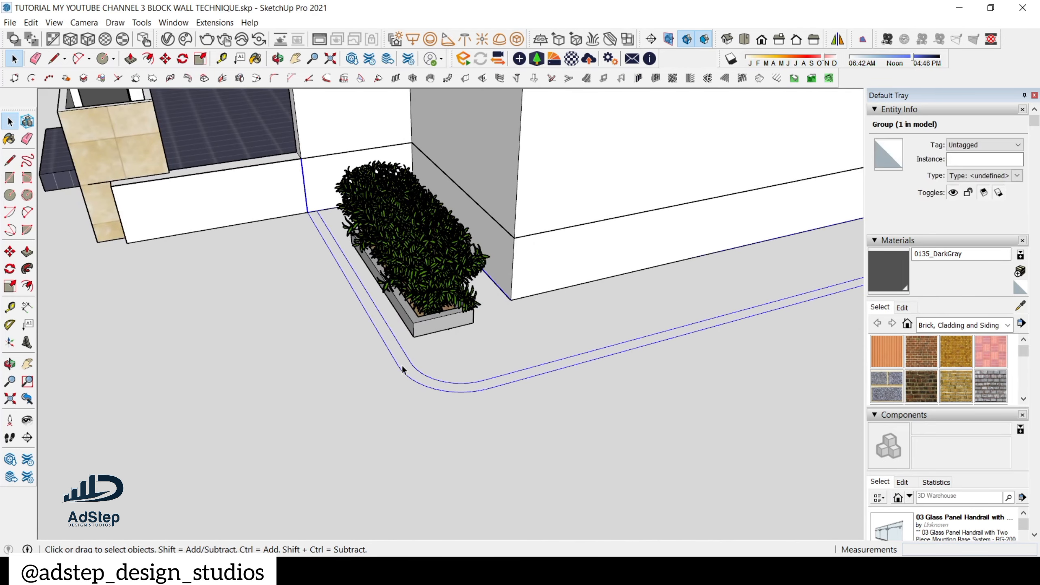
double_click(403, 369)
triple_click(403, 369)
left_click(403, 370)
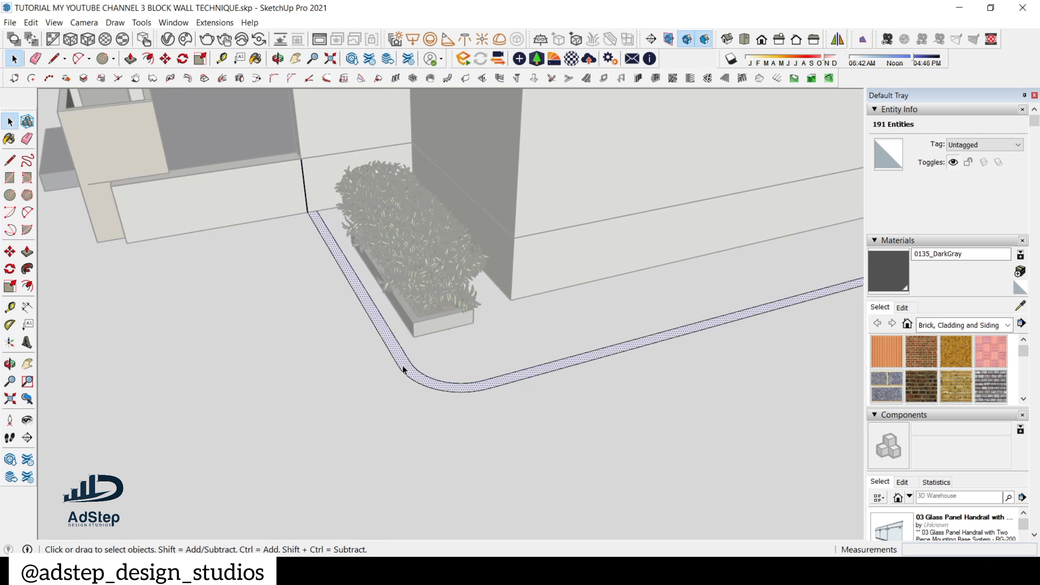
key("p")
left_click_drag(402, 371, 402, 318)
key("space")
left_click(449, 300)
- Delete the shrub beside the house wall and the tree and potted palm from the yard
scroll(448, 301, "down", 8)
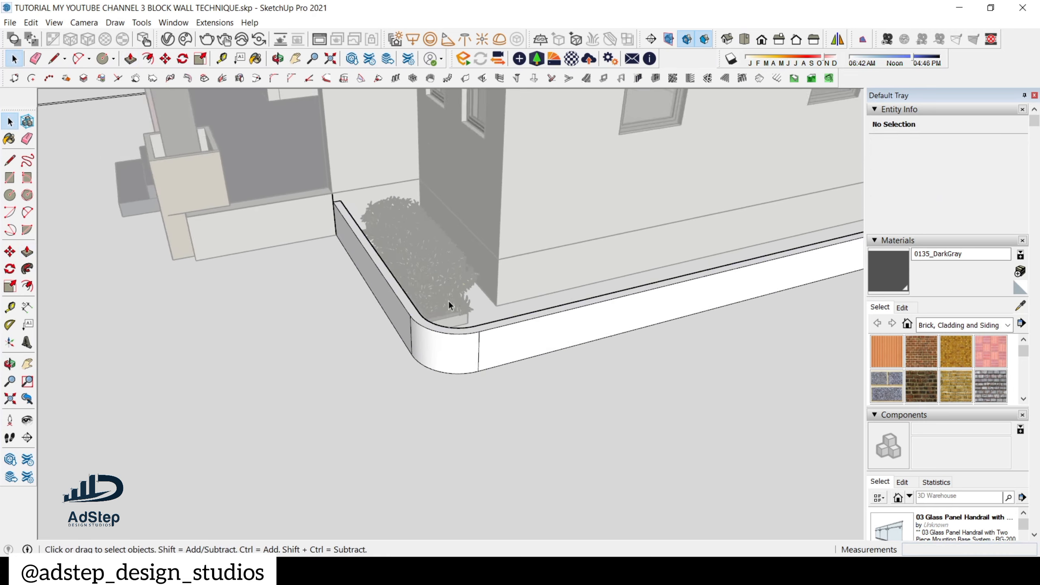
scroll(448, 301, "down", 10)
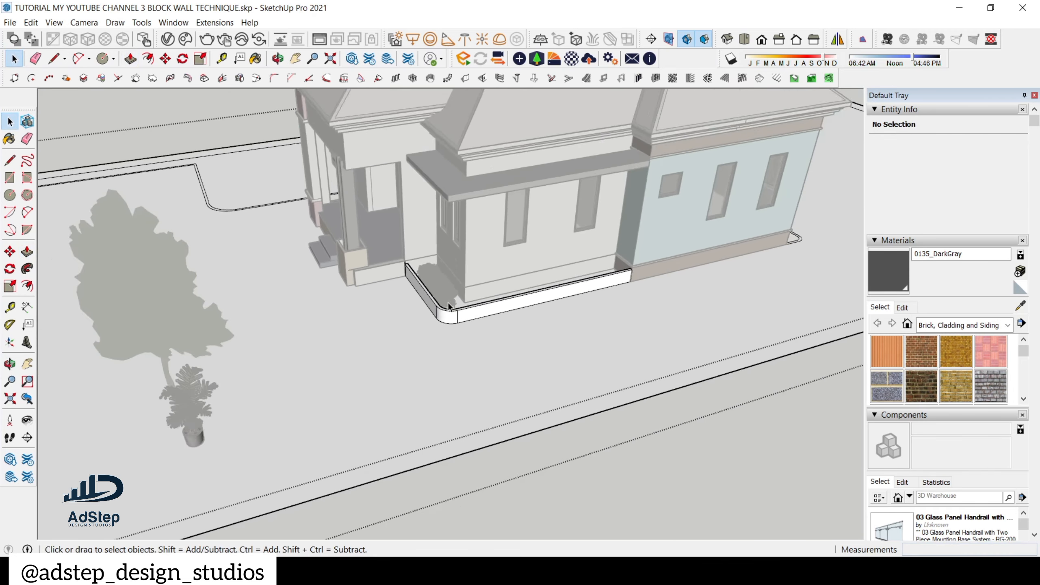
scroll(525, 260, "down", 4)
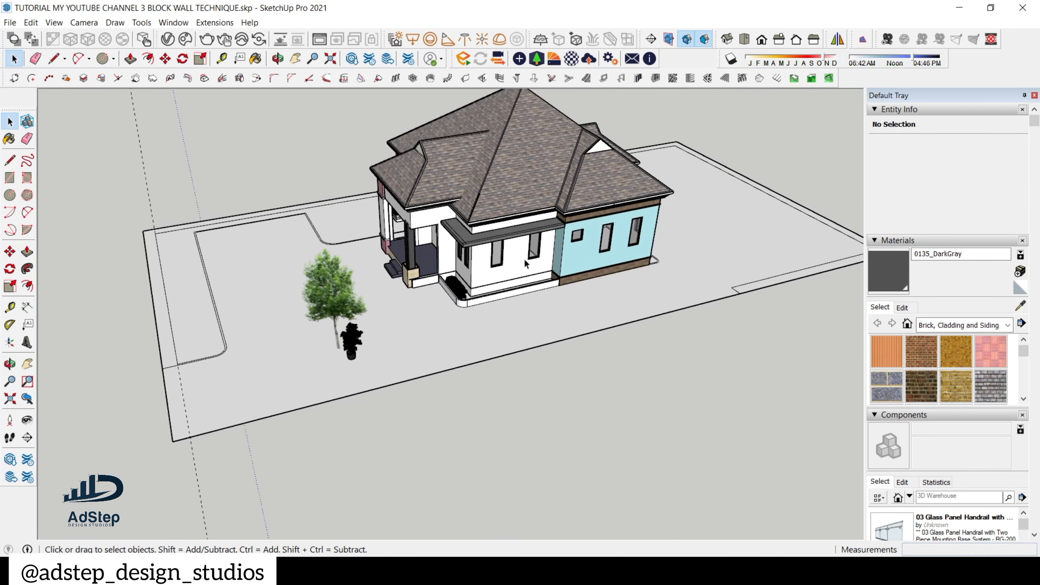
middle_click_drag(410, 307, 413, 365)
scroll(479, 281, "up", 3)
scroll(478, 284, "up", 4)
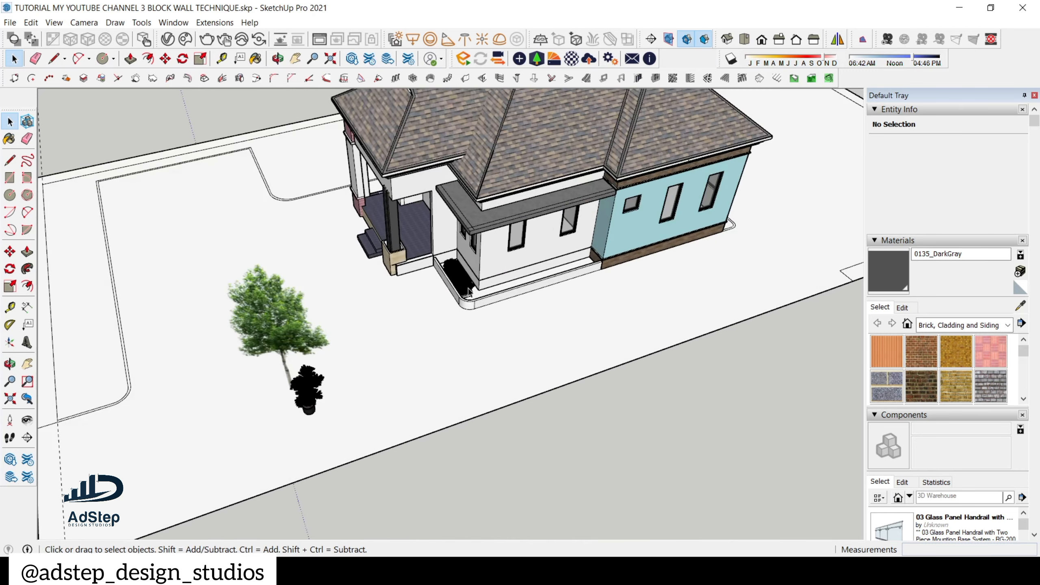
left_click(469, 292)
key("Delete")
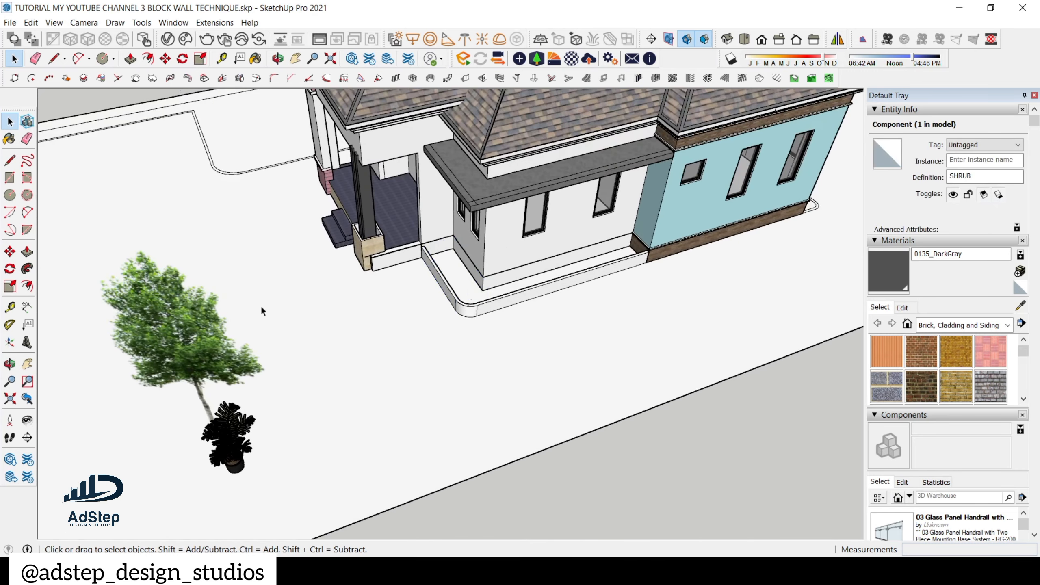
left_click(216, 345)
key("Delete")
scroll(410, 330, "down", 5)
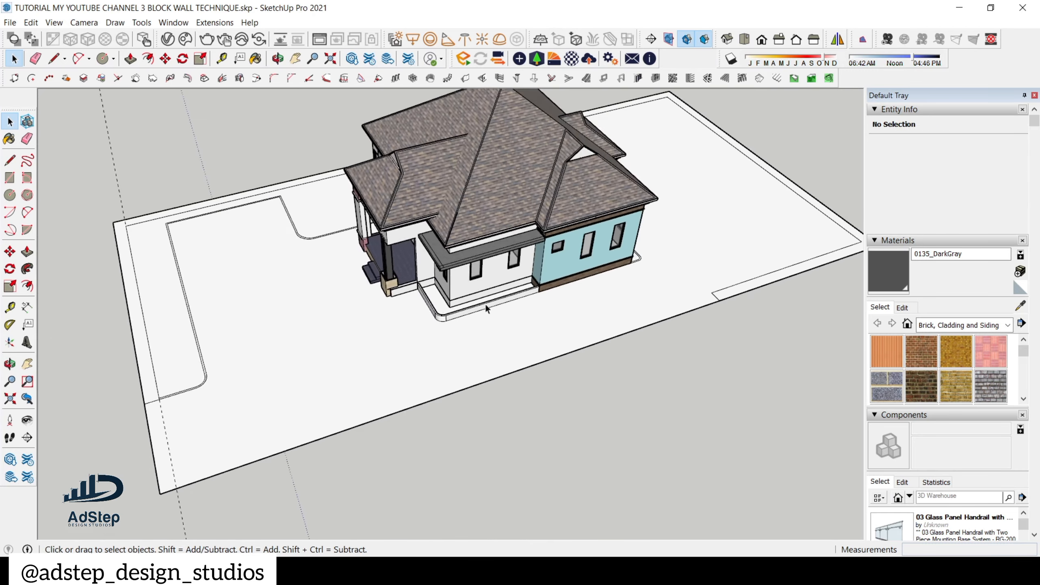
- Open the ground group for editing and insert the tree from Untitled.skp inside it, on the yard beside the house
triple_click(469, 345)
left_click(437, 356)
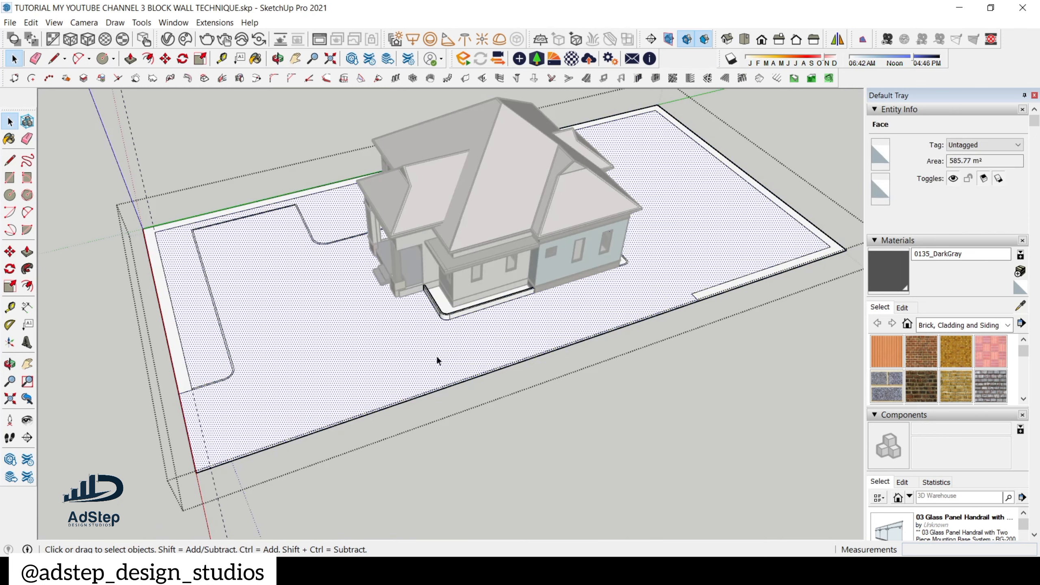
left_click(959, 7)
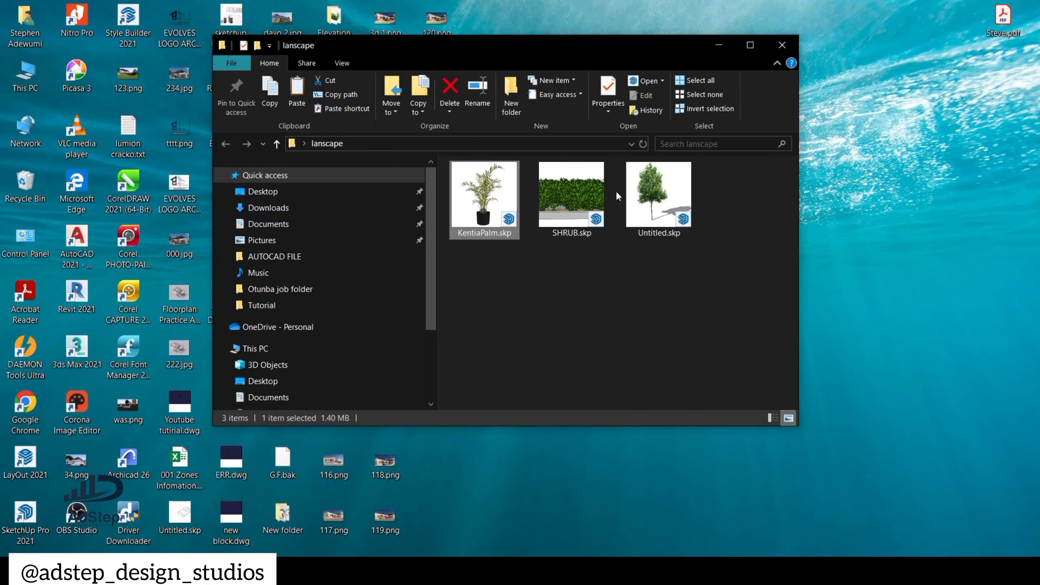
mouse_move(657, 187)
left_mouse_down()
mouse_move(634, 231)
mouse_move(620, 569)
mouse_move(497, 348)
left_mouse_up()
left_click(496, 346)
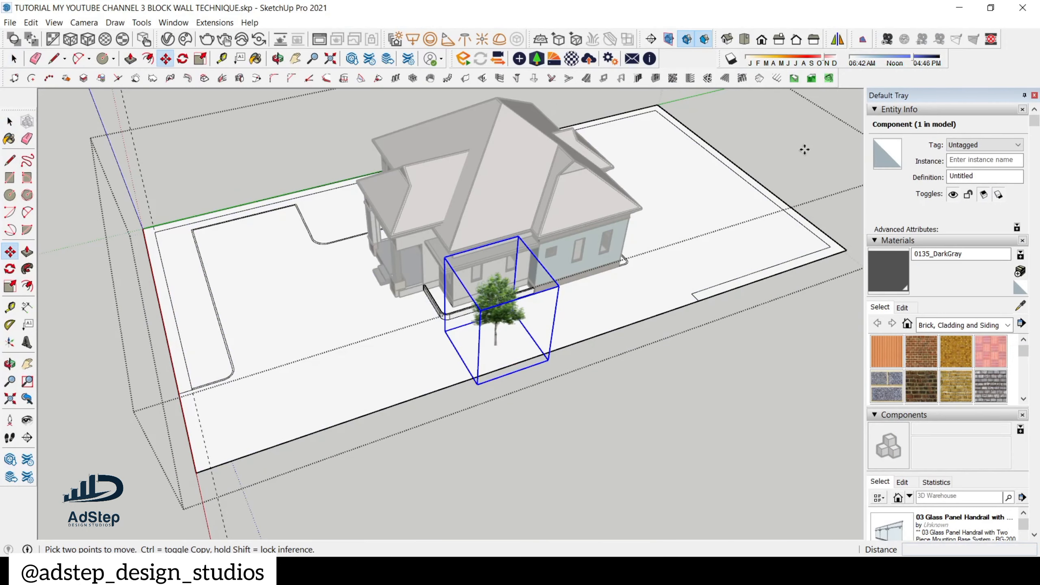
left_click(10, 121)
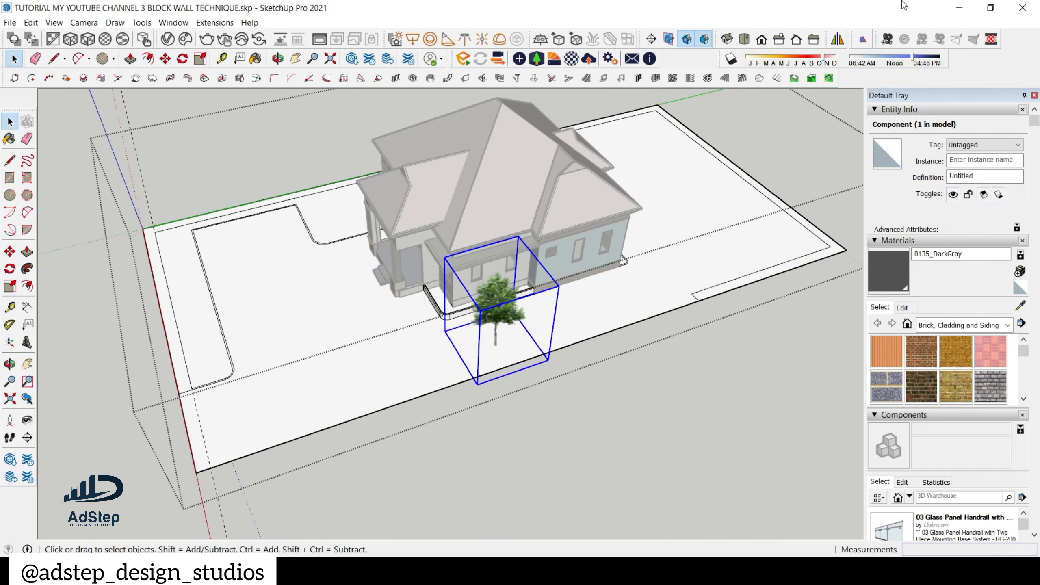
- Insert SHRUB.skp from the lanscape folder inside the open ground group, on the yard near the tree
left_click(959, 7)
left_click_drag(583, 204, 629, 548)
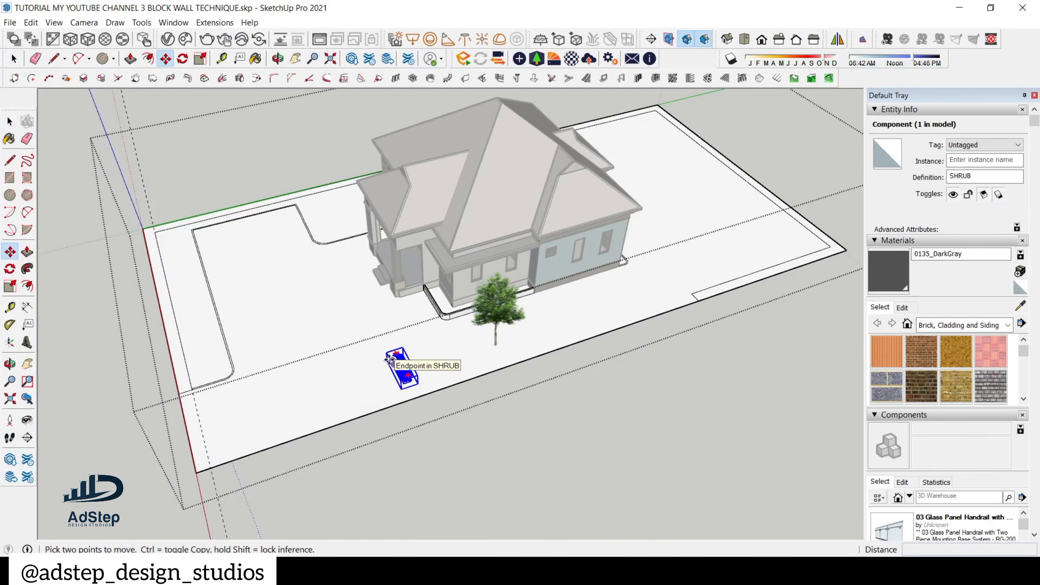
- Insert KentiaPalm.skp from the lanscape folder inside the open ground group, on the yard in front of the house
left_click(398, 364)
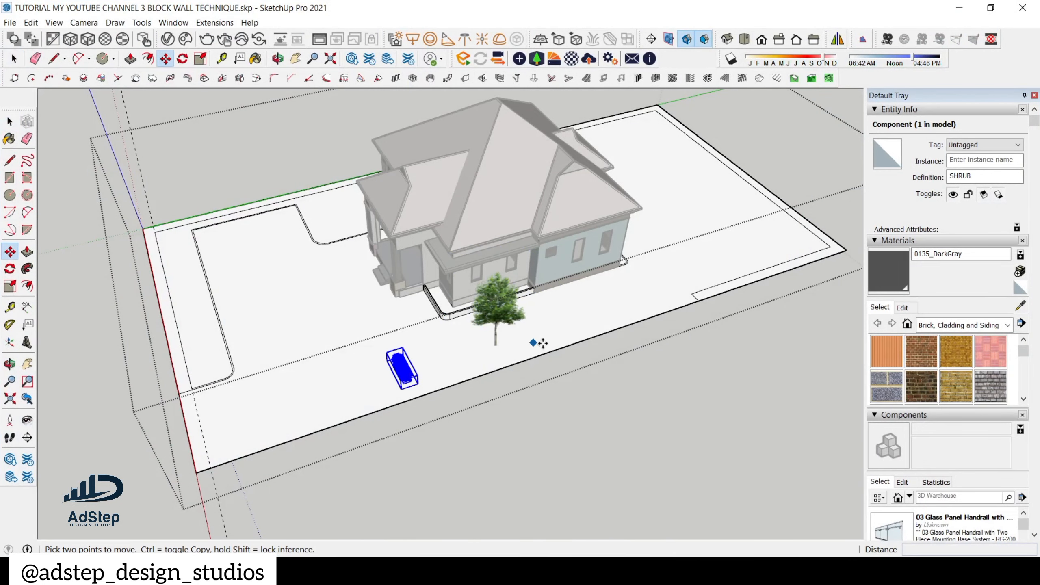
left_click(959, 8)
left_click(517, 197)
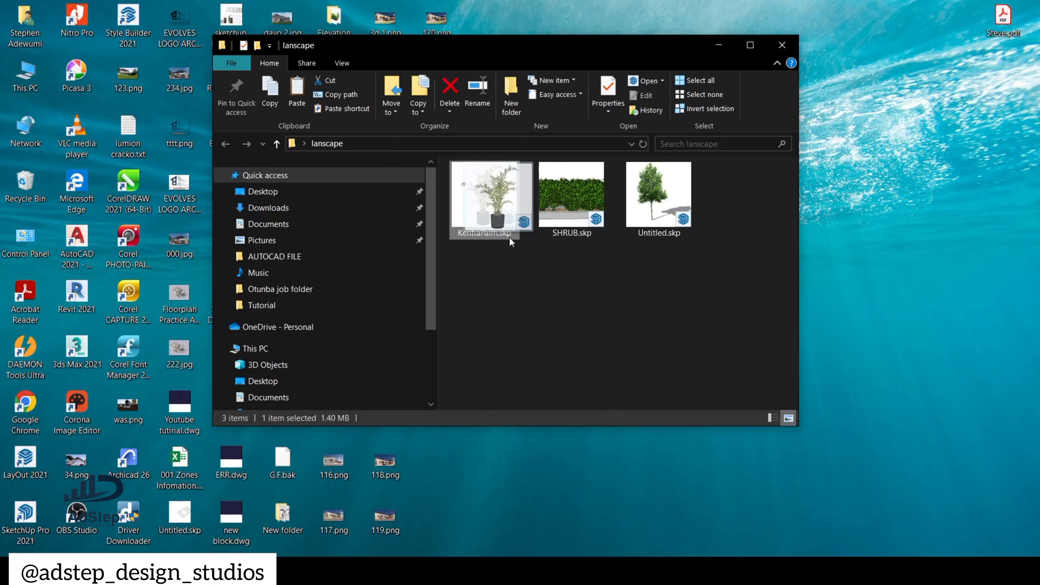
mouse_move(511, 242)
left_mouse_down()
mouse_move(668, 508)
mouse_move(659, 534)
mouse_move(617, 551)
mouse_move(344, 337)
left_mouse_up()
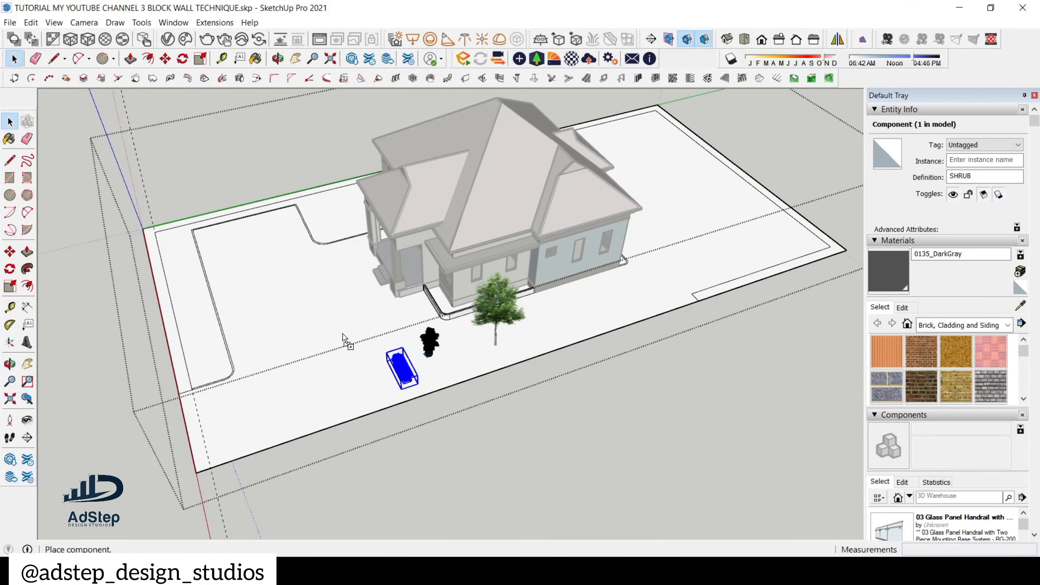
left_click(343, 336)
key("m")
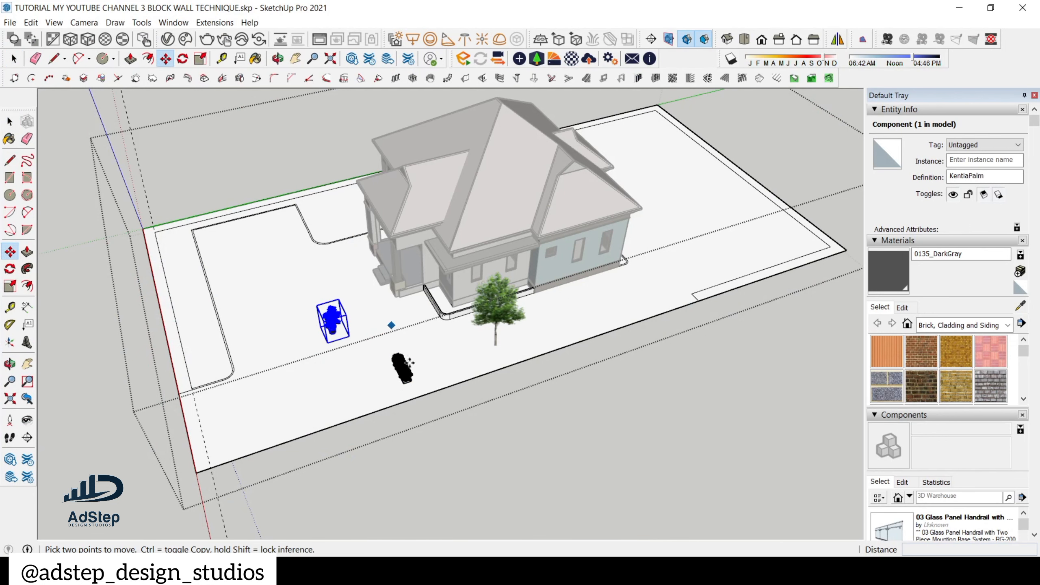
- Close the ground group, select it to check that the plants belong to it, and reopen it for editing
key("space")
left_click(497, 438)
scroll(430, 314, "up", 8)
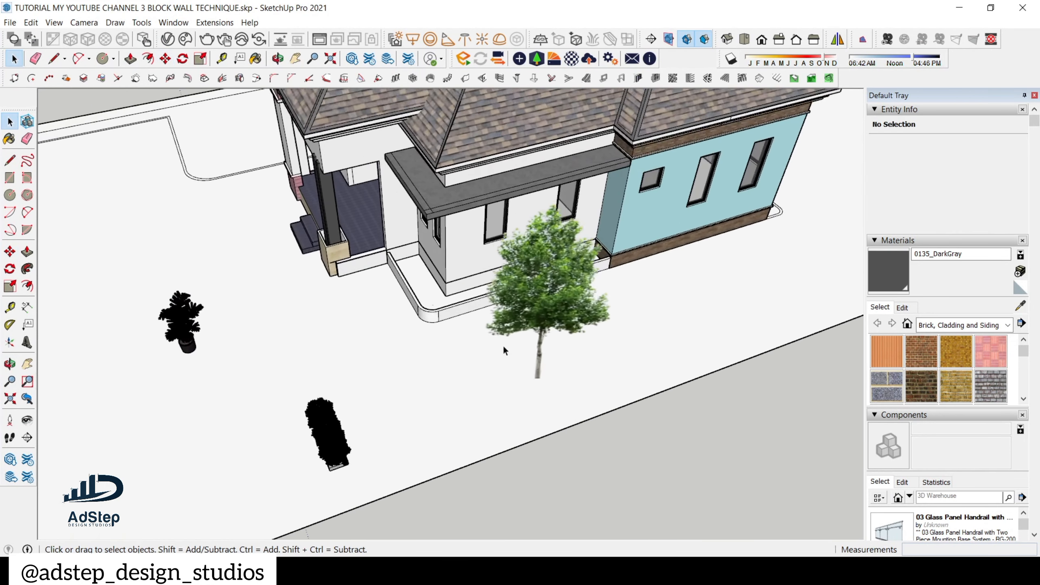
scroll(504, 349, "up", 2)
left_click(314, 466)
scroll(367, 381, "down", 2)
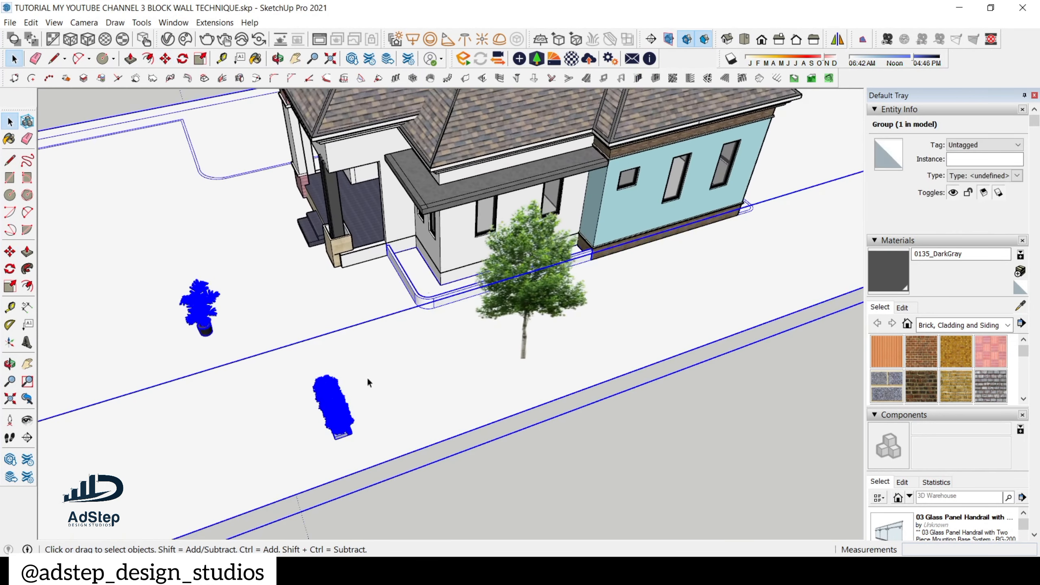
left_click(339, 442)
scroll(435, 266, "up", 6)
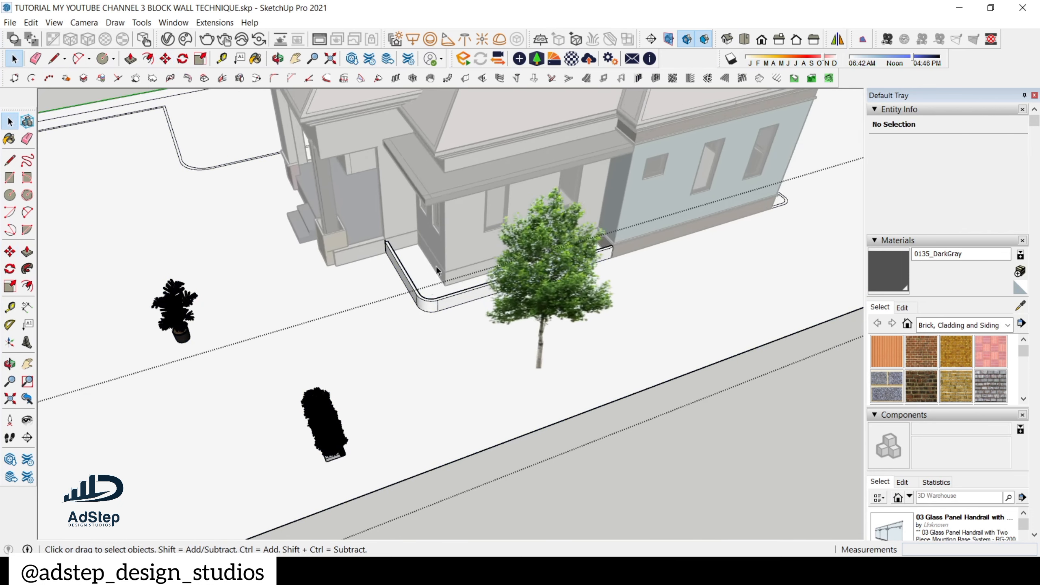
left_click(423, 274)
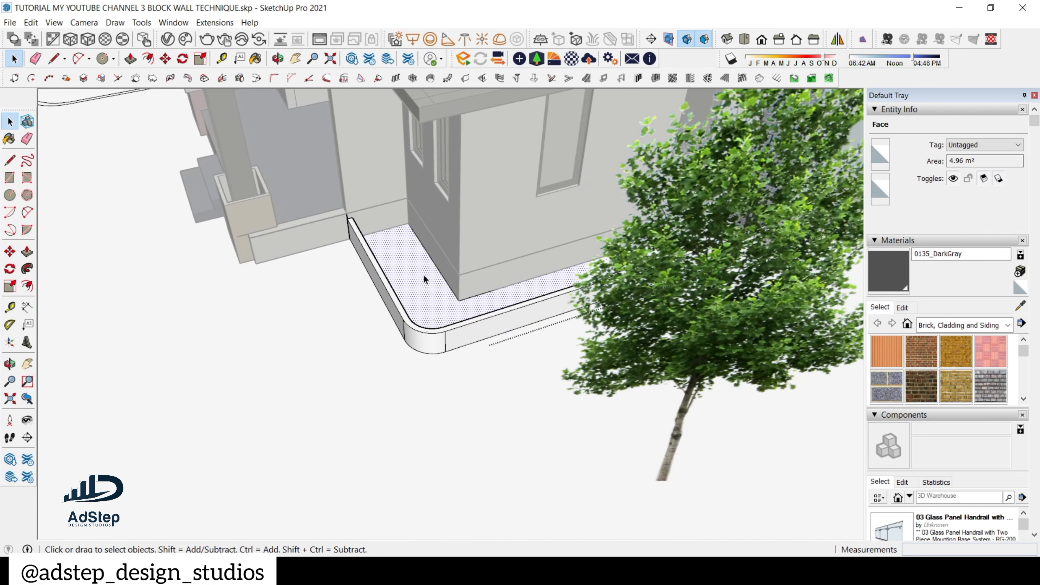
left_click(1008, 326)
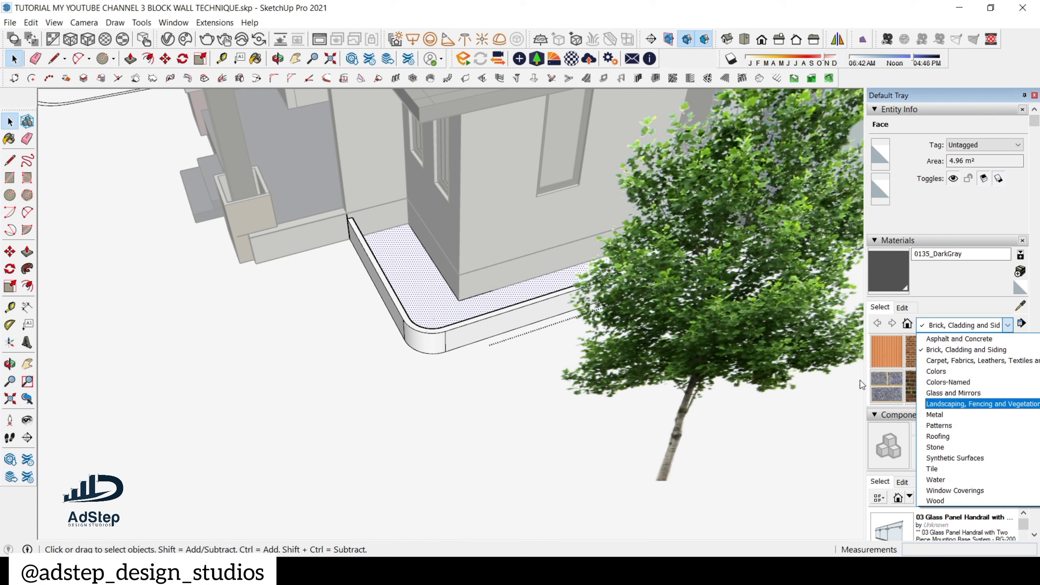
key("p")
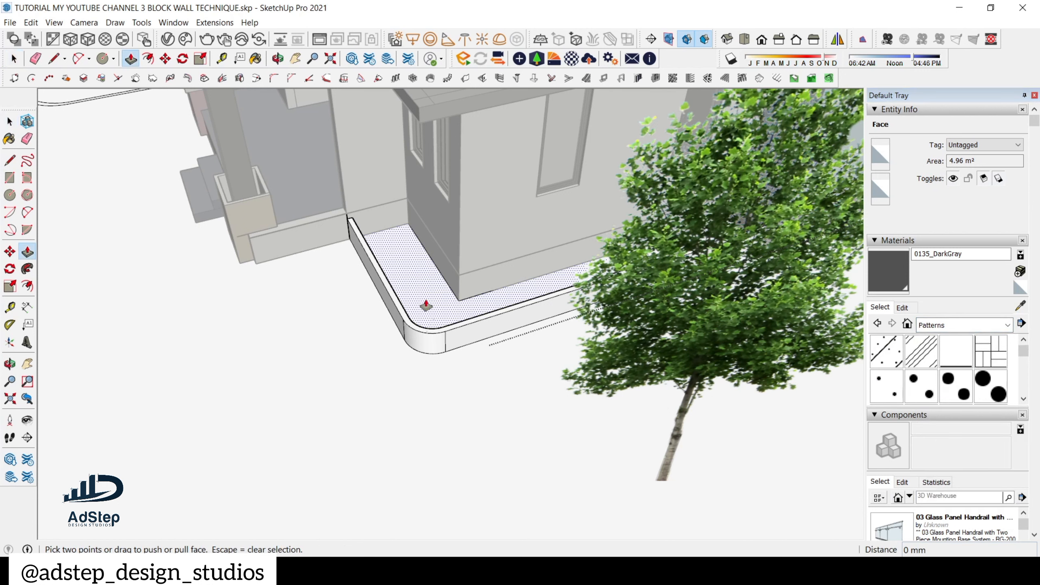
key("p")
left_click_drag(427, 298, 429, 295)
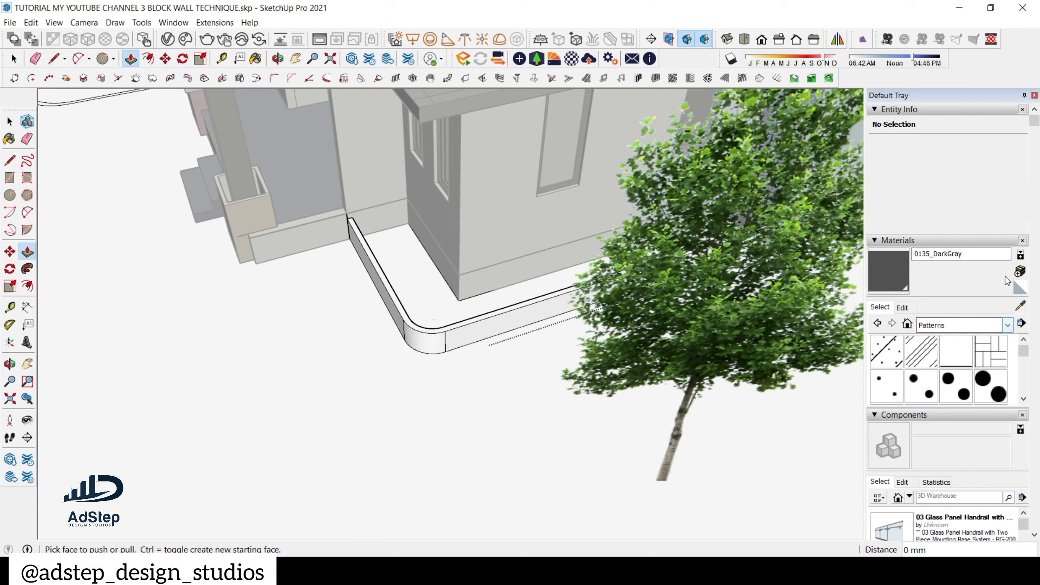
- Paint the planting strip's face with Vegetation Grass Artificial from the Landscaping, Fencing and Vegetation collection
left_click(1009, 329)
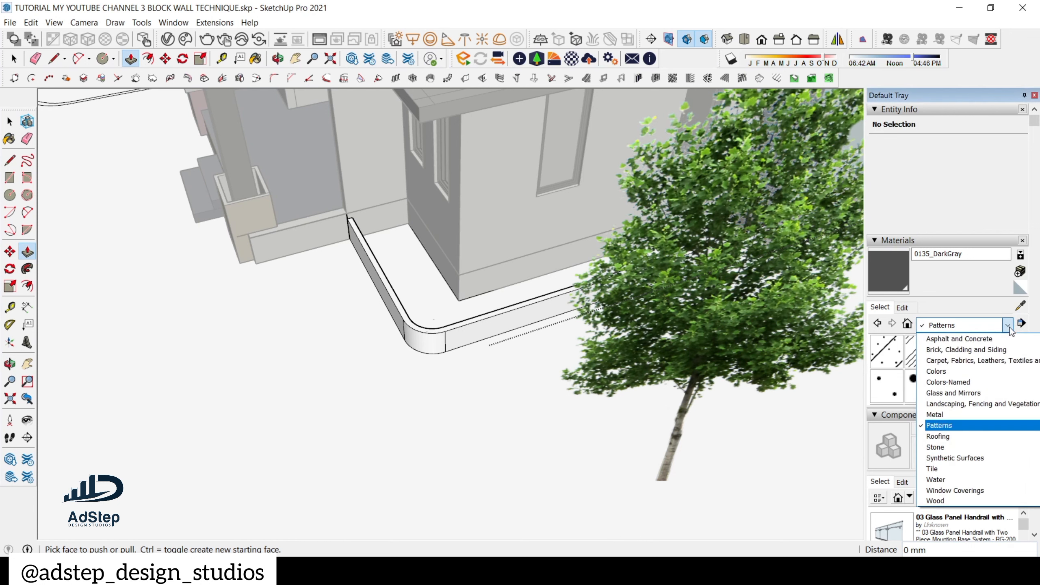
left_click(966, 404)
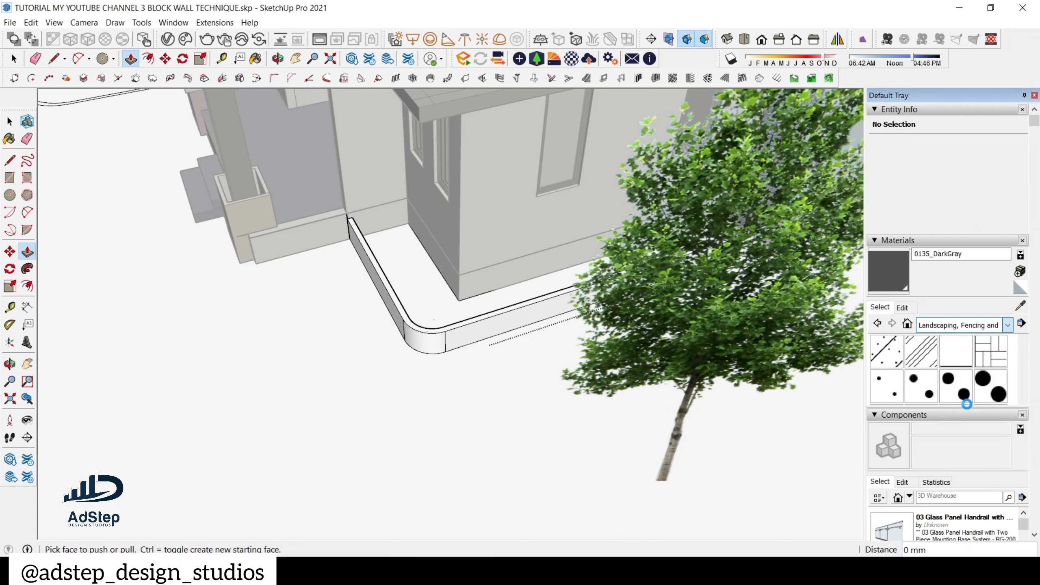
scroll(958, 360, "up", 3)
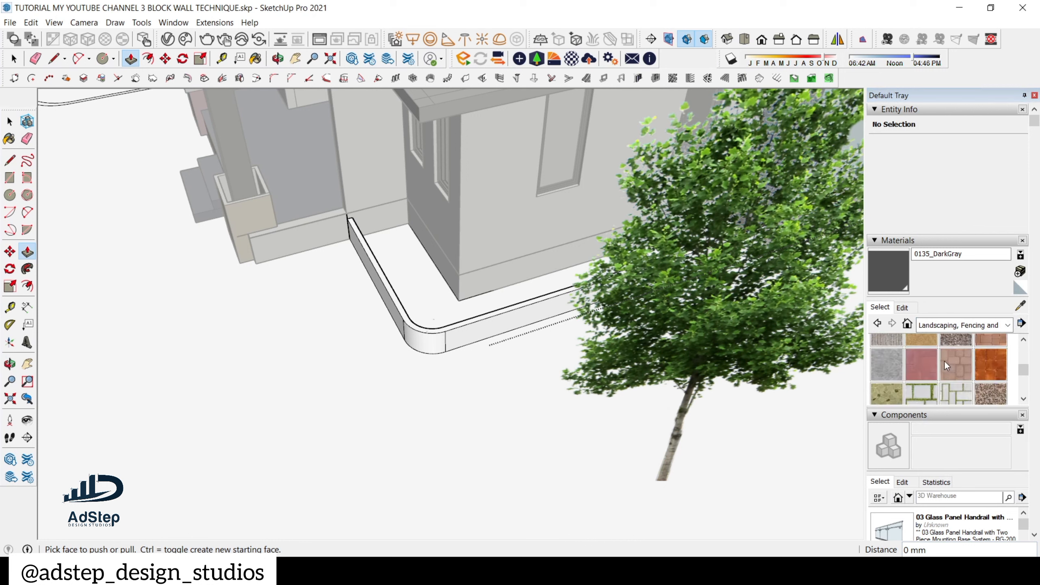
scroll(944, 360, "down", 3)
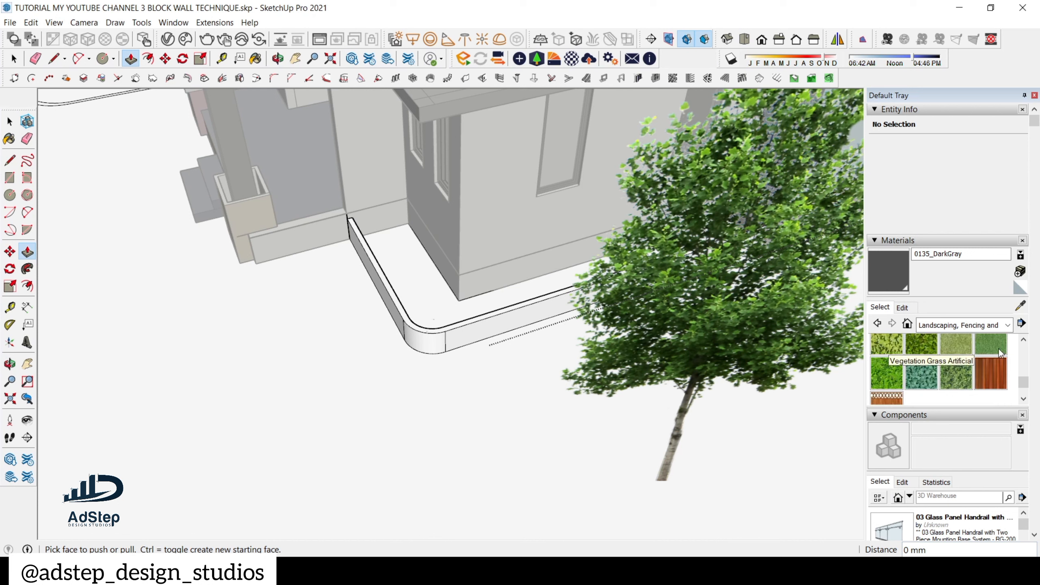
scroll(999, 349, "up", 2)
left_click(993, 401)
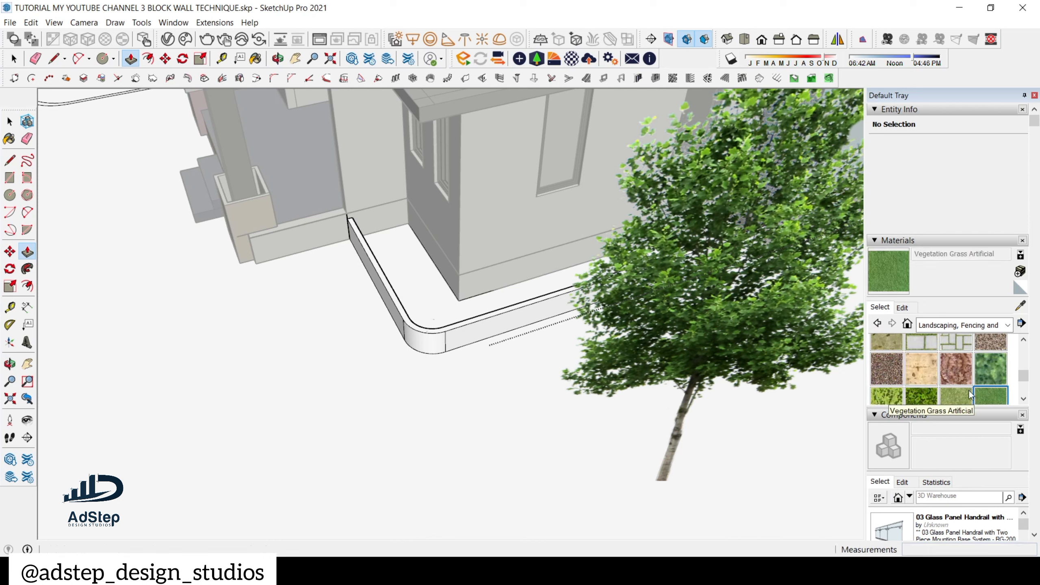
left_click(497, 292)
key("space")
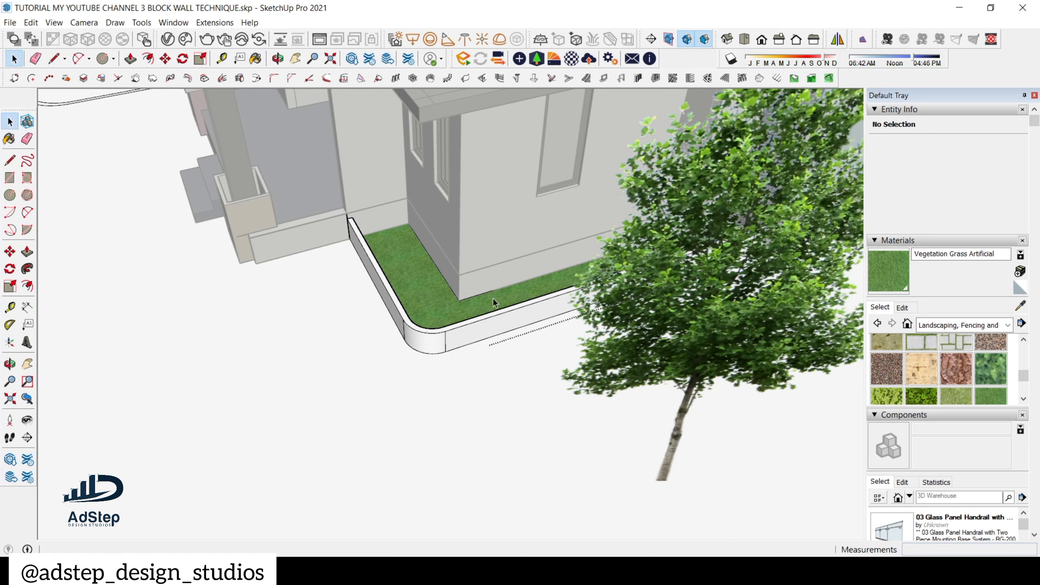
- Raise the grass face of the planting strip about 142 mm inside the kerb wall with Push/Pull
middle_click_drag(493, 297, 433, 298)
left_click(433, 299)
key("p")
left_click(434, 299)
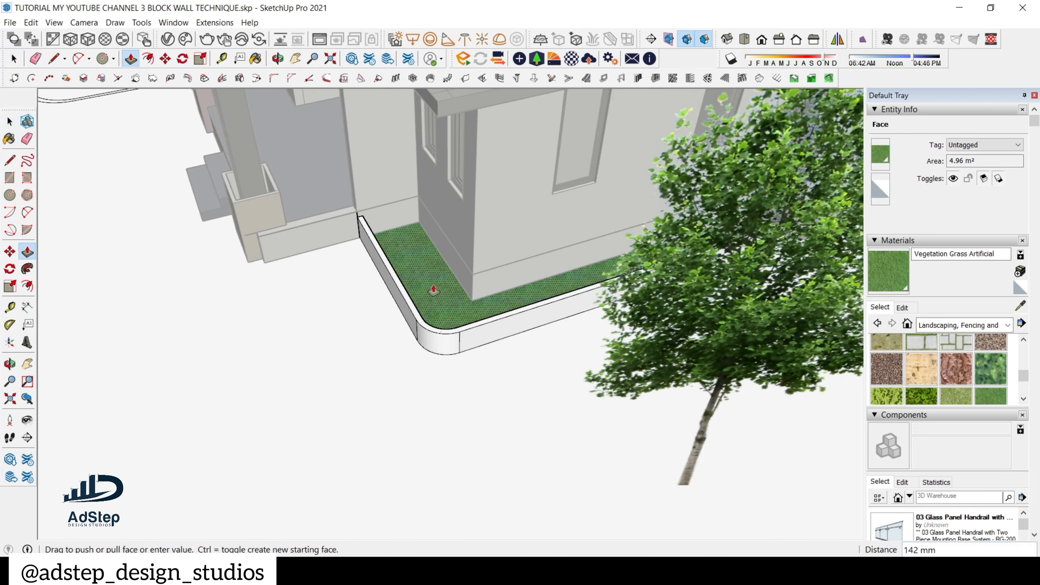
left_click(433, 288)
key("space")
- Move the shrub from the yard onto the grass strip beside the house wall and shift it about 550 mm towards the kerb's rounded corner
scroll(508, 230, "down", 3)
scroll(509, 230, "down", 3)
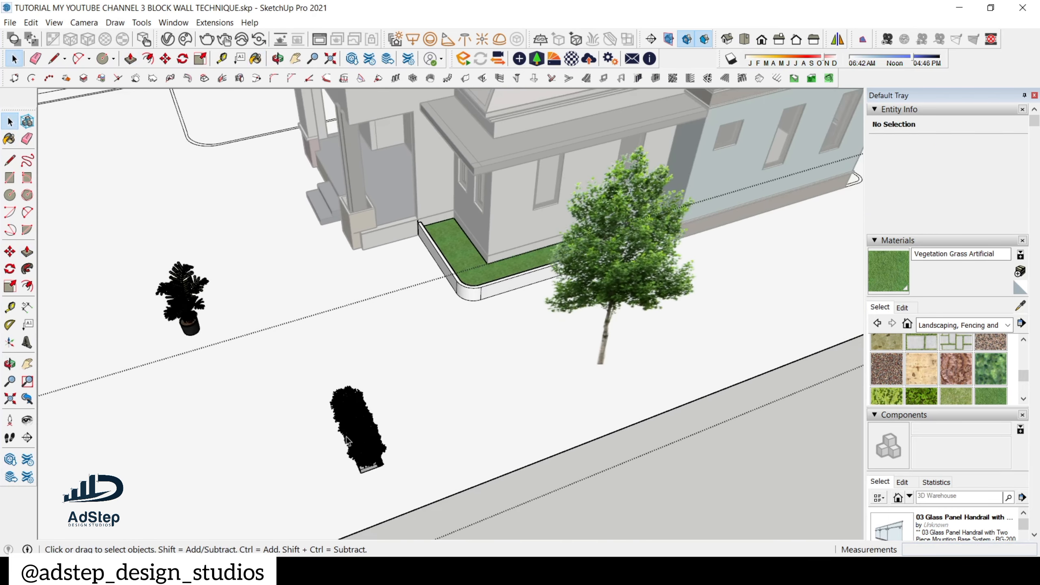
left_click(364, 438)
scroll(367, 496, "up", 3)
key("m")
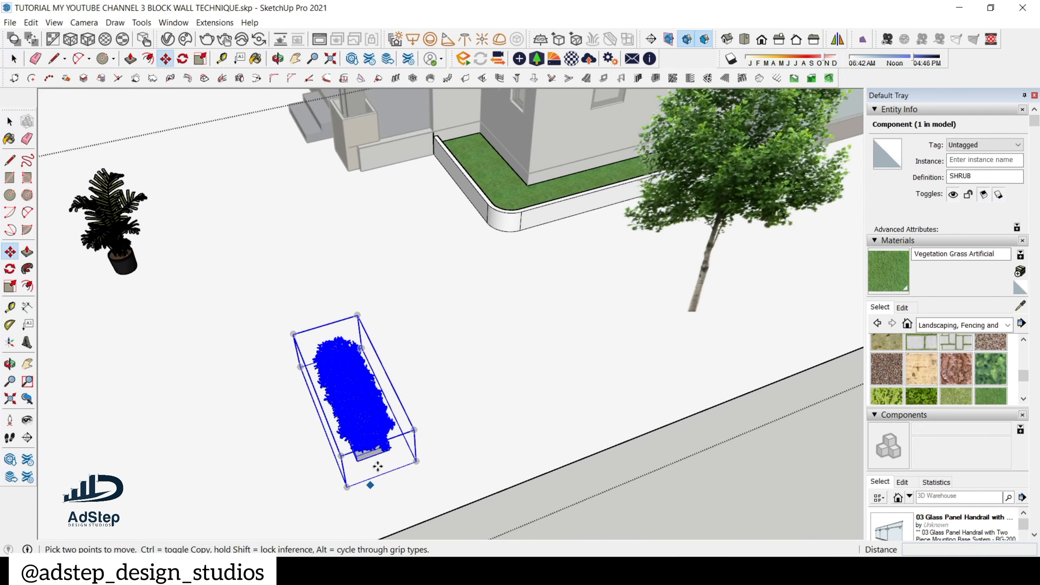
left_click(382, 454)
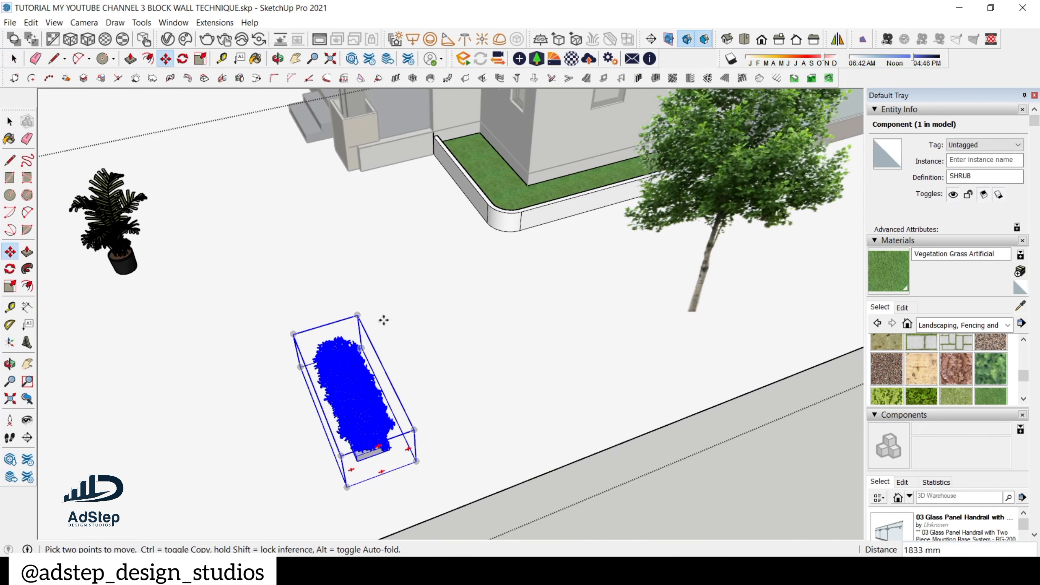
scroll(505, 163, "down", 2)
scroll(470, 245, "up", 5)
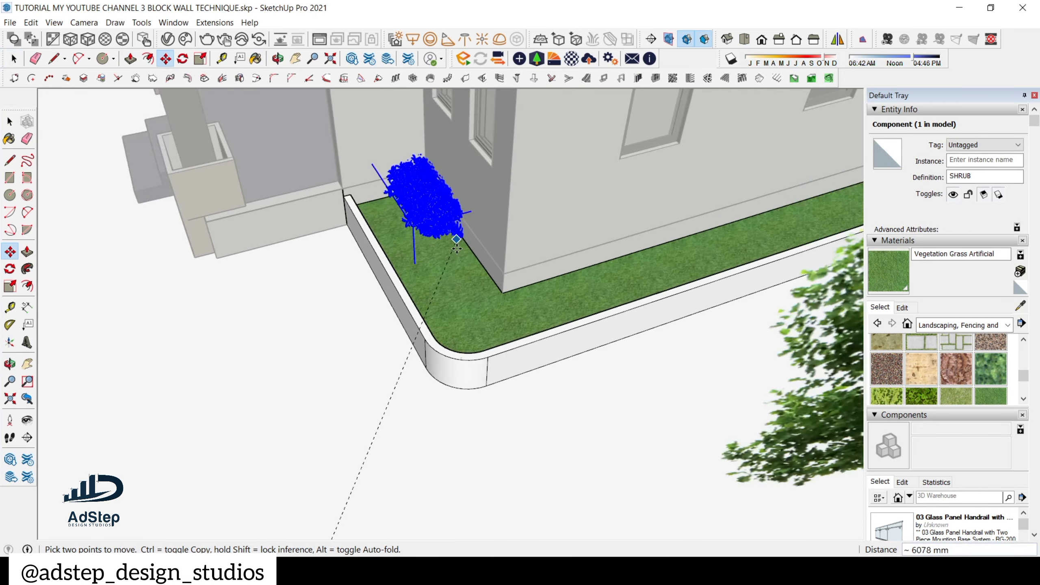
middle_click_drag(480, 299, 487, 262)
left_click(508, 235)
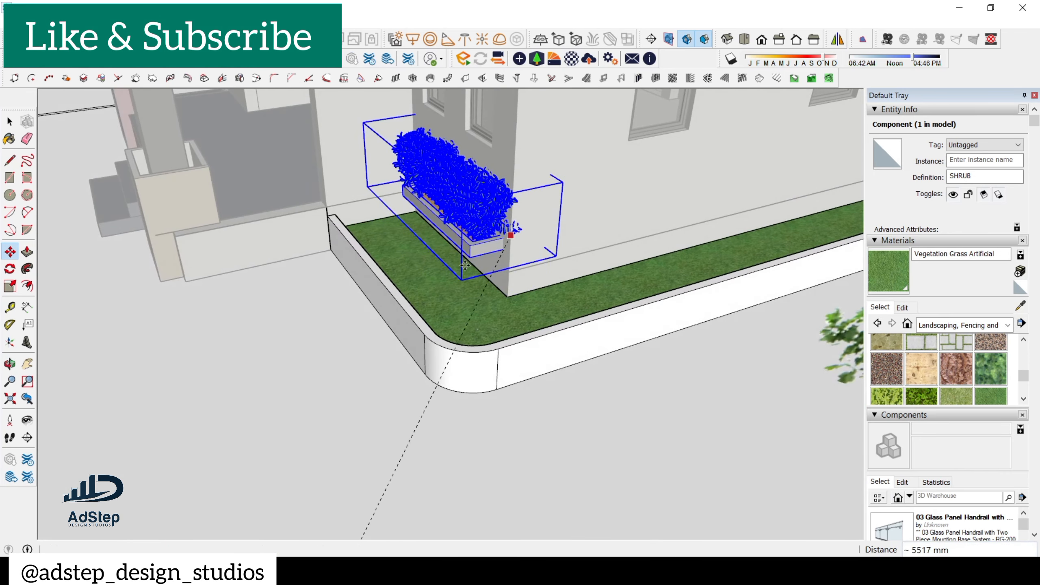
left_click(470, 257)
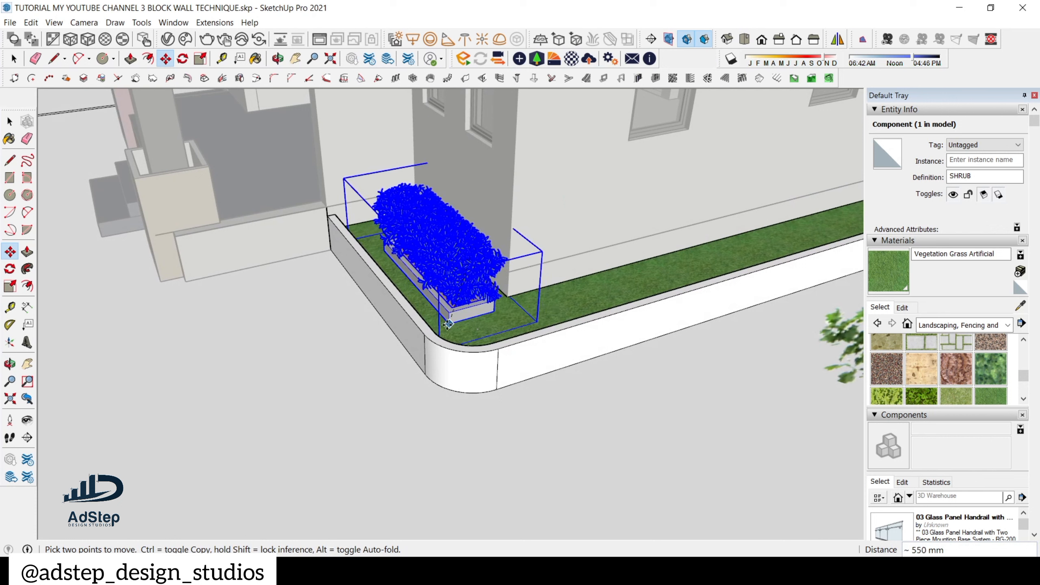
left_click(447, 325)
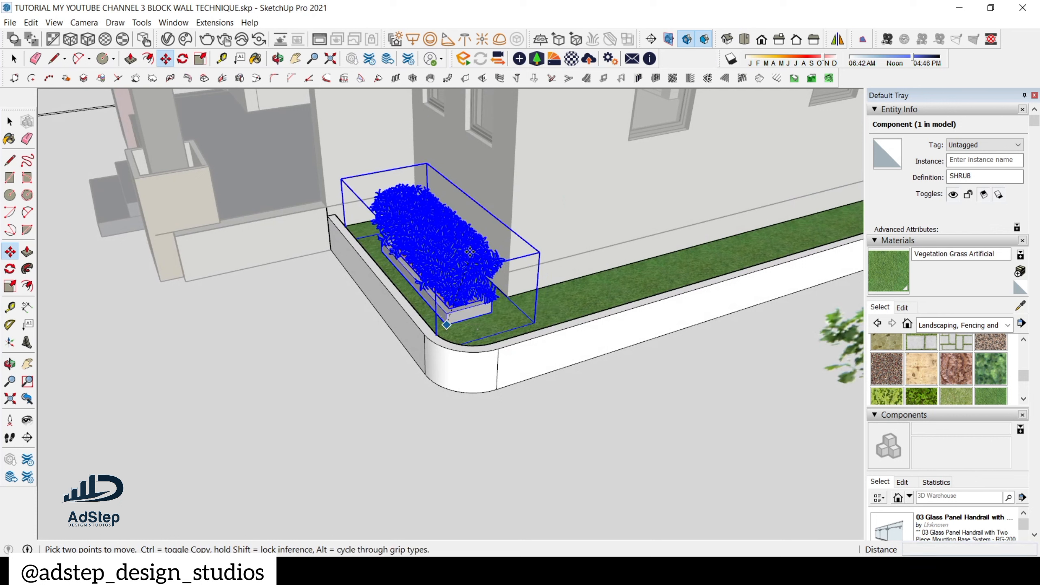
- Close the ground group and view the whole plot with the planted strip
scroll(465, 269, "down", 3)
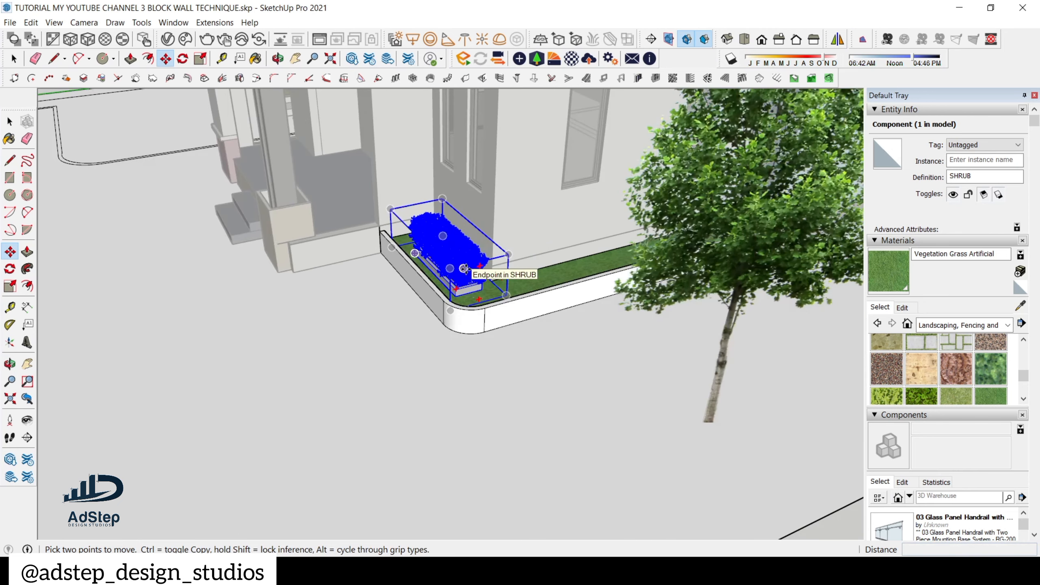
scroll(464, 269, "down", 6)
middle_click_drag(433, 337, 282, 361)
scroll(410, 289, "down", 1)
key("space")
left_click(715, 200)
scroll(450, 287, "down", 1)
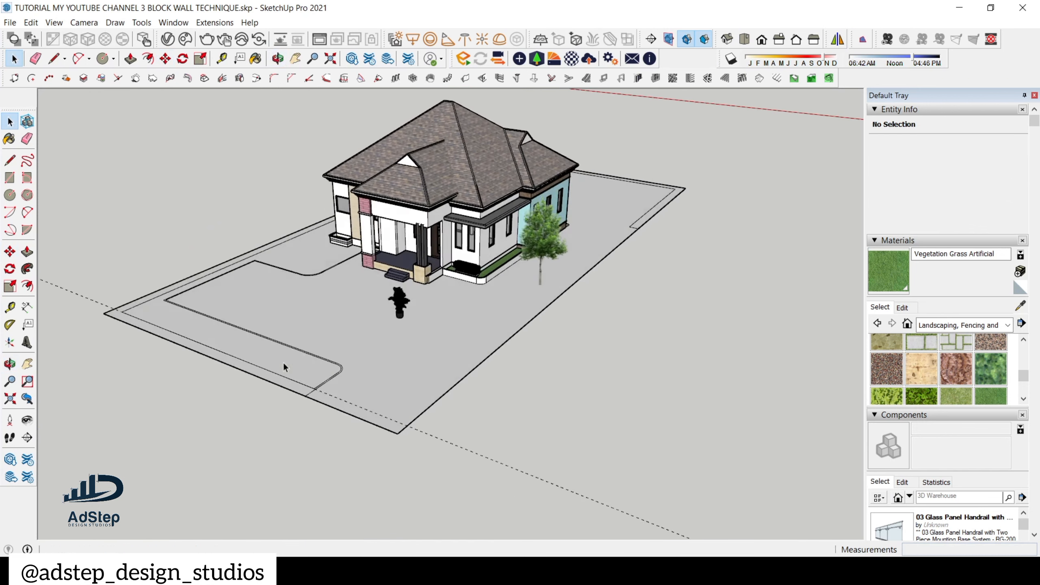
- Reopen the ground group and move the potted palm about 4059 mm to the ground beside the porch's corner column
scroll(383, 328, "up", 3)
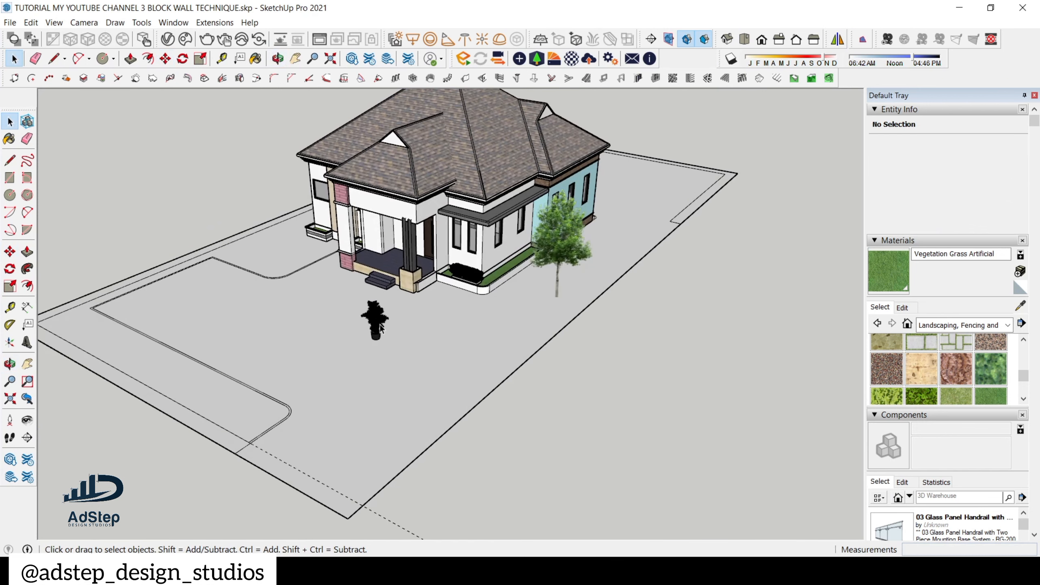
left_click(380, 327)
double_click(380, 328)
left_click(379, 329)
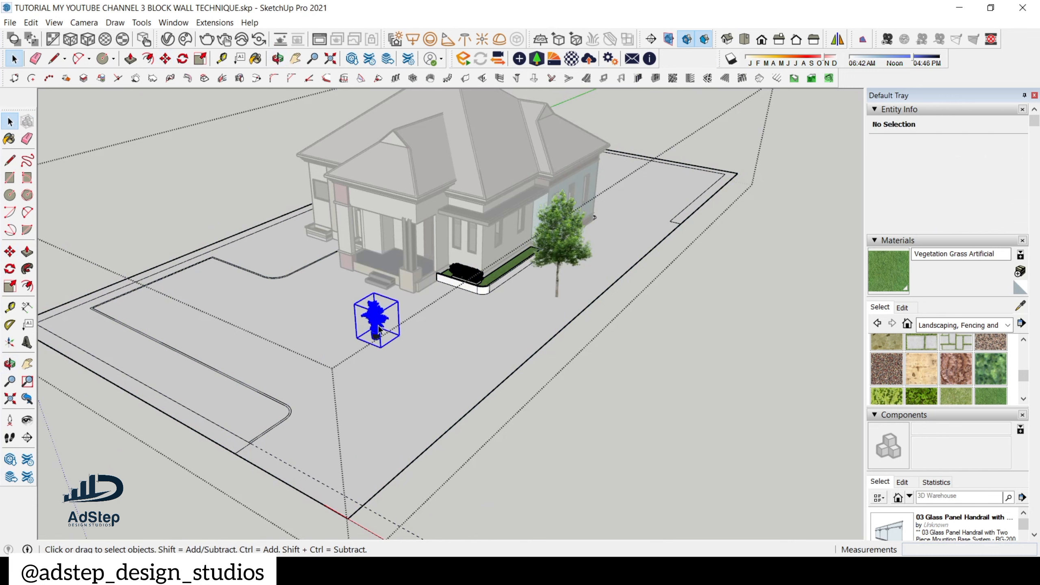
key("m")
left_click(374, 346)
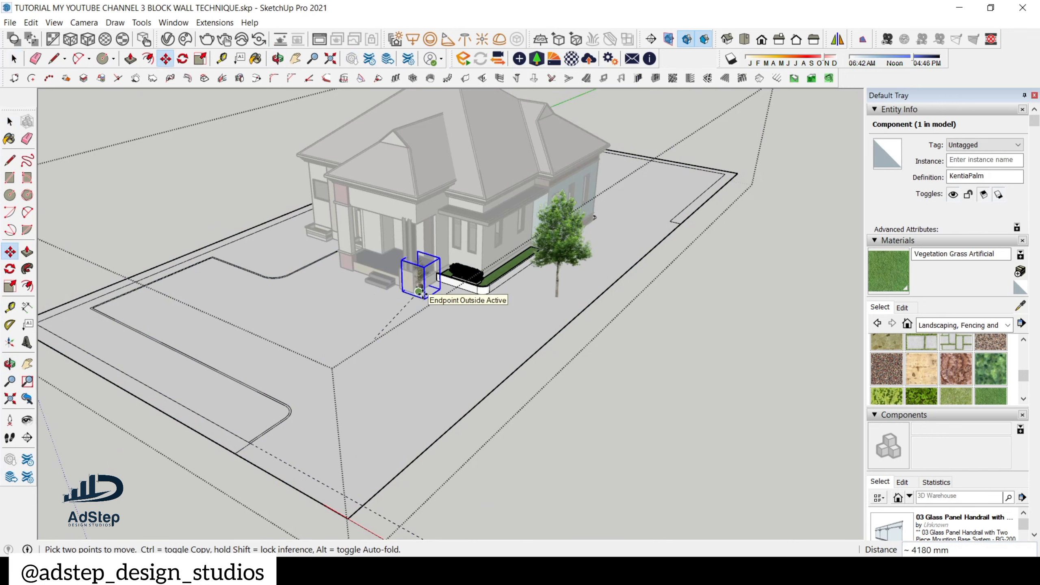
scroll(424, 294, "up", 5)
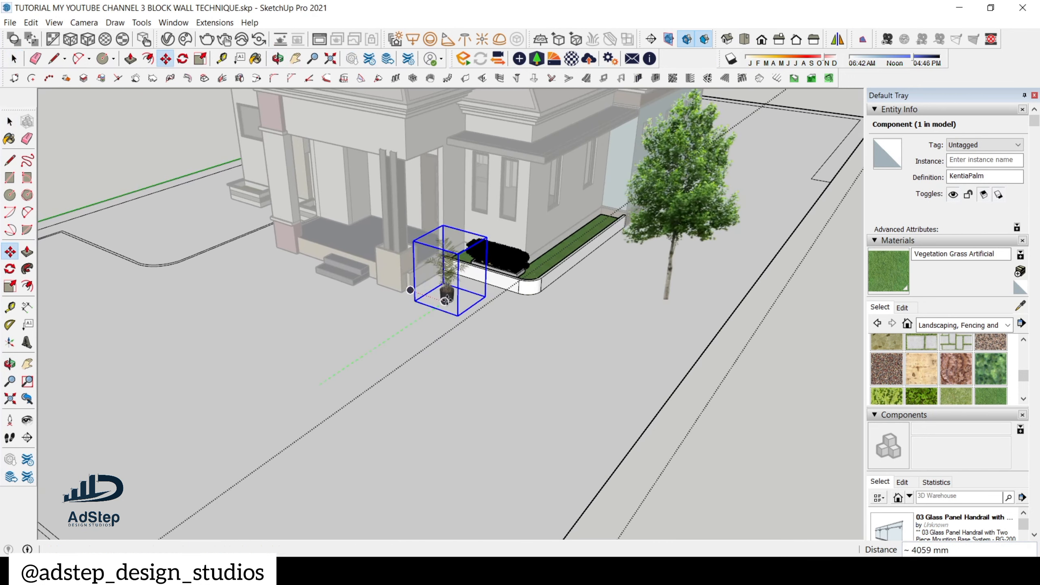
left_click(446, 301)
- Copy the potted palm 6080 mm along the house front to the opposite side of the porch
scroll(450, 299, "down", 2)
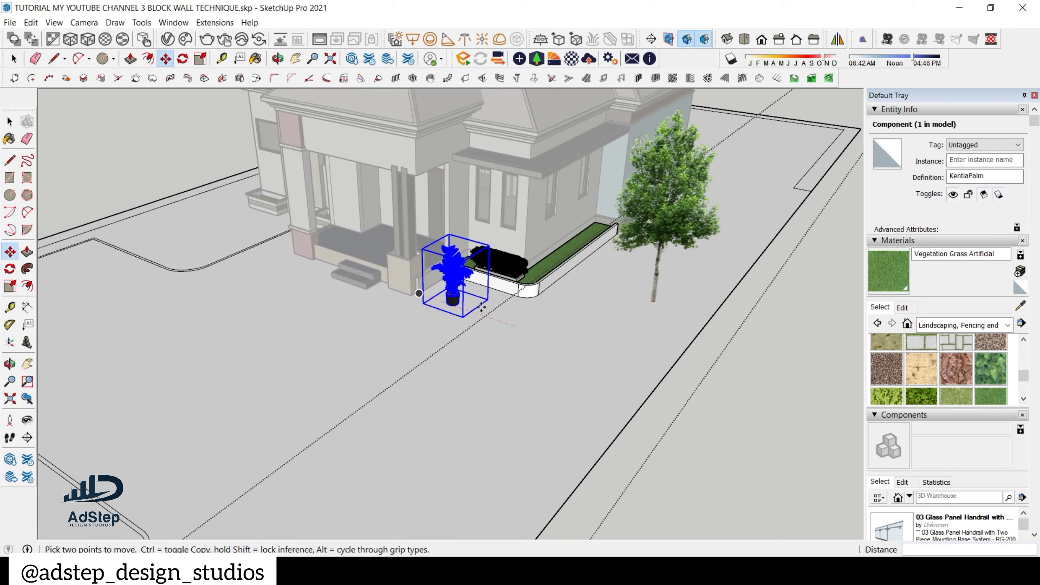
key("ctrl")
left_click(459, 308)
middle_click_drag(243, 235, 450, 264)
scroll(356, 295, "up", 2)
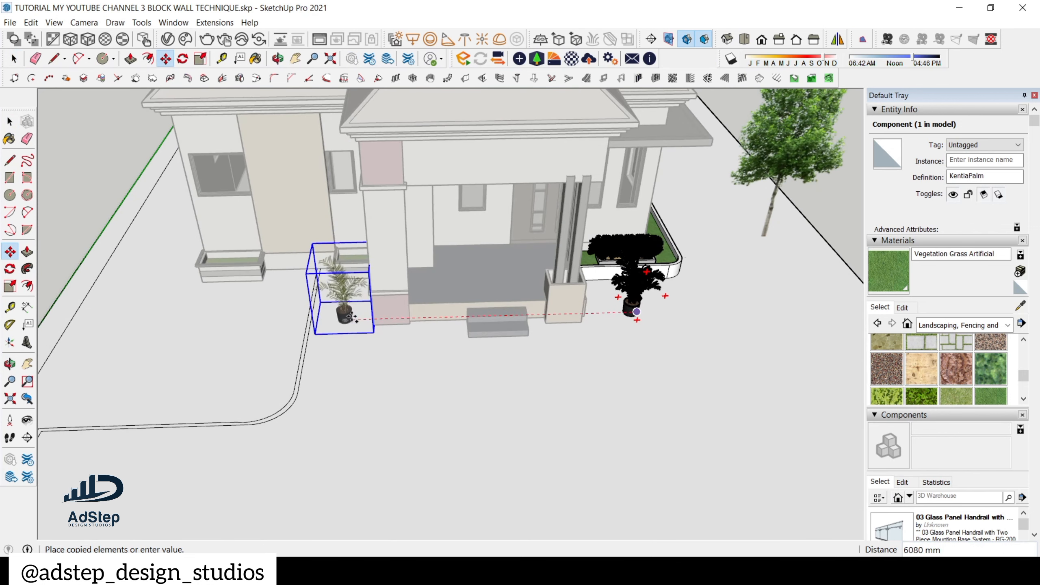
left_click(354, 319)
scroll(348, 287, "down", 3)
scroll(388, 261, "down", 2)
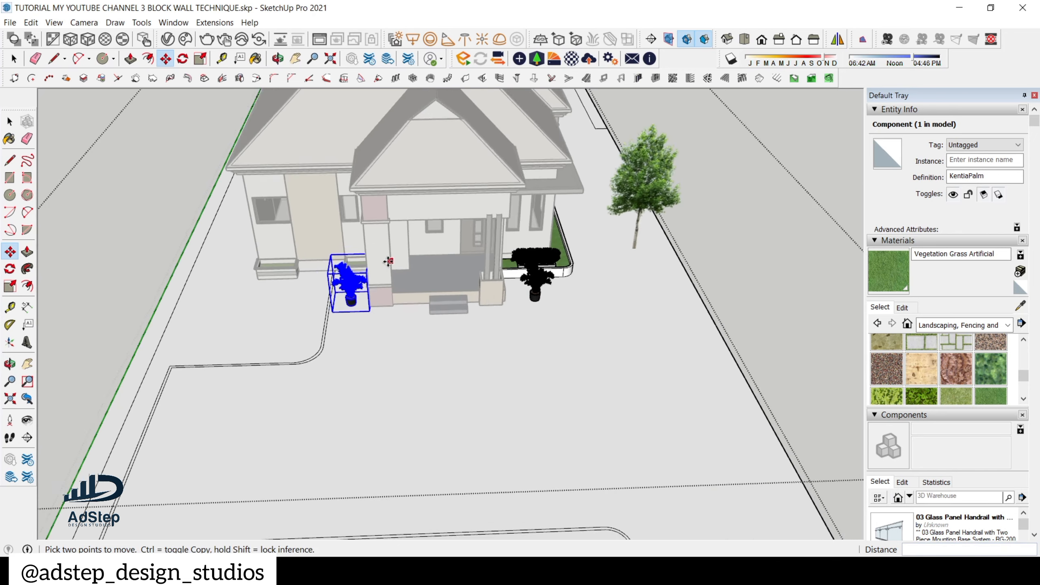
- Copy the tree beside the house 14222 mm across the front yard to the ground near the opposite front corner
scroll(389, 261, "down", 3)
key("space")
left_click(531, 232)
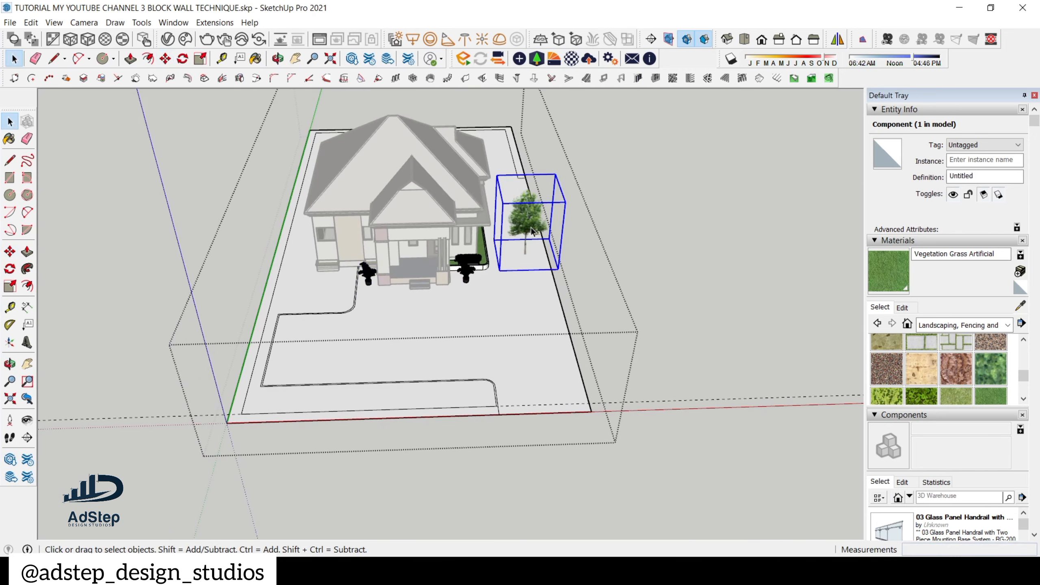
key("m")
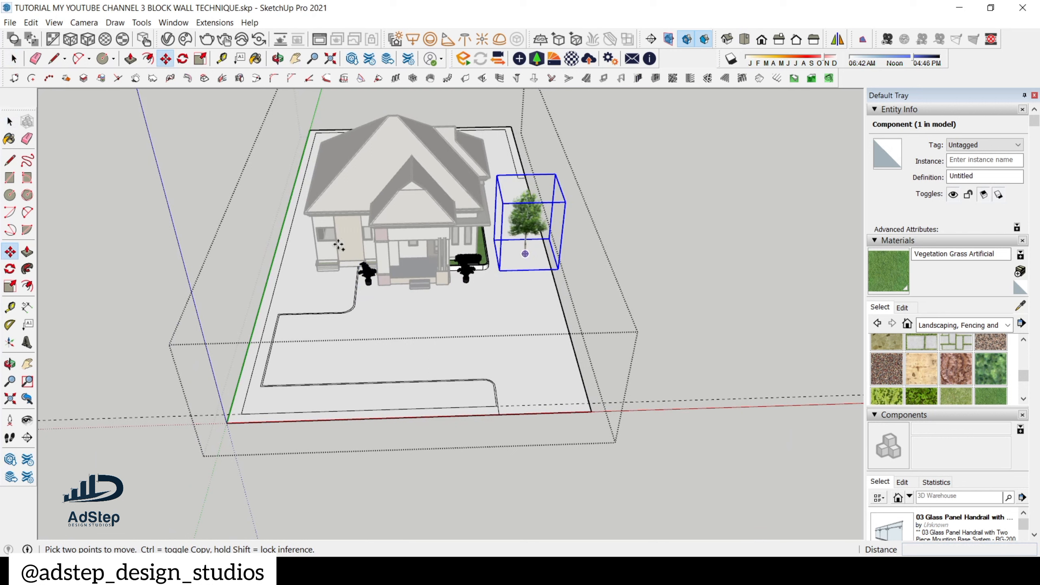
left_click(526, 255)
key("space")
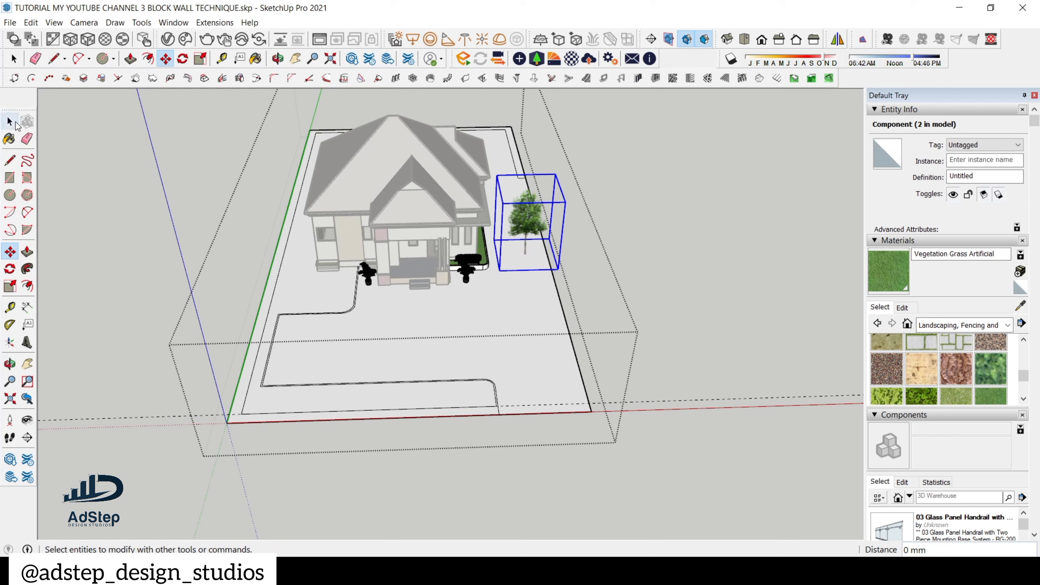
key("m")
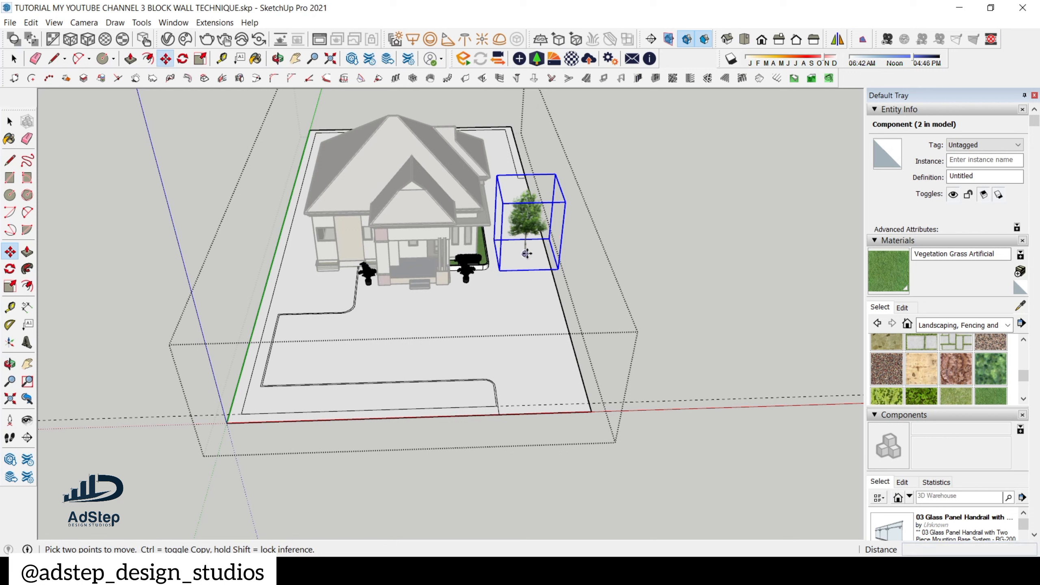
left_click(525, 255)
key("ctrl")
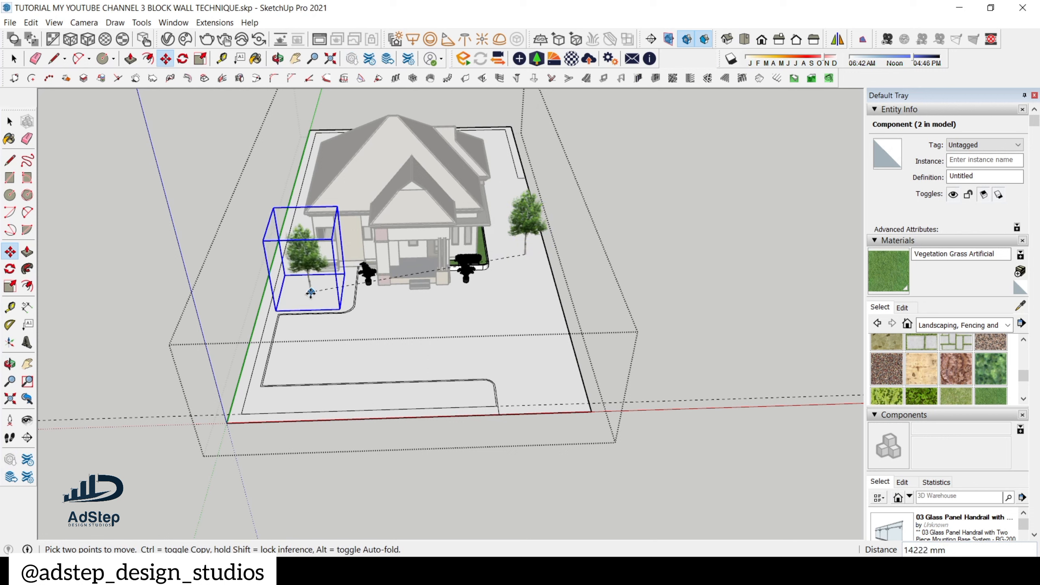
left_click(310, 293)
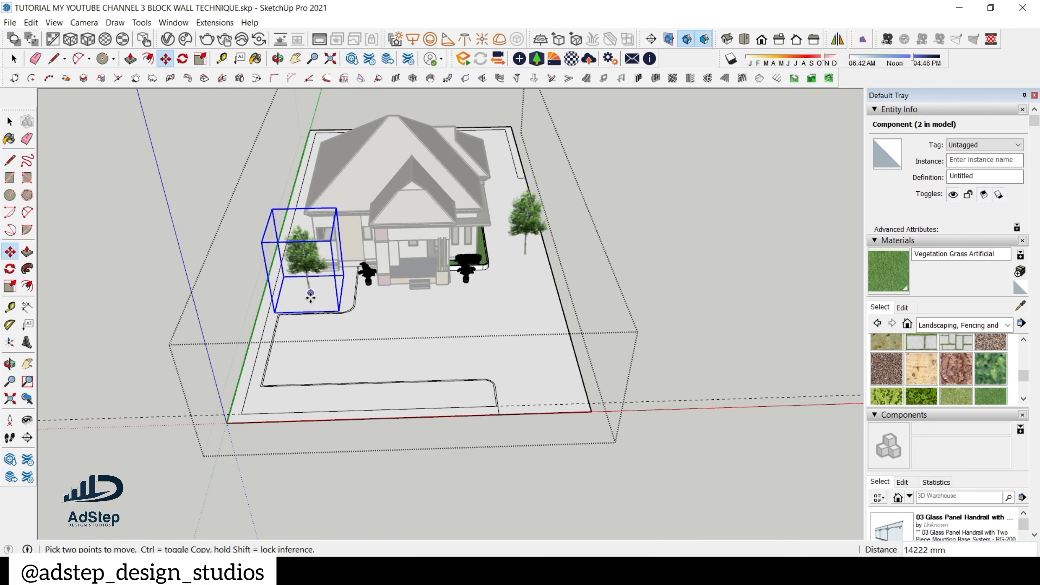
- Copy the new tree 16996 mm along the side of the house towards the rear of the plot
left_click(311, 293)
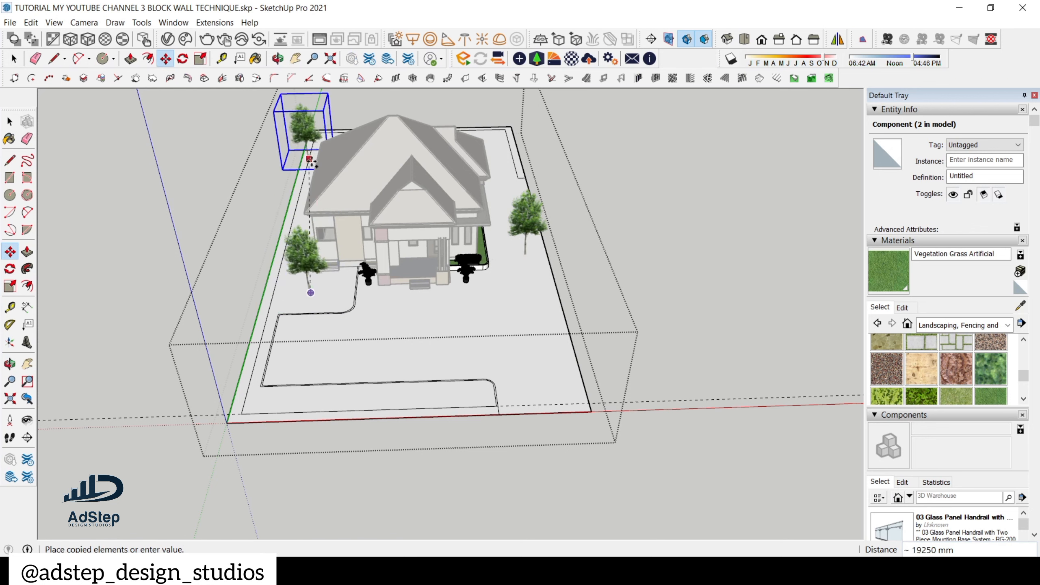
middle_click_drag(311, 176, 158, 266)
left_click(158, 266)
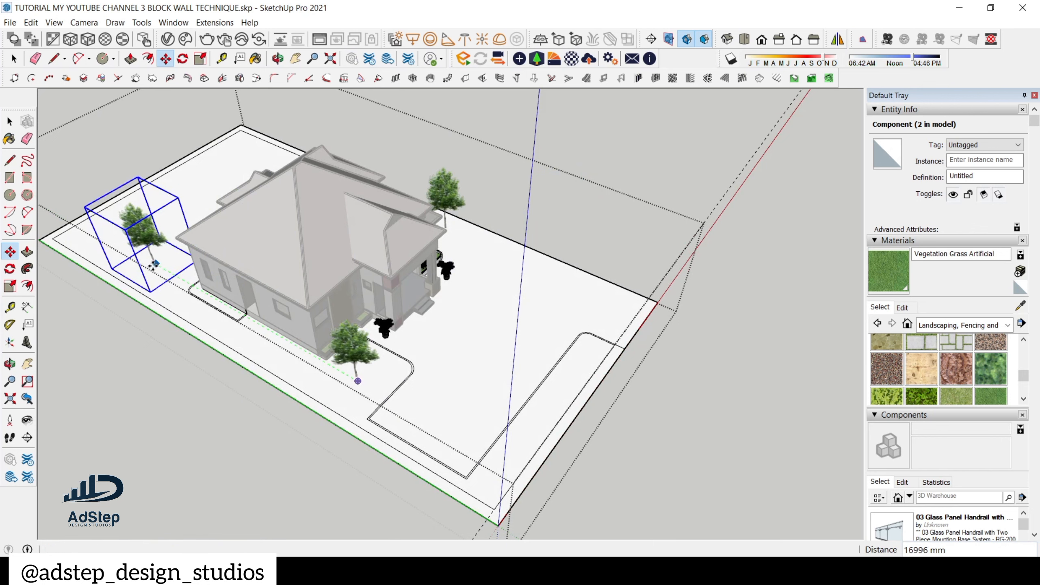
key("space")
- Close the ground group and view the placed trees and potted palms around the house front
middle_click_drag(369, 295, 422, 303)
scroll(422, 303, "down", 3)
middle_click_drag(457, 360, 676, 291)
scroll(398, 282, "up", 3)
key("Escape")
middle_click_drag(398, 282, 415, 258)
scroll(415, 254, "up", 2)
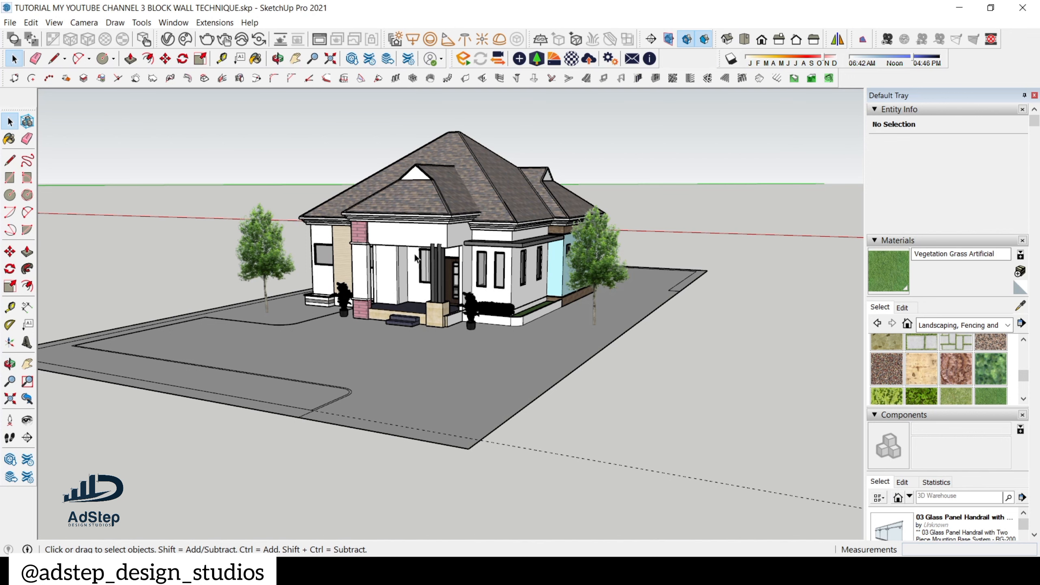
scroll(323, 263, "up", 5)
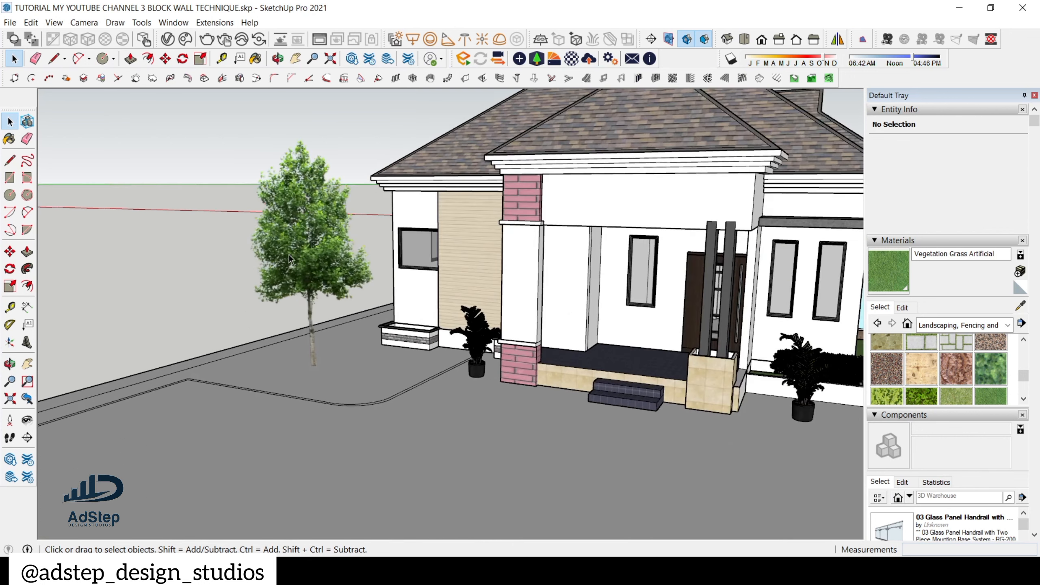
- Reopen the ground group and scale the tree near the porch's palm-side front corner slightly smaller
left_click(299, 262)
scroll(300, 263, "down", 5)
double_click(303, 263)
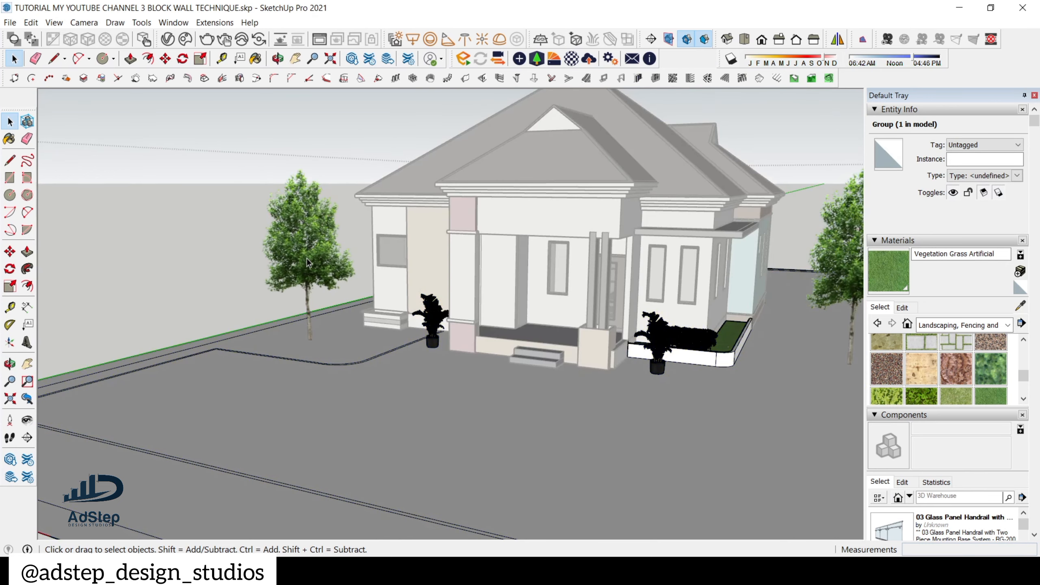
left_click(308, 263)
key("s")
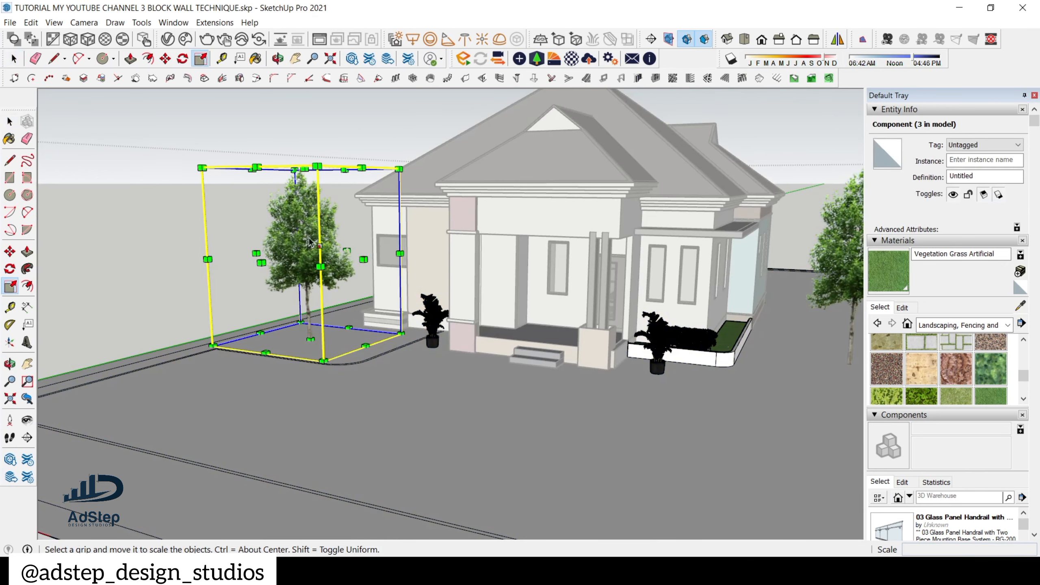
left_click_drag(400, 169, 396, 172)
key("space")
left_click(341, 163)
scroll(306, 290, "down", 3)
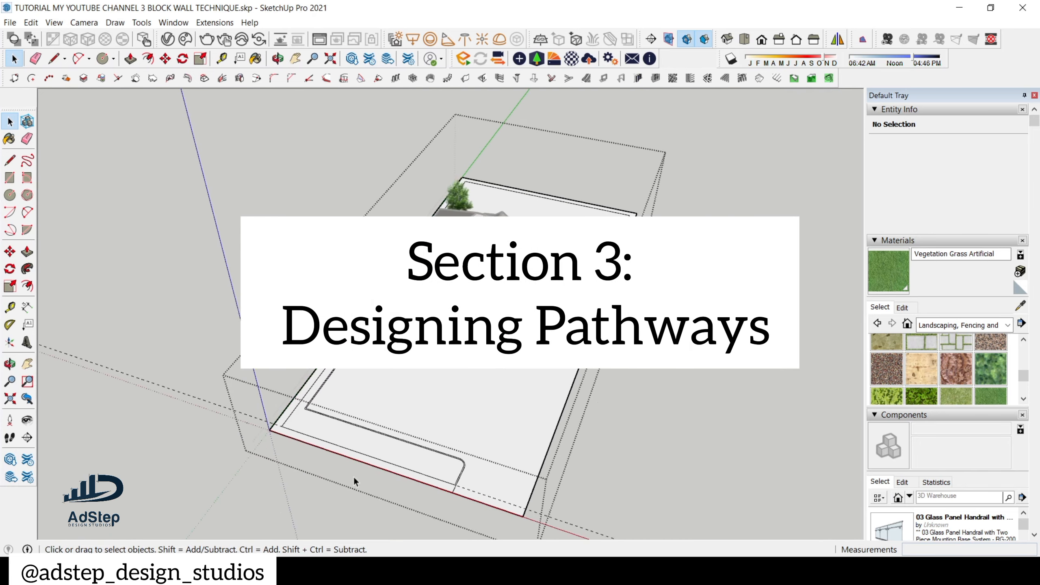
- Examine the extents of the yard face and the narrow kerb face that outlines the driveway
left_click(458, 378)
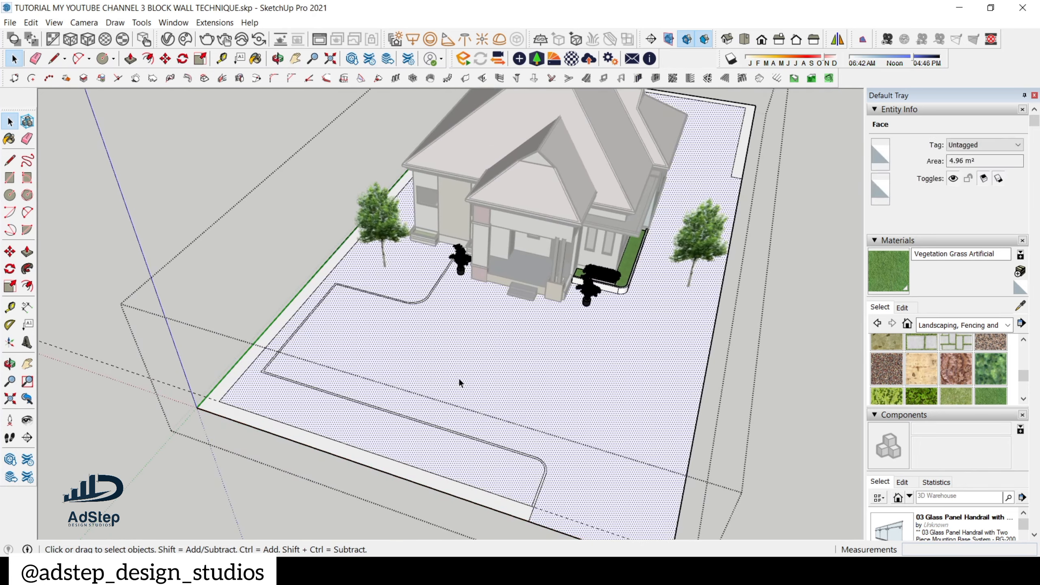
double_click(471, 372)
scroll(471, 370, "down", 3)
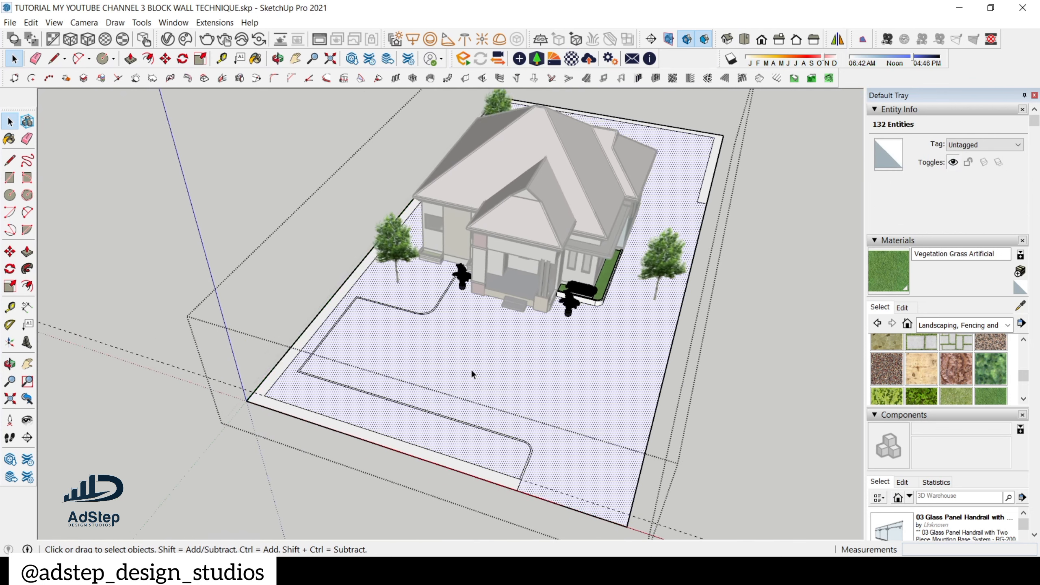
left_click(472, 370)
scroll(543, 354, "up", 2)
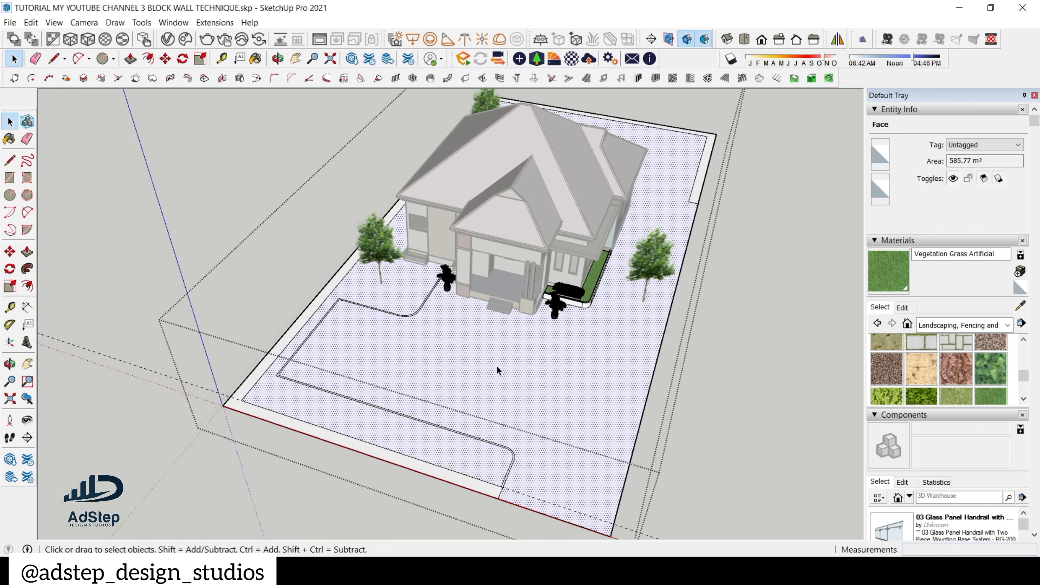
middle_click_drag(497, 365, 429, 364)
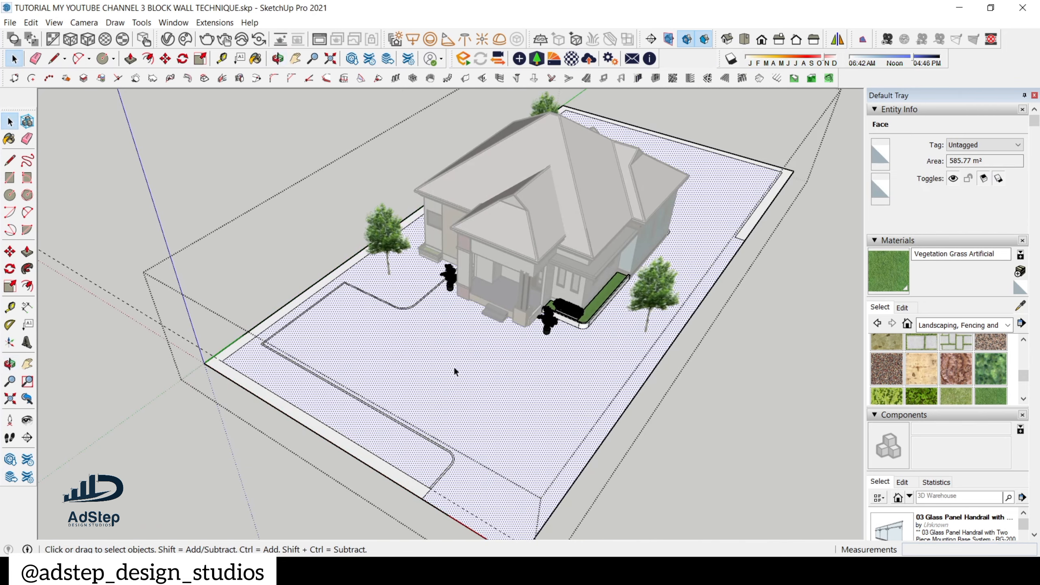
scroll(362, 453, "up", 3)
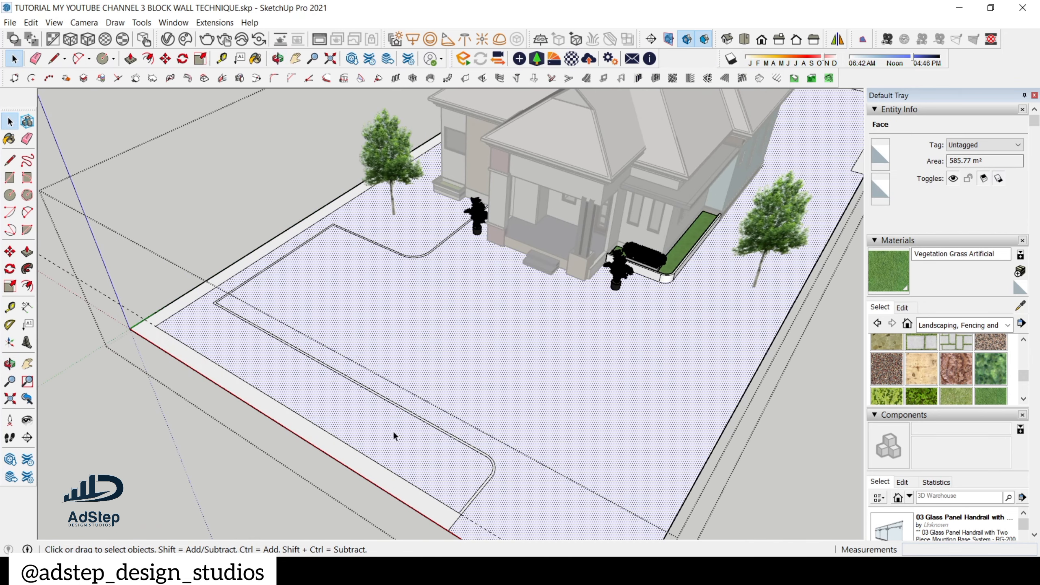
middle_click_drag(667, 348, 747, 344)
scroll(417, 312, "up", 6)
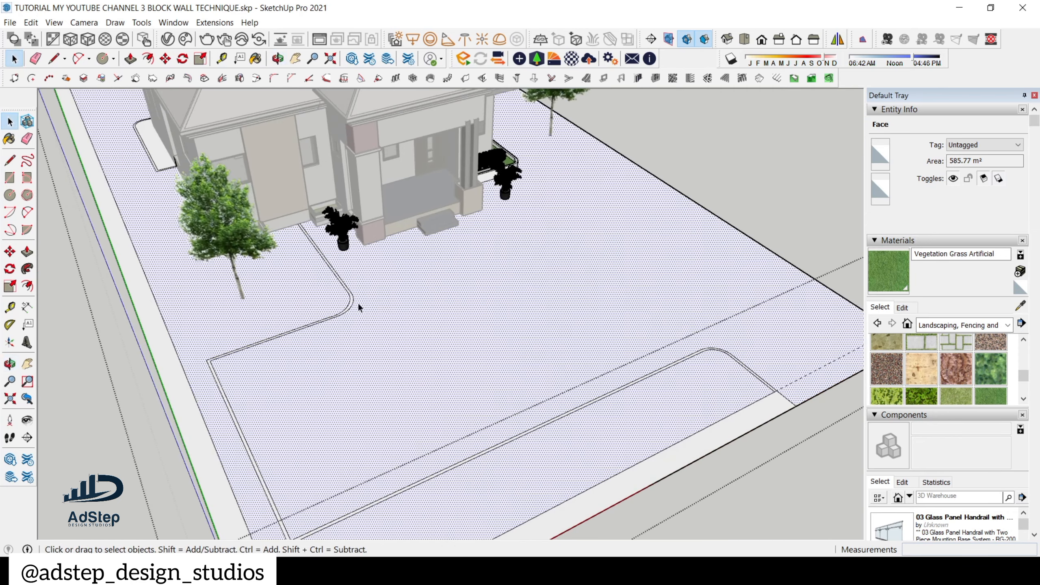
scroll(345, 306, "up", 4)
left_click(344, 306)
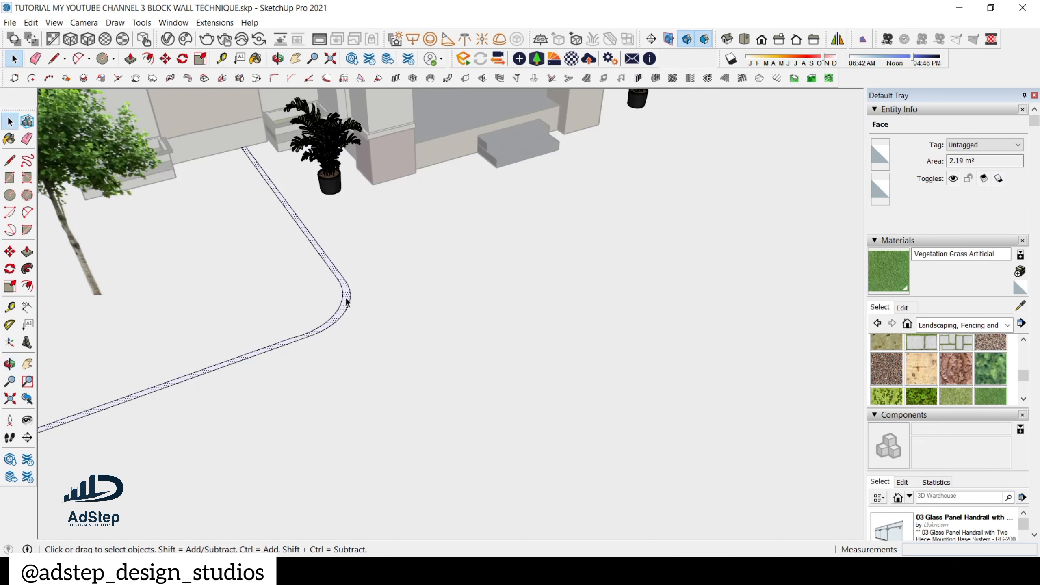
scroll(350, 310, "down", 3)
scroll(349, 309, "down", 2)
scroll(278, 184, "up", 4)
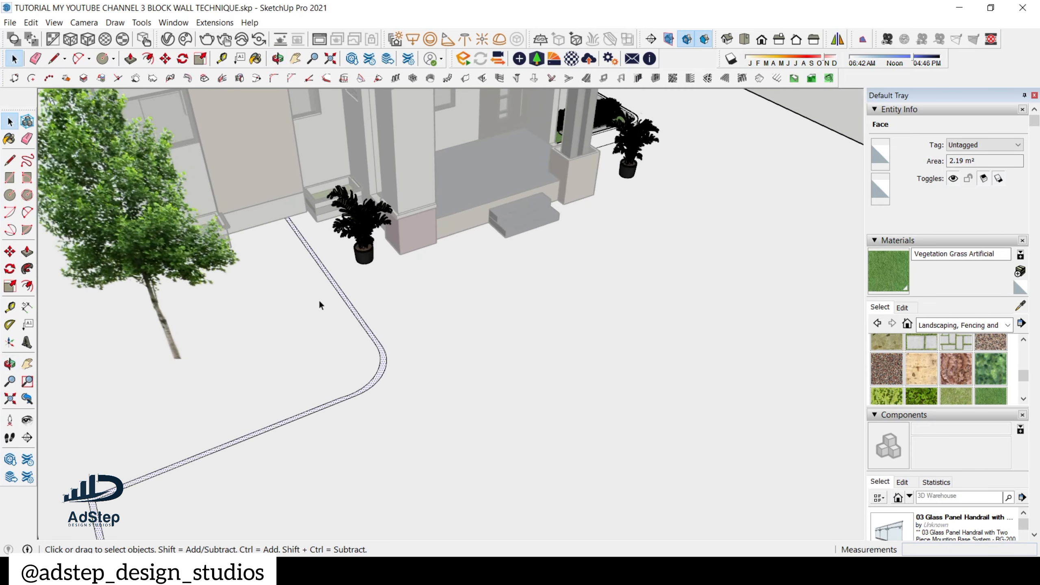
scroll(320, 301, "down", 3)
scroll(394, 247, "down", 5)
scroll(454, 334, "up", 2)
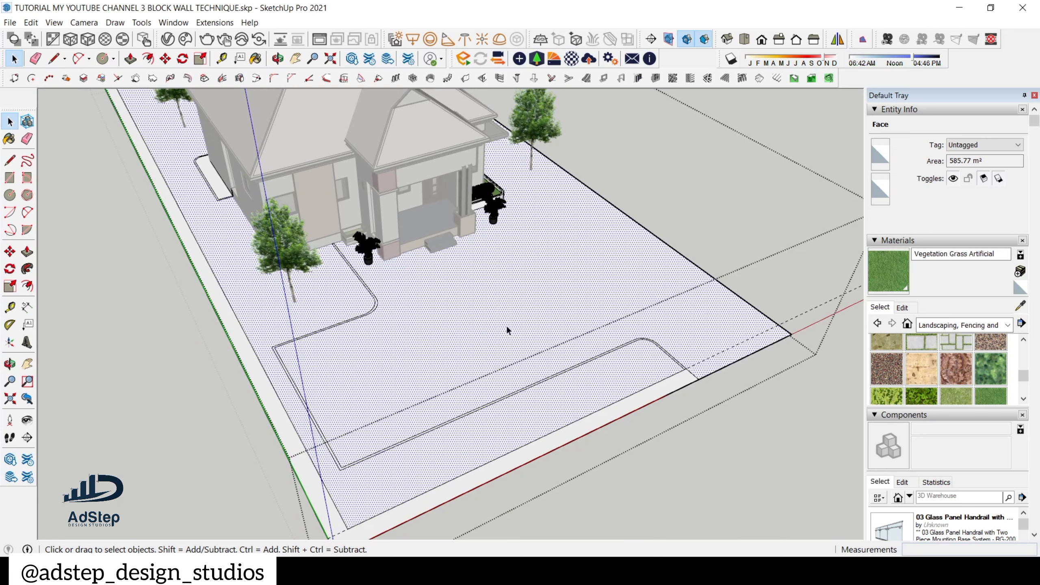
middle_click_drag(507, 325, 433, 208)
scroll(433, 208, "up", 1)
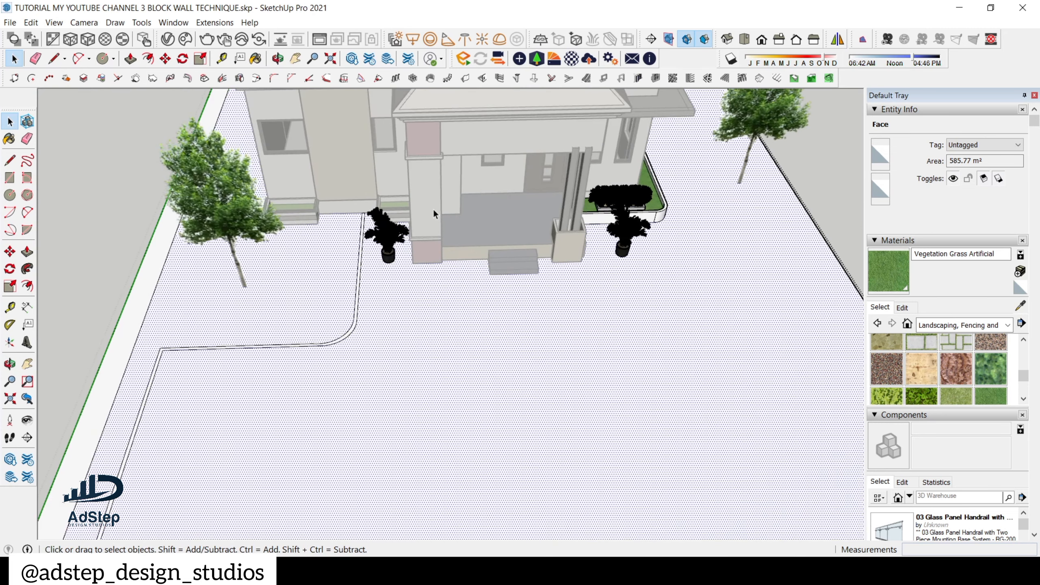
- Split the yard face with a 14397 mm line from the kerb's end at the house wall to just beyond the opposite plot boundary
key("l")
scroll(360, 206, "up", 2)
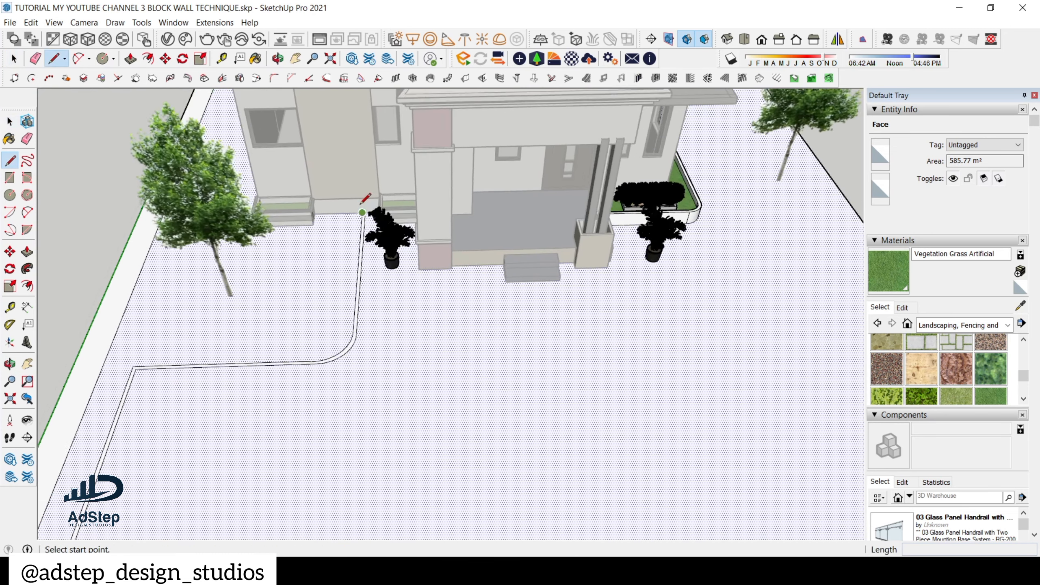
left_click(363, 213)
scroll(362, 213, "down", 5)
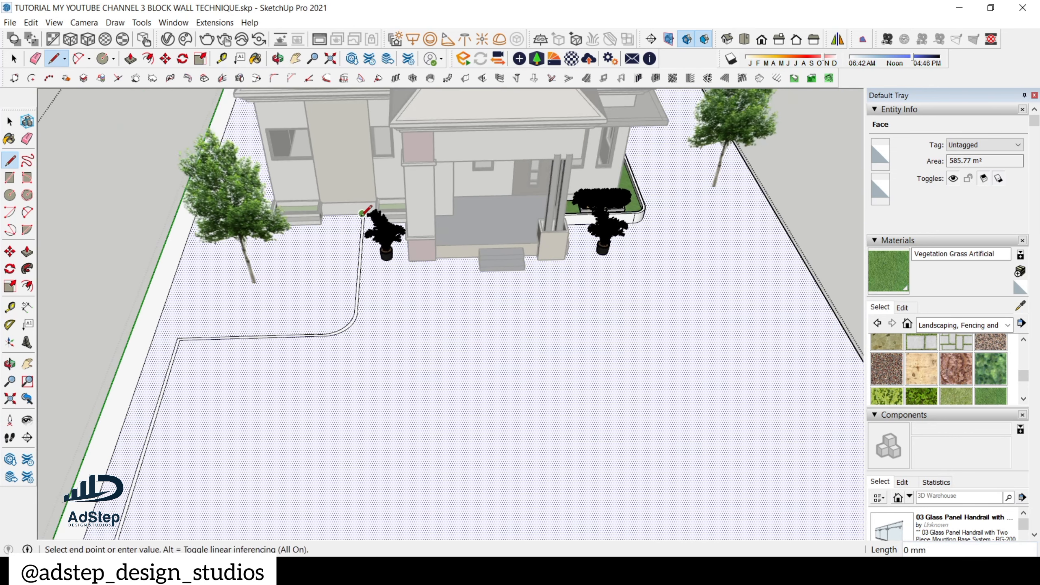
left_click(689, 206)
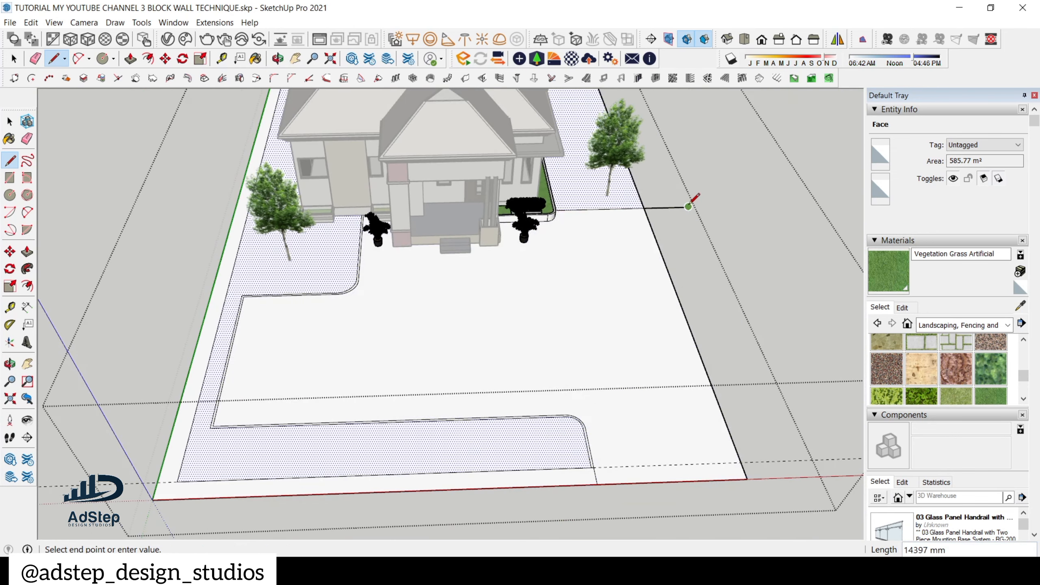
- Check the split-off driveway face and erase the line's overhang outside the plot boundary
key("space")
left_click(551, 317)
middle_click_drag(551, 317, 526, 309)
key("e")
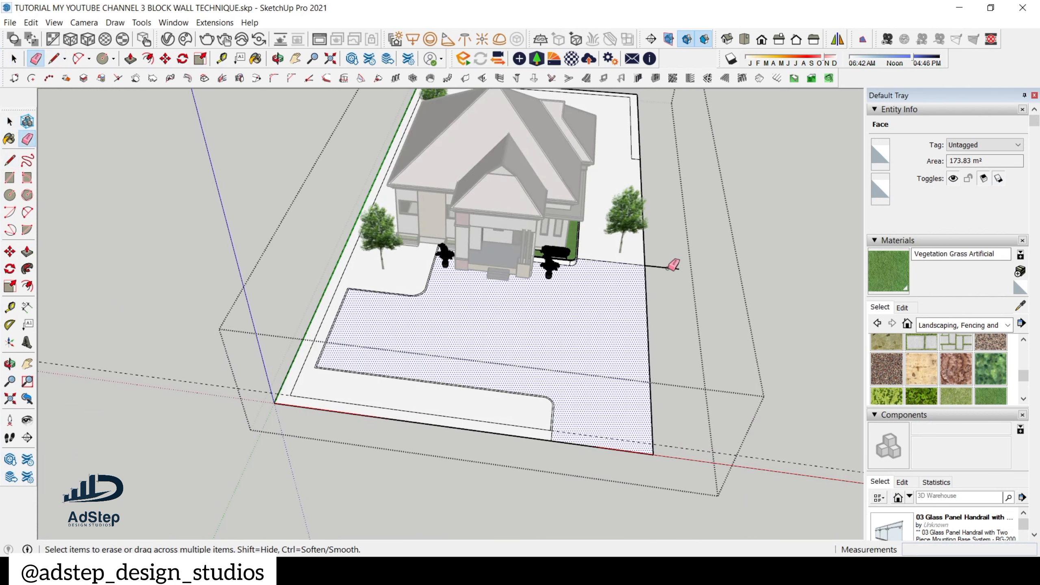
left_click(672, 266)
key("space")
- Paint the driveway face in front of the house with Pavers with Grass Herringbone from the Landscaping, Fencing and Vegetation materials
left_click(594, 327)
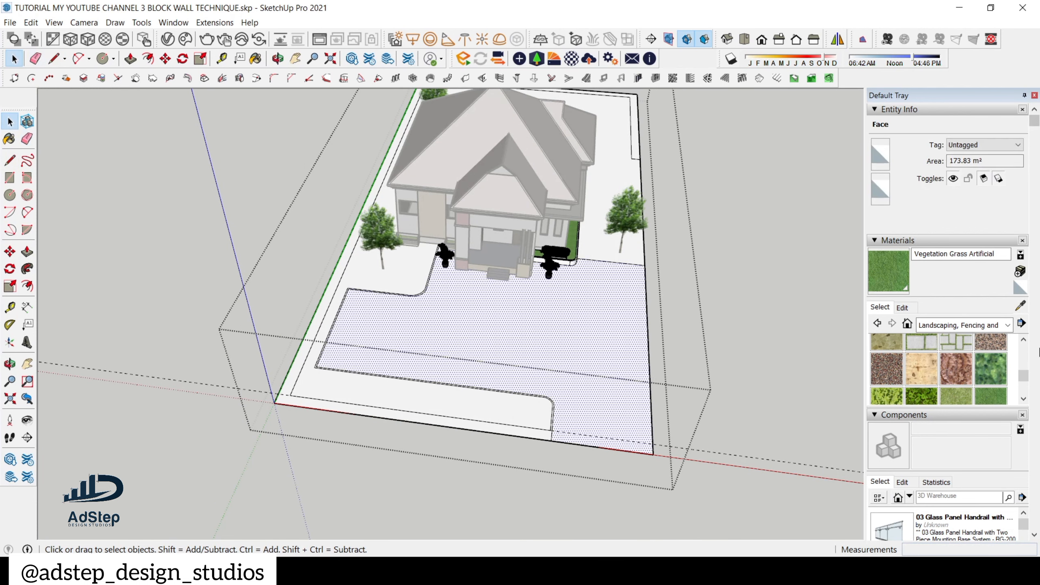
left_click(1007, 326)
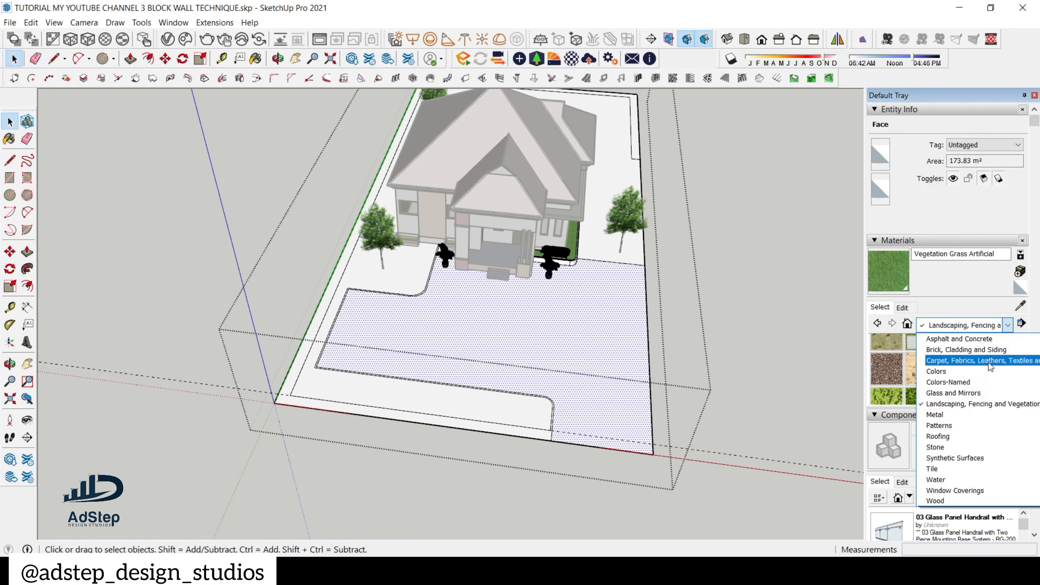
left_click(990, 403)
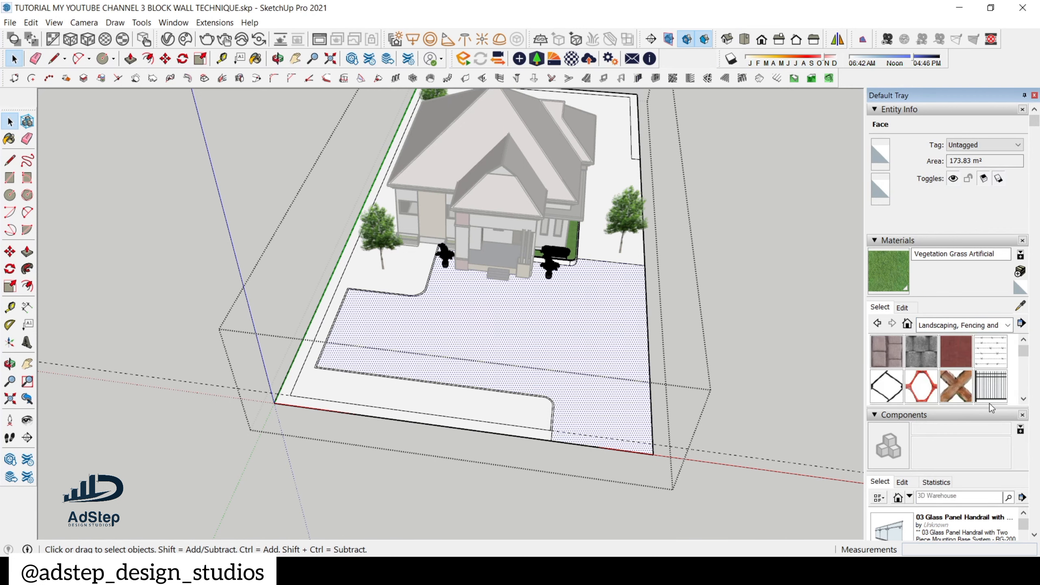
scroll(970, 365, "down", 2)
scroll(971, 364, "down", 2)
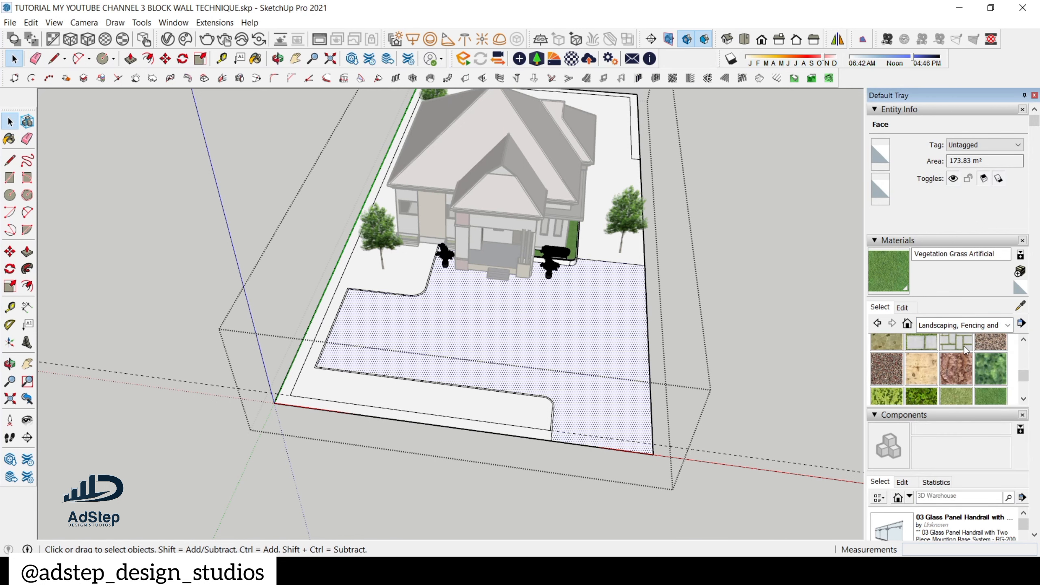
left_click(964, 346)
left_click(622, 351)
scroll(611, 360, "up", 2)
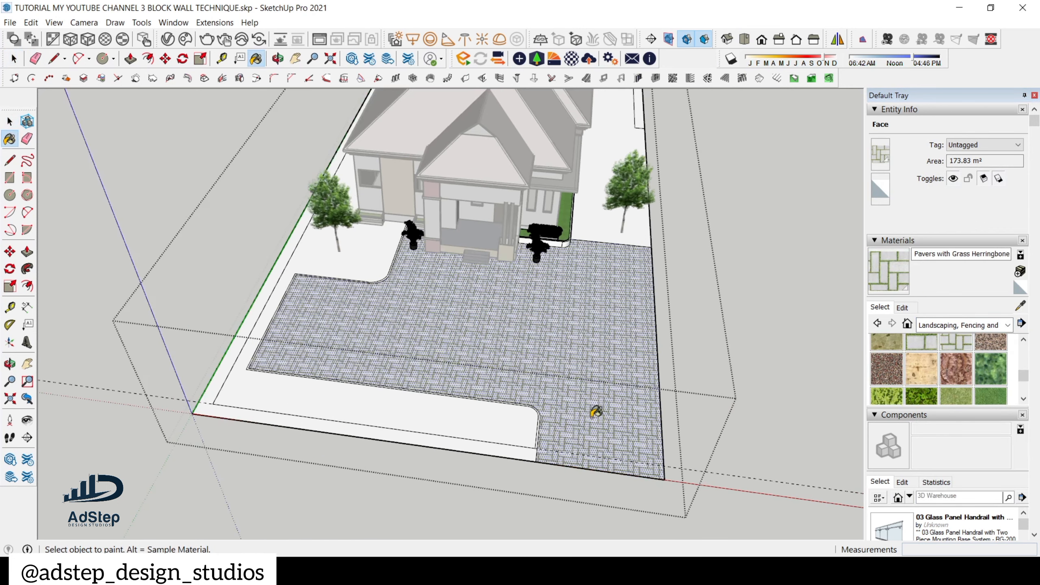
scroll(593, 413, "up", 2)
mouse_move(591, 413)
middle_mouse_down()
mouse_move(445, 322)
mouse_move(446, 384)
mouse_move(438, 369)
middle_mouse_up()
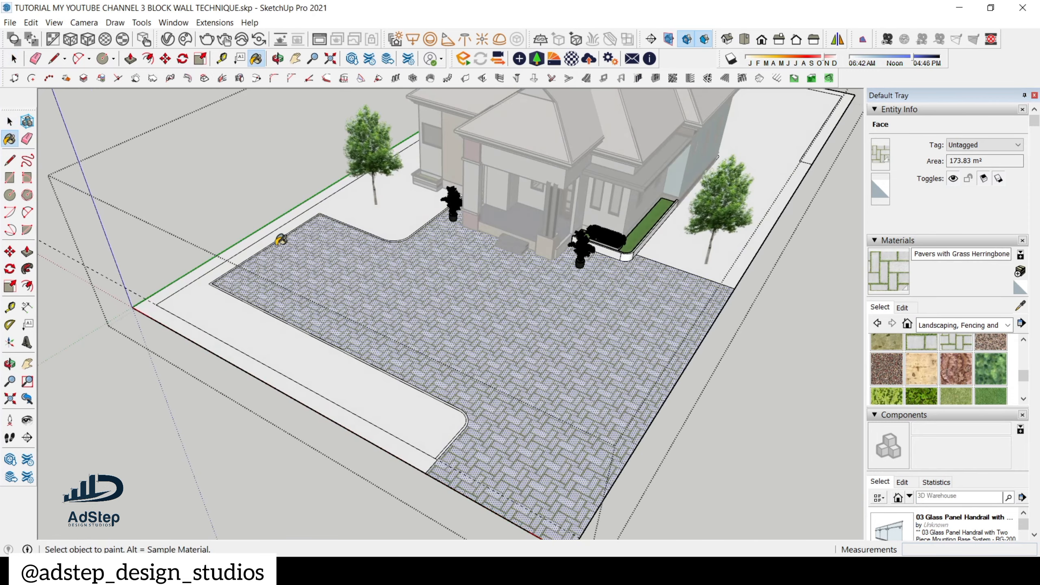
scroll(275, 244, "up", 3)
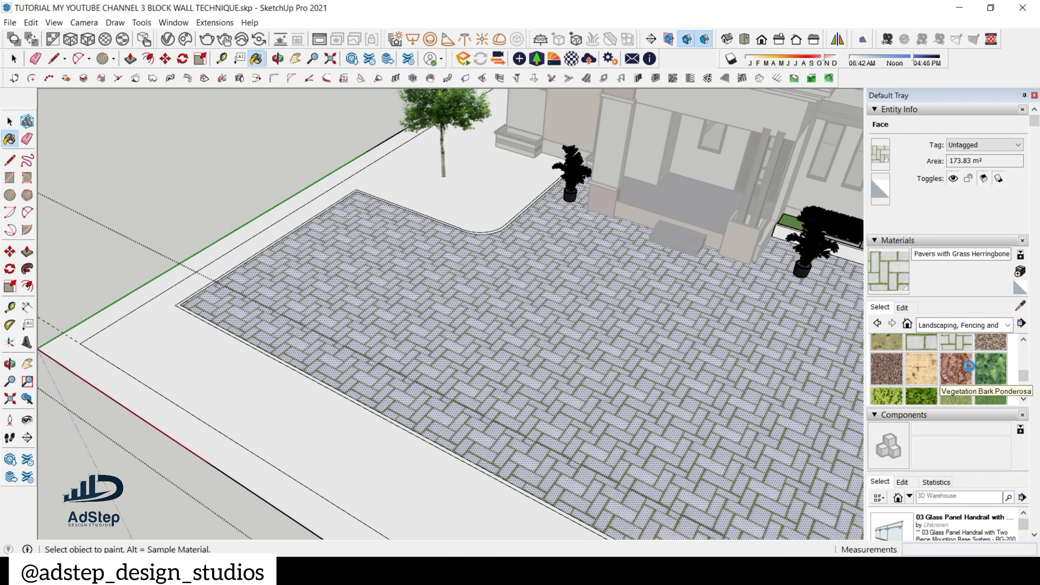
scroll(971, 368, "up", 1)
scroll(950, 359, "down", 4)
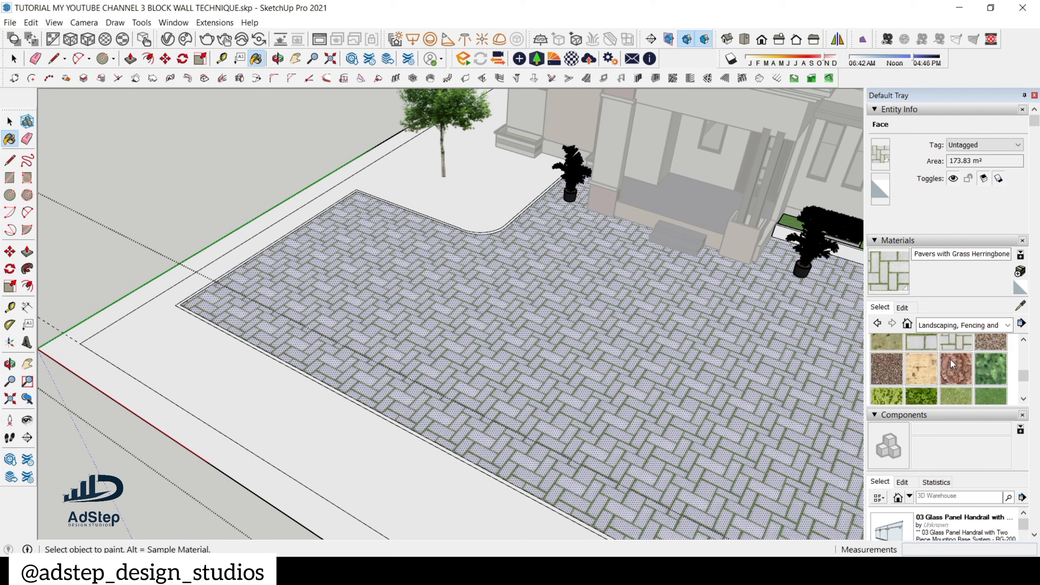
- Browse the Landscaping, Fencing and Vegetation and the Carpet, Fabrics, Leathers materials for a finish for the planter wall
scroll(950, 242, "up", 5)
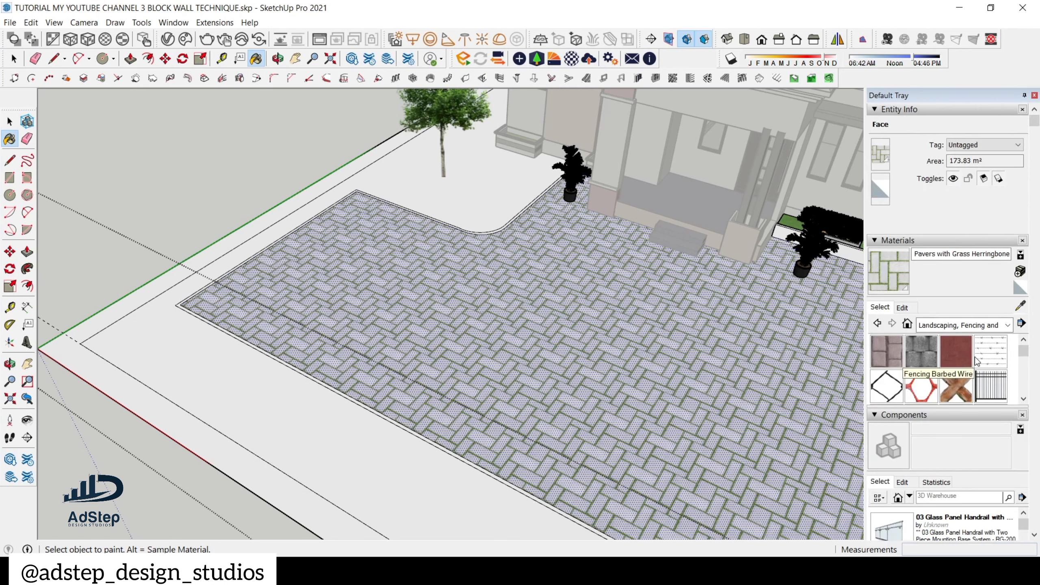
scroll(975, 356, "down", 5)
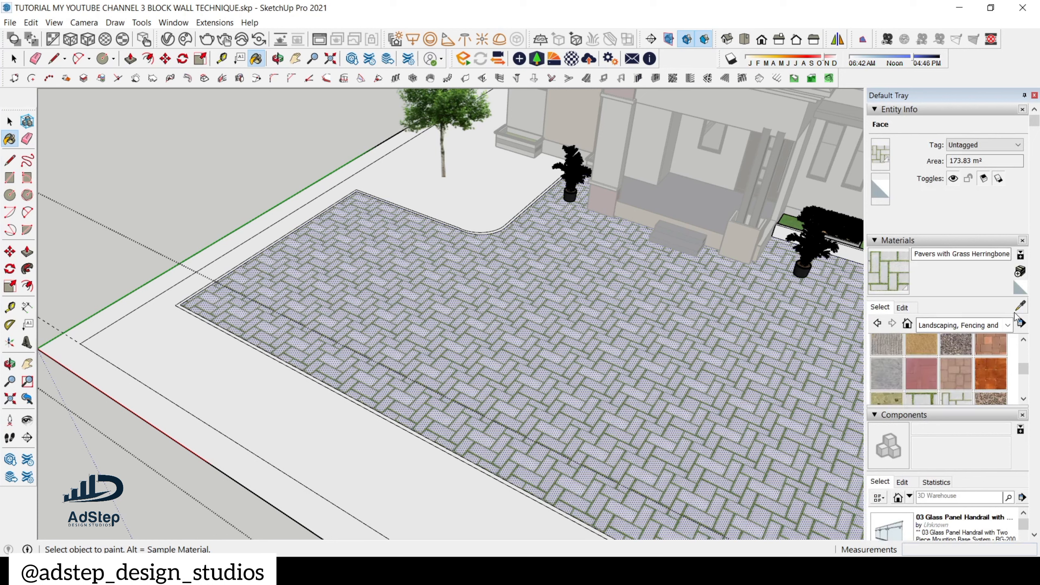
left_click(1008, 325)
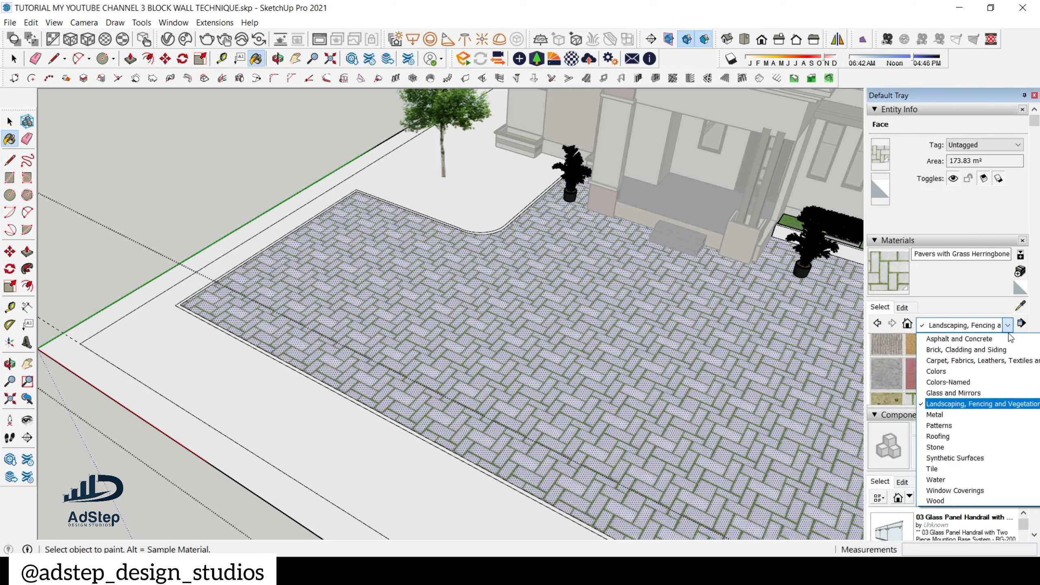
left_click(988, 361)
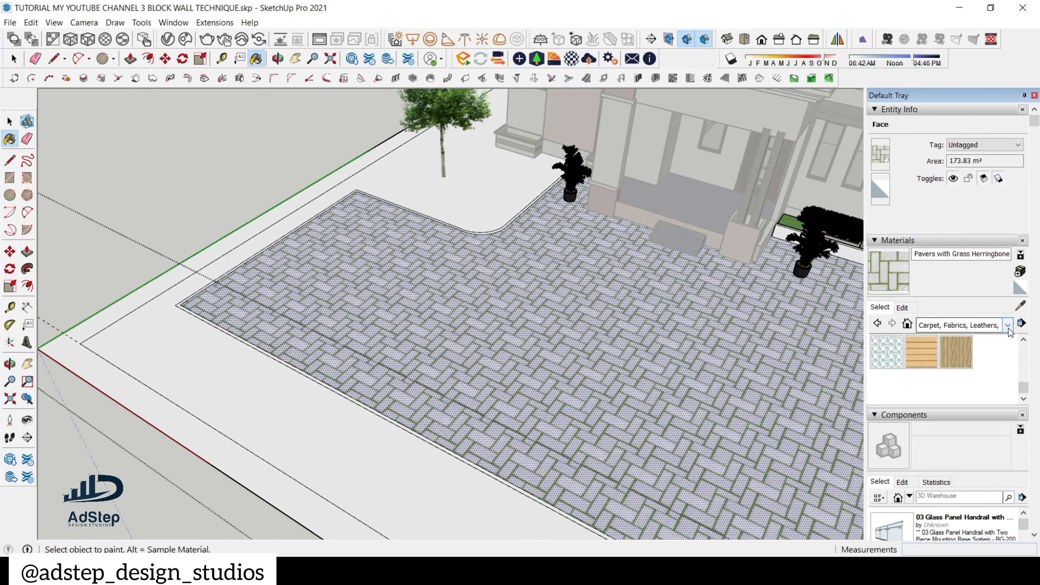
left_click(983, 325)
left_click(981, 405)
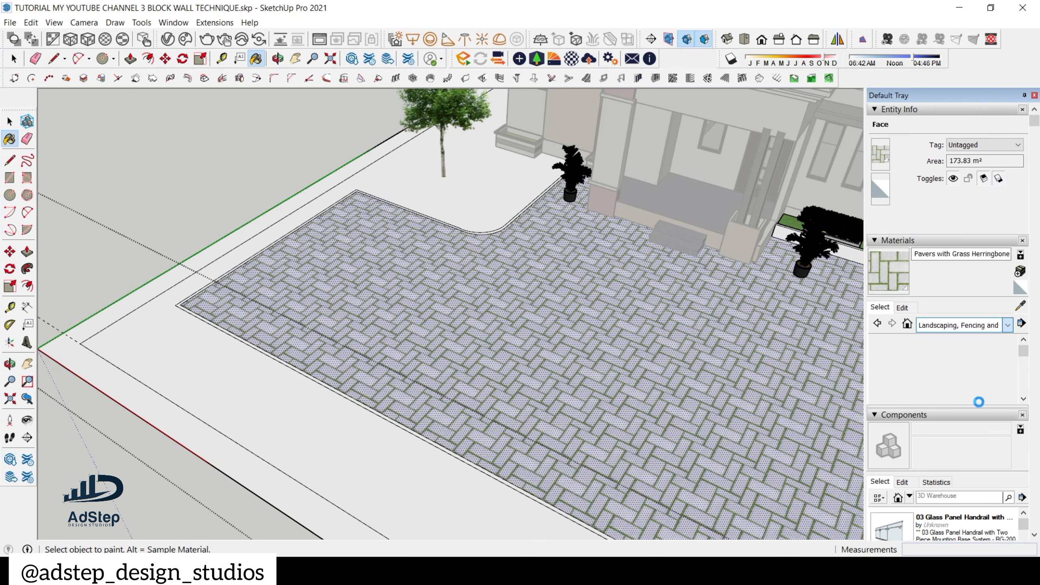
scroll(959, 370, "down", 3)
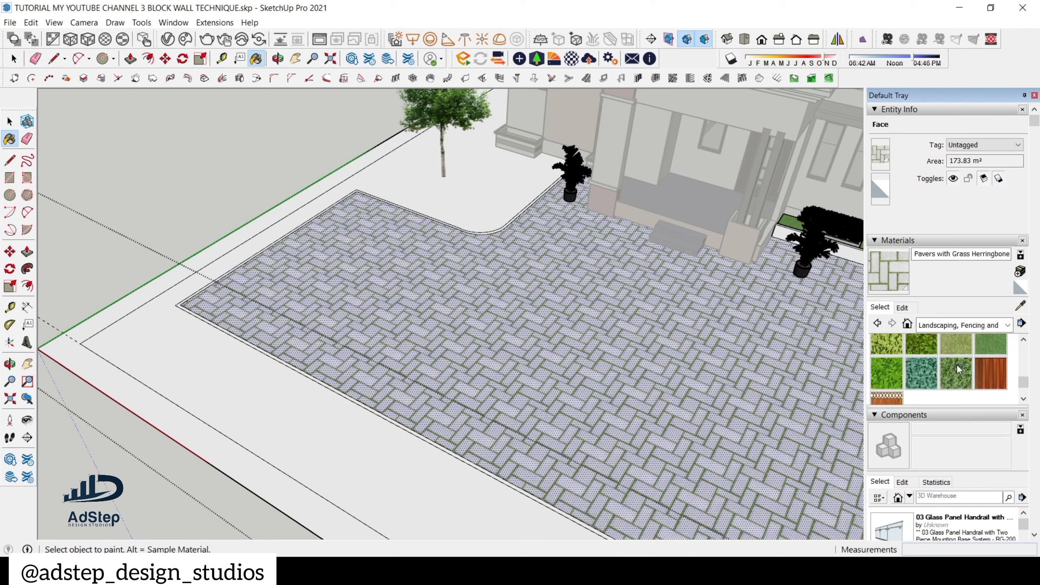
scroll(959, 371, "up", 2)
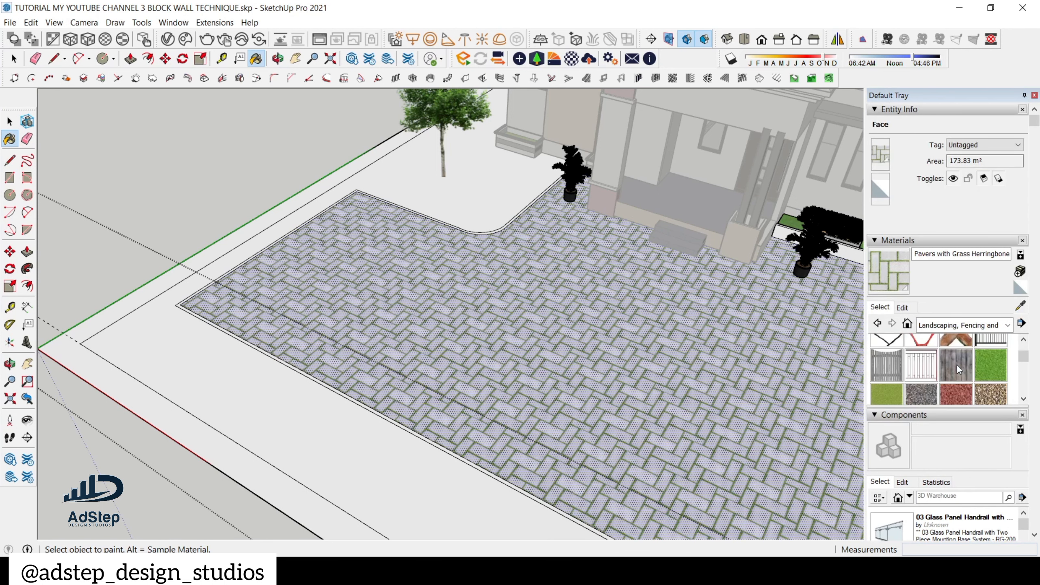
scroll(959, 371, "up", 1)
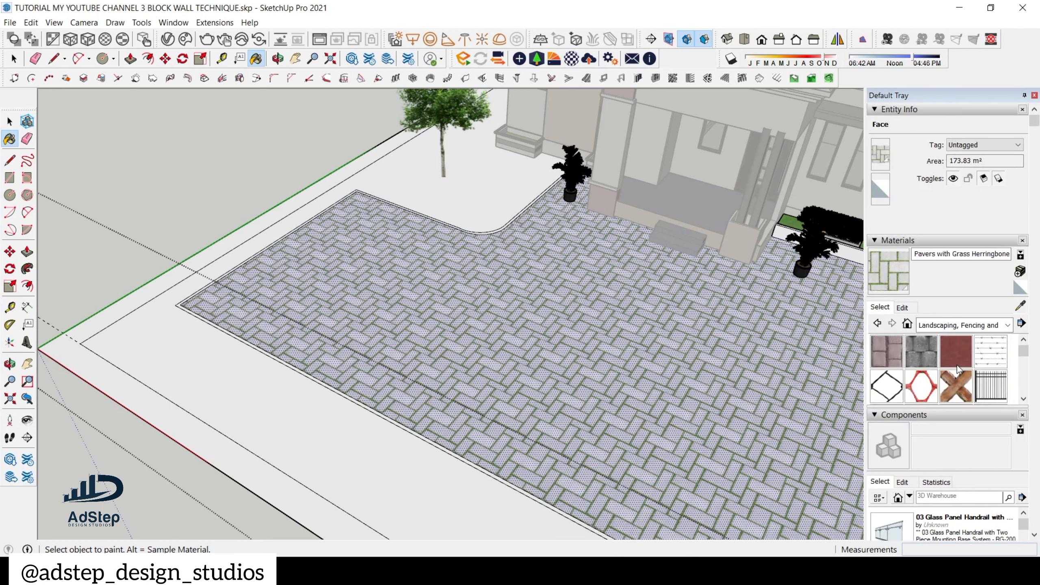
scroll(957, 365, "down", 2)
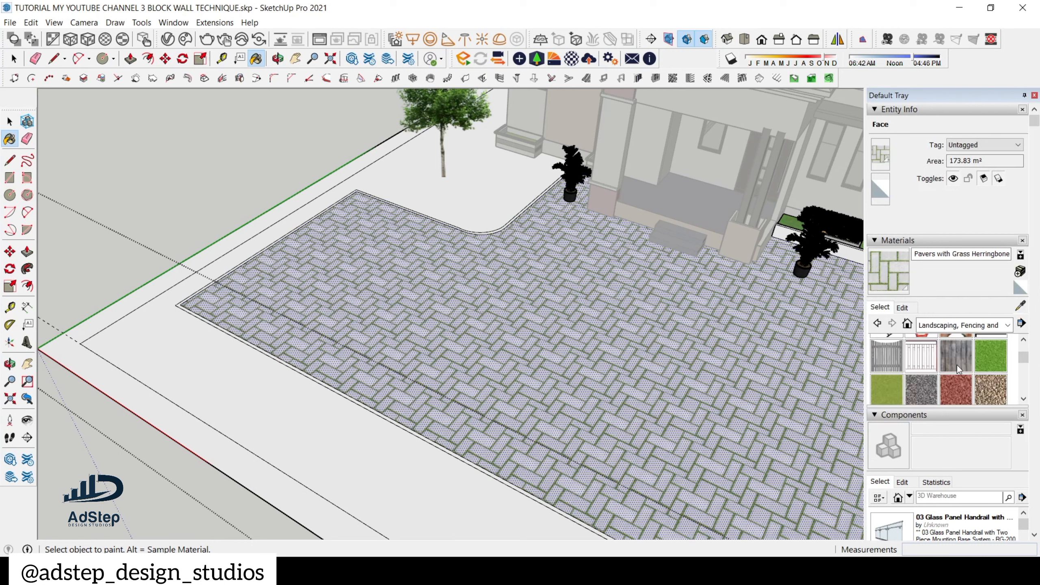
scroll(958, 365, "down", 3)
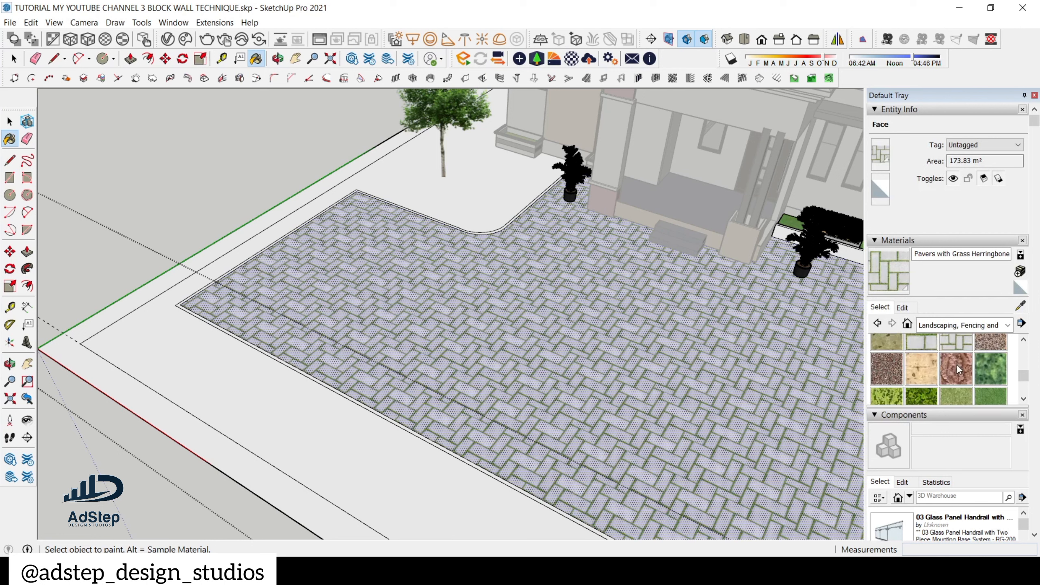
scroll(959, 370, "down", 5)
left_click(1008, 326)
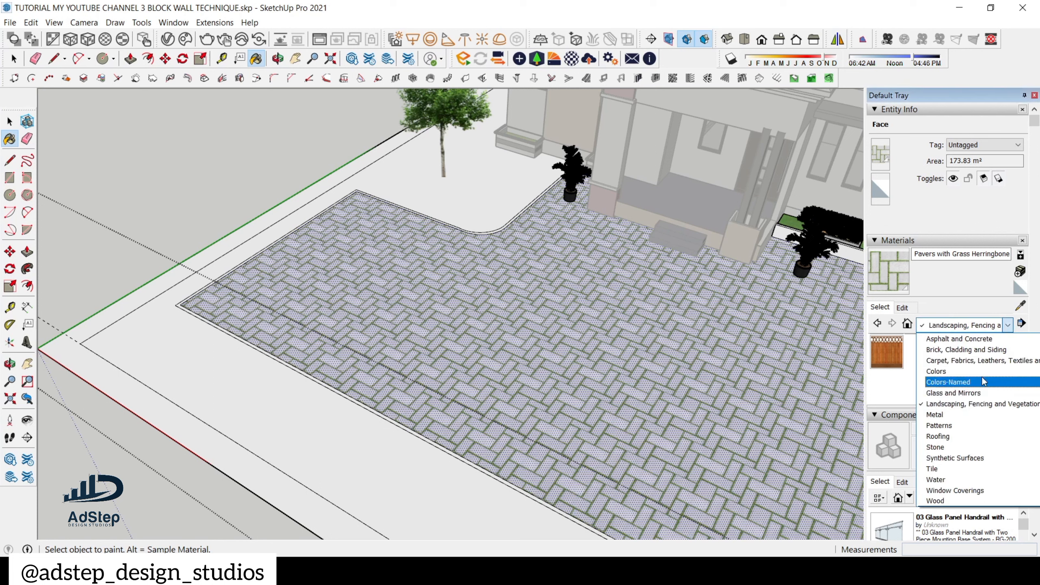
left_click(985, 360)
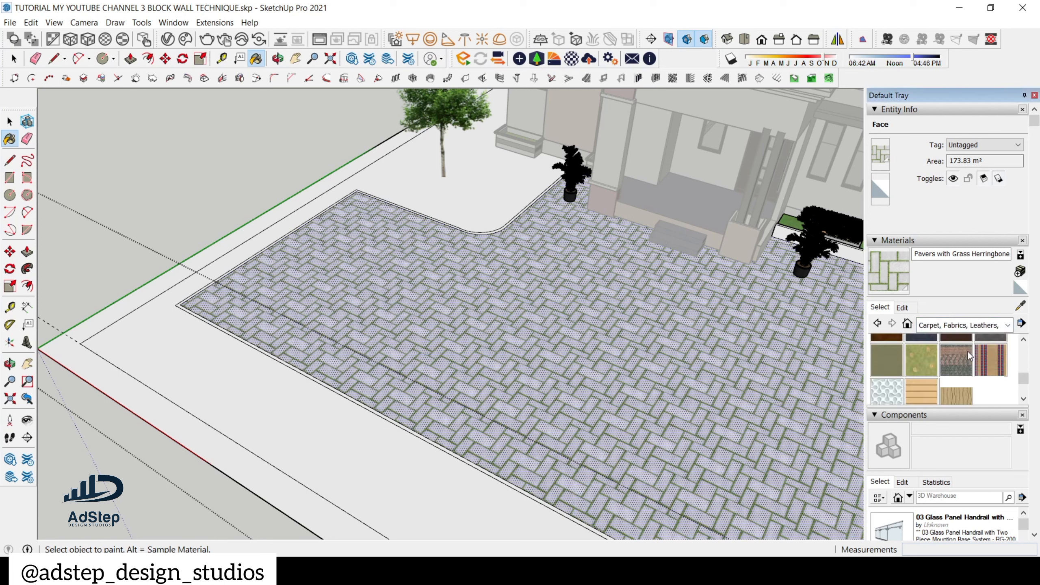
left_click(983, 325)
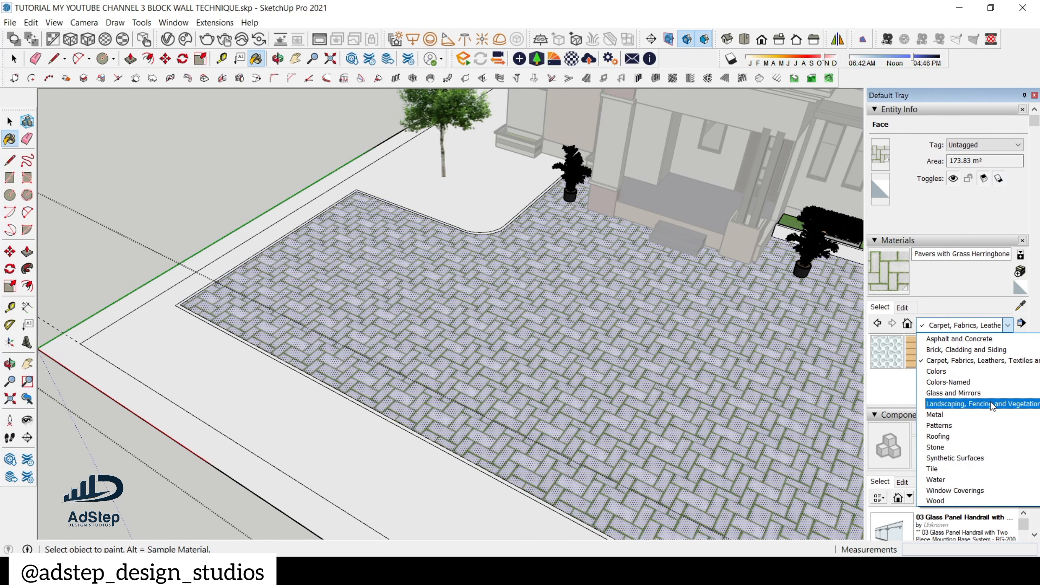
- Paint the front, rounded corner and side faces of the planter wall beside the porch with Wood Fence from the Landscaping, Fencing and Vegetation materials
scroll(319, 288, "down", 10)
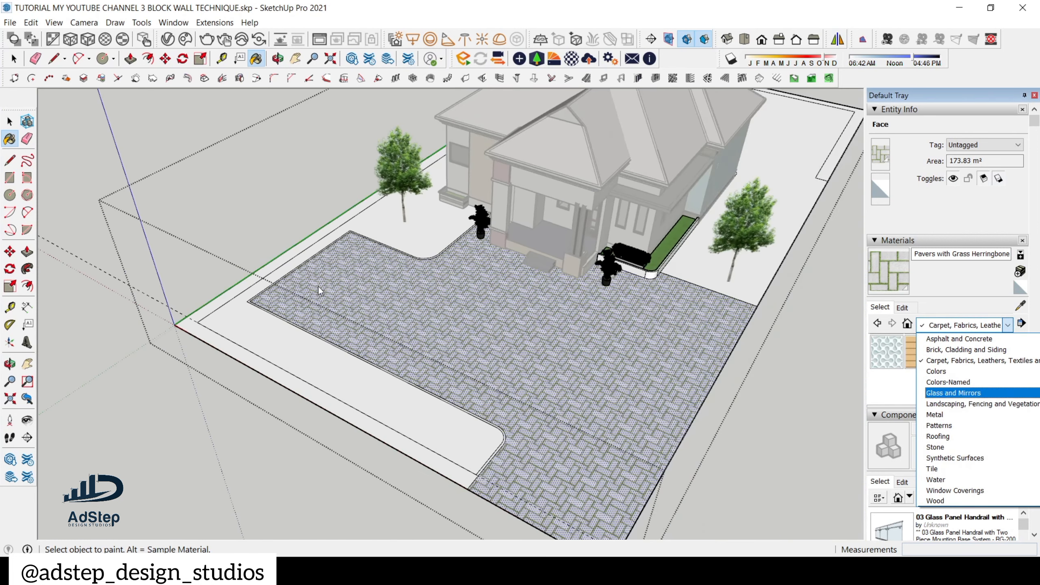
scroll(471, 269, "up", 3)
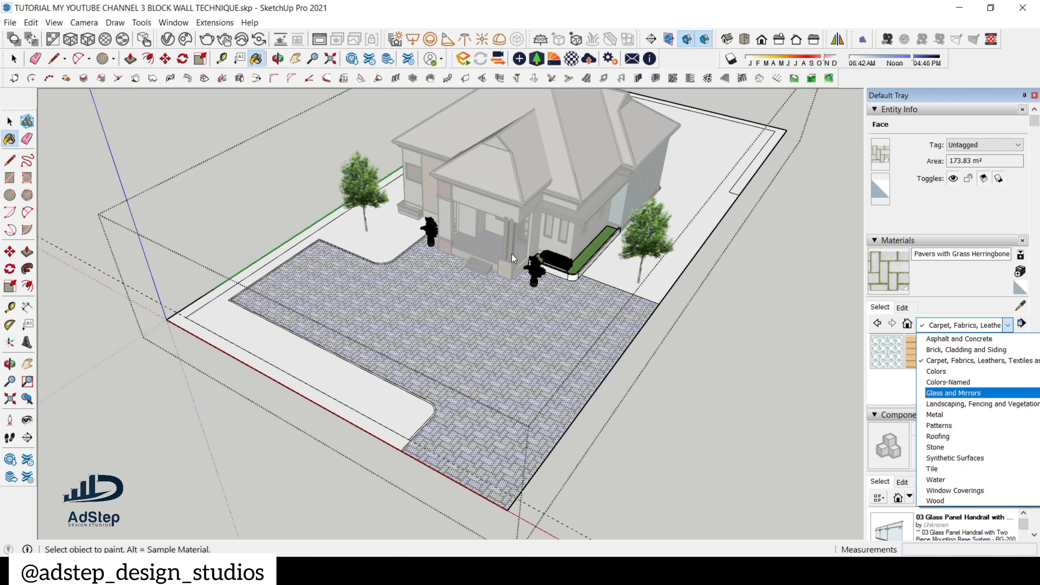
scroll(561, 262, "up", 6)
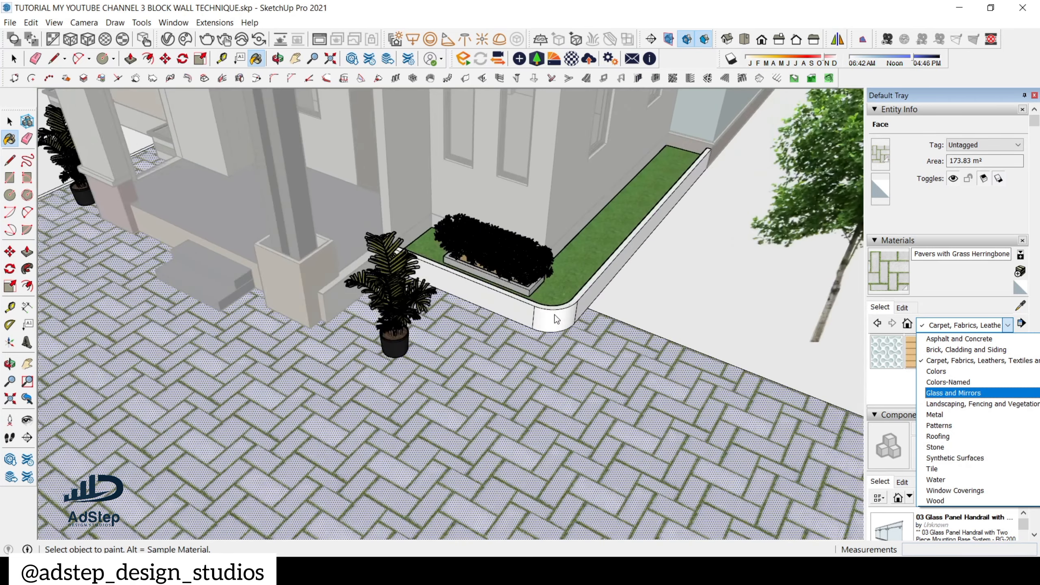
scroll(554, 320, "up", 1)
left_click(556, 320)
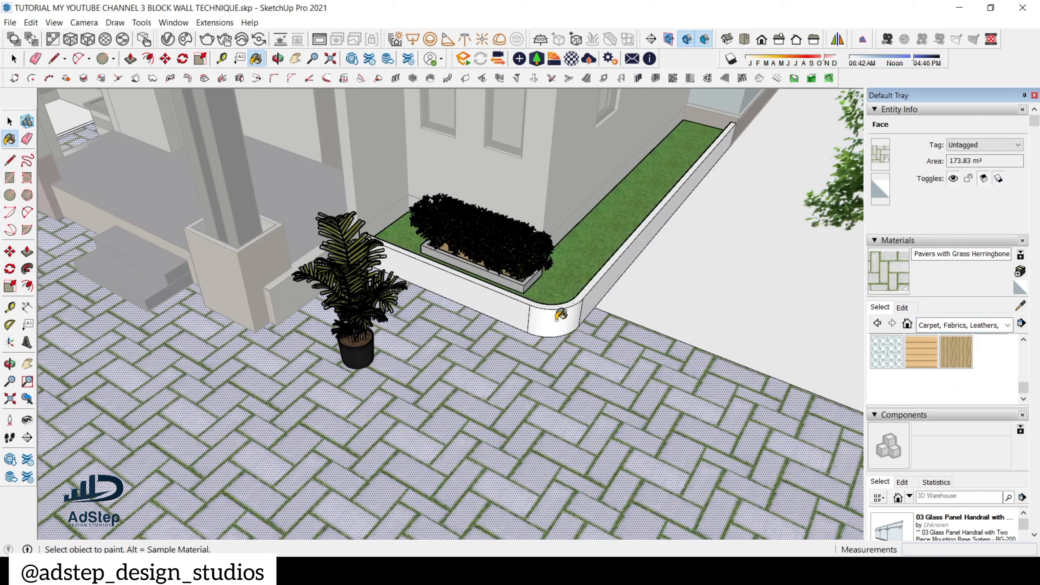
left_click(1008, 325)
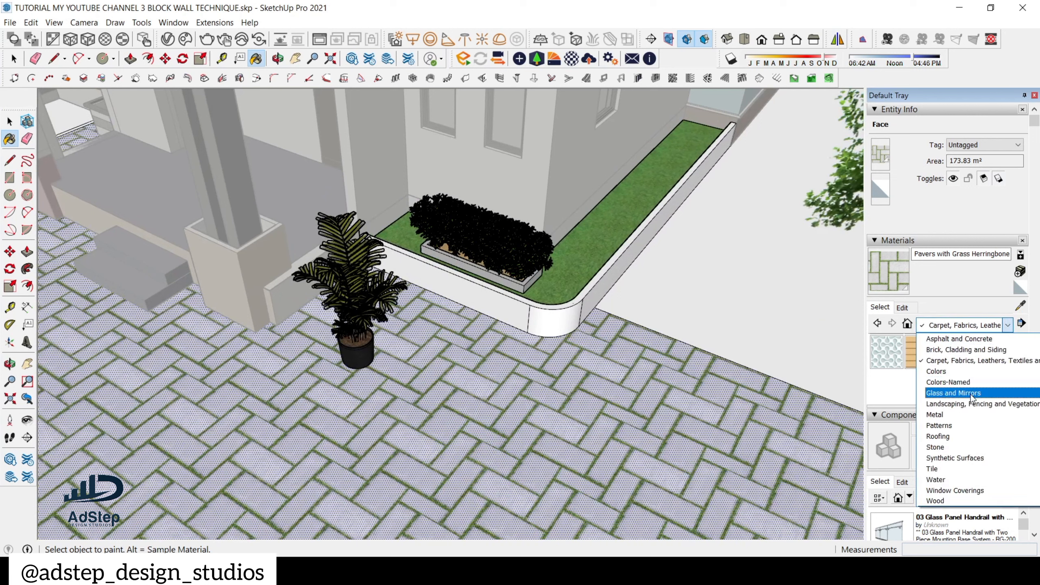
left_click(976, 404)
scroll(963, 374, "down", 5)
left_click(990, 382)
scroll(520, 309, "up", 3)
left_click(518, 315)
left_click(566, 313)
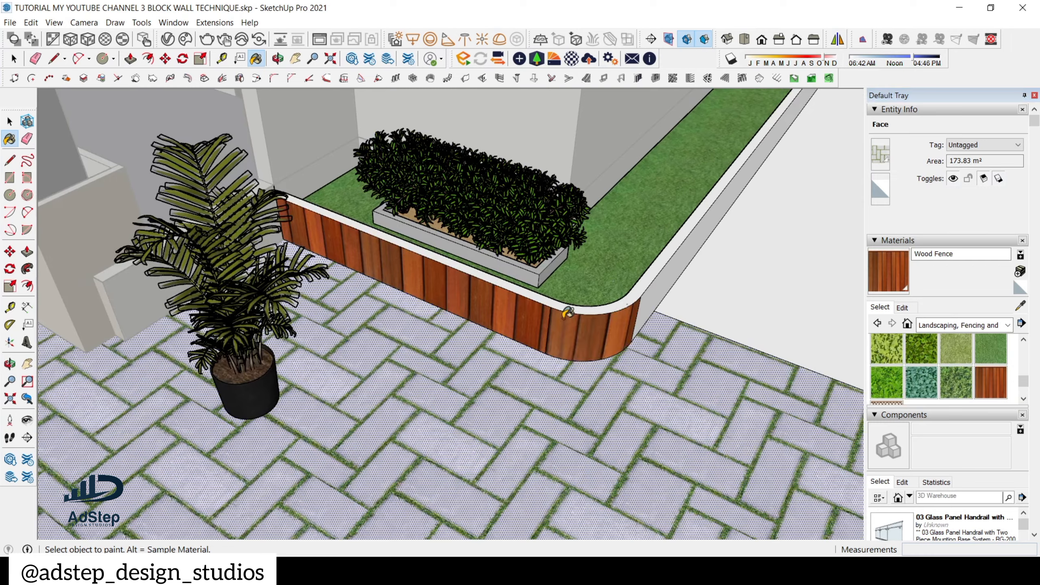
scroll(629, 306, "down", 2)
left_click(628, 306)
- Sample Vegetation Grass Artificial from the planter's lawn, paint the plot's boundary strip with it, and leave the ground group
scroll(631, 302, "down", 10)
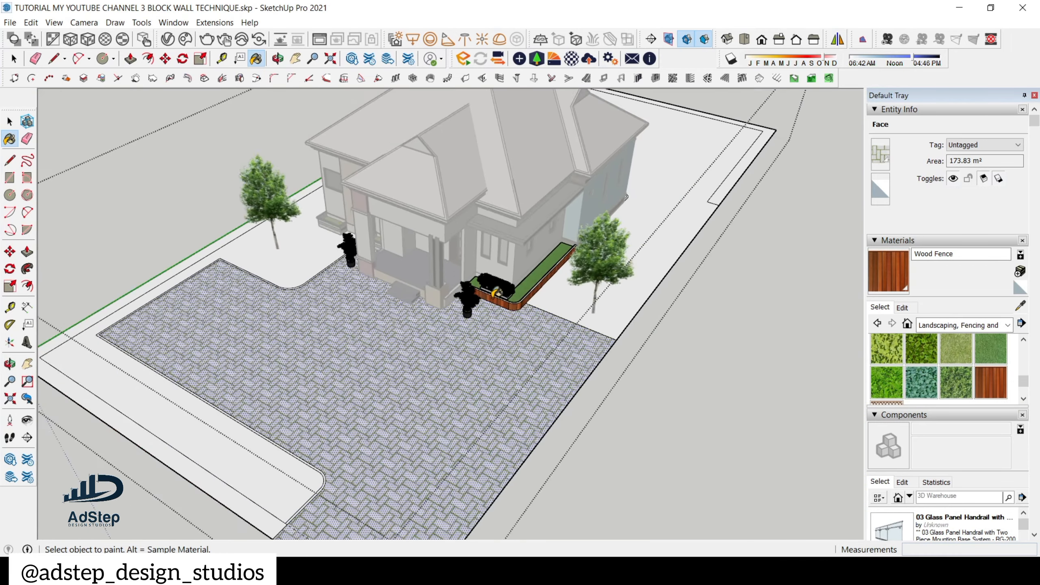
scroll(496, 293, "down", 6)
key("space")
mouse_move(494, 331)
middle_mouse_down()
mouse_move(406, 247)
mouse_move(512, 262)
mouse_move(590, 291)
mouse_move(541, 355)
mouse_move(272, 309)
middle_mouse_up()
scroll(435, 238, "up", 1)
scroll(434, 236, "up", 2)
scroll(272, 309, "up", 4)
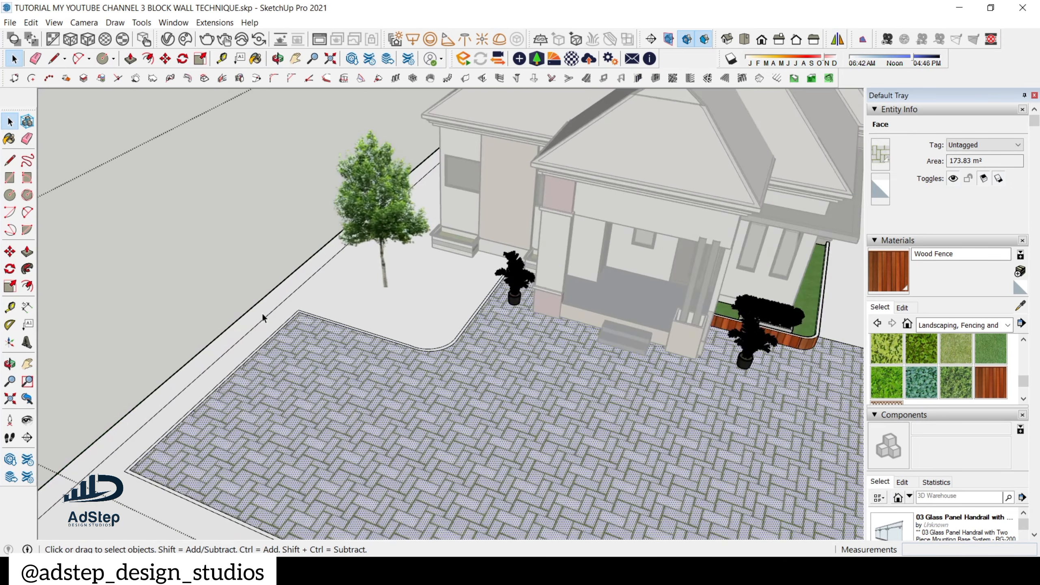
left_click(262, 315)
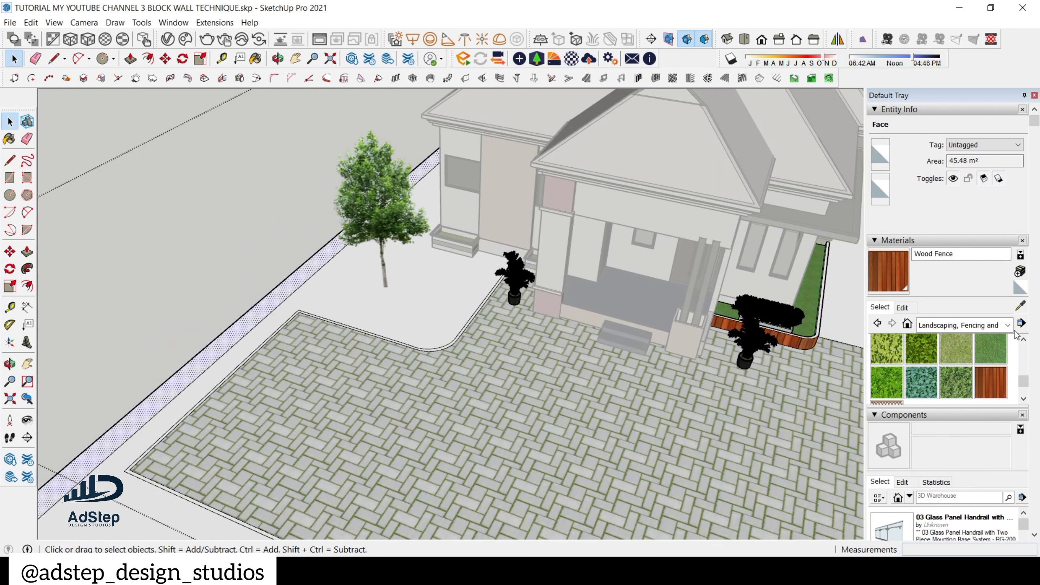
left_click(1021, 307)
left_click(820, 289)
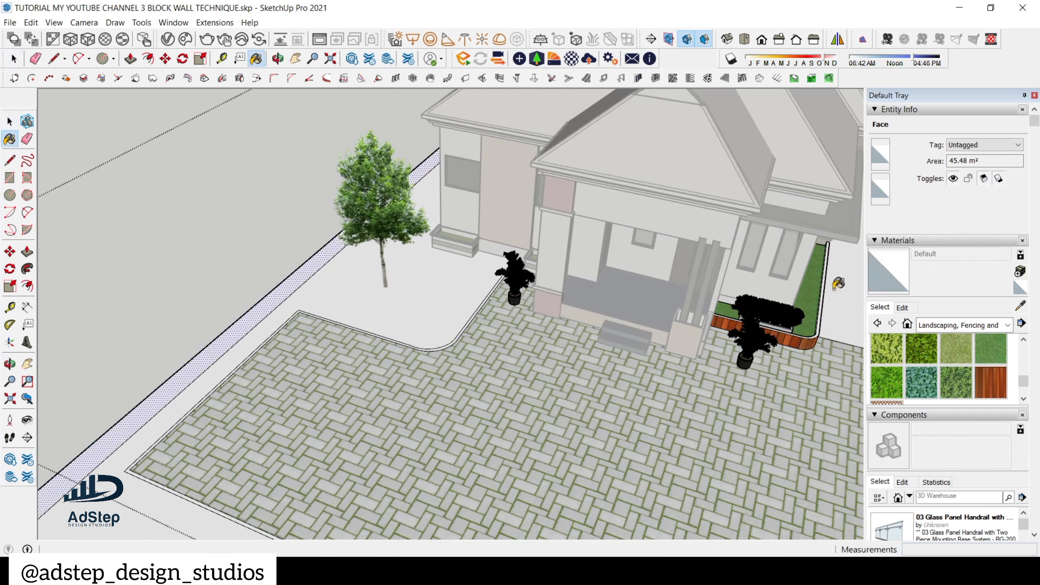
left_click(1021, 307)
left_click(814, 294)
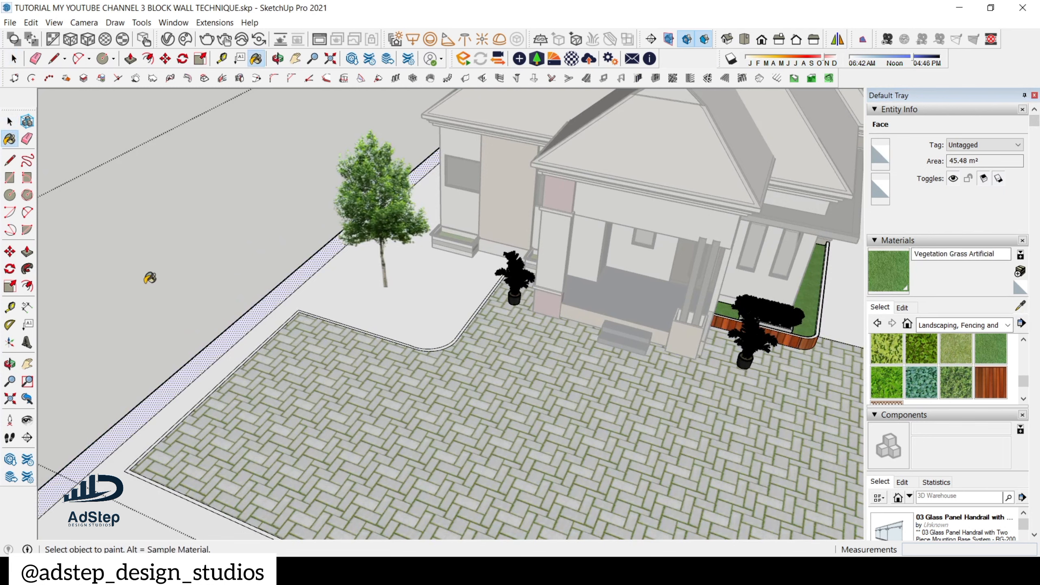
left_click(283, 289)
scroll(380, 256, "down", 3)
scroll(380, 256, "down", 3)
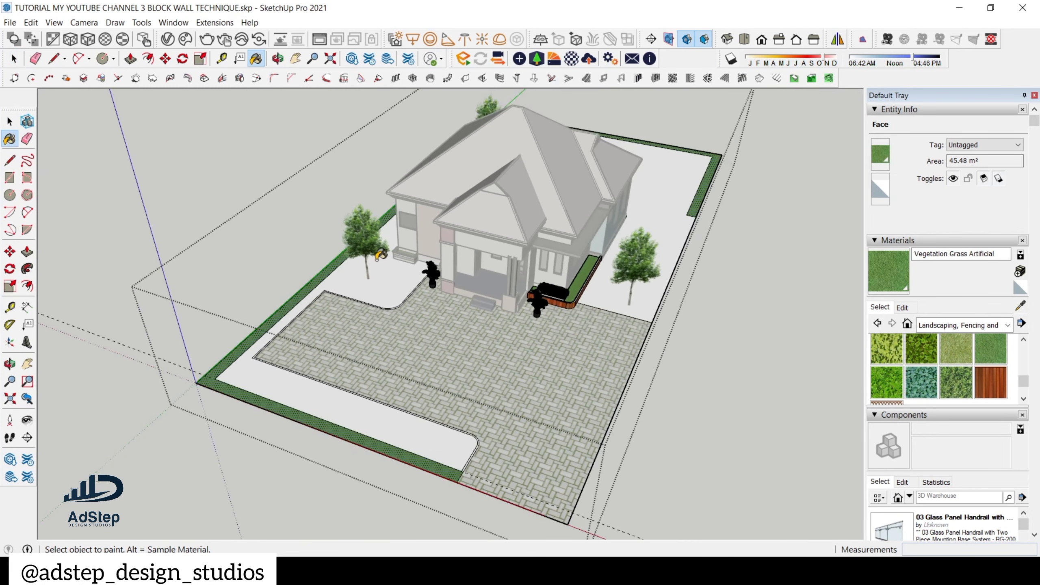
middle_click_drag(406, 295, 506, 328)
key("space")
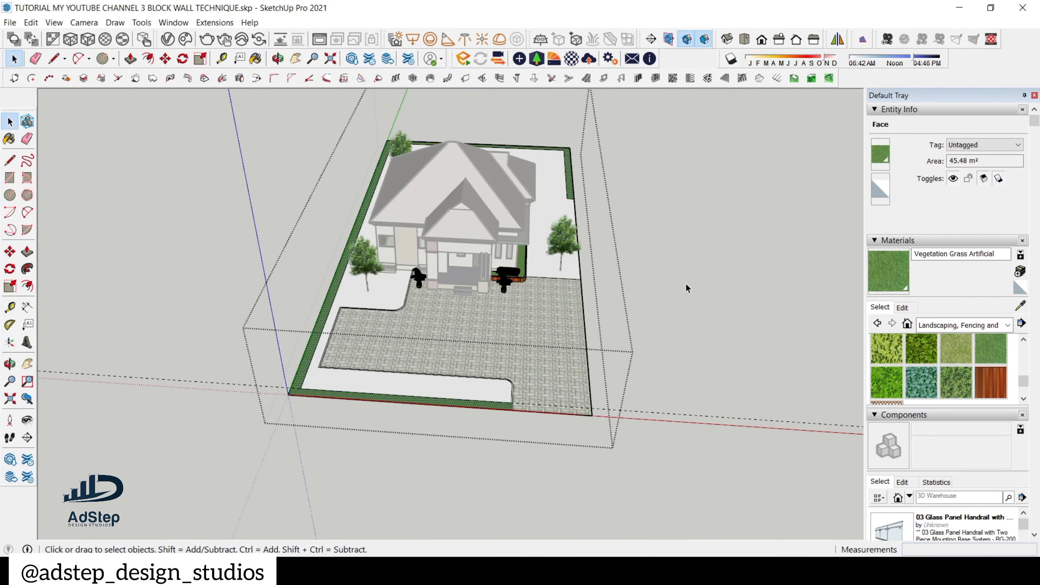
left_click(692, 287)
- Reopen the ground group and raise the narrow kerb face around the driveway by 100 mm with Push/Pull
scroll(324, 341, "up", 5)
scroll(314, 352, "up", 8)
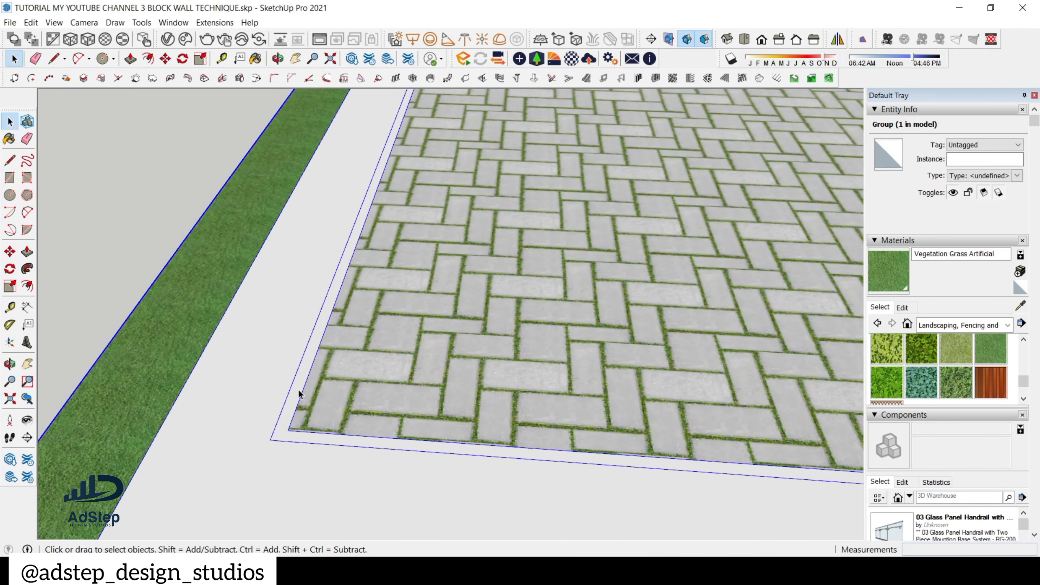
double_click(298, 391)
double_click(298, 394)
left_click(297, 395)
type("p10")
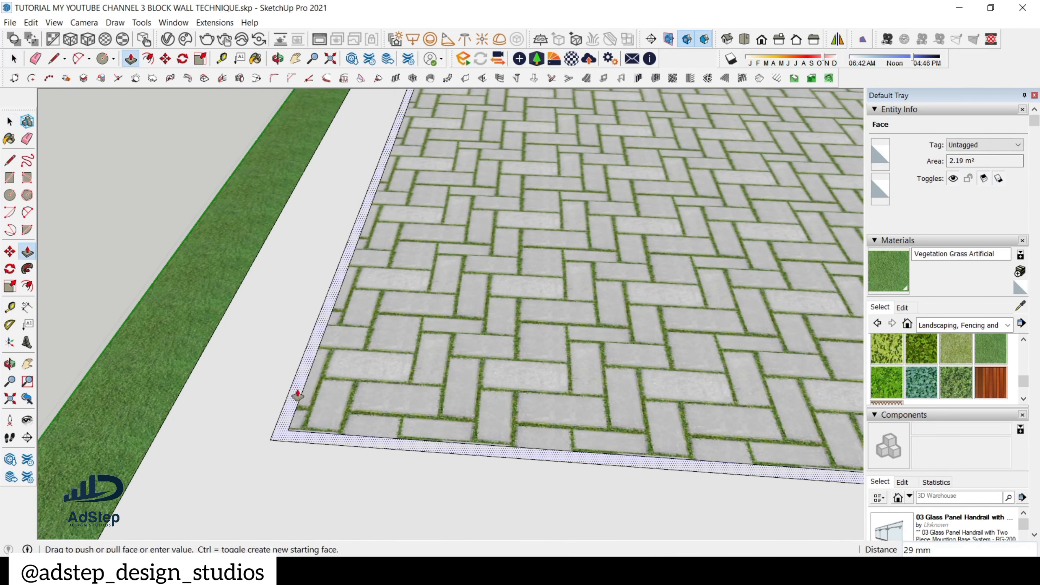
key("Return")
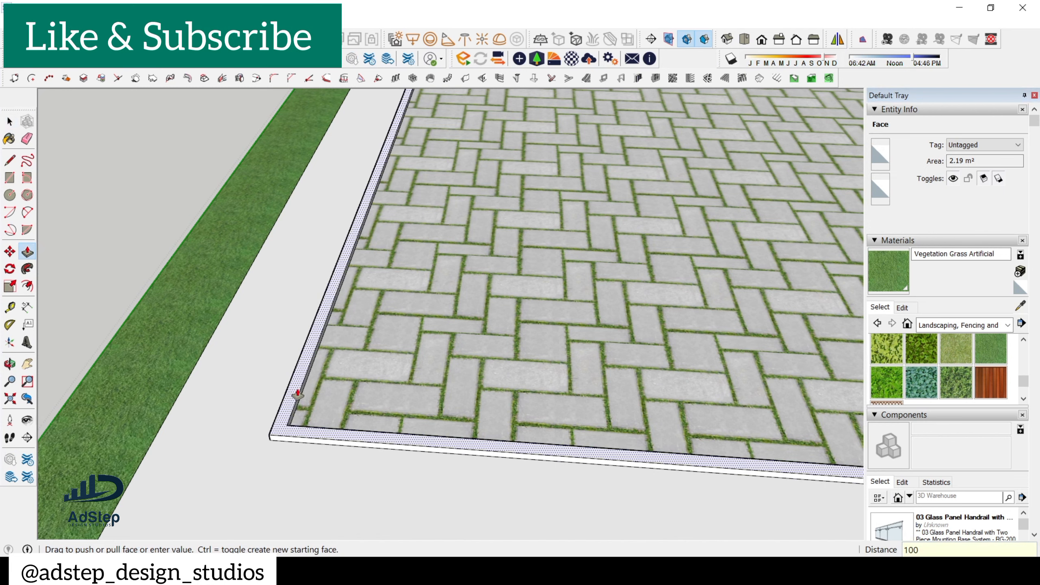
key("Return")
scroll(250, 325, "down", 5)
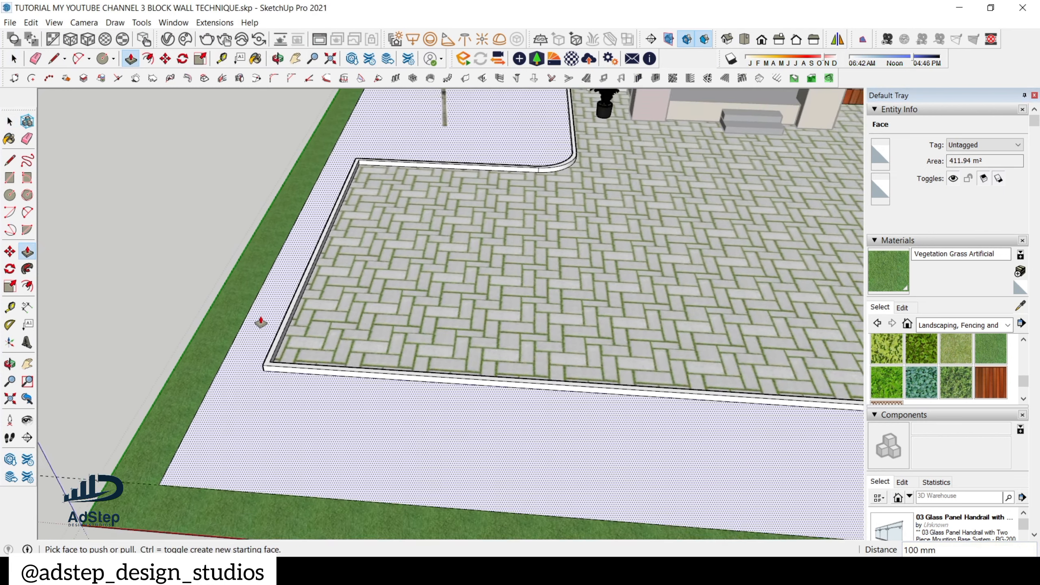
scroll(261, 322, "down", 6)
middle_click_drag(261, 323, 357, 274)
key("space")
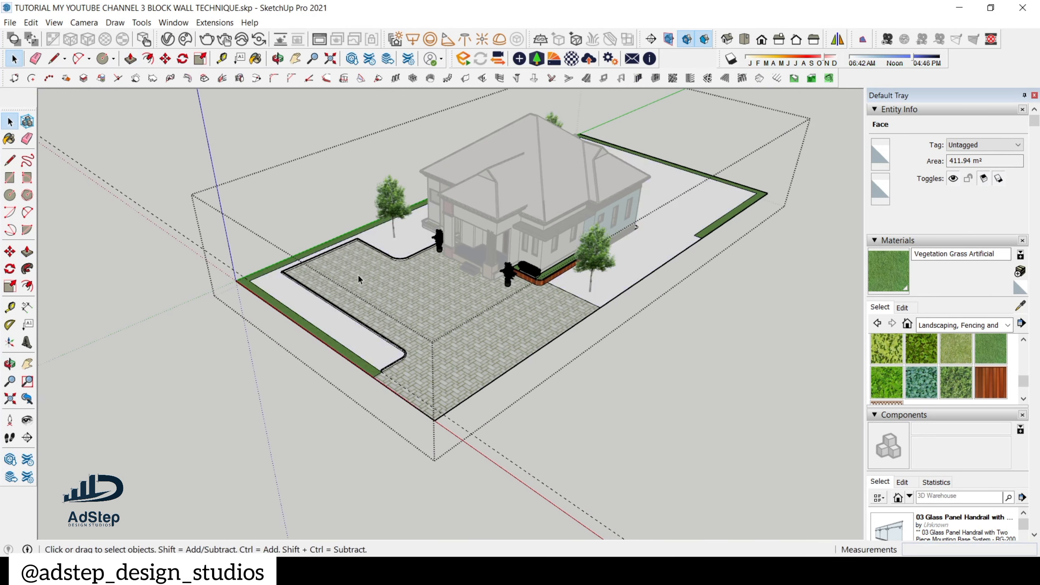
scroll(357, 274, "down", 2)
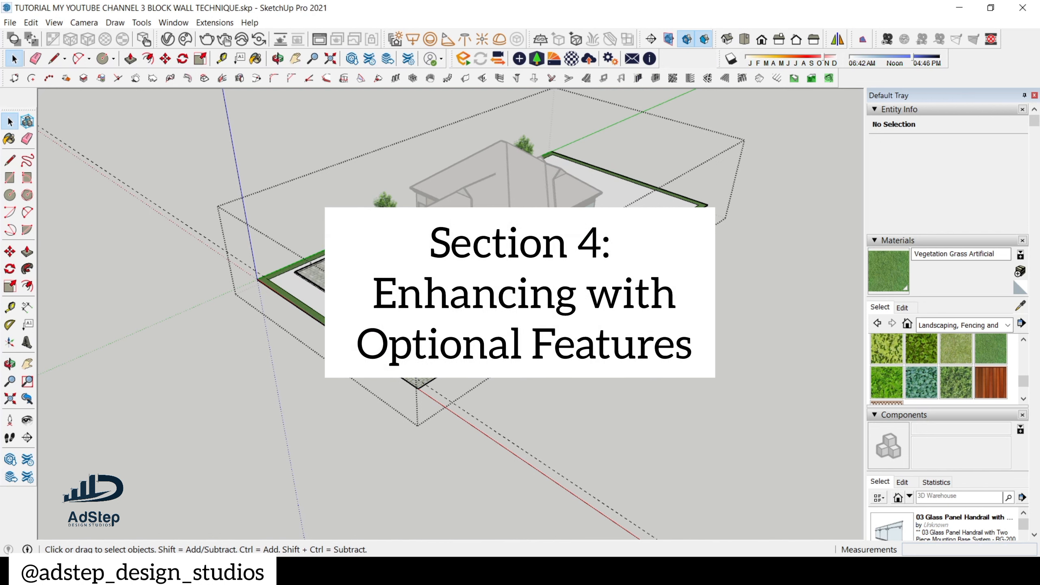
scroll(552, 230, "up", 3)
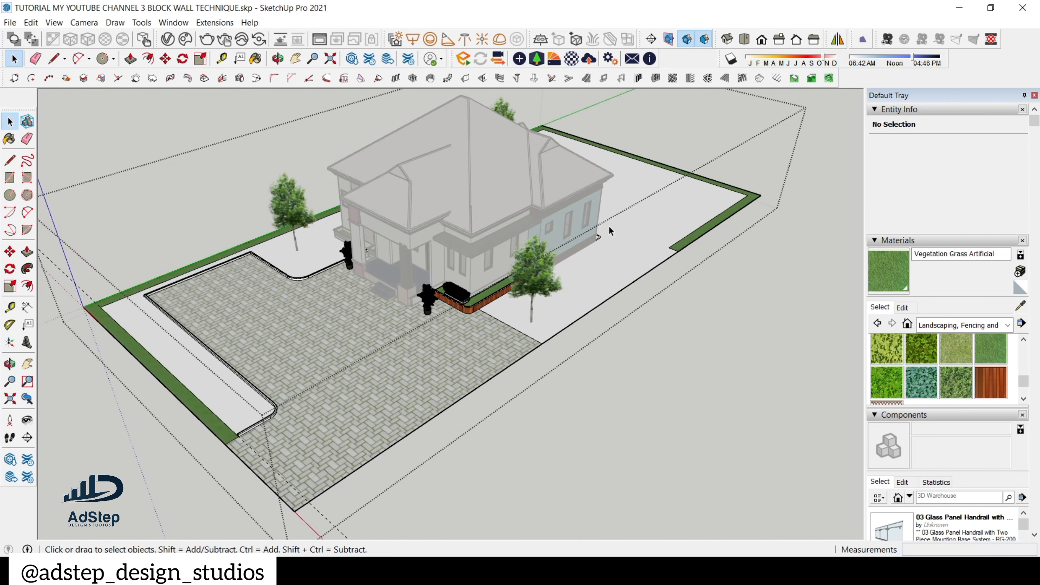
scroll(655, 195, "up", 3)
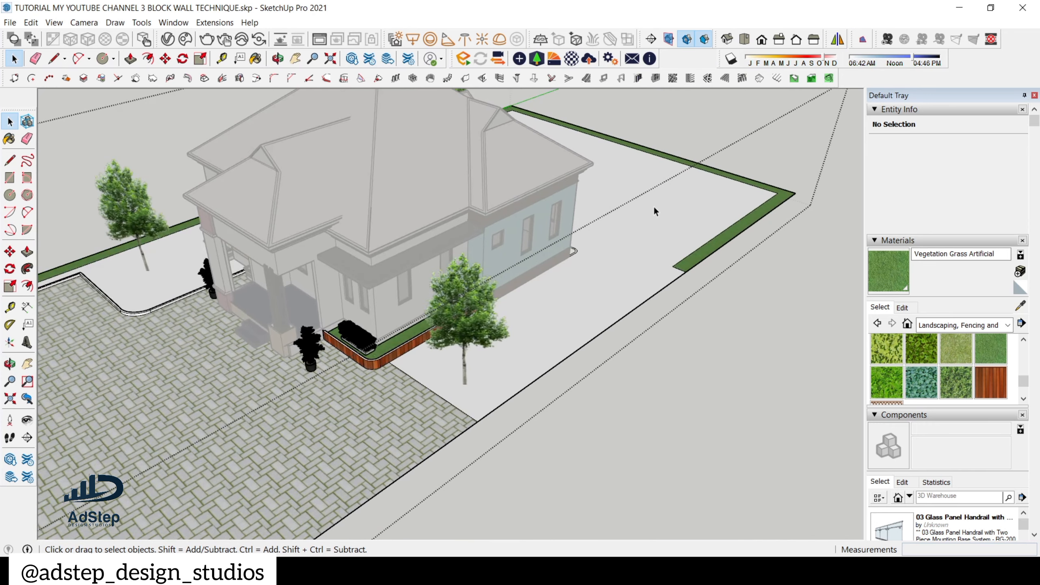
middle_click_drag(608, 249, 404, 251)
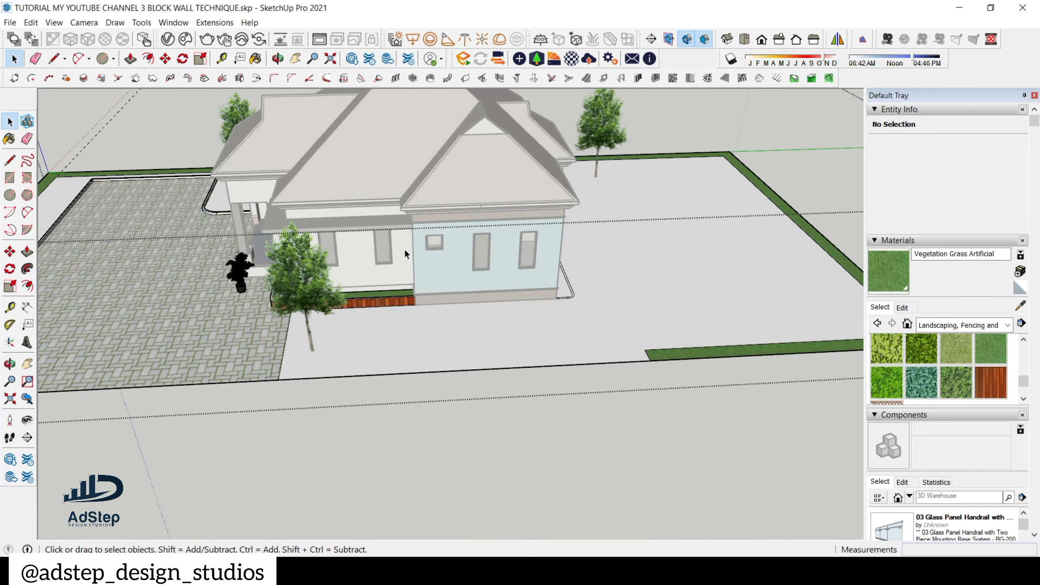
- Draw a circle with a radius of about 1559 mm on the open ground face beside the blue-walled end of the house
scroll(399, 271, "down", 2)
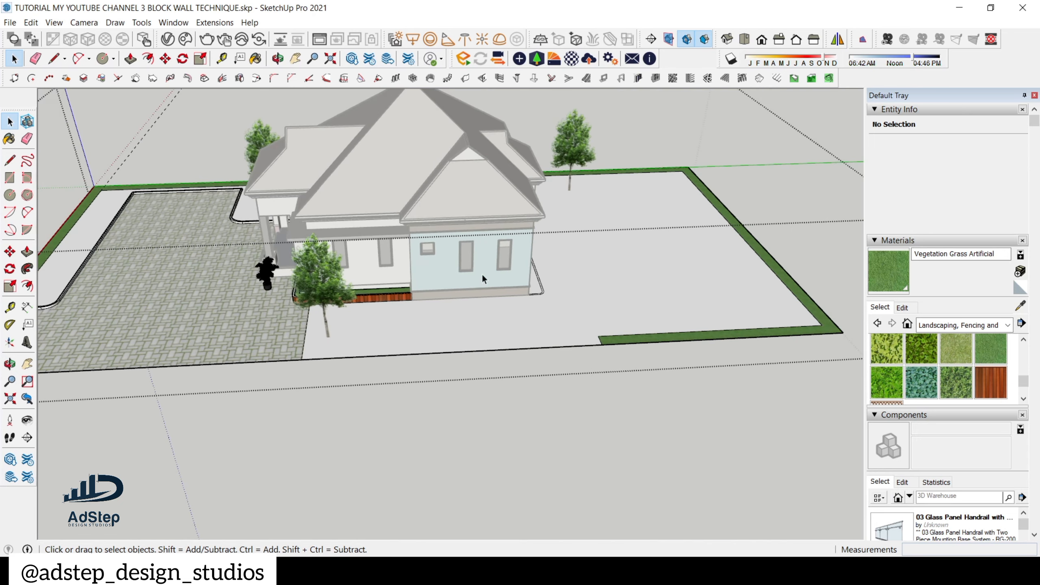
middle_click_drag(481, 273, 532, 324)
scroll(686, 290, "up", 2)
scroll(615, 302, "up", 3)
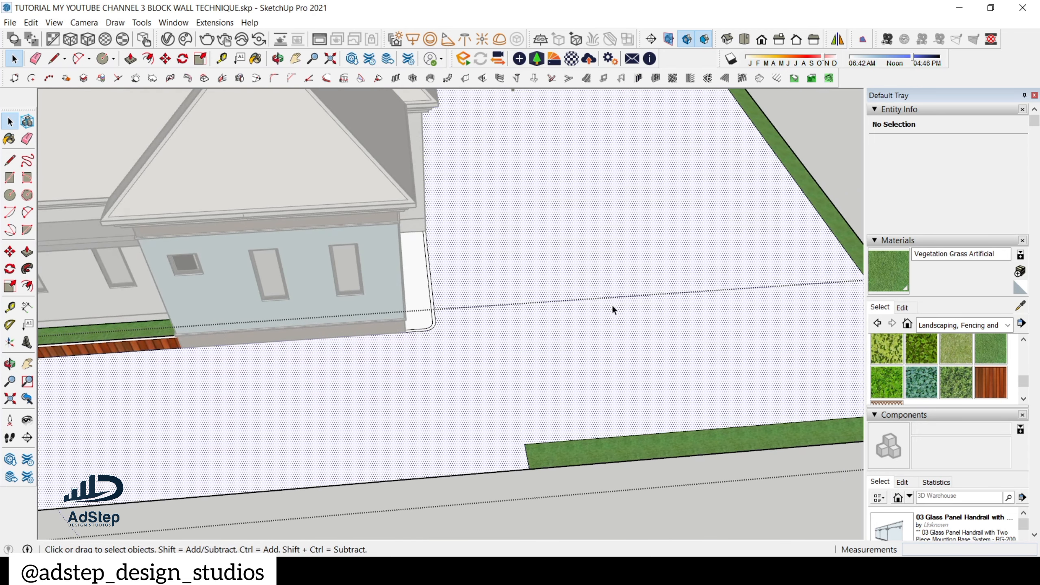
double_click(611, 305)
left_click(629, 331)
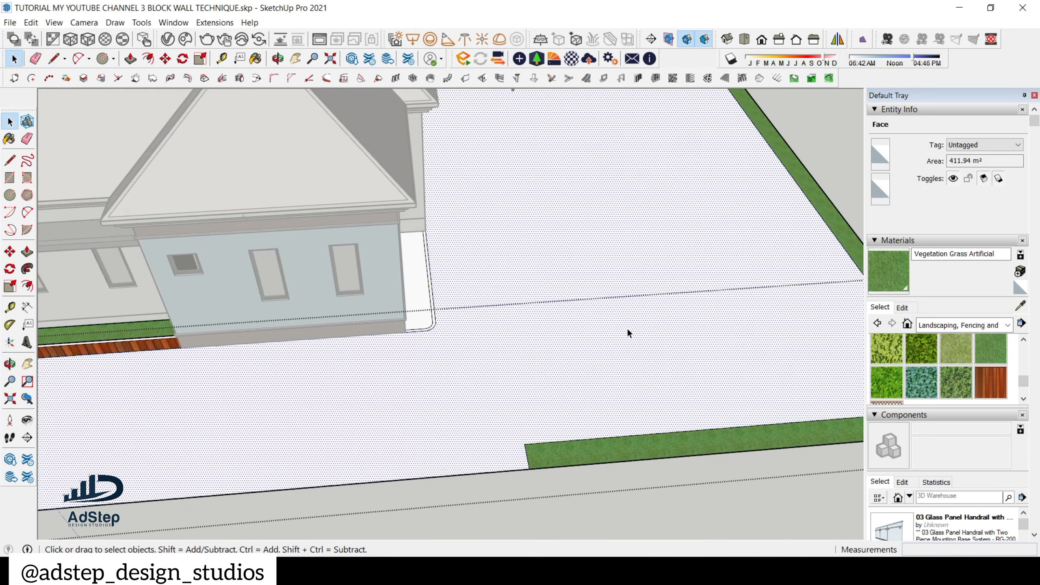
key("c")
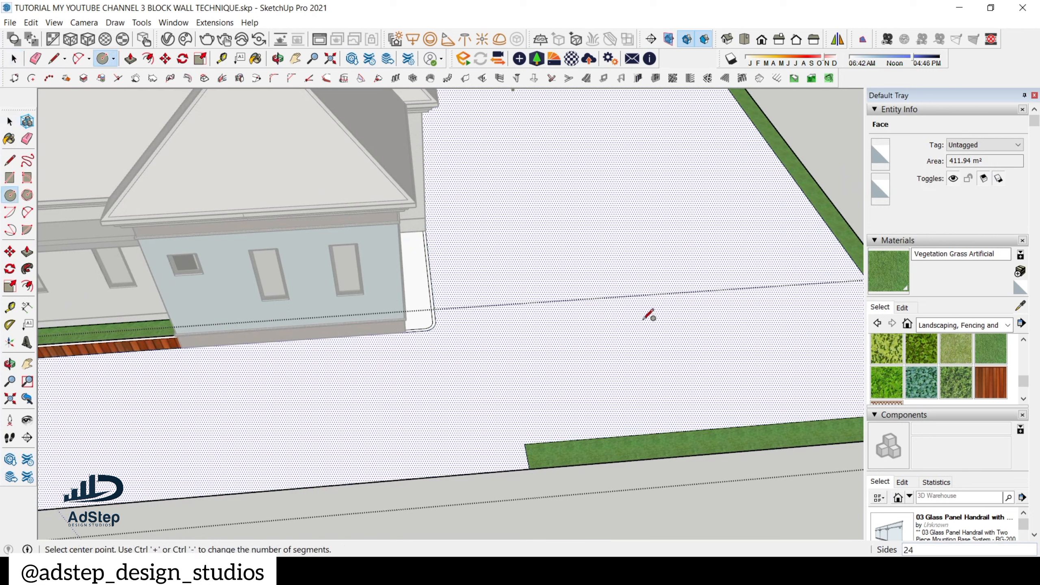
left_click(645, 318)
left_click(689, 288)
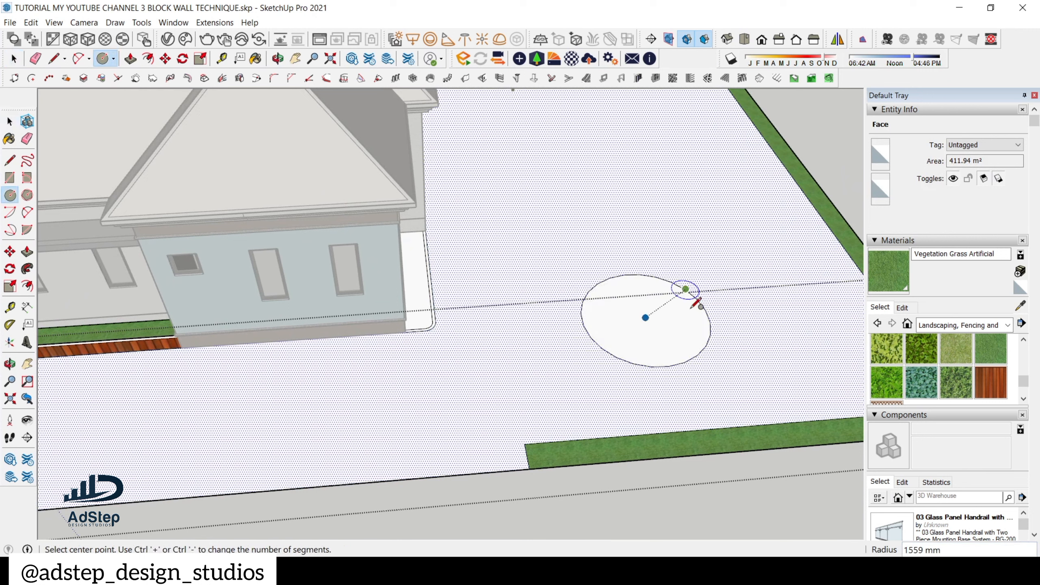
left_click(697, 314)
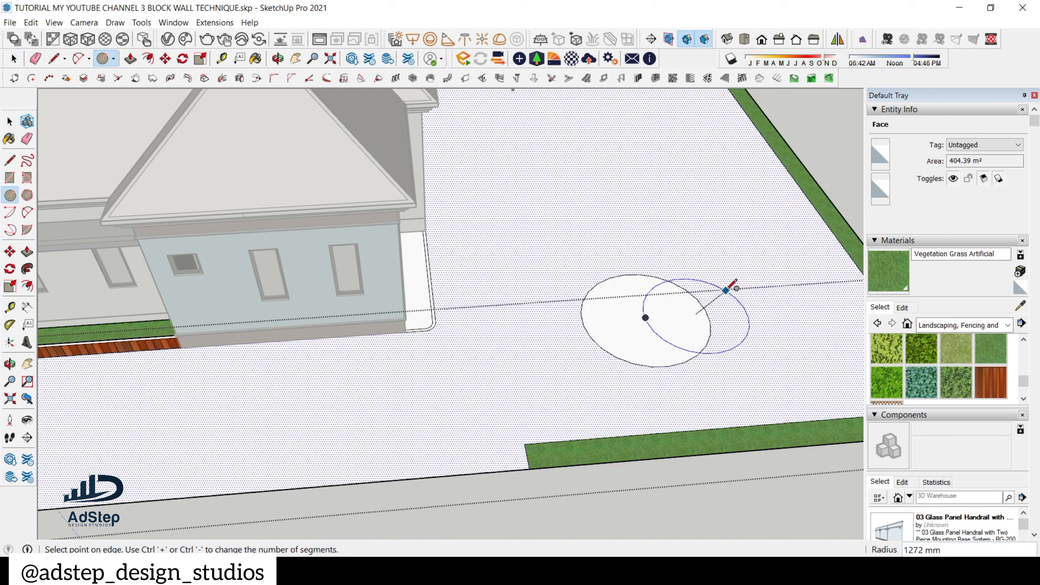
key("Escape")
left_click(699, 313)
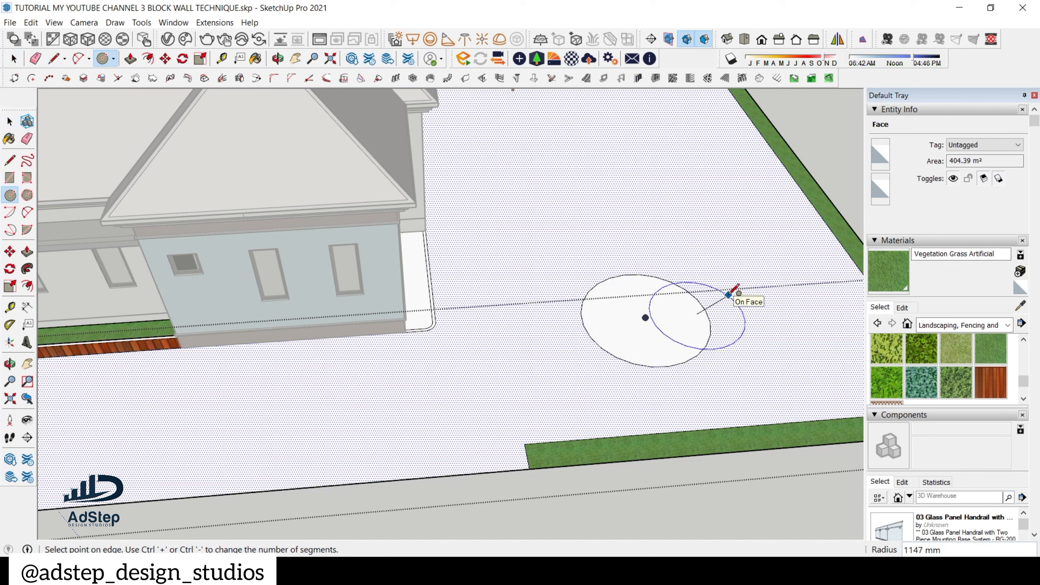
key("Escape")
- Draw a smaller circle centred near the edge of the large circle so that the two overlap
scroll(709, 305, "up", 2)
scroll(709, 309, "up", 1)
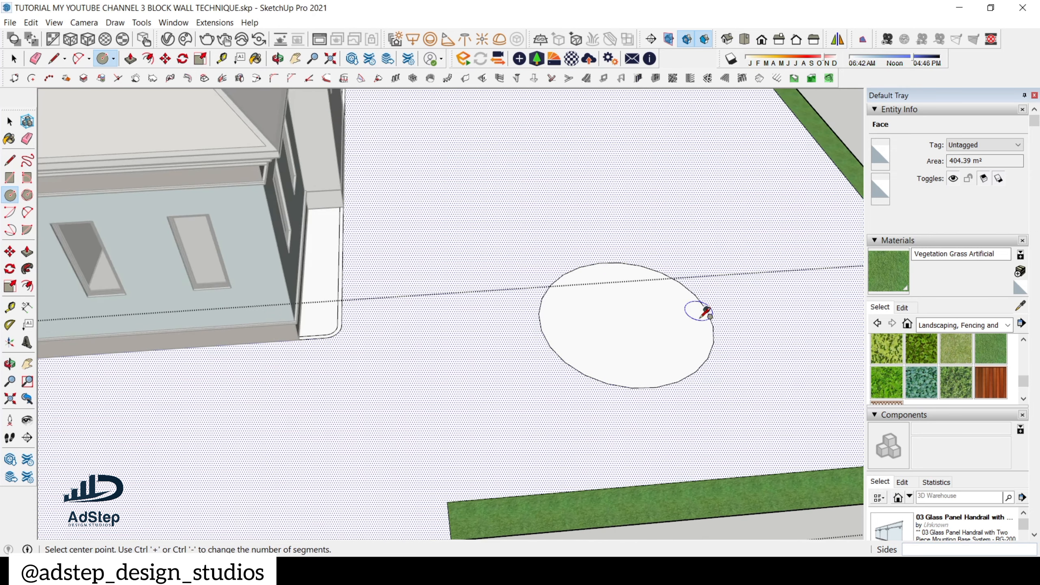
left_click(707, 309)
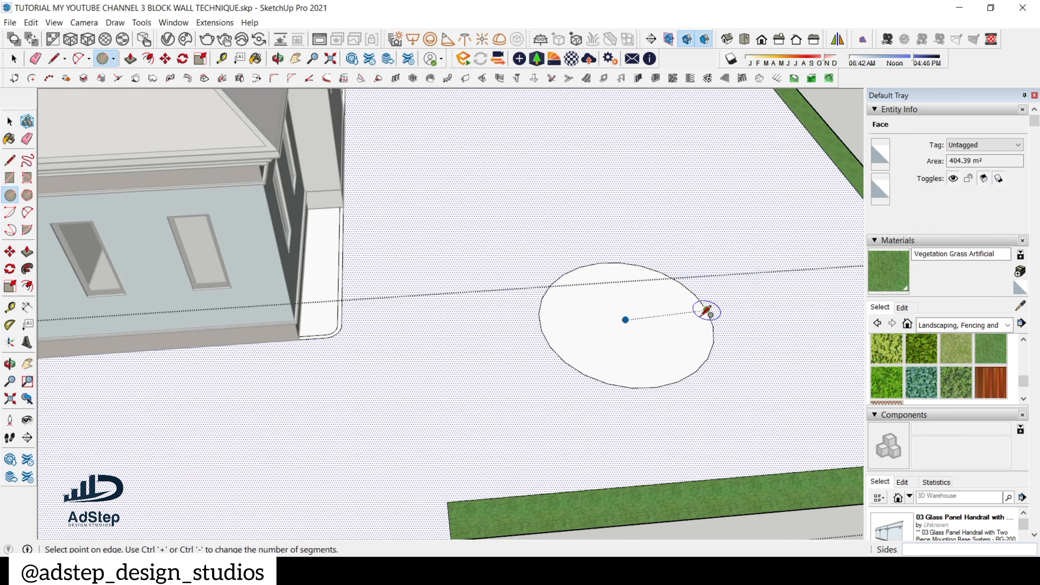
left_click(753, 289)
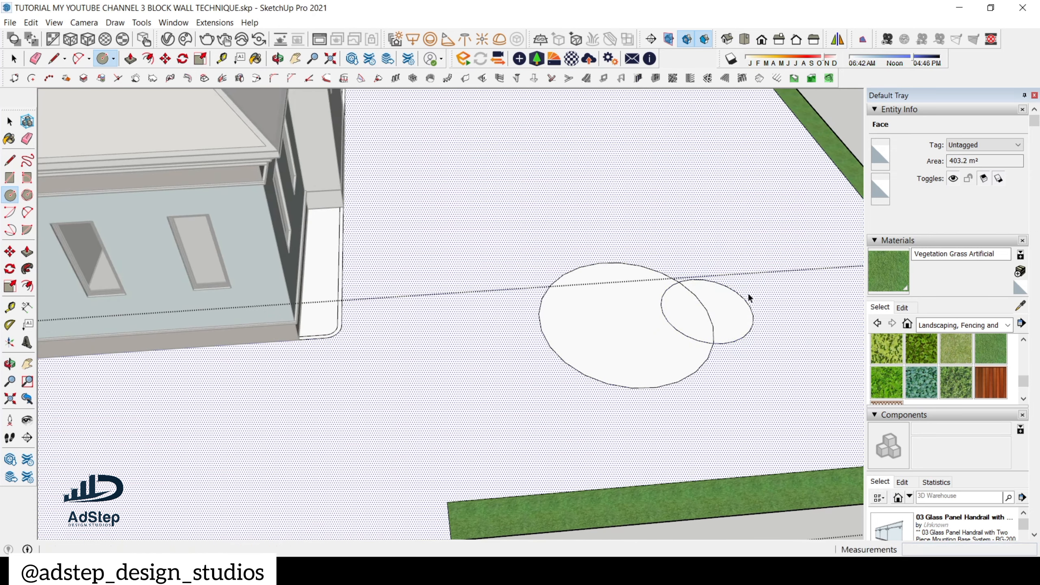
- Erase the overlapping arcs inside the two circles to merge them into one rounded pool outline
key("space")
key("e")
left_click(699, 302)
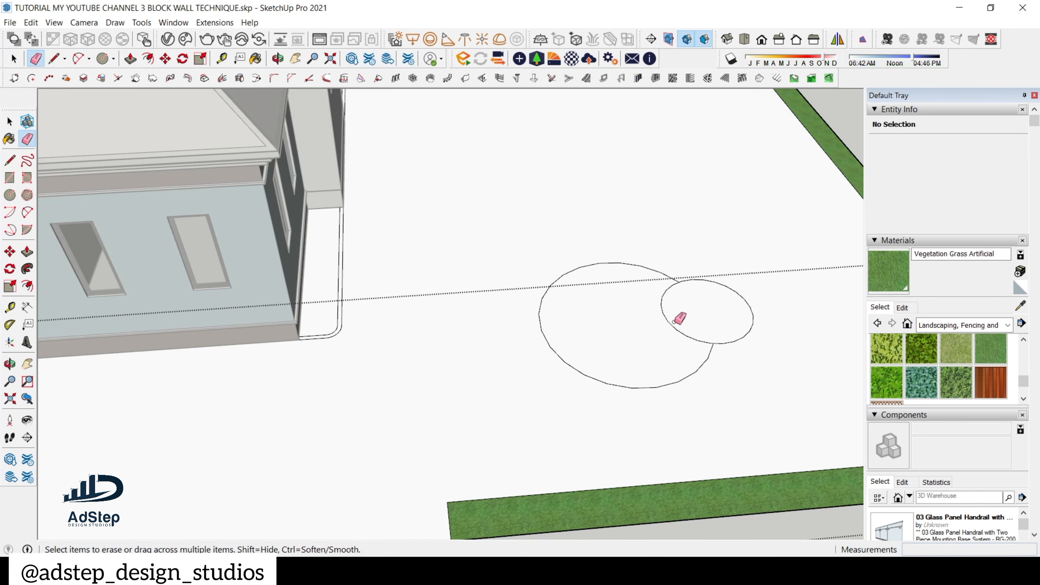
left_click(673, 324)
key("space")
- Offset the merged pool outline 300 mm inward to form a rim around it
left_click(588, 340)
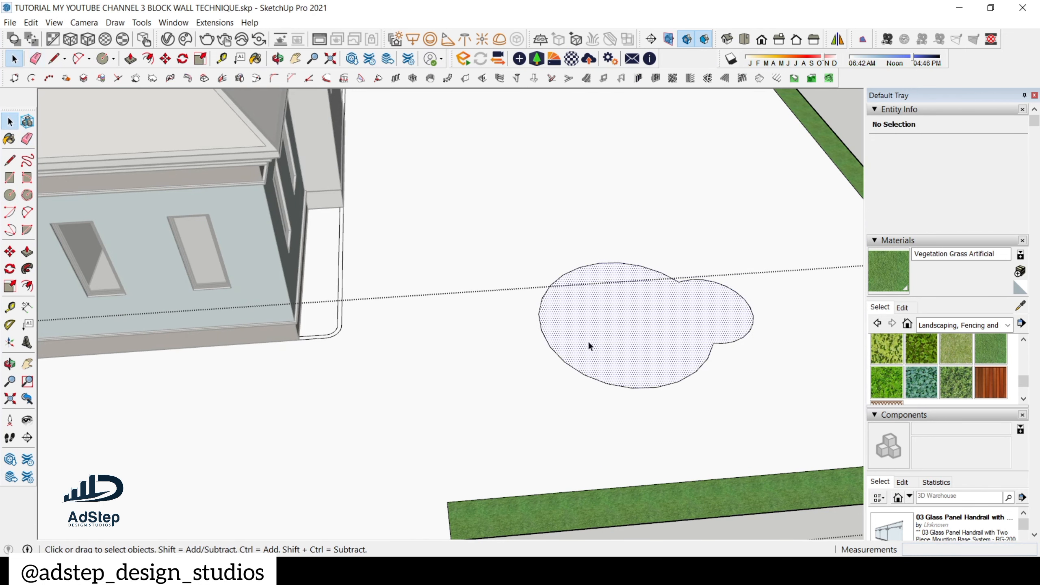
middle_click_drag(588, 341, 556, 354)
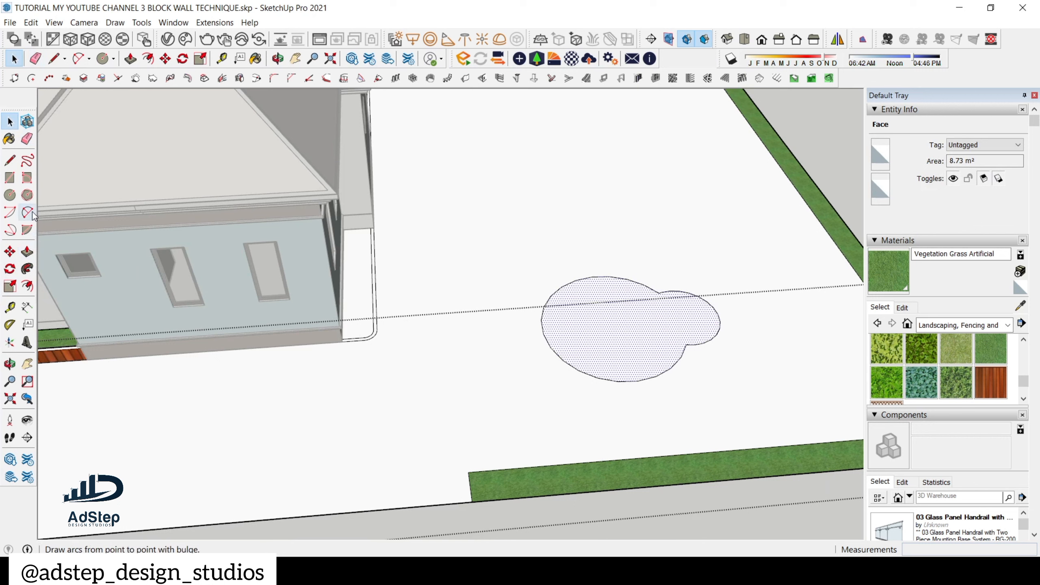
left_click(27, 286)
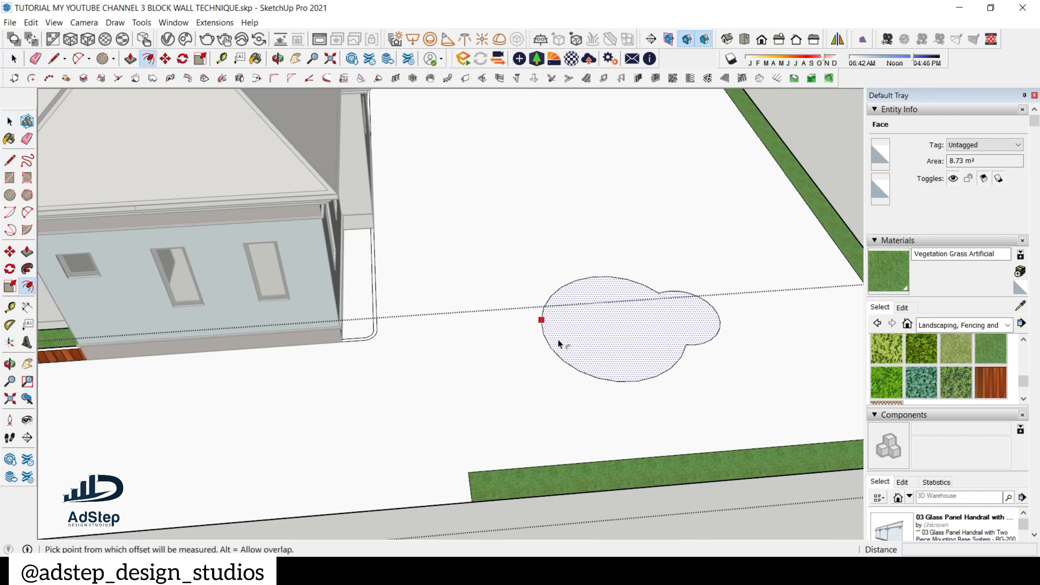
left_click(558, 354)
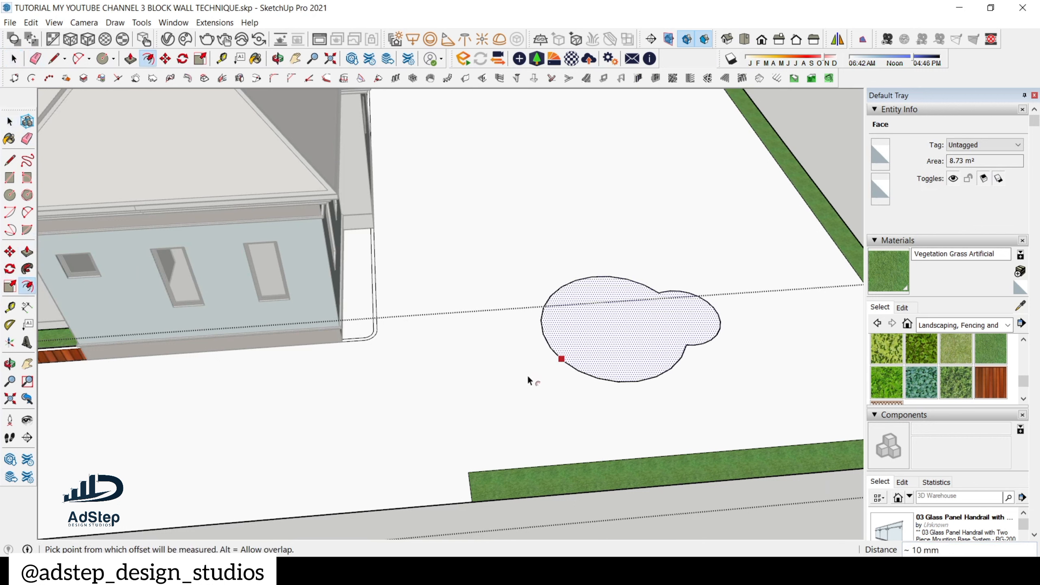
left_click(569, 364)
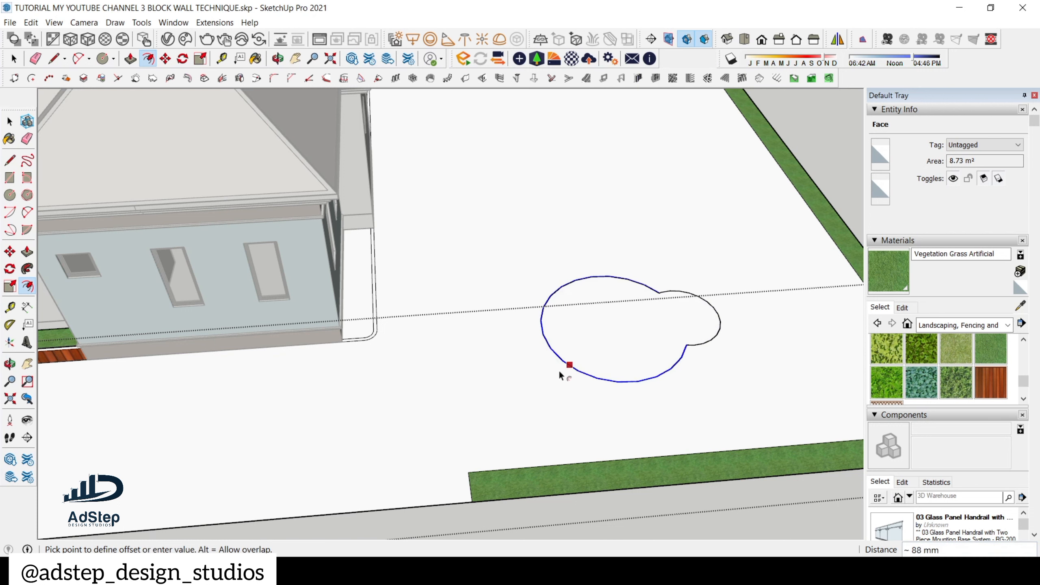
key("Escape")
scroll(699, 317, "up", 2)
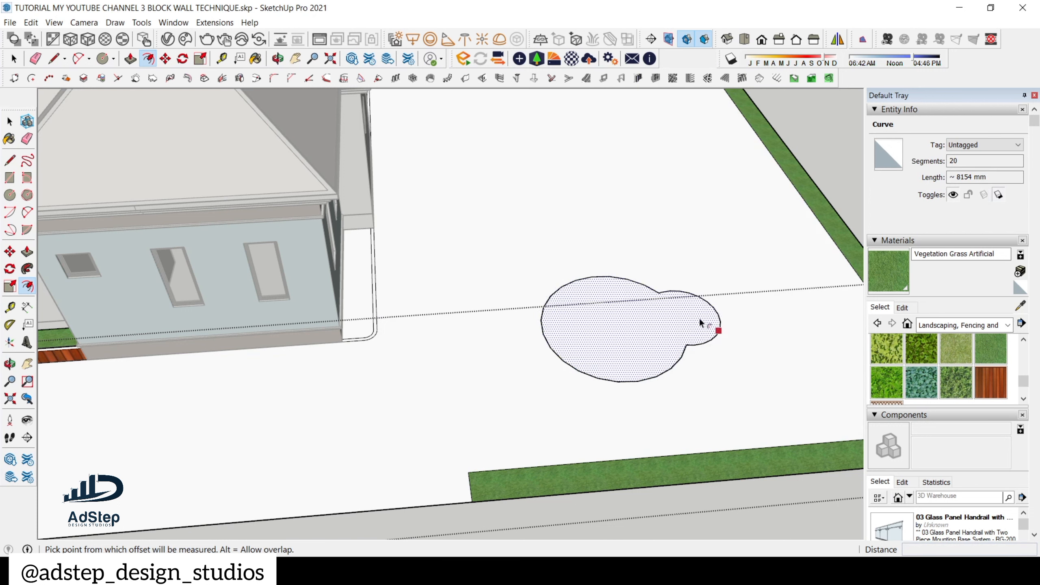
left_click(700, 304)
left_click(701, 304)
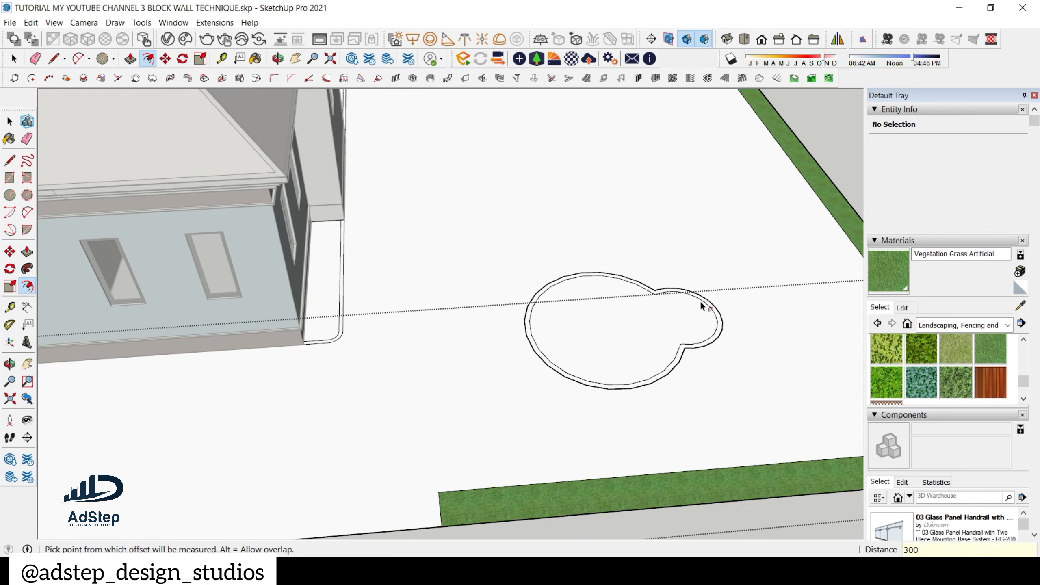
key("Return")
key("space")
- Push the inner pool face down about 1196 mm with Push/Pull to sink the basin
scroll(655, 354, "up", 2)
left_click(632, 345)
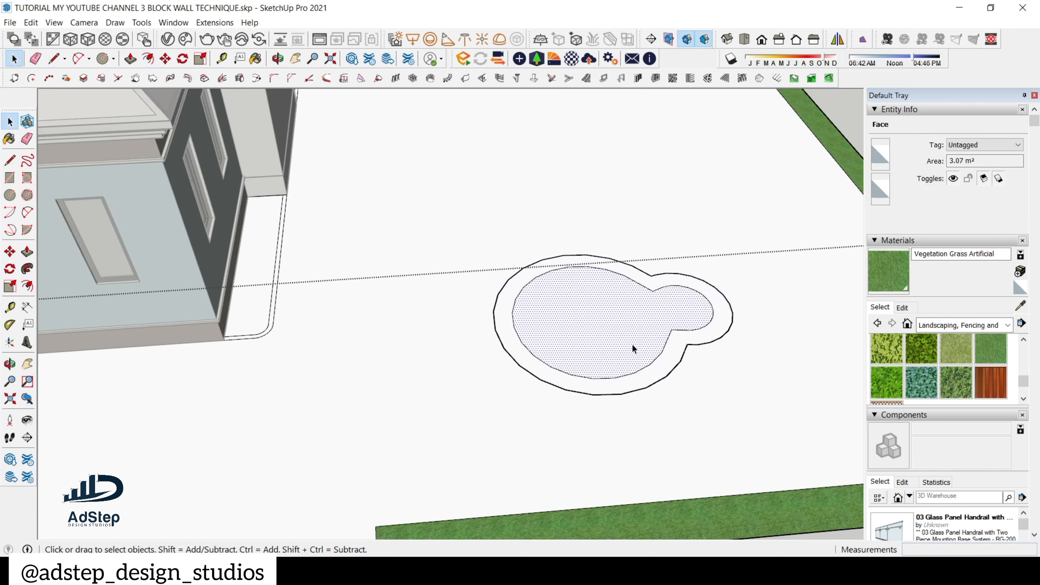
scroll(632, 353, "down", 2)
key("p")
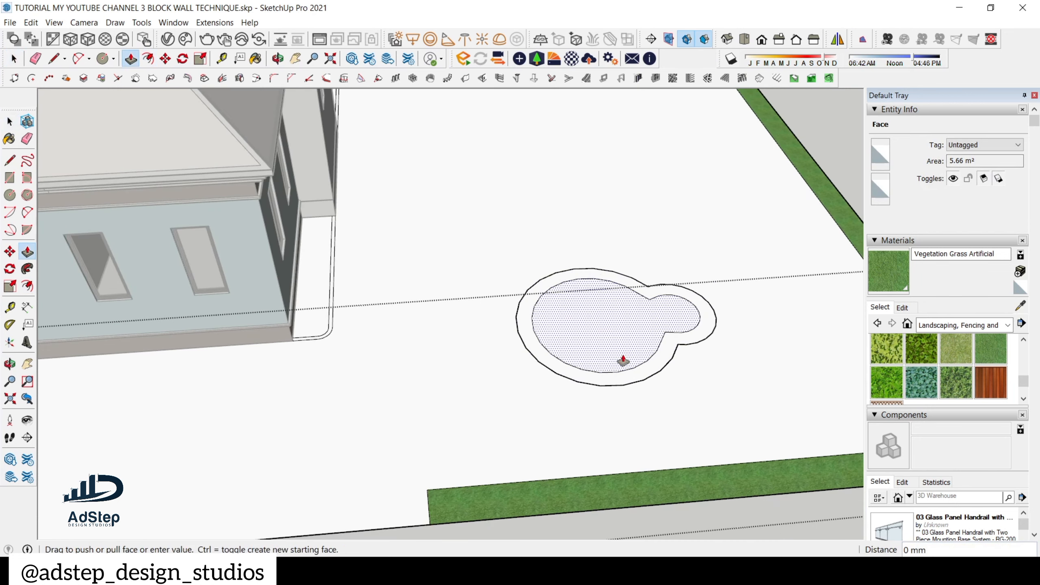
left_click(622, 360)
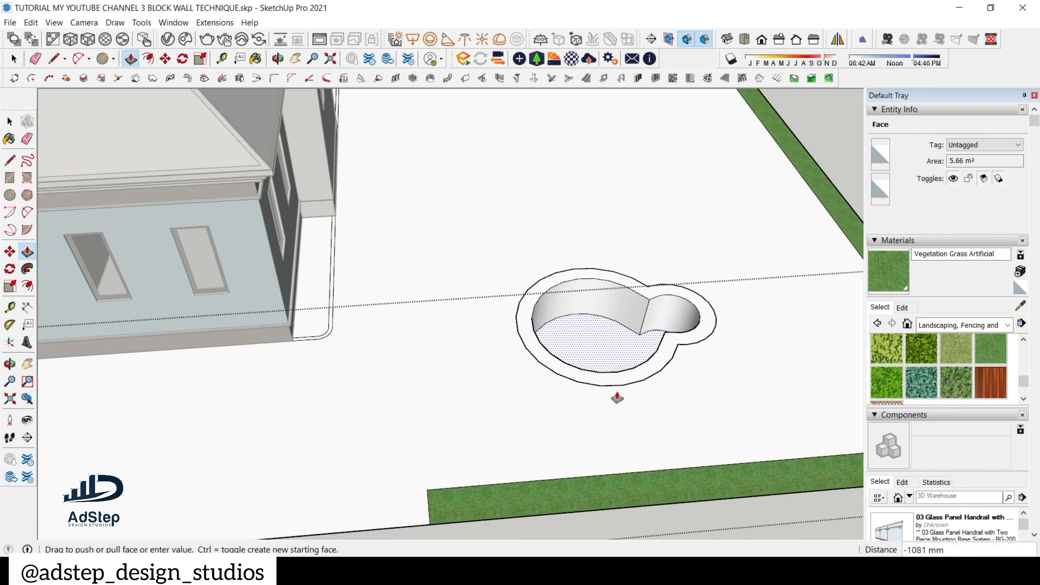
left_click(619, 402)
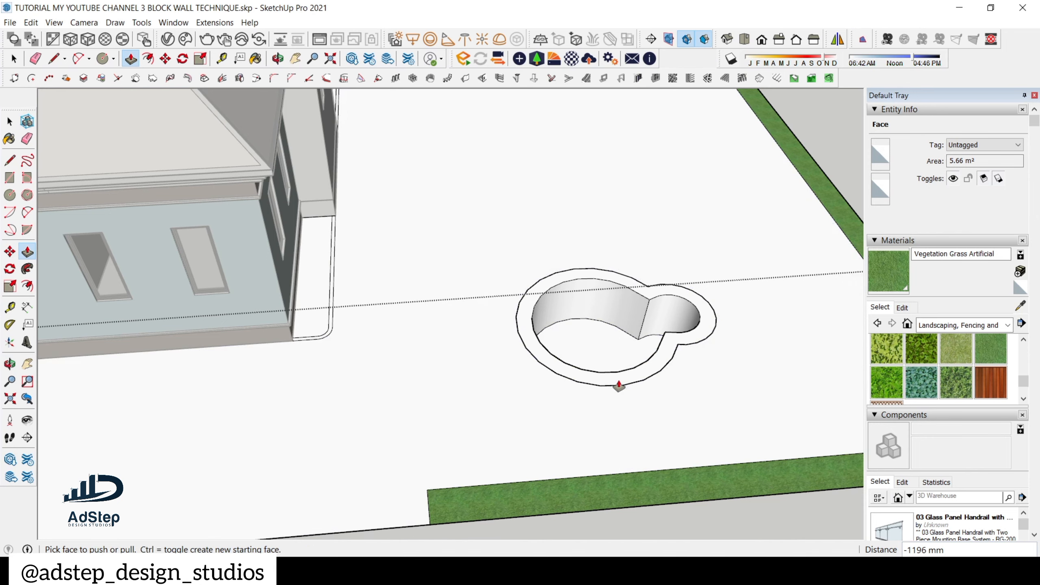
- Raise the rim face around the pool about 130 mm with Push/Pull
left_click(619, 385)
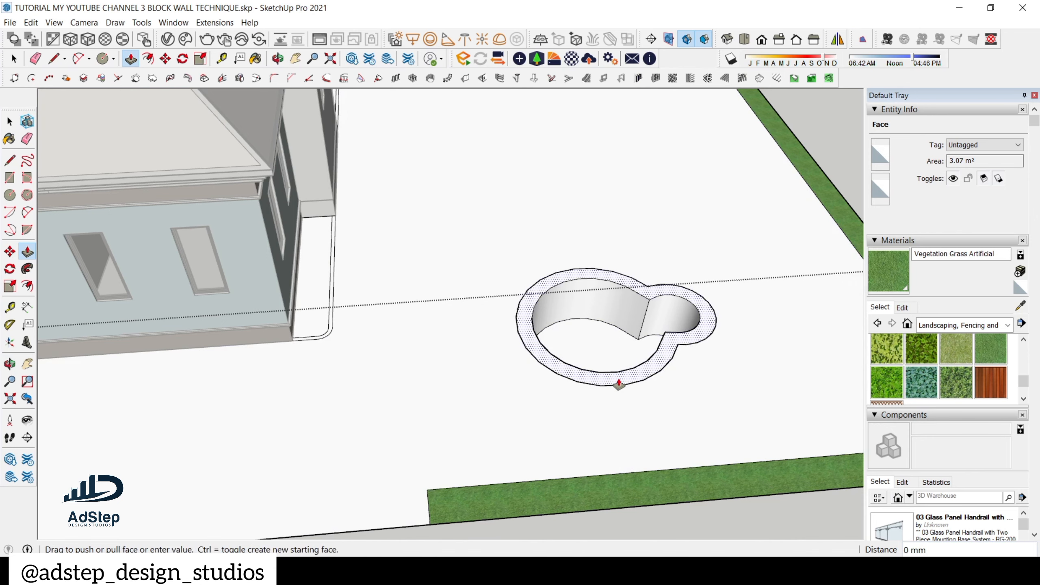
left_click(619, 381)
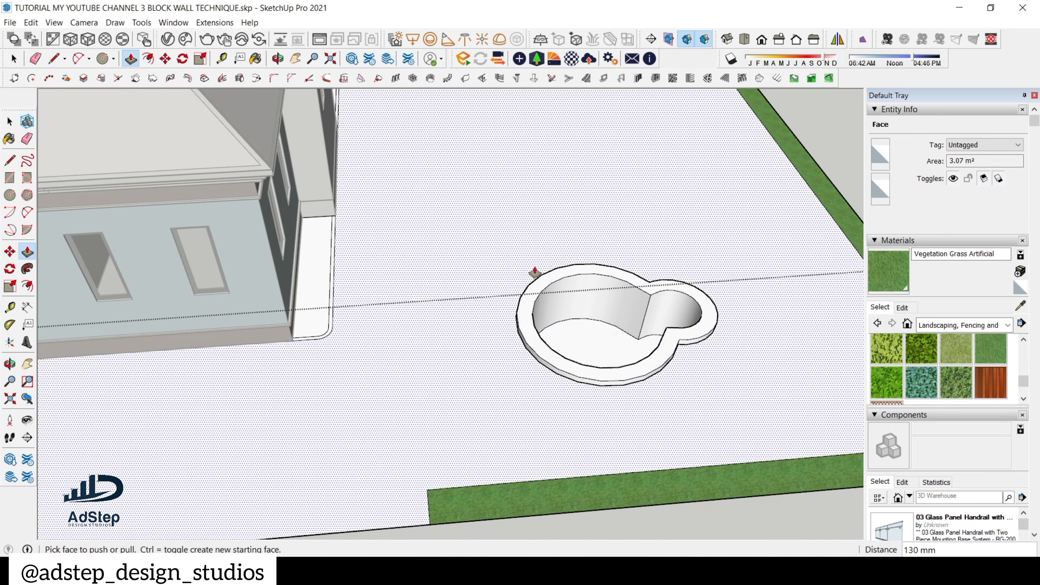
scroll(537, 275, "down", 3)
middle_click_drag(565, 343, 526, 405)
scroll(575, 370, "up", 1)
key("space")
scroll(575, 368, "up", 1)
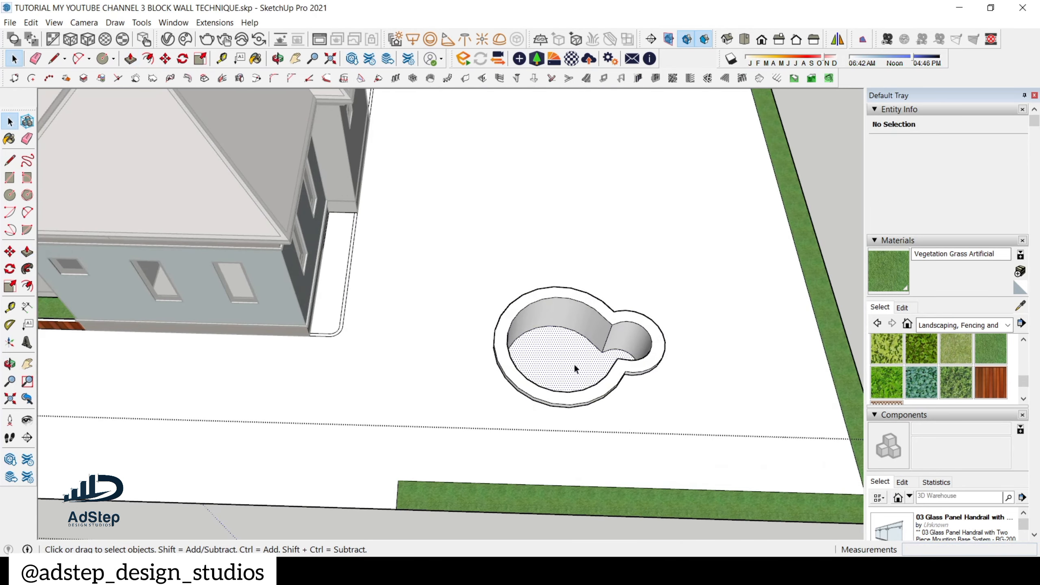
- Paint the pool's bottom face with Water Light Blue from the Water materials
left_click(574, 362)
left_click(1010, 325)
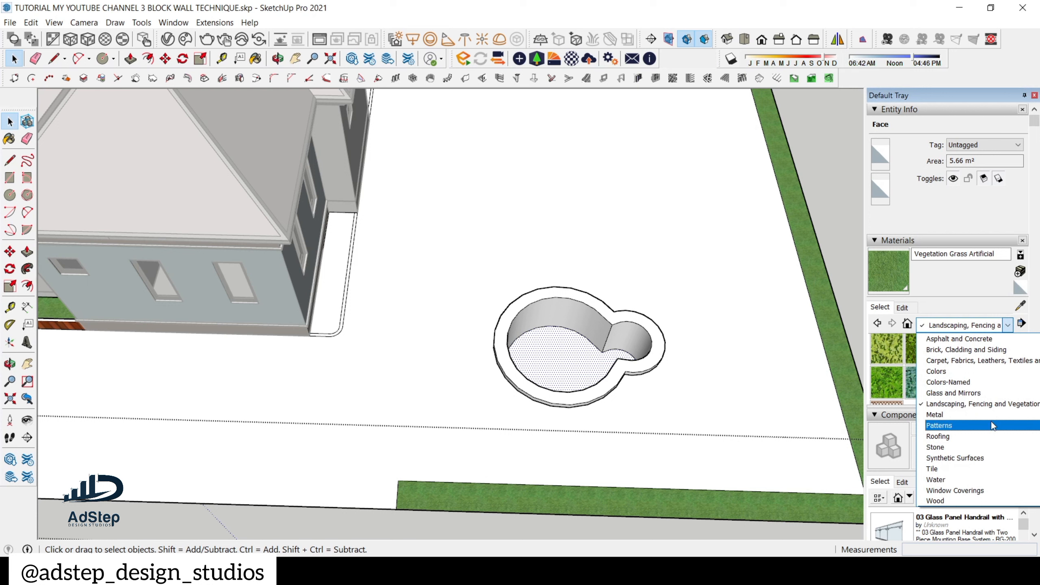
left_click(953, 480)
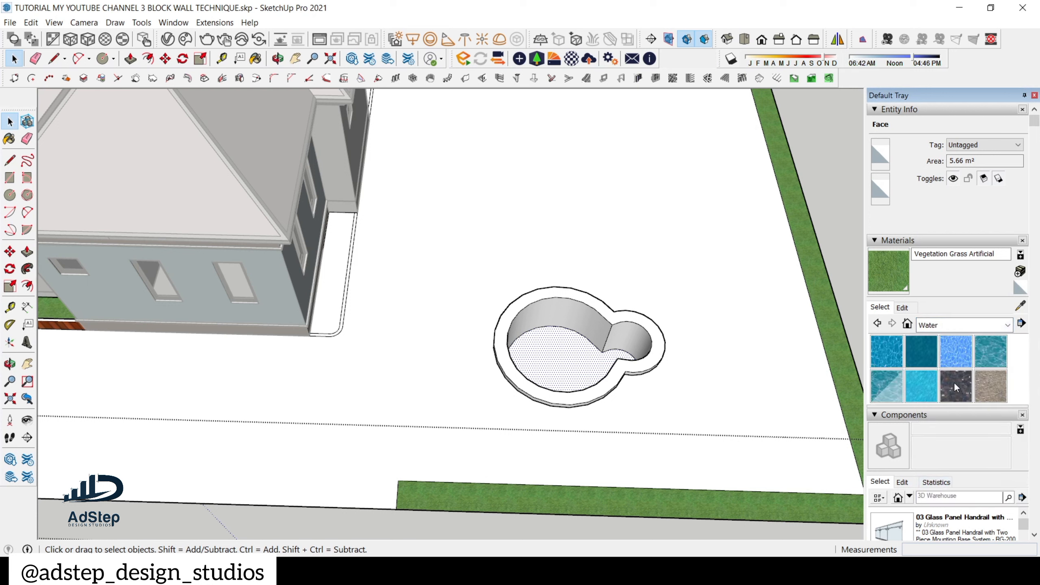
left_click(899, 360)
left_click(591, 356)
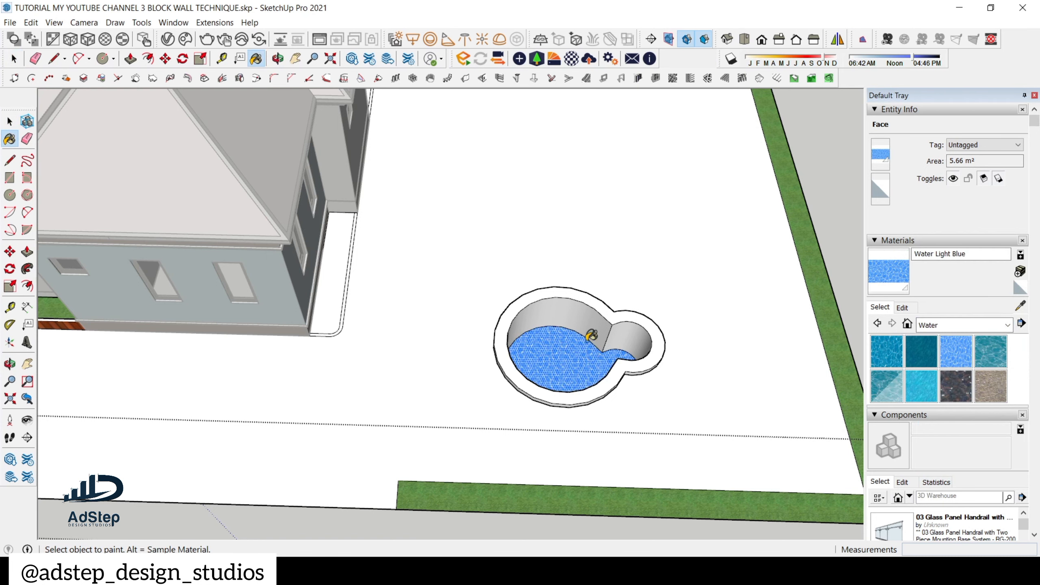
key("space")
- Leave the ground group and return to the whole house and landscaped yard
scroll(587, 265, "down", 5)
mouse_move(662, 288)
middle_mouse_down()
mouse_move(645, 297)
mouse_move(564, 213)
mouse_move(607, 283)
mouse_move(595, 418)
mouse_move(636, 346)
middle_mouse_up()
scroll(608, 283, "up", 3)
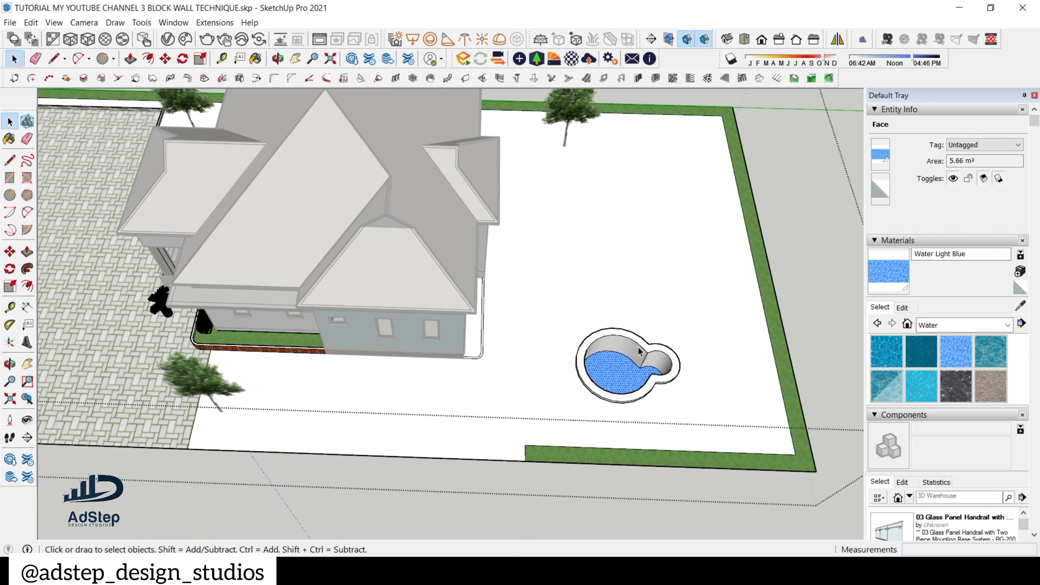
middle_click_drag(637, 345, 575, 312)
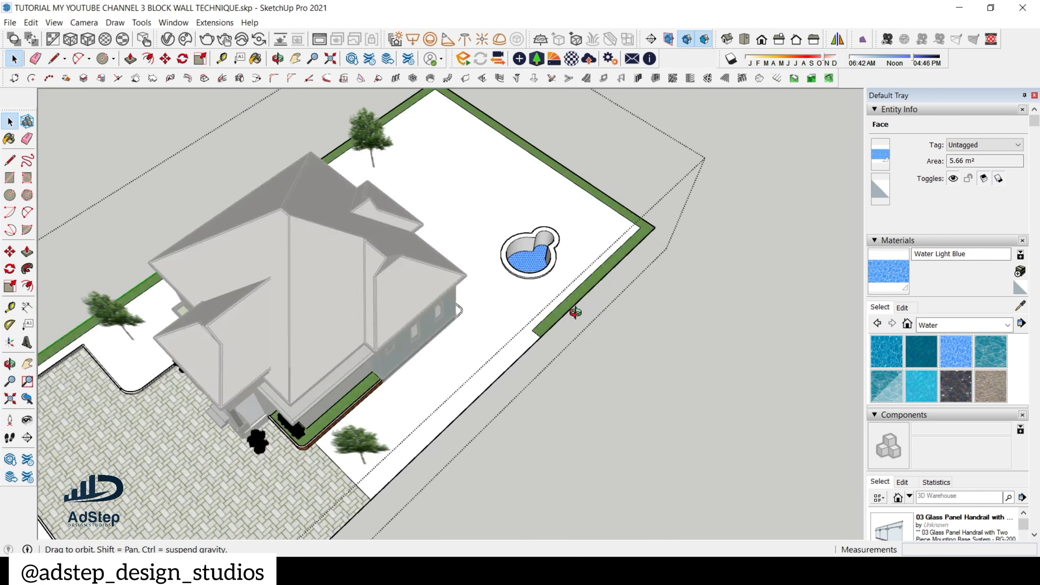
scroll(536, 254, "down", 12)
middle_click_drag(483, 262, 440, 262)
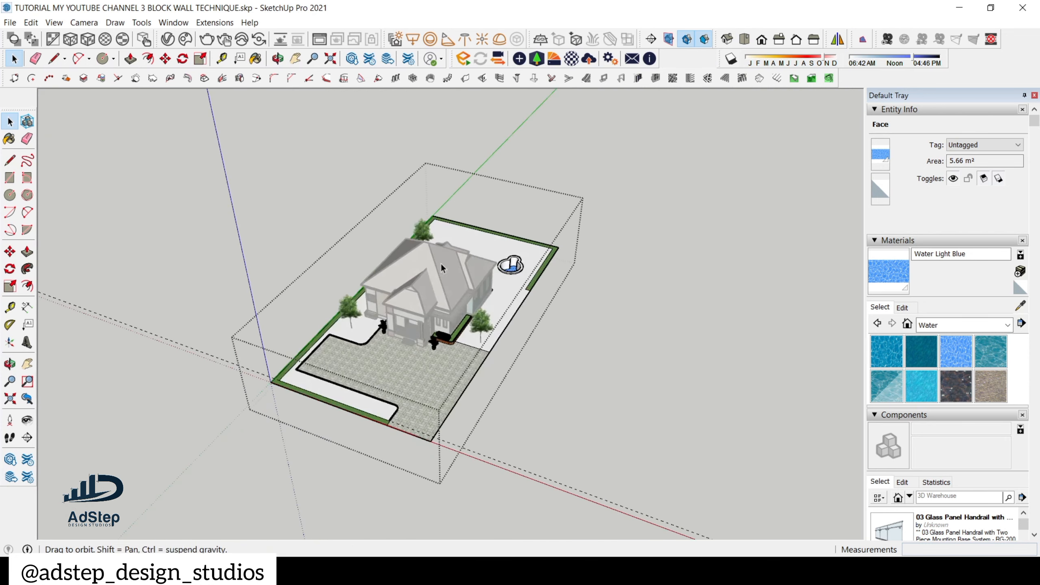
scroll(485, 264, "up", 1)
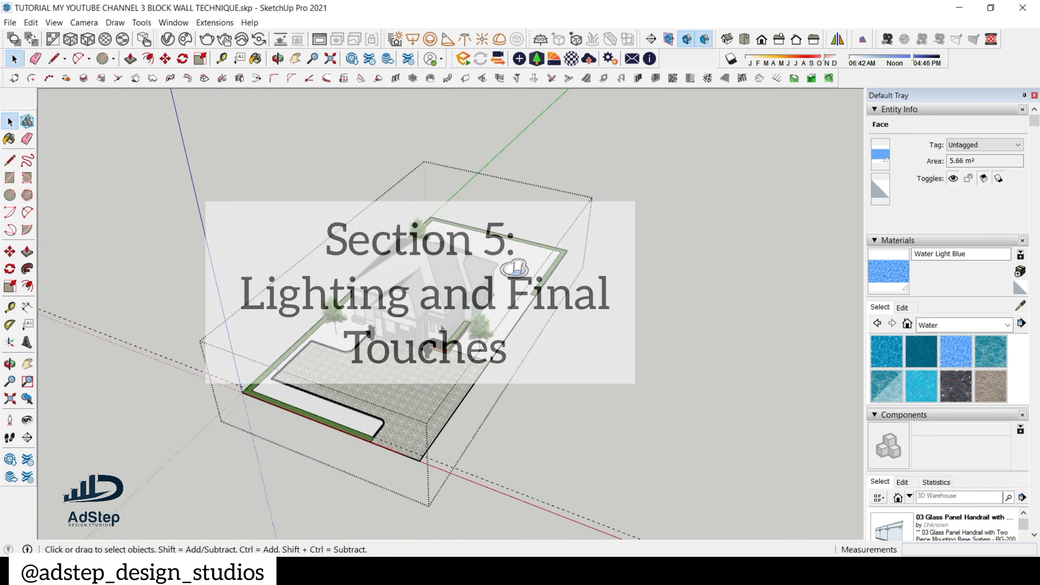
scroll(442, 328, "up", 2)
middle_click_drag(441, 328, 403, 296)
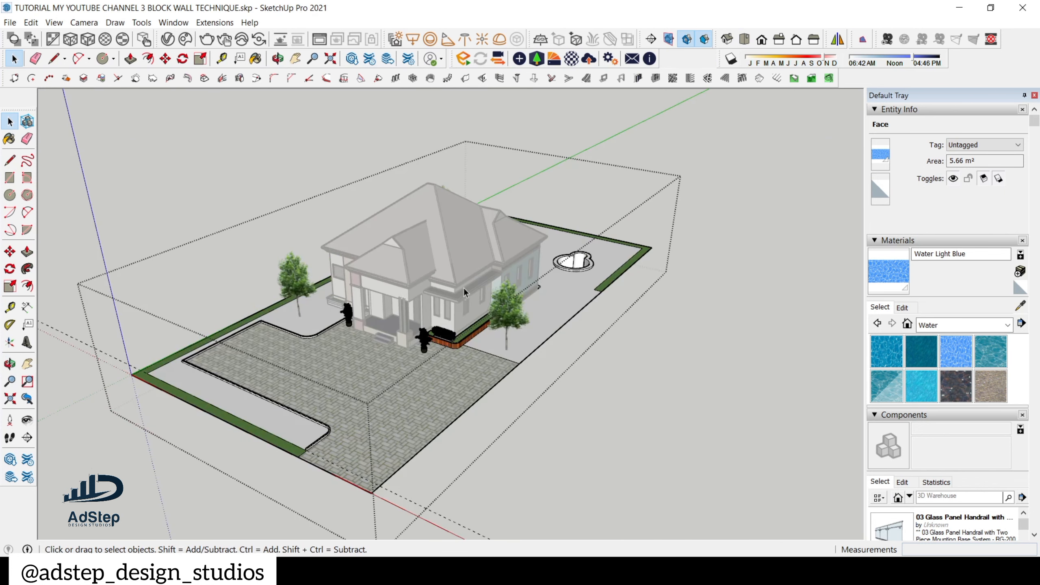
left_click(696, 237)
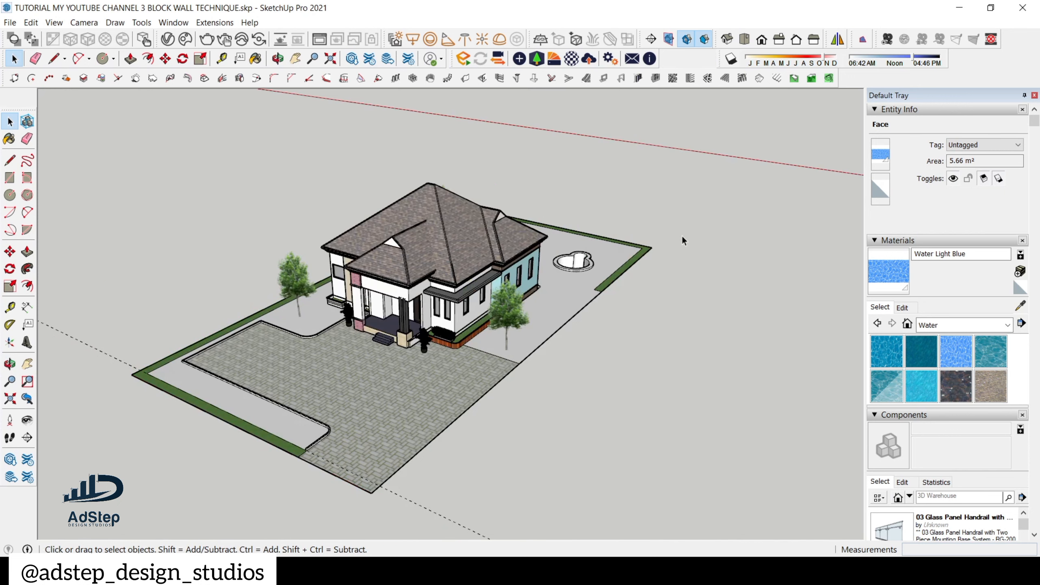
scroll(481, 349, "up", 1)
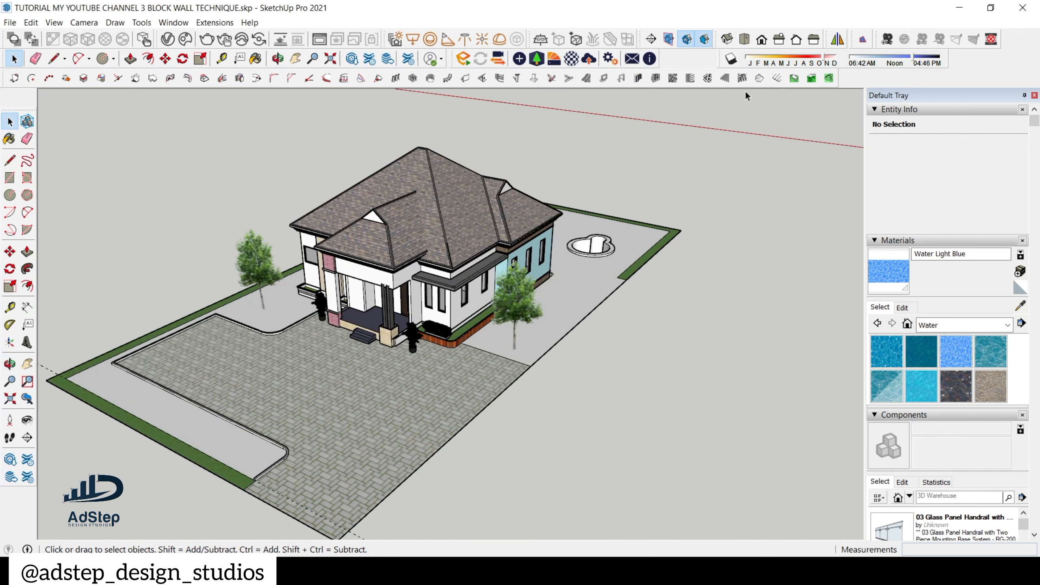
- Hide the Shadows toolbar and show it again
right_click(976, 59)
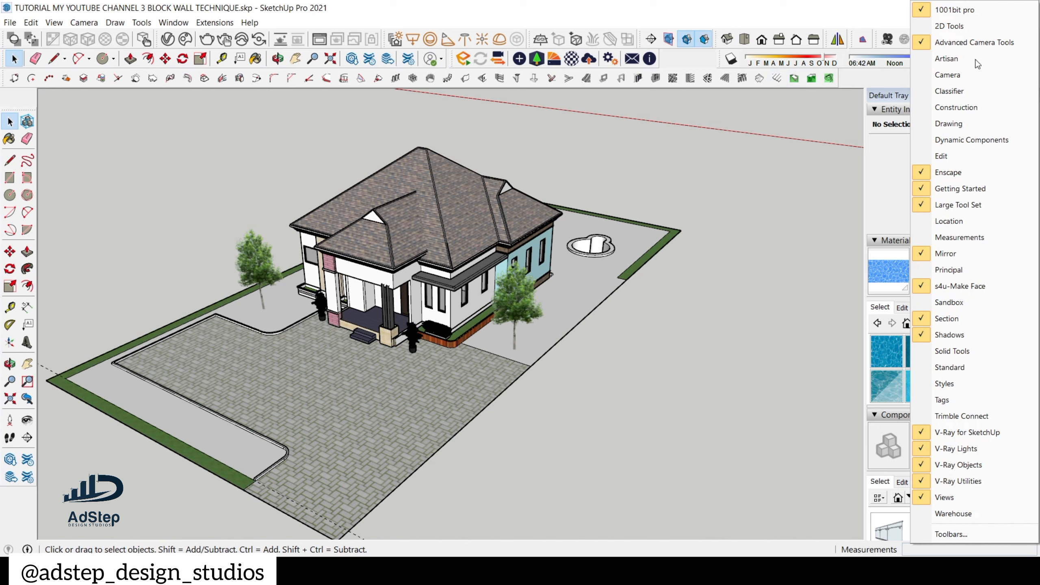
left_click(969, 331)
right_click(939, 71)
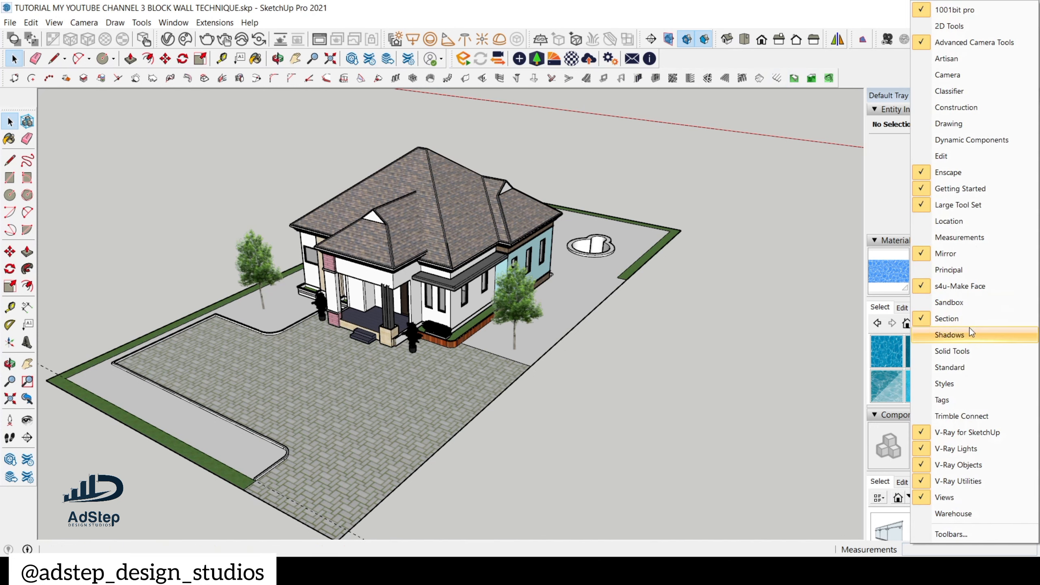
left_click(973, 338)
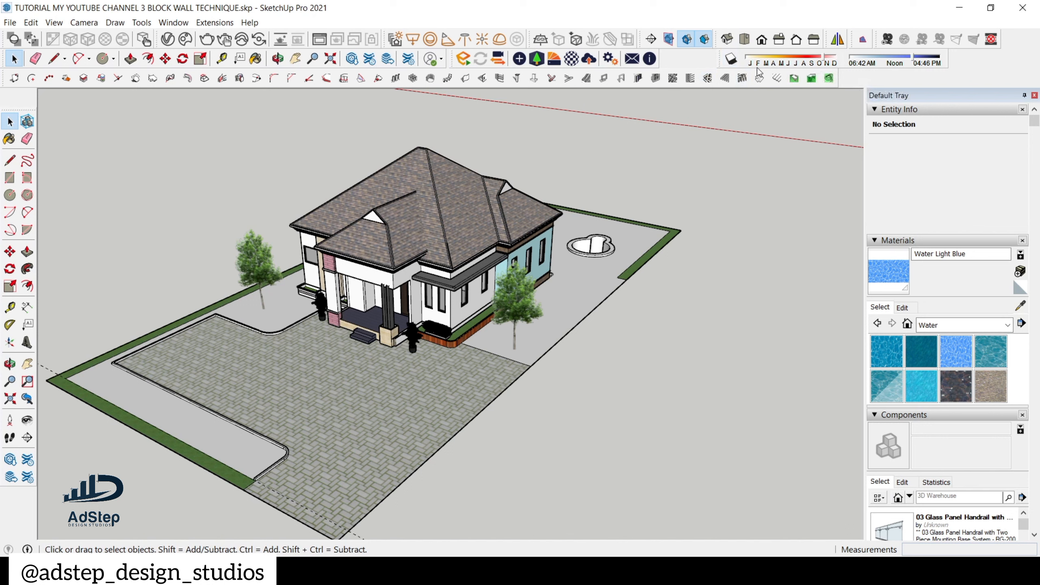
- Turn on shadows for the house model and its landscaped yard
left_click(734, 61)
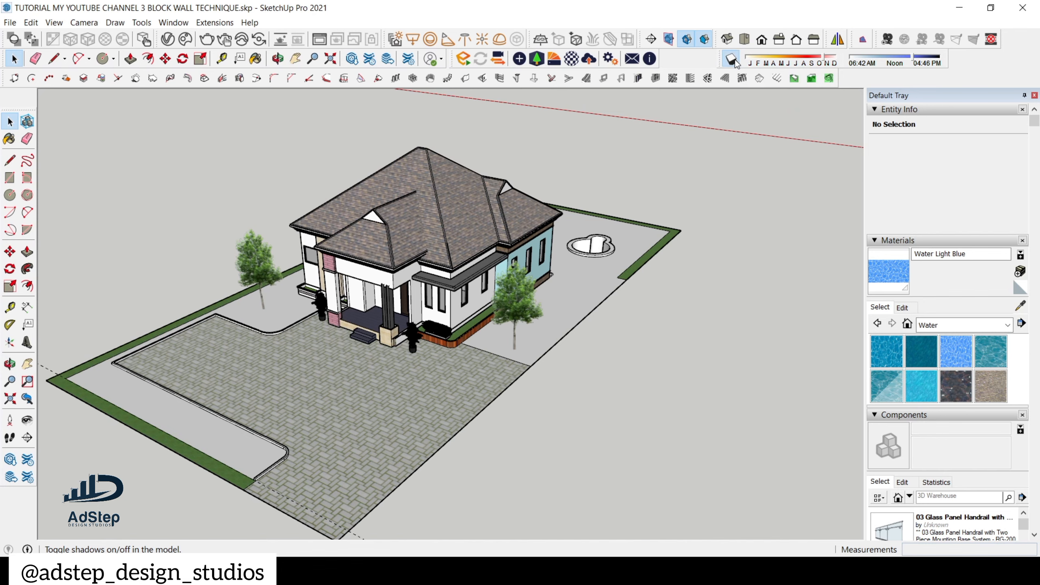
scroll(434, 316, "up", 5)
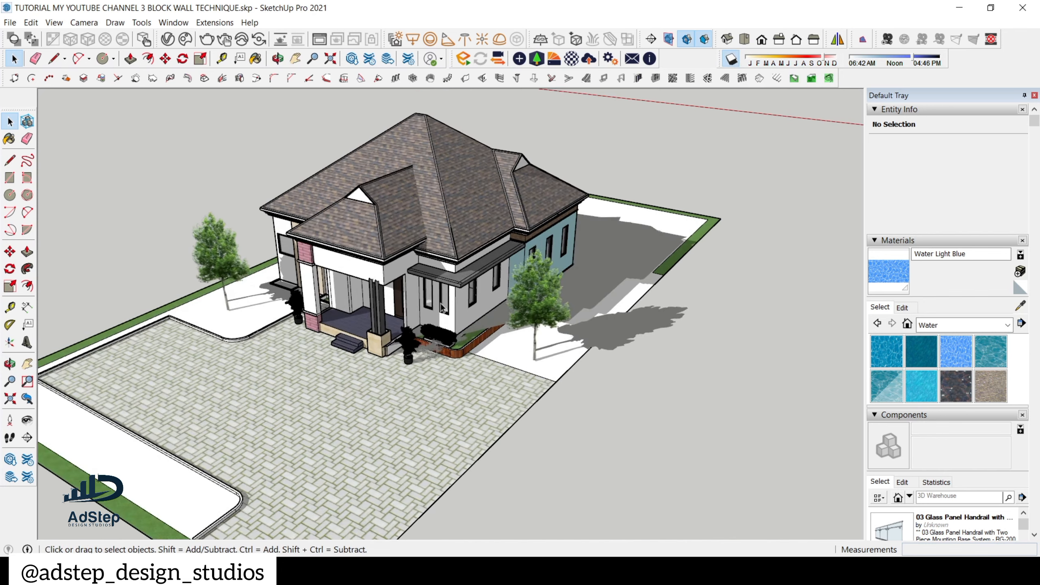
middle_click_drag(439, 319, 439, 291)
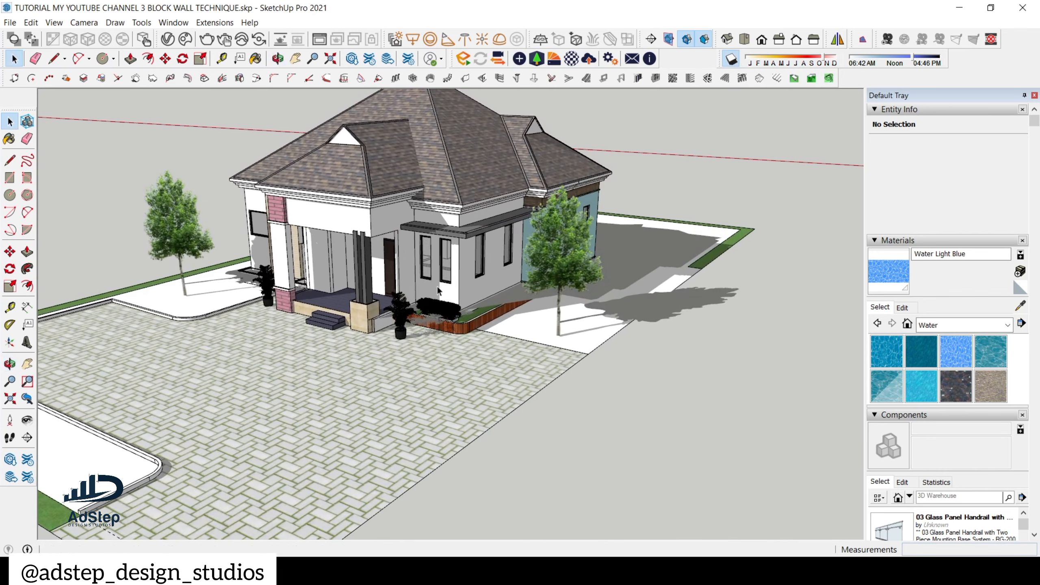
- Set the shadow time to about noon and the shadow date to early January
left_click(775, 57)
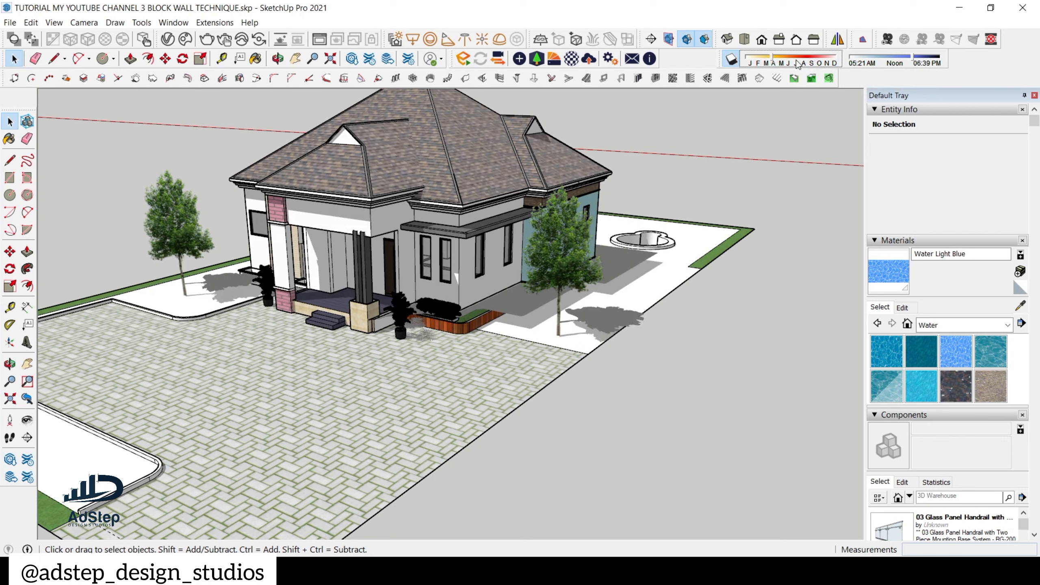
left_click(790, 62)
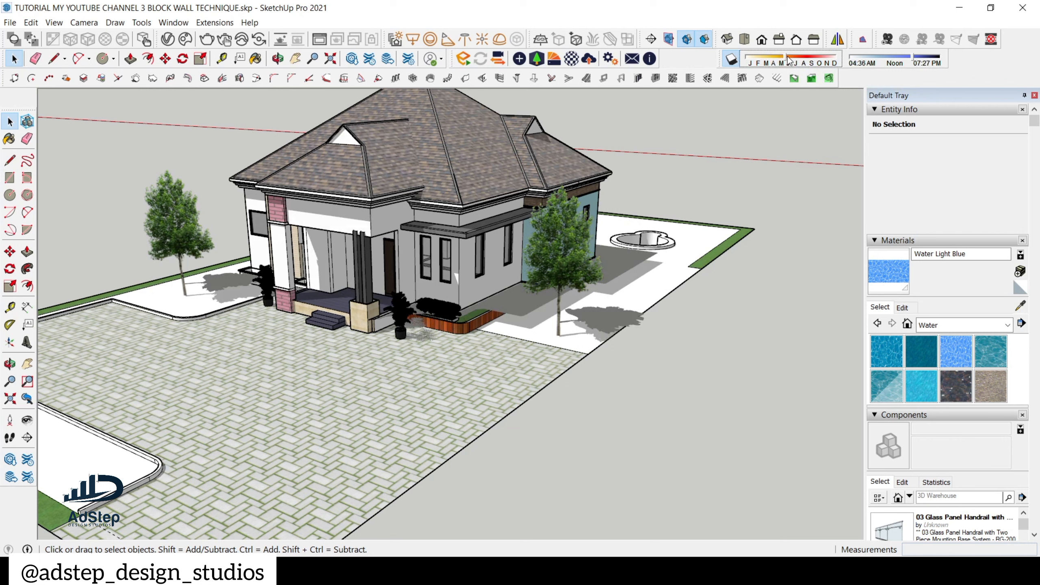
left_click(896, 62)
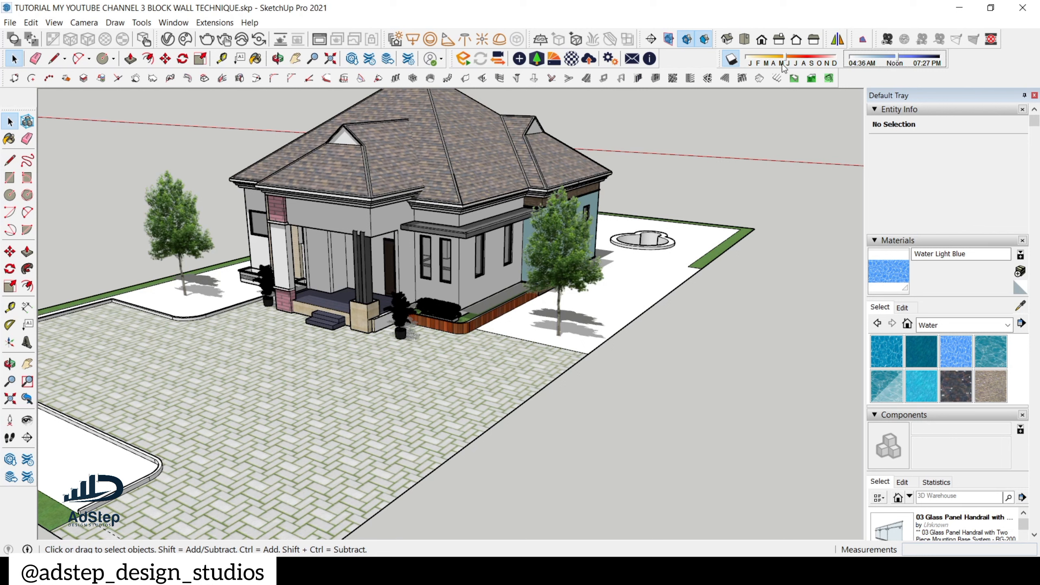
left_click(750, 56)
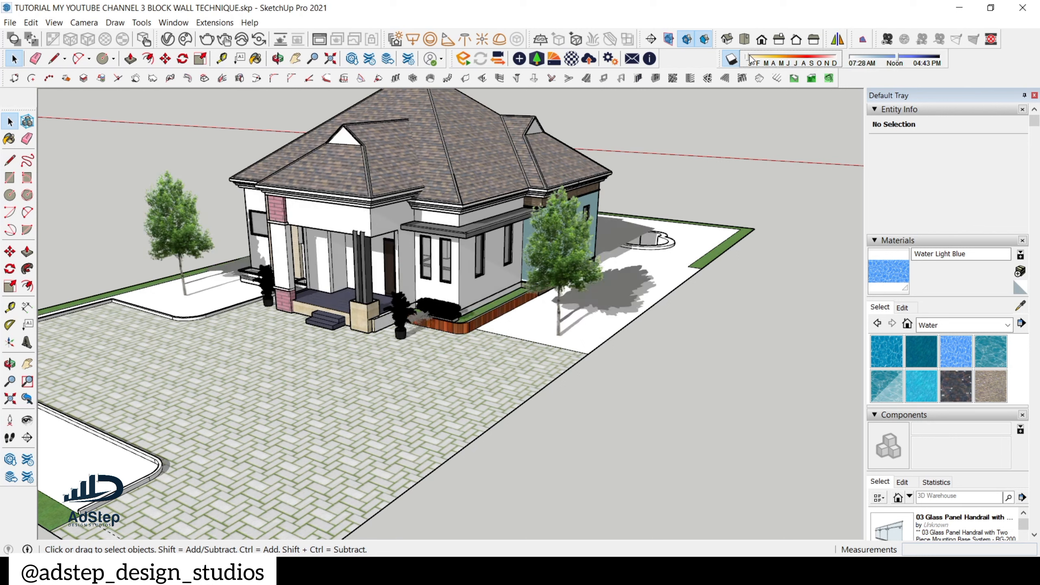
- Examine the shadows on the house, trees and yard from the front and the corner
scroll(512, 317, "down", 3)
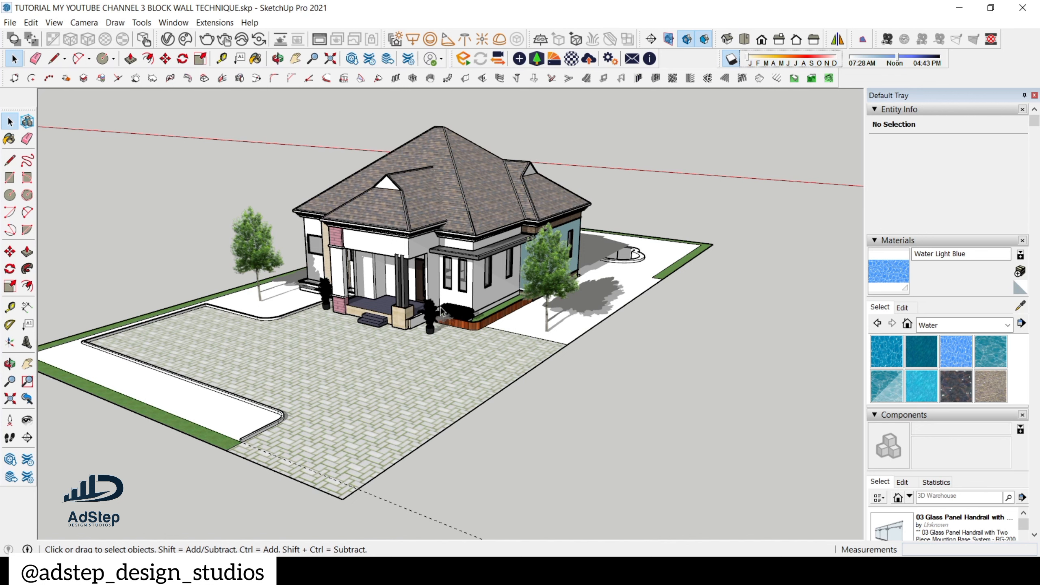
middle_click_drag(440, 308, 547, 288)
scroll(458, 302, "up", 6)
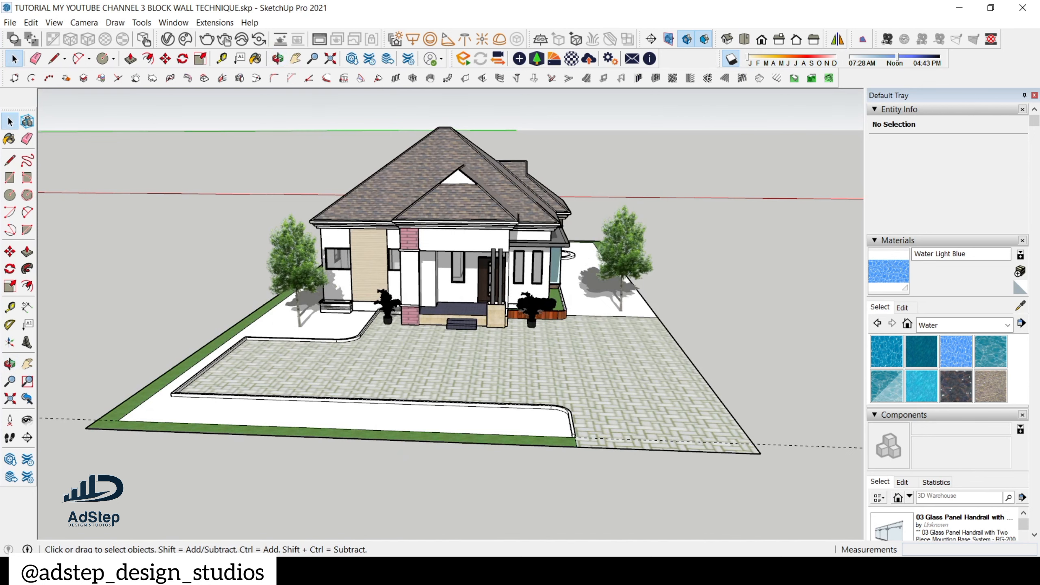
scroll(508, 303, "down", 1)
middle_click_drag(617, 357, 399, 352)
scroll(433, 255, "up", 2)
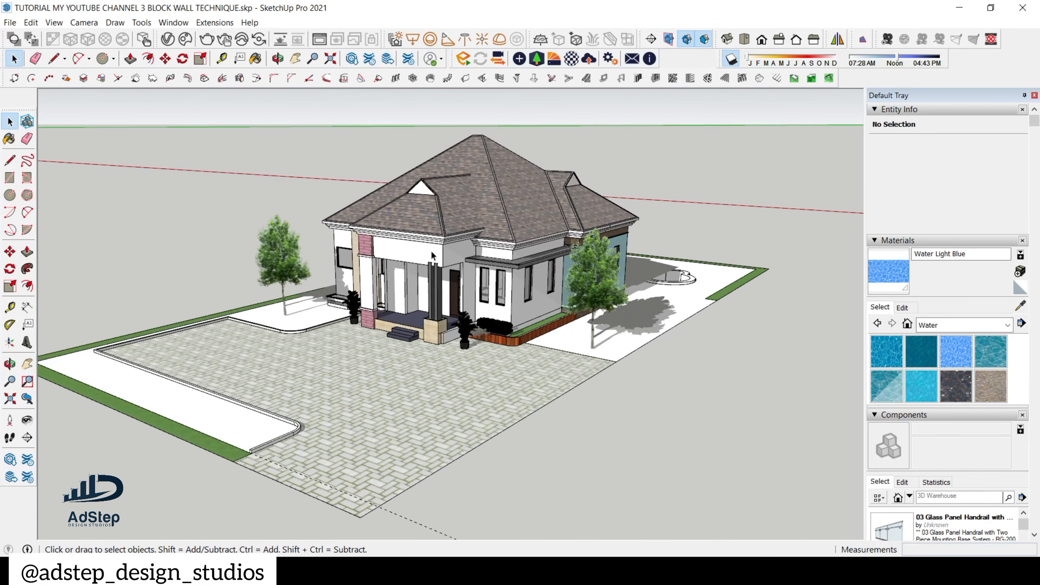
scroll(406, 264, "up", 1)
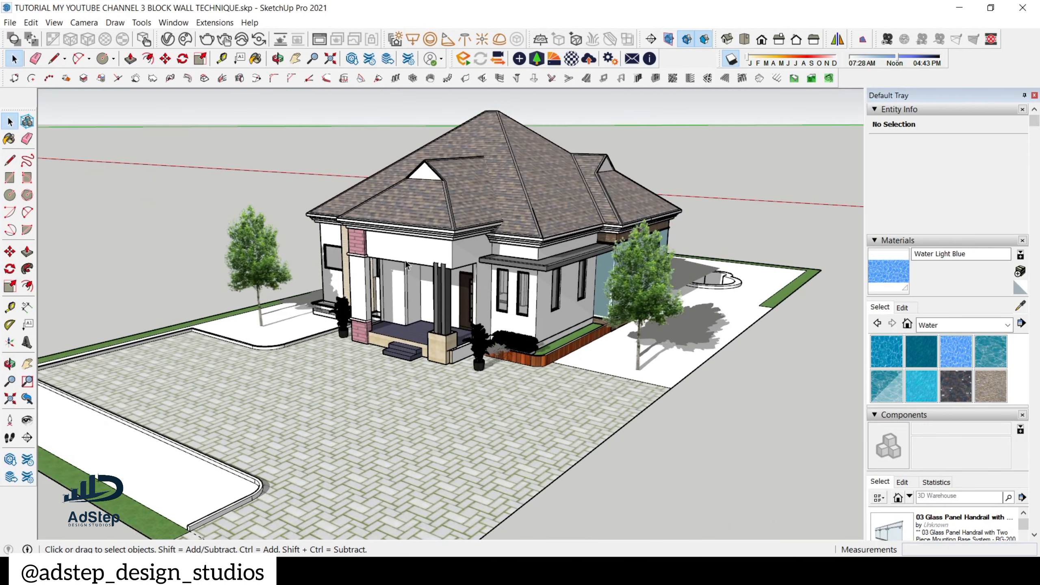